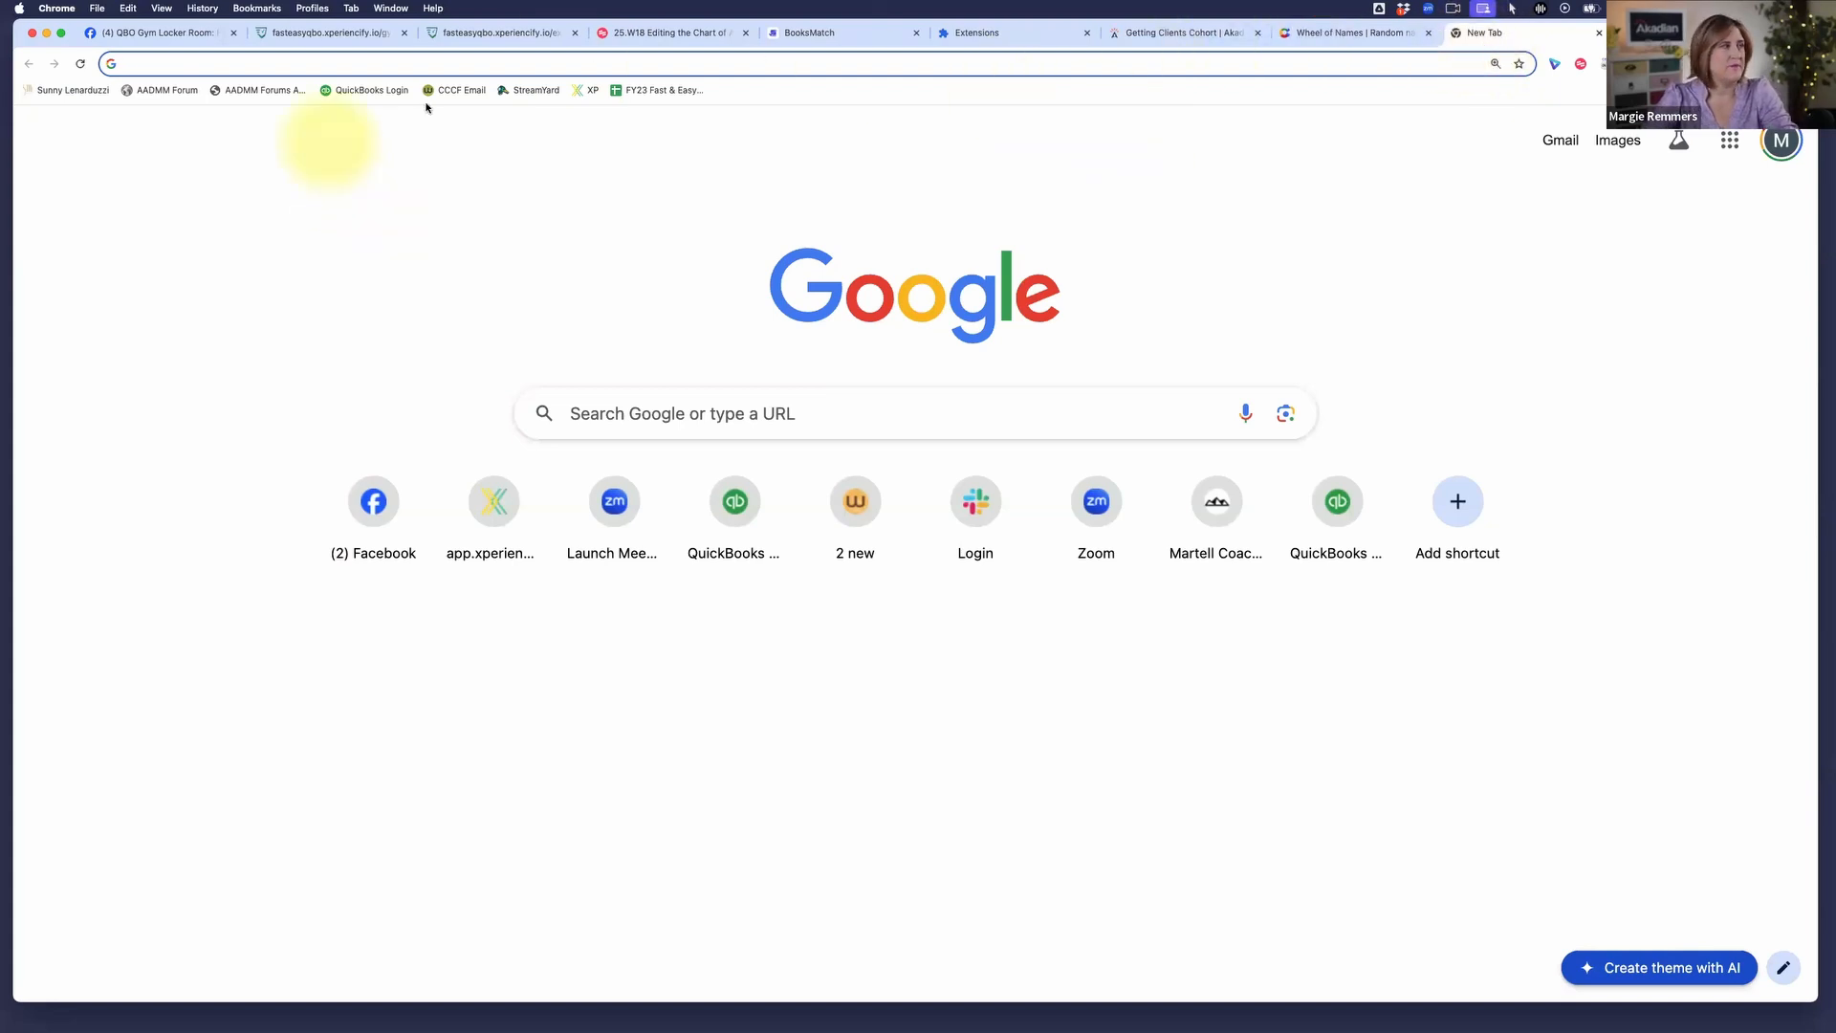
Search Google for "schedule c" and open the IRS PDF of the 2024 Schedule C (Form 1040)
click(361, 64)
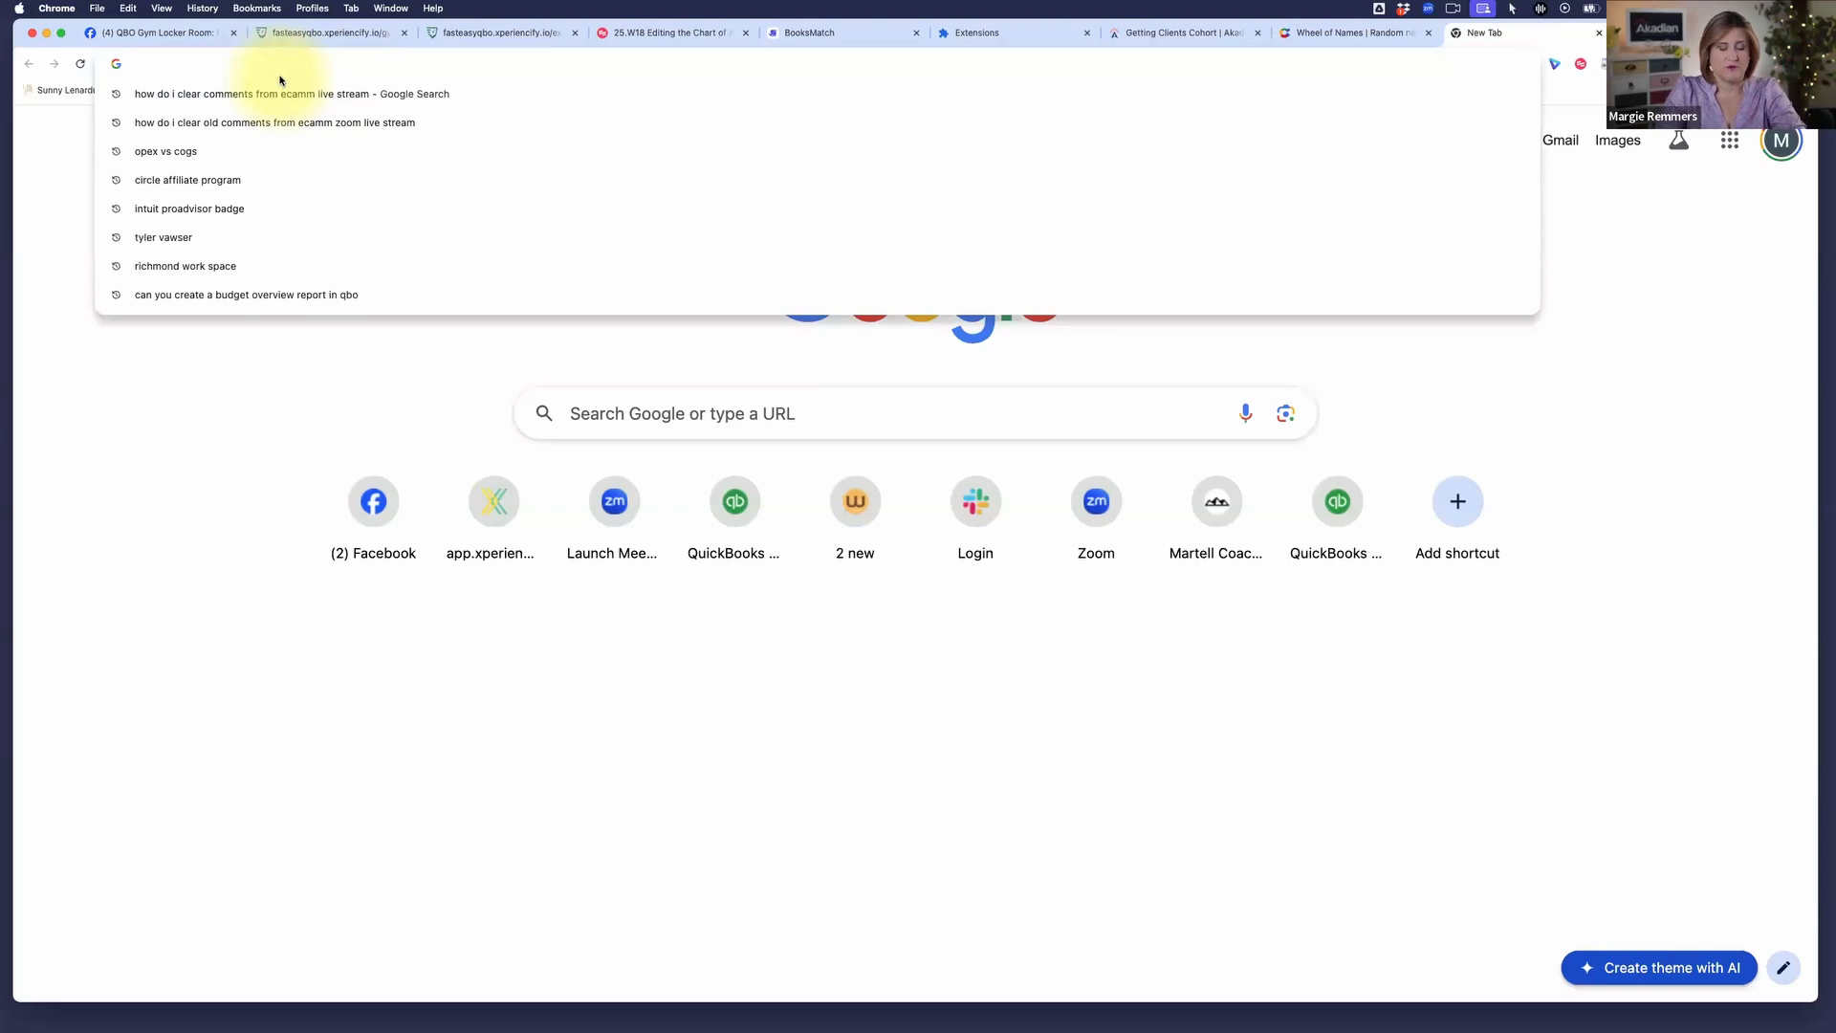
text(schedule )
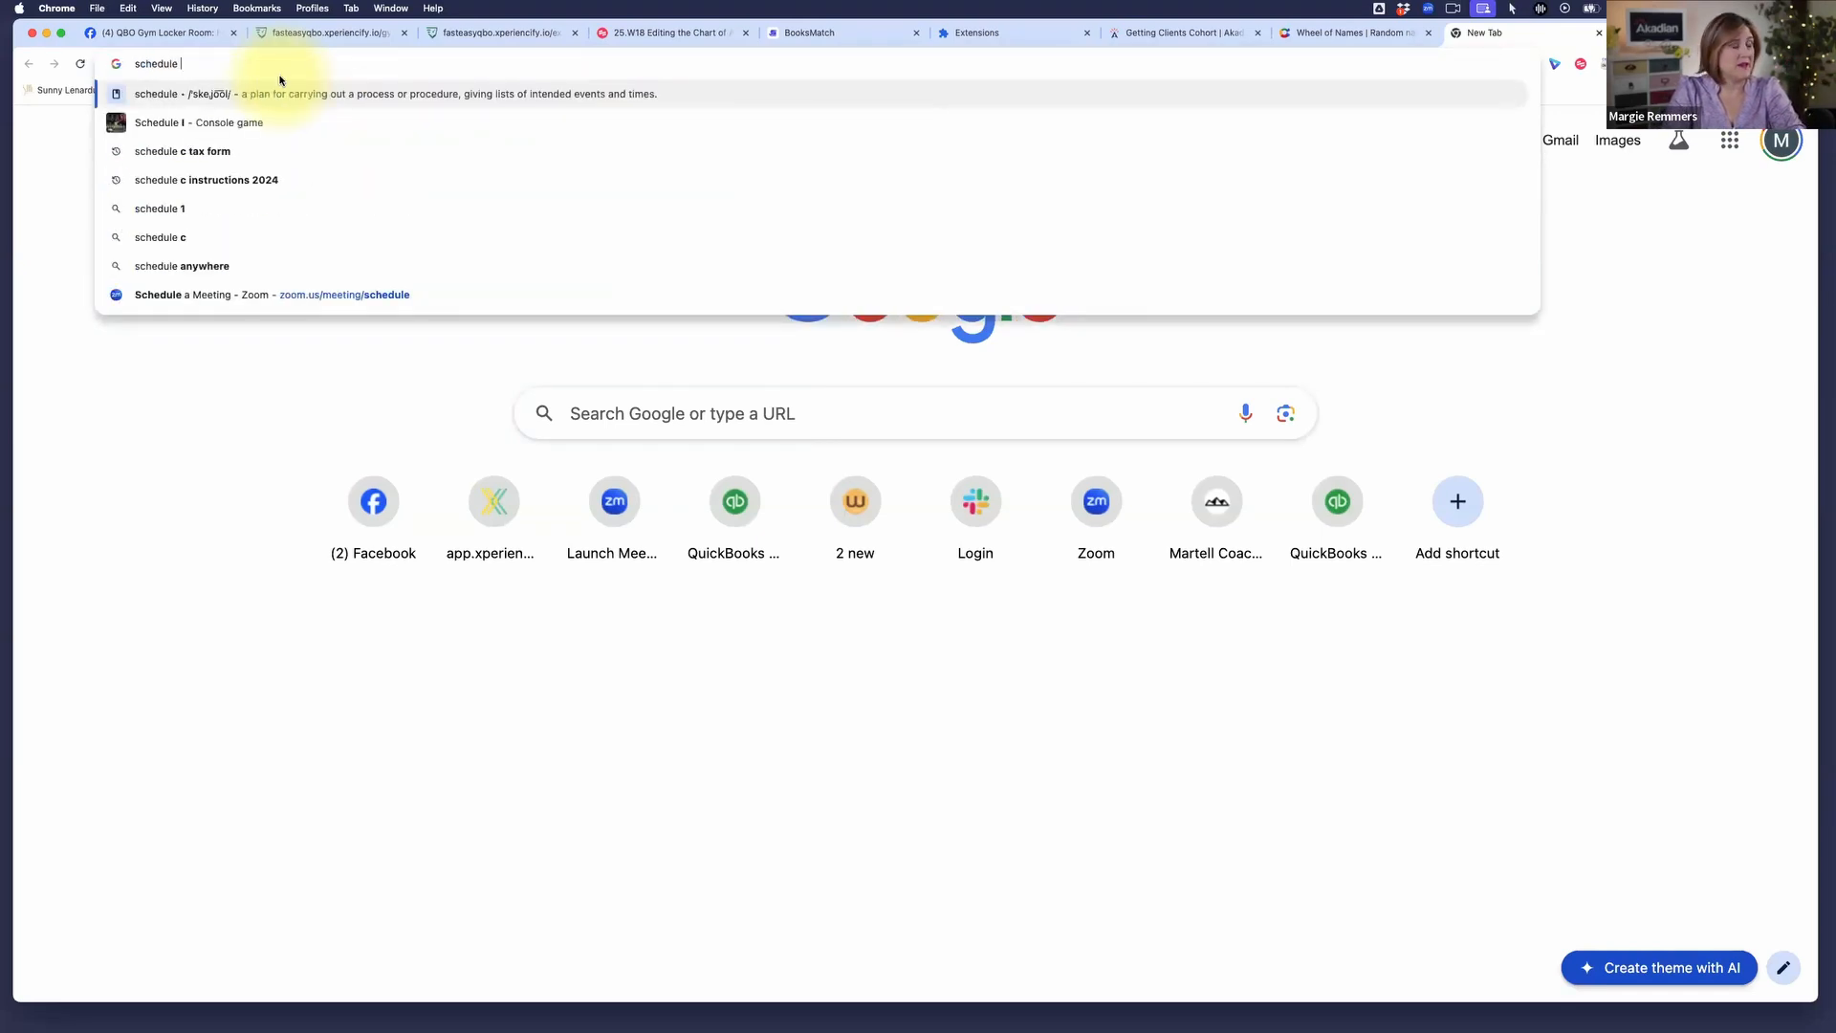
text(c)
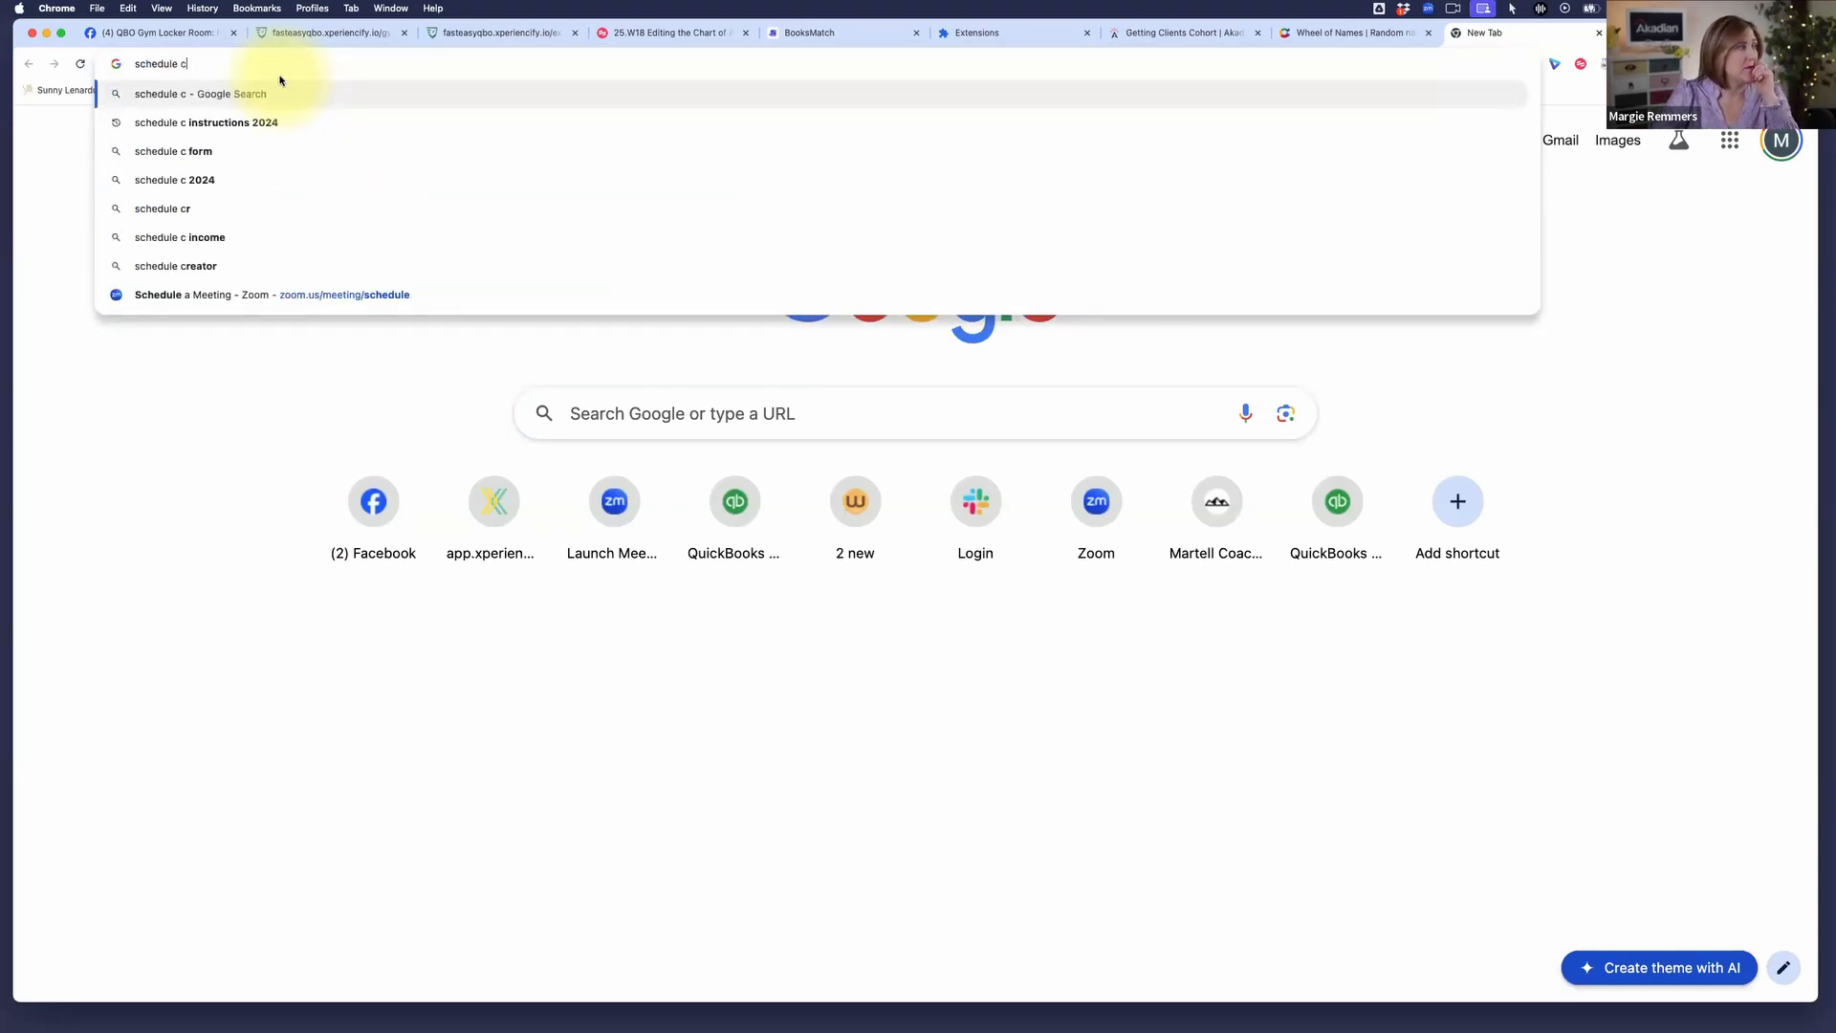
key(Return)
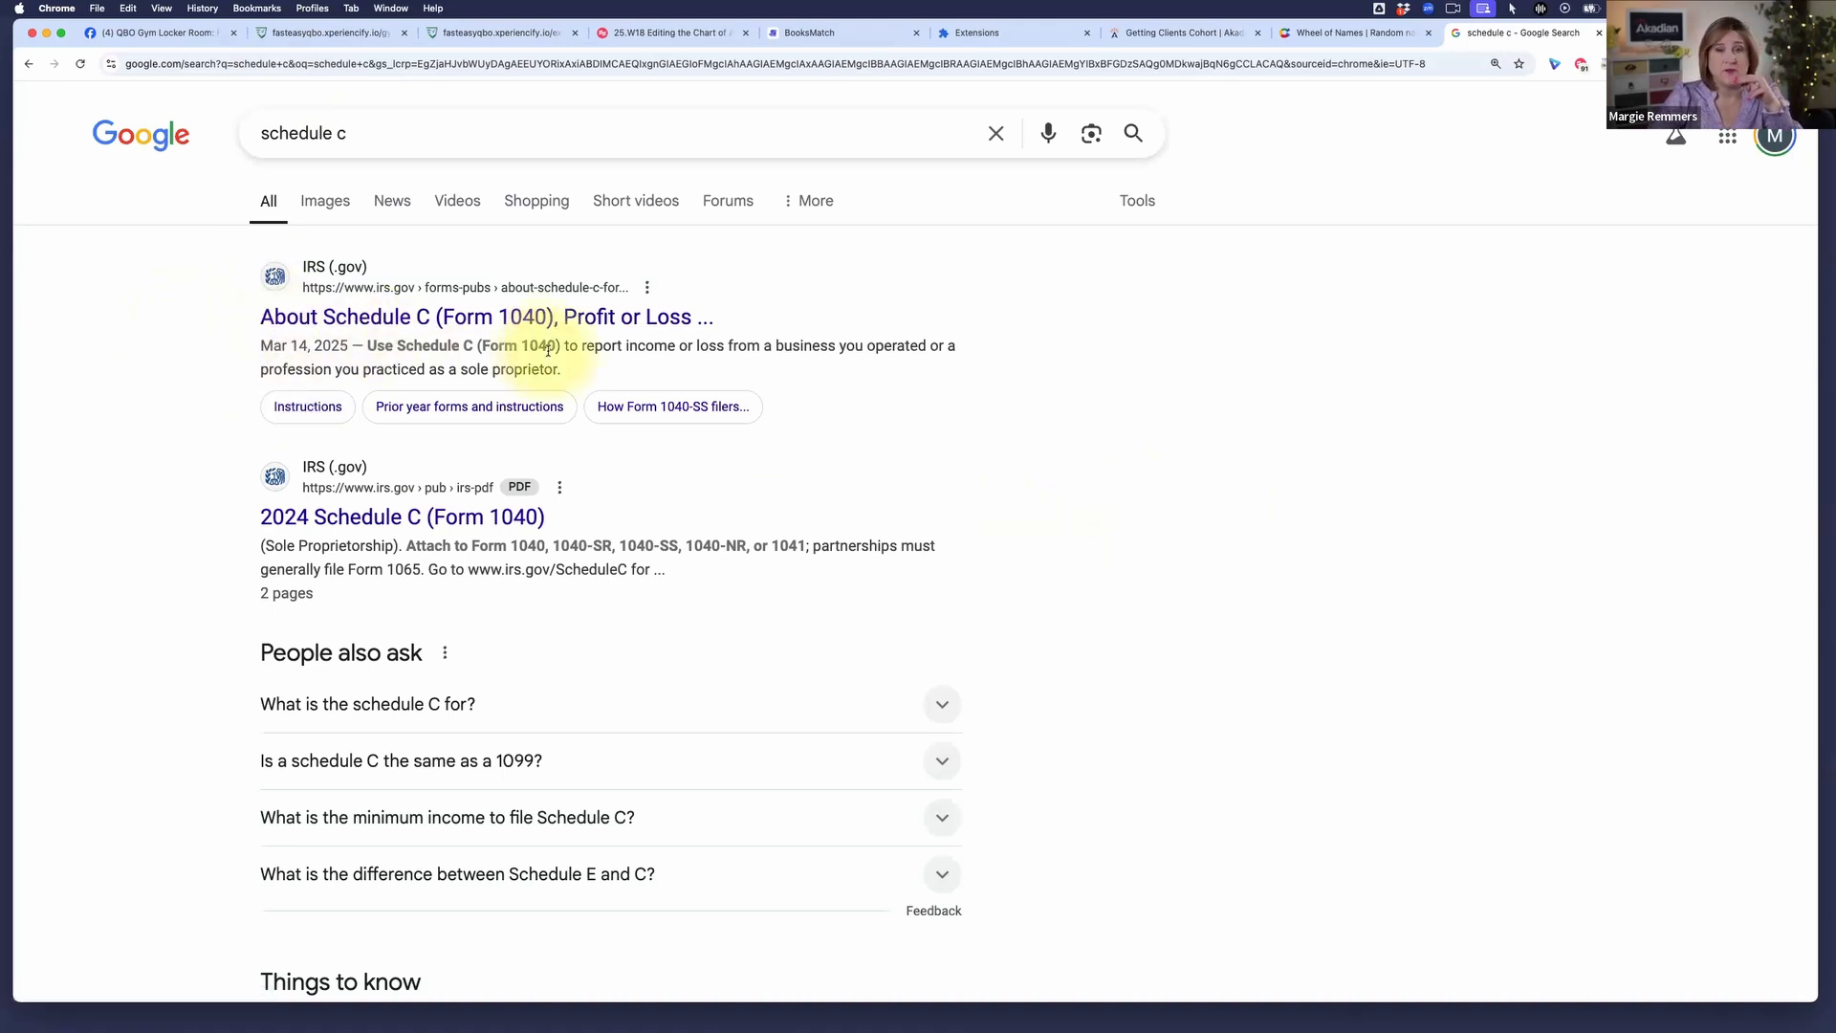
click(422, 527)
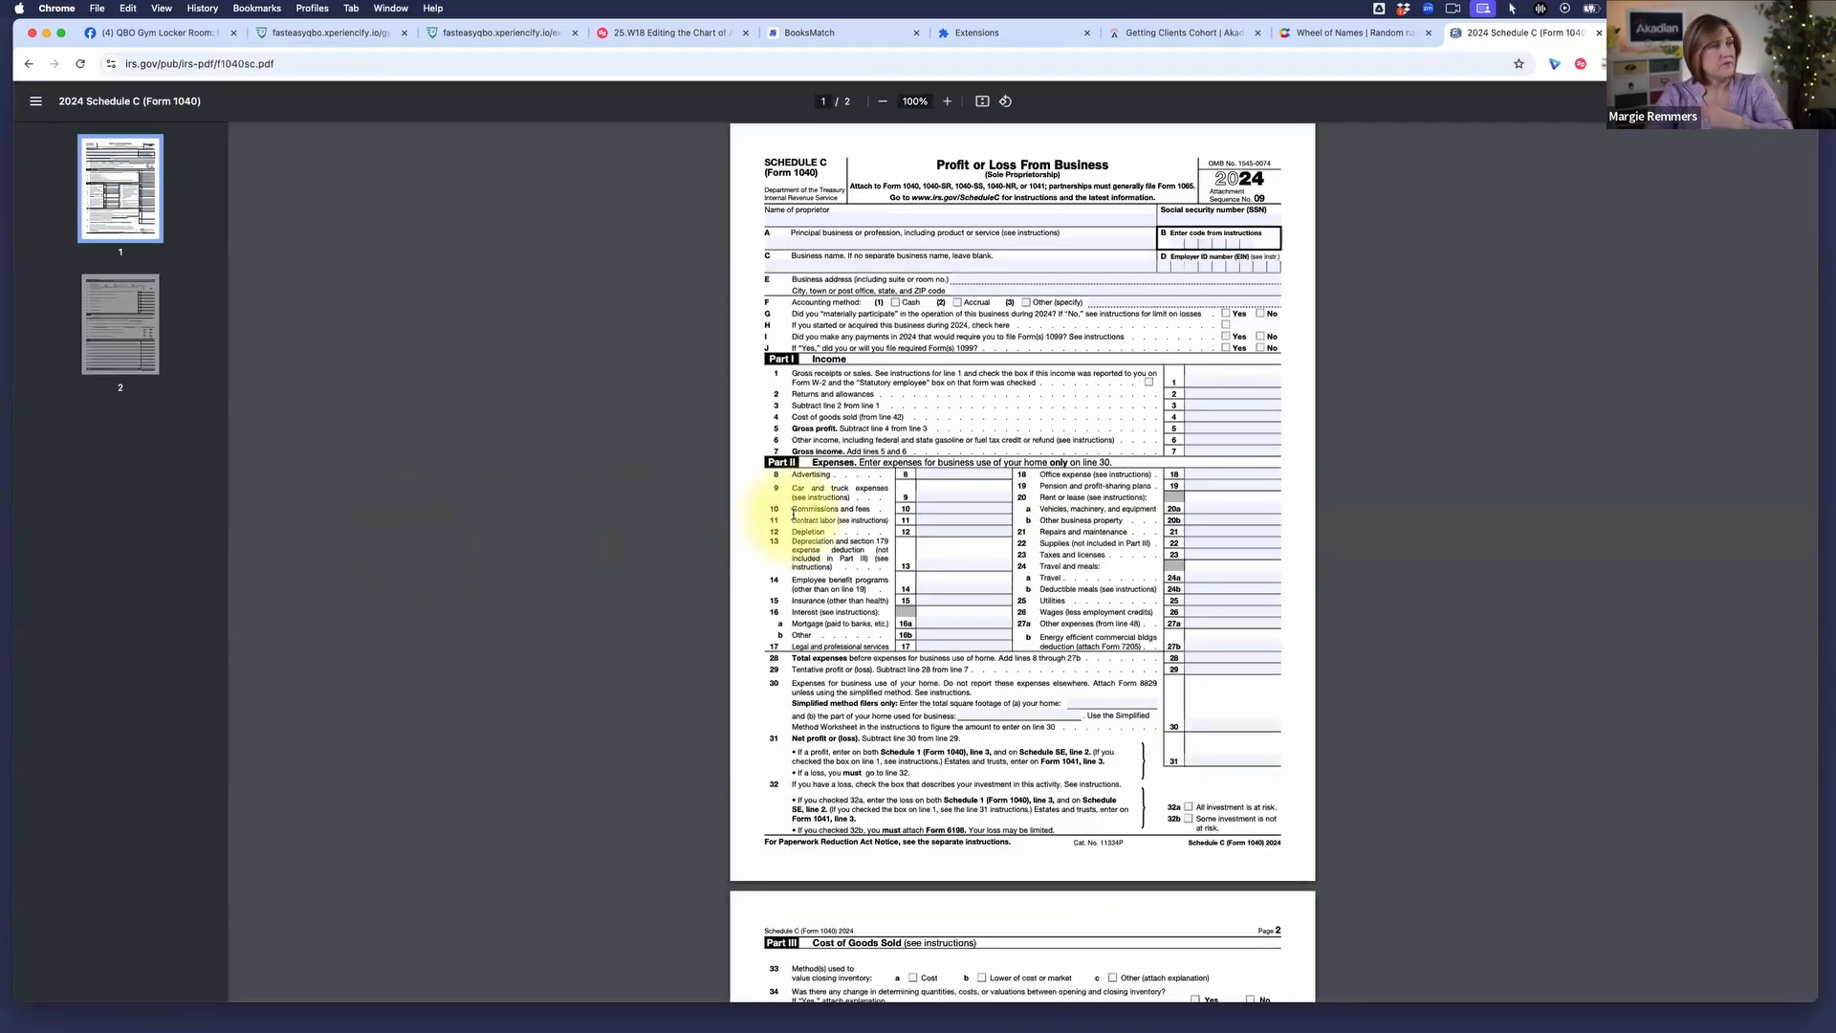
Enlarge the form to 175% and review the Part I Income and Part II Expenses lines on page 1
click(950, 103)
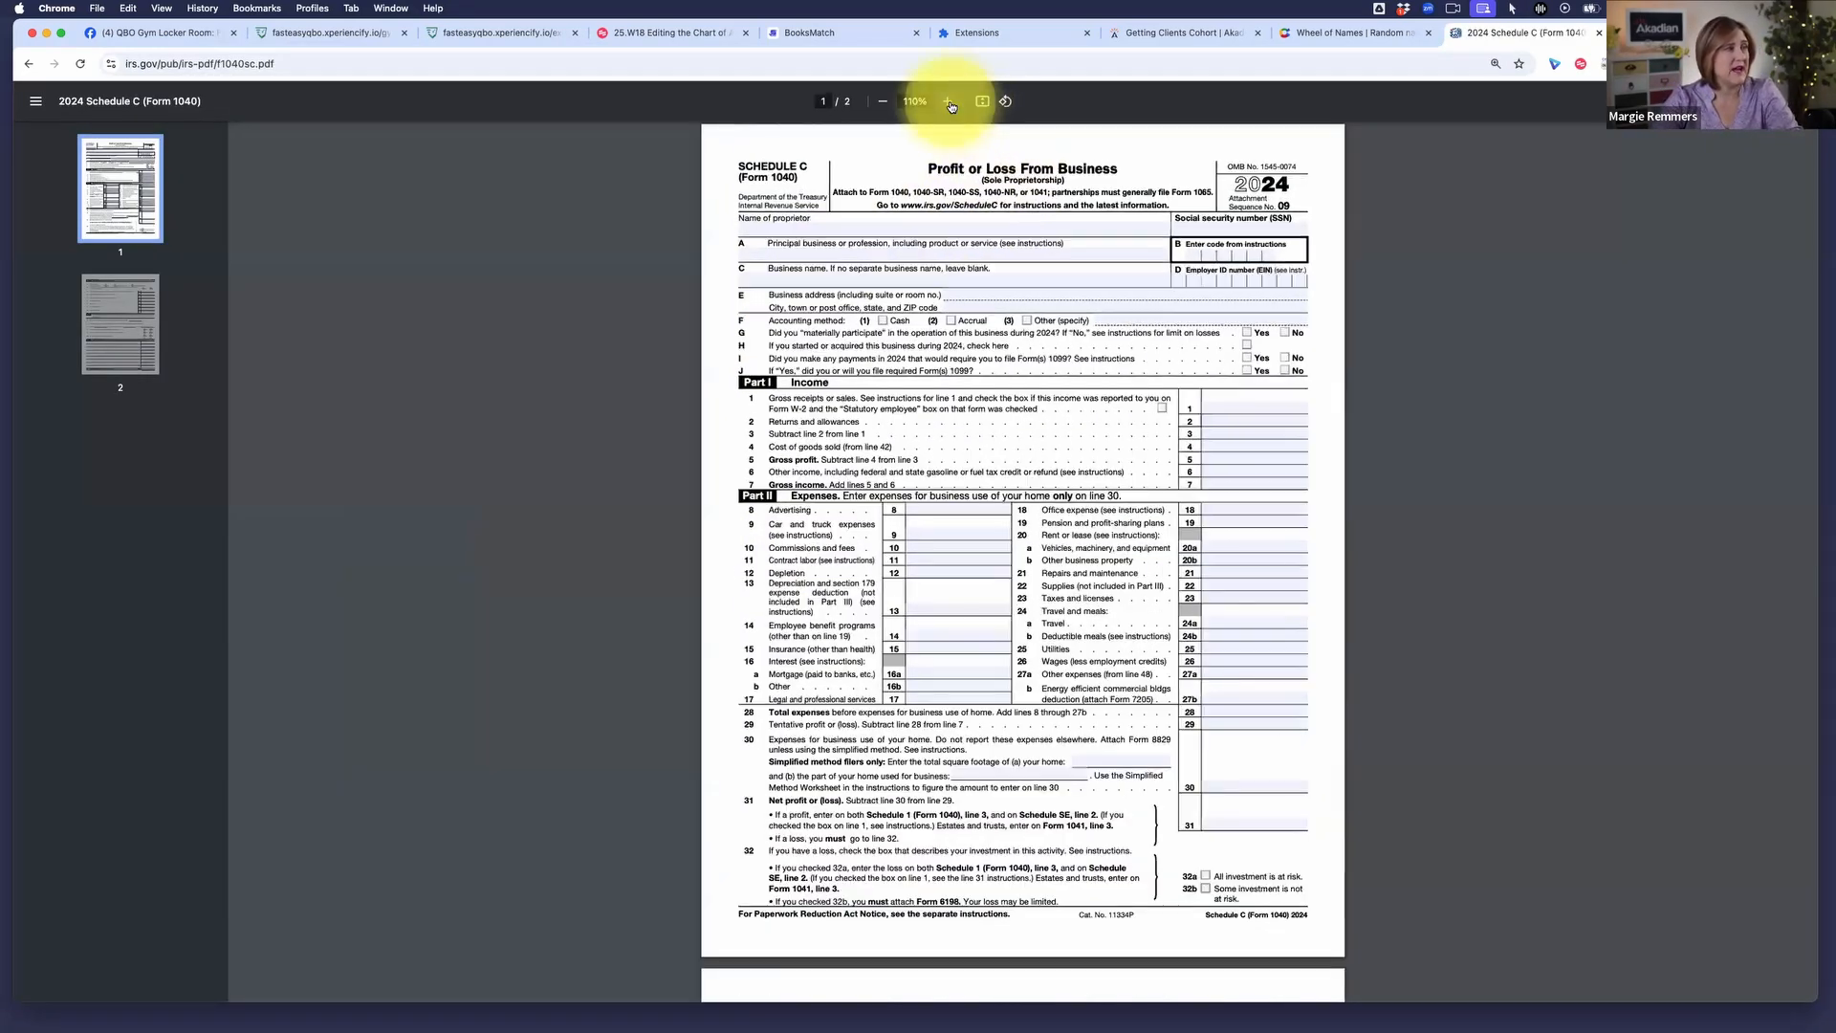
click(950, 103)
click(949, 103)
click(949, 104)
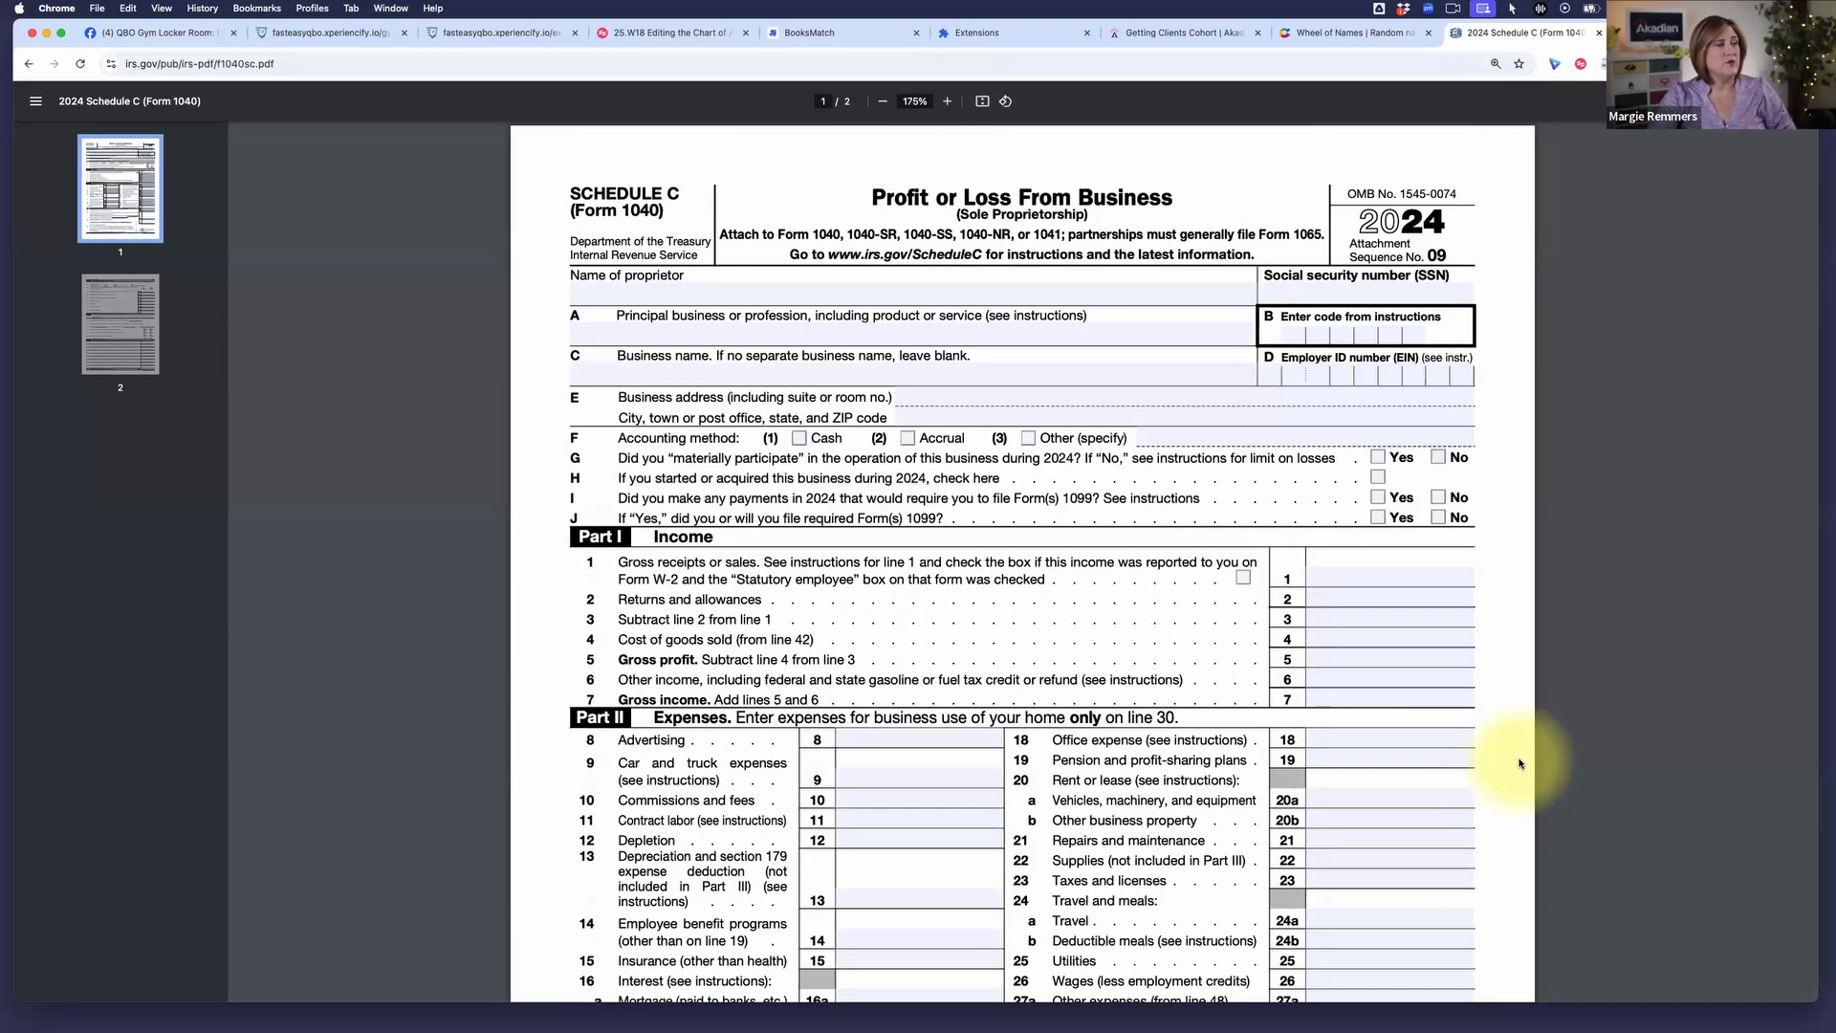
scroll(1505, 782, down, 5)
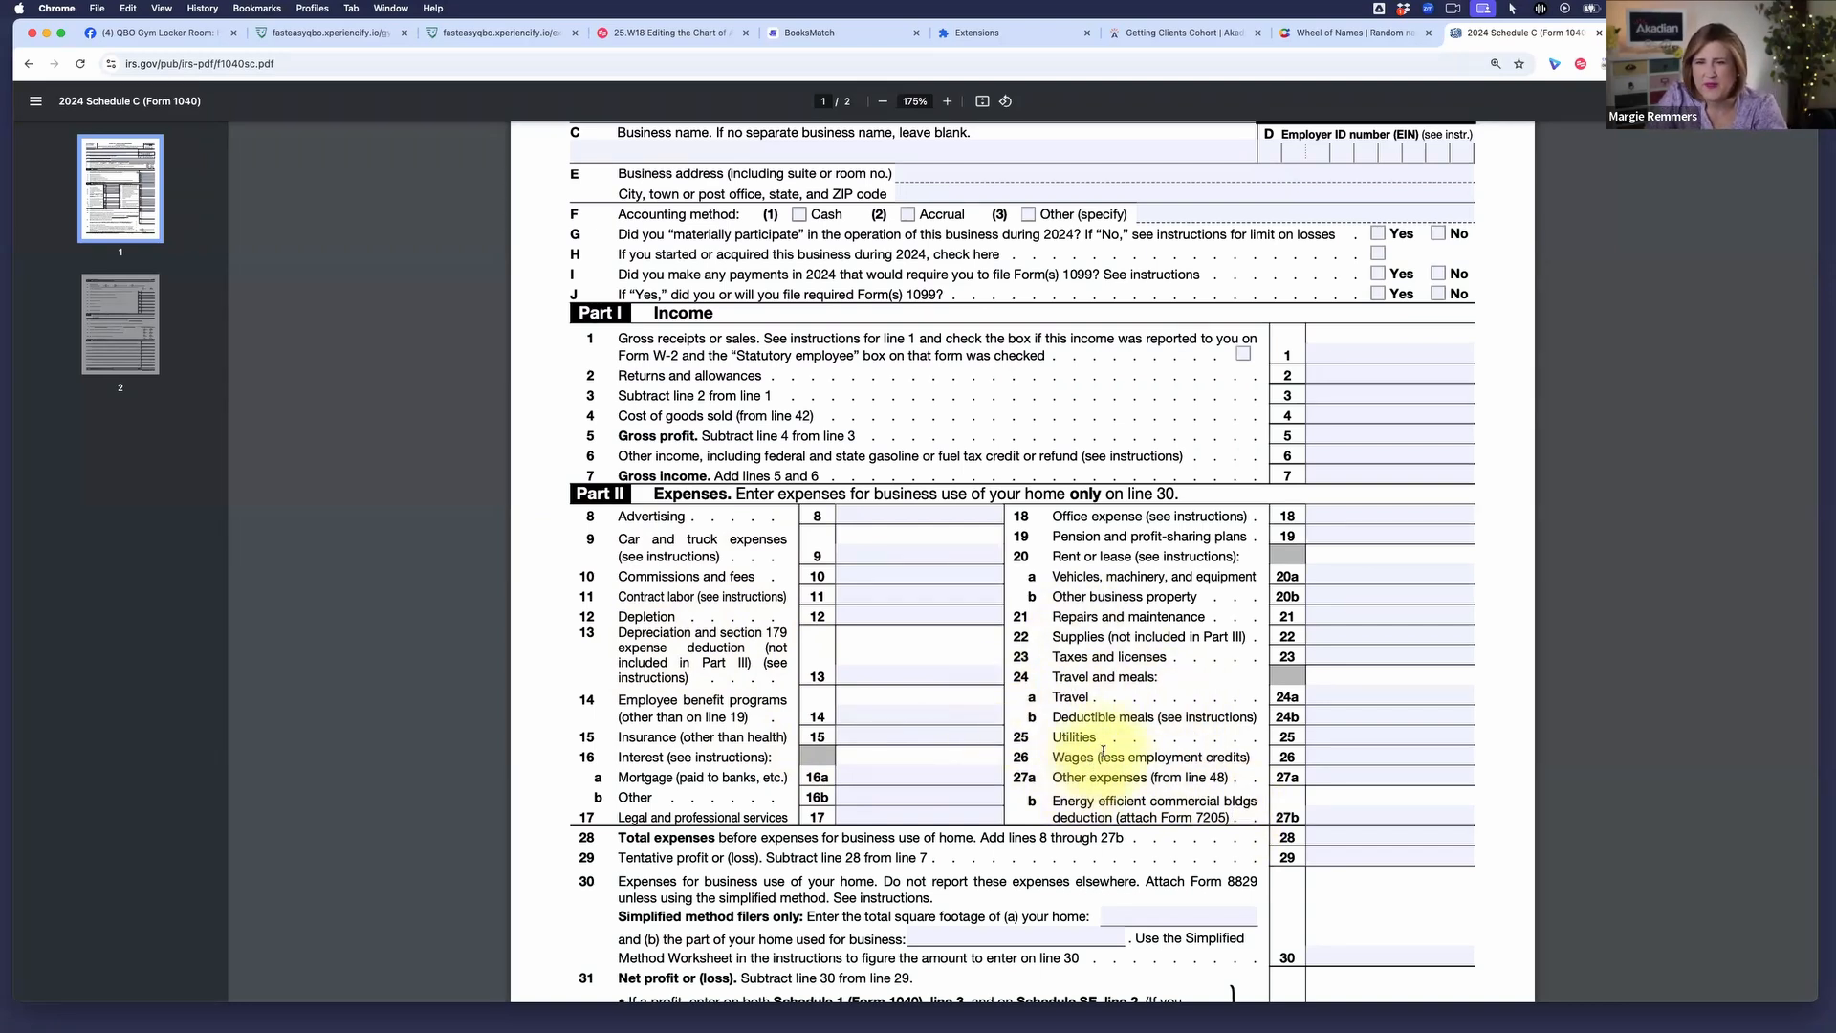
scroll(780, 523, up, 3)
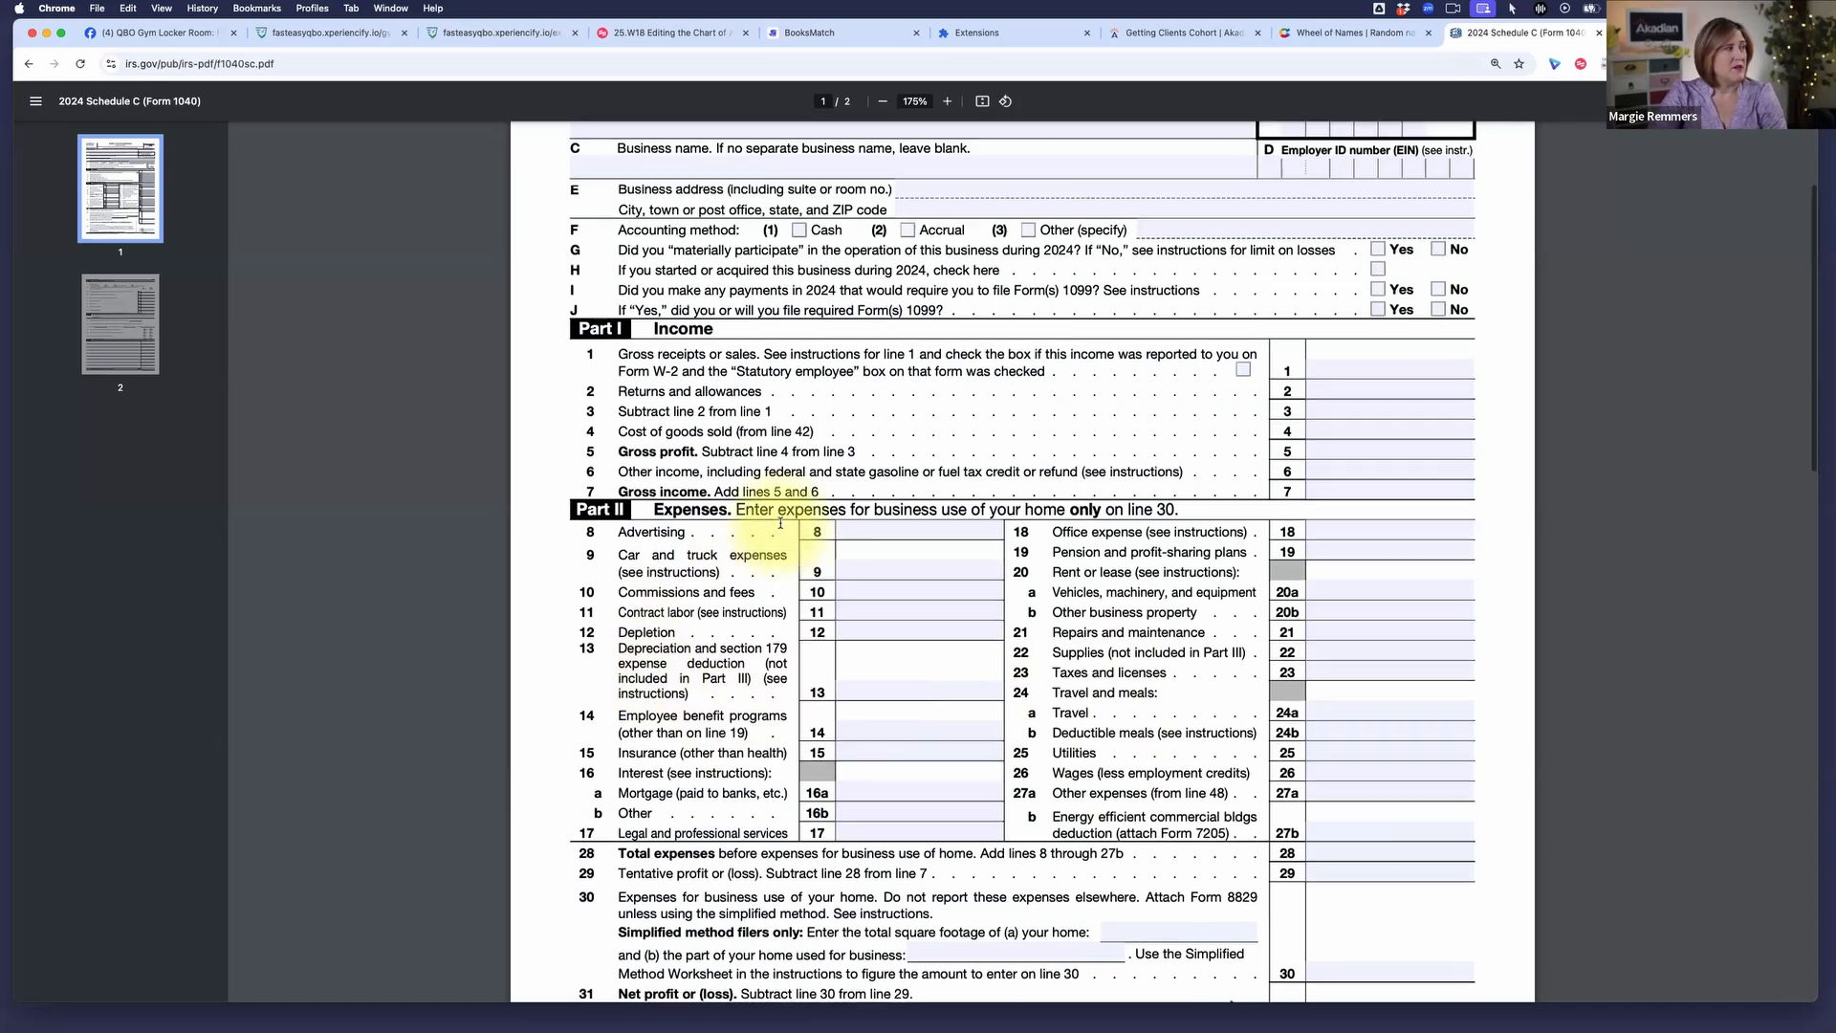
scroll(781, 523, down, 3)
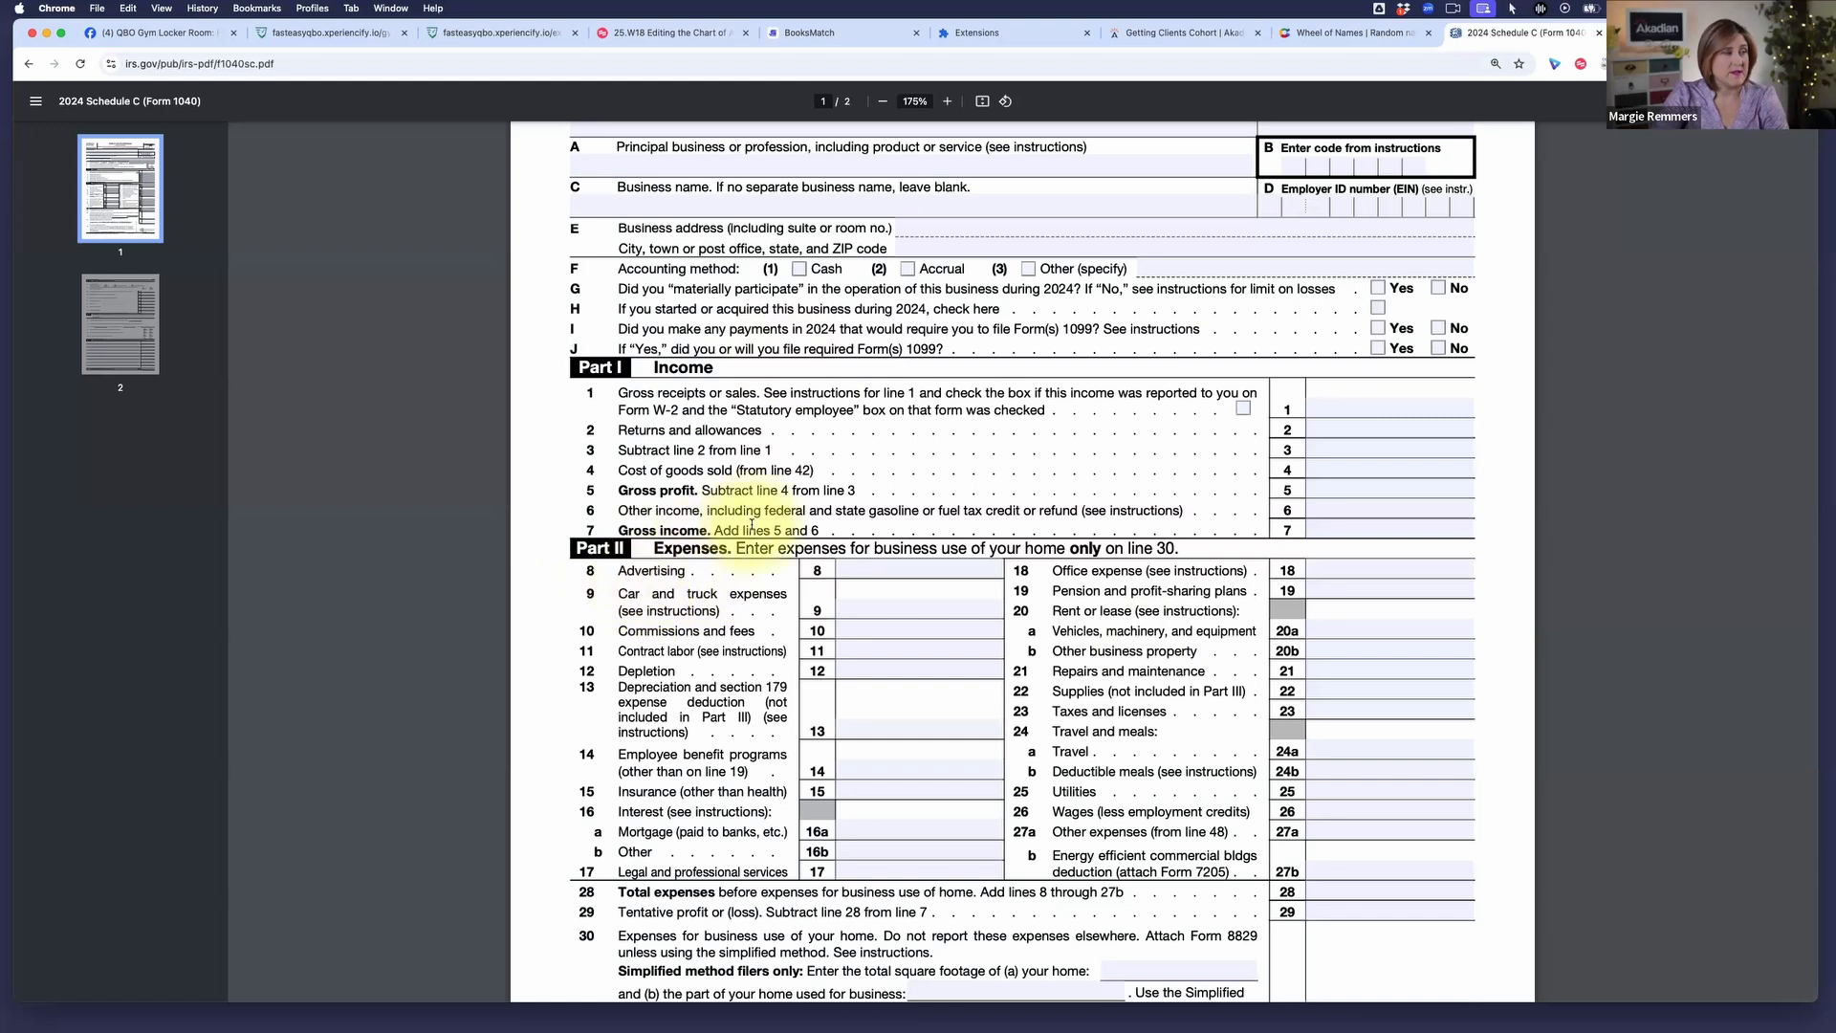
scroll(752, 524, up, 1)
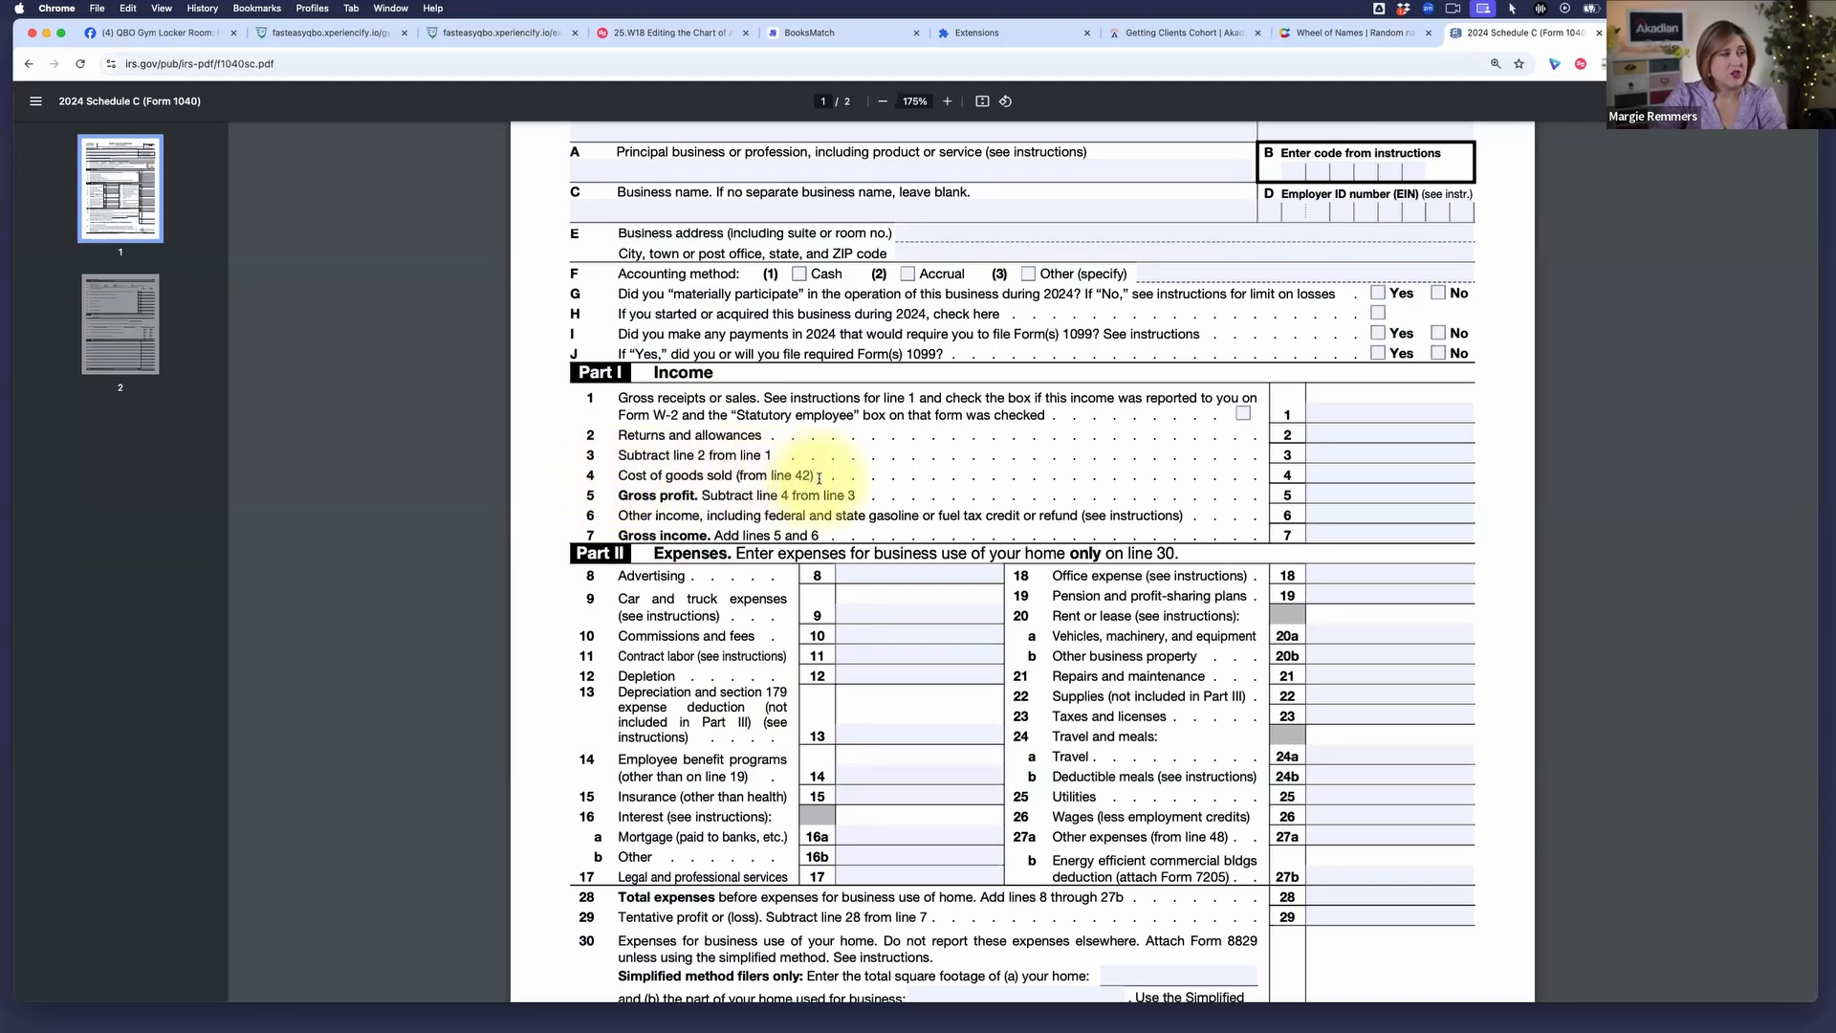
Review the Part III Cost of Goods Sold lines on page 2, then return to page 1 of the form
scroll(820, 478, down, 5)
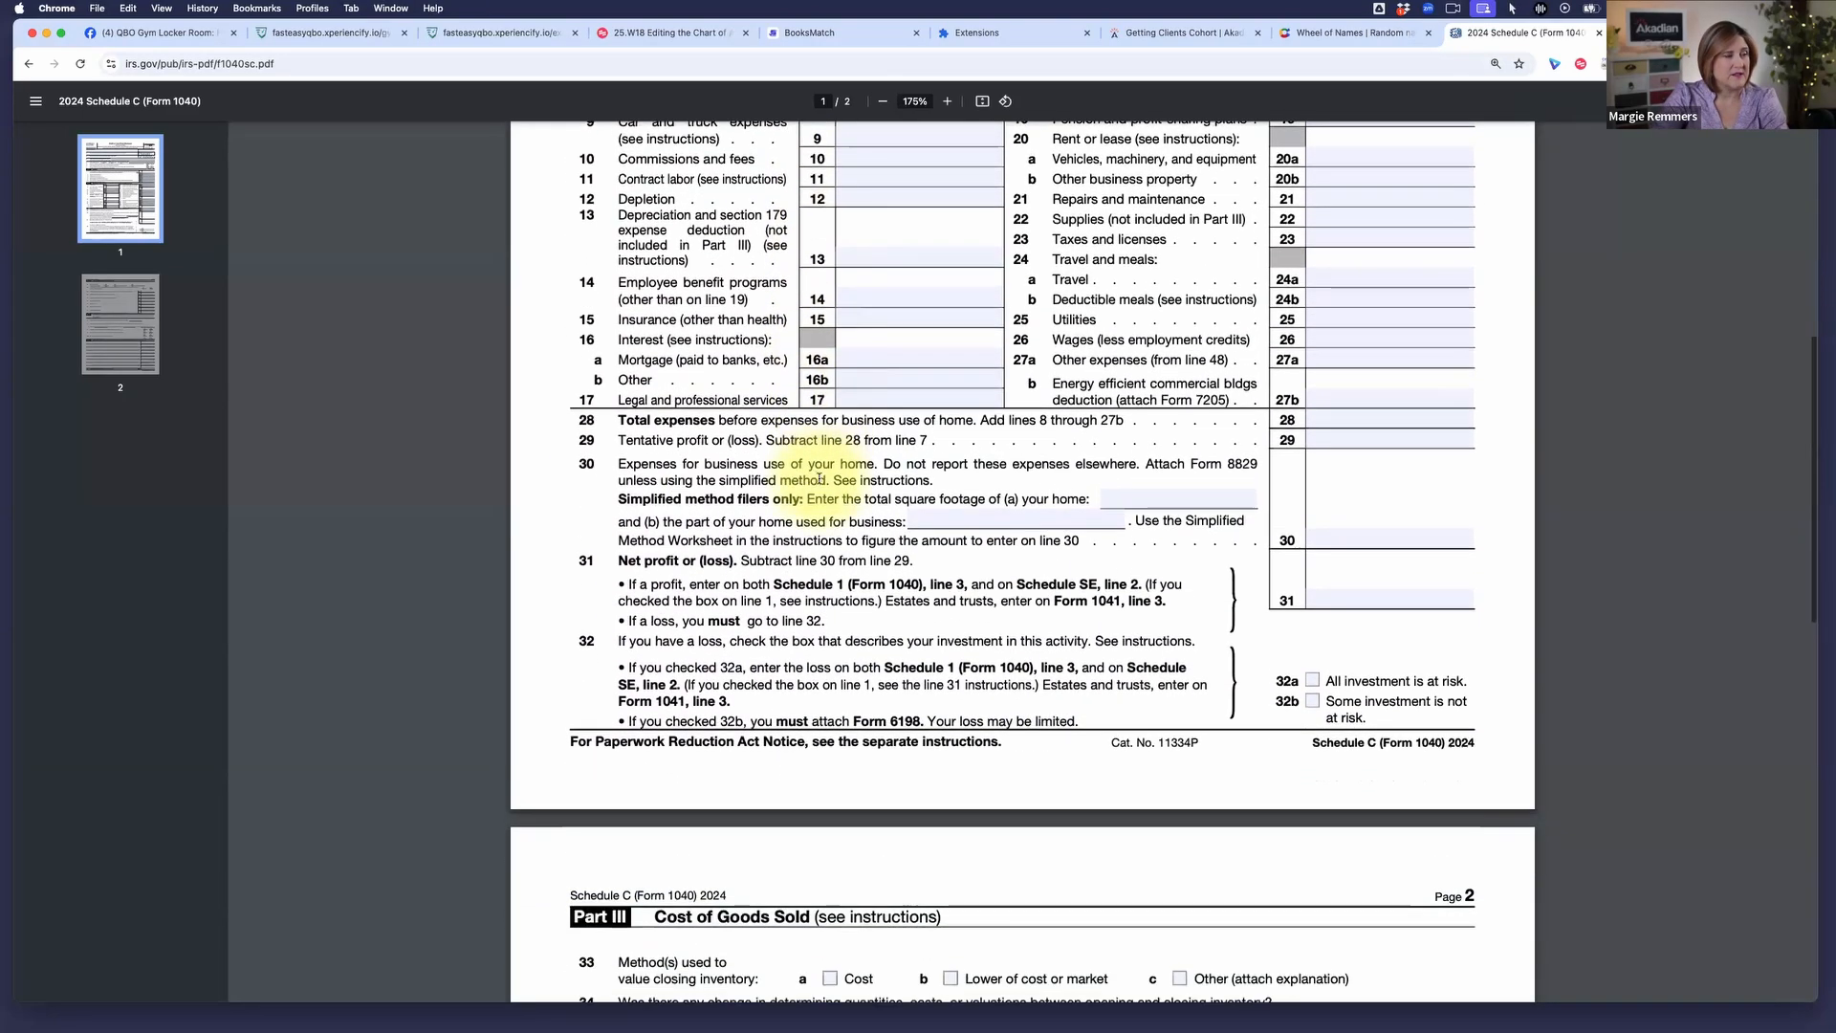
scroll(819, 478, down, 7)
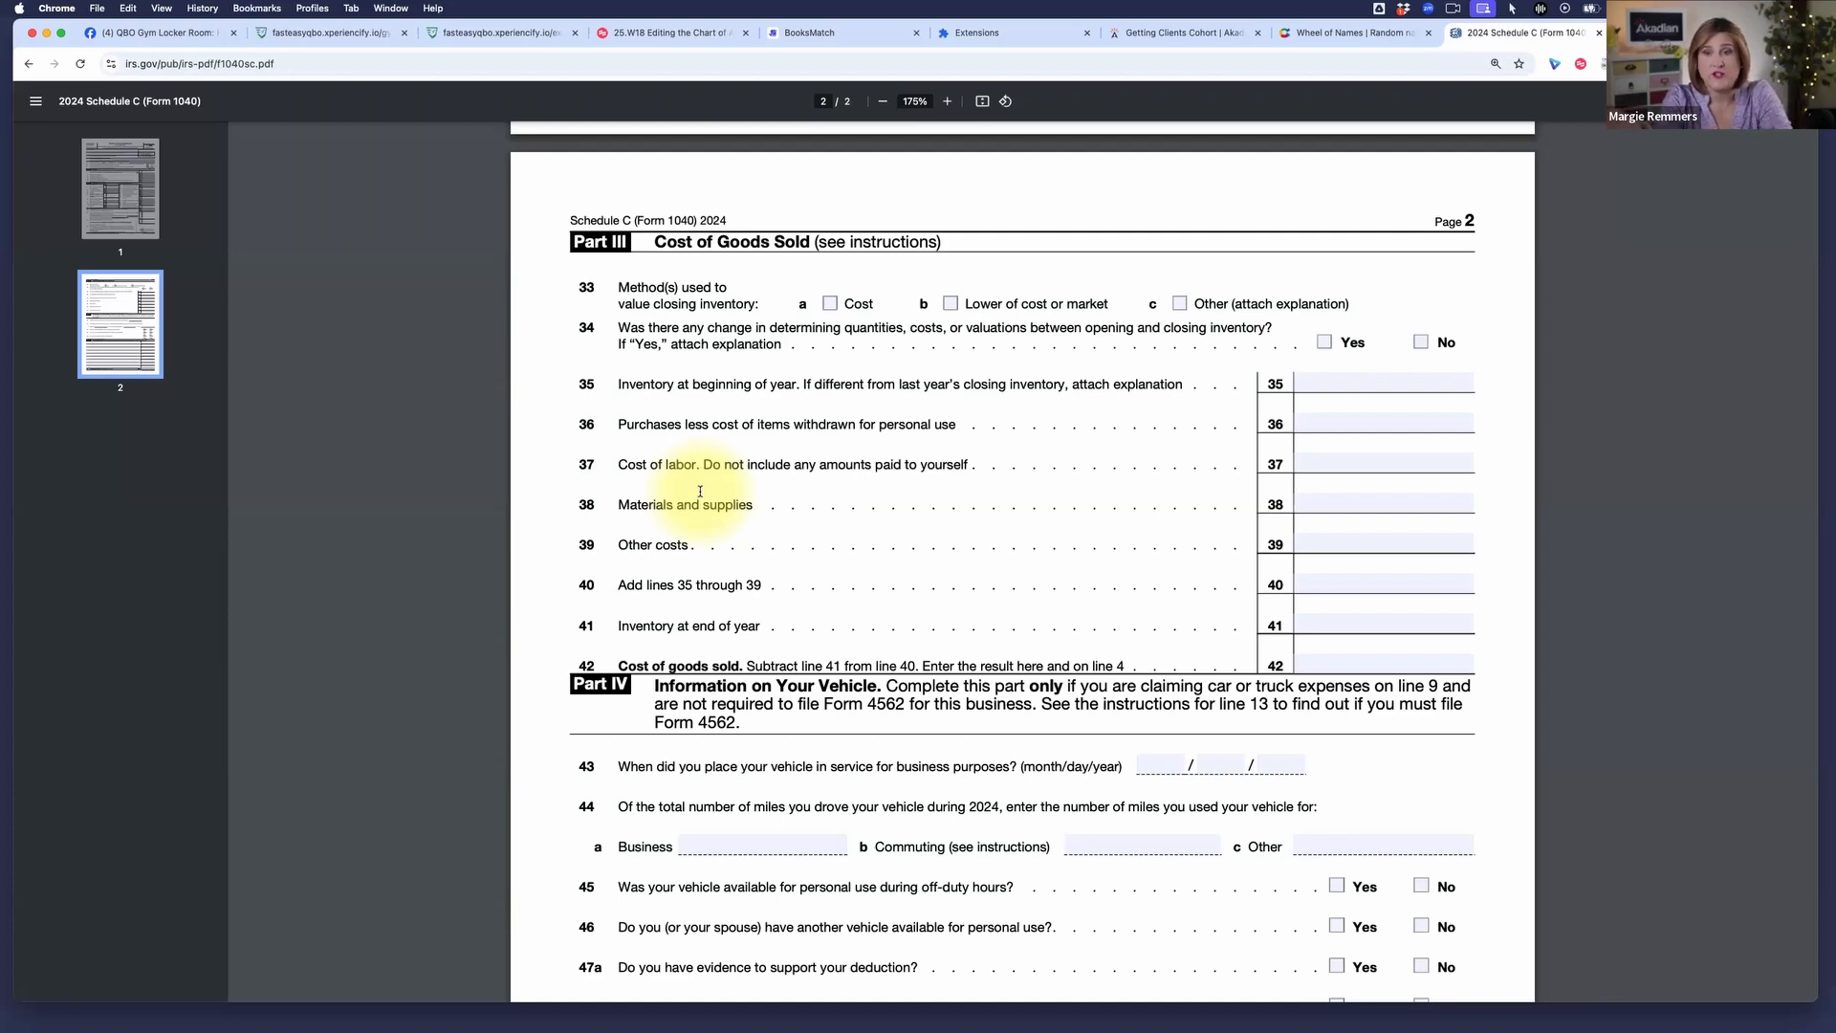
scroll(756, 507, down, 1)
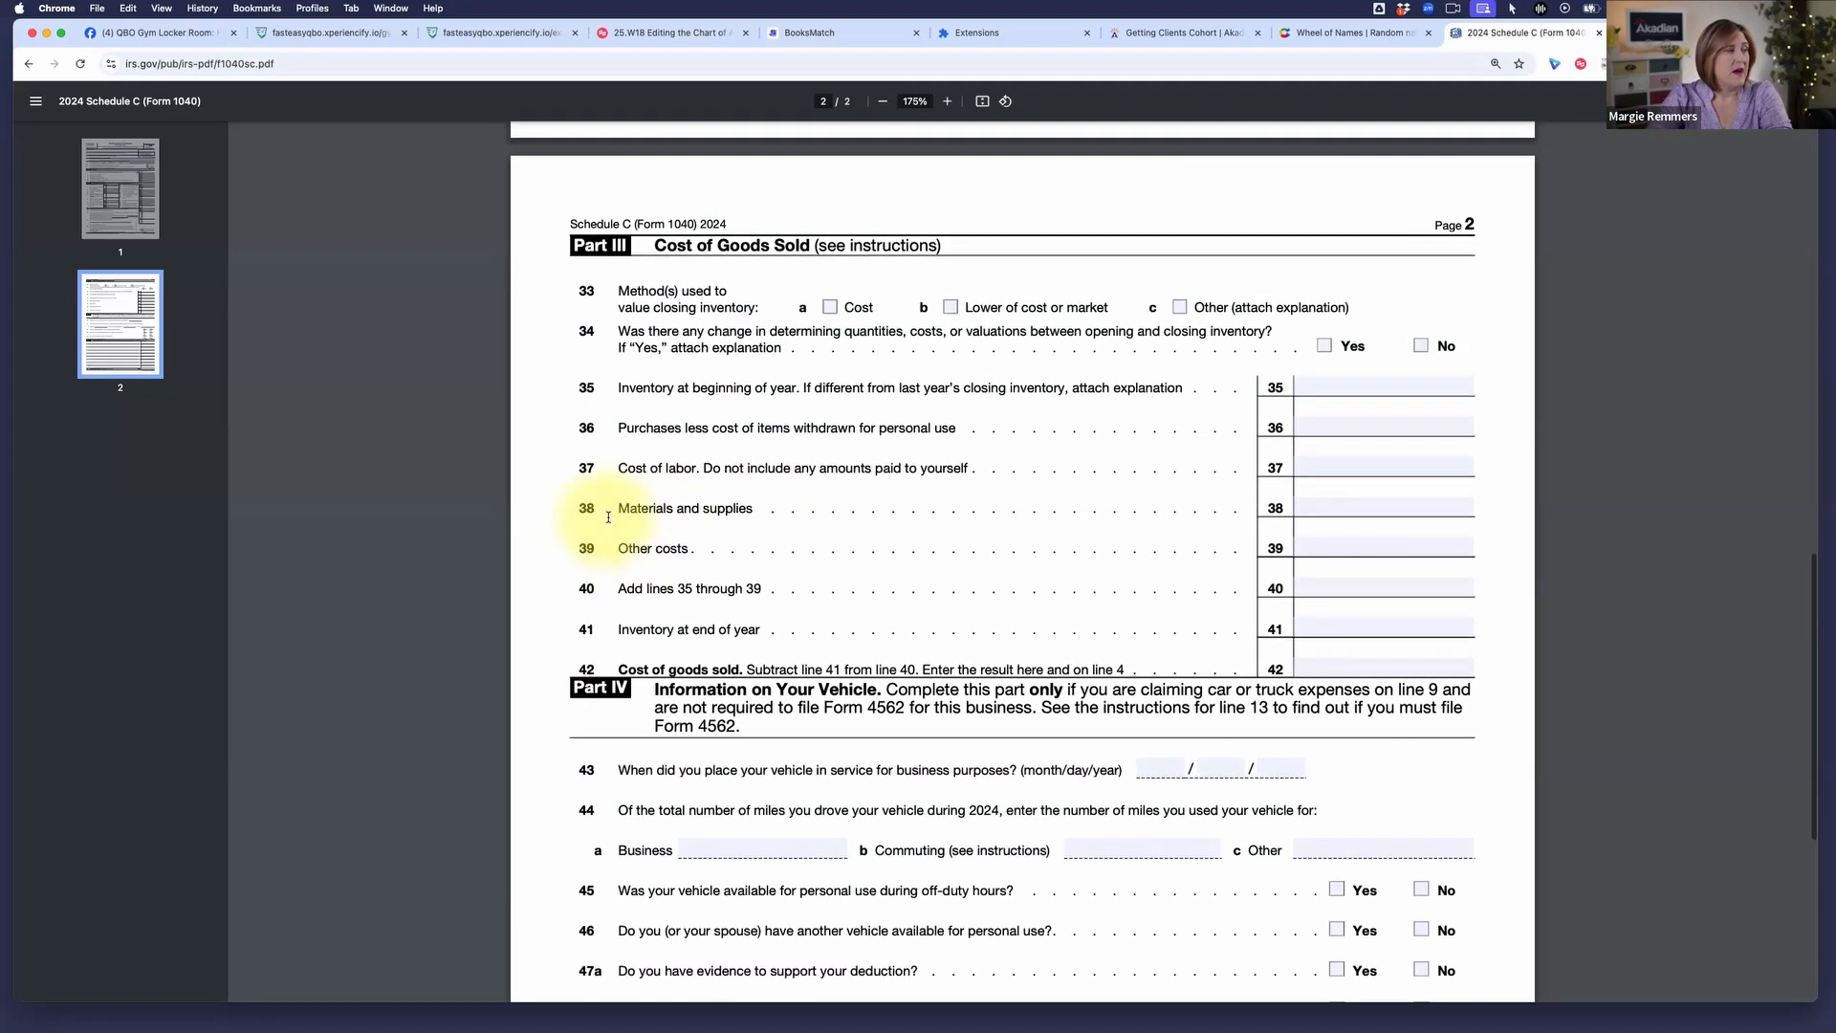
scroll(777, 516, down, 1)
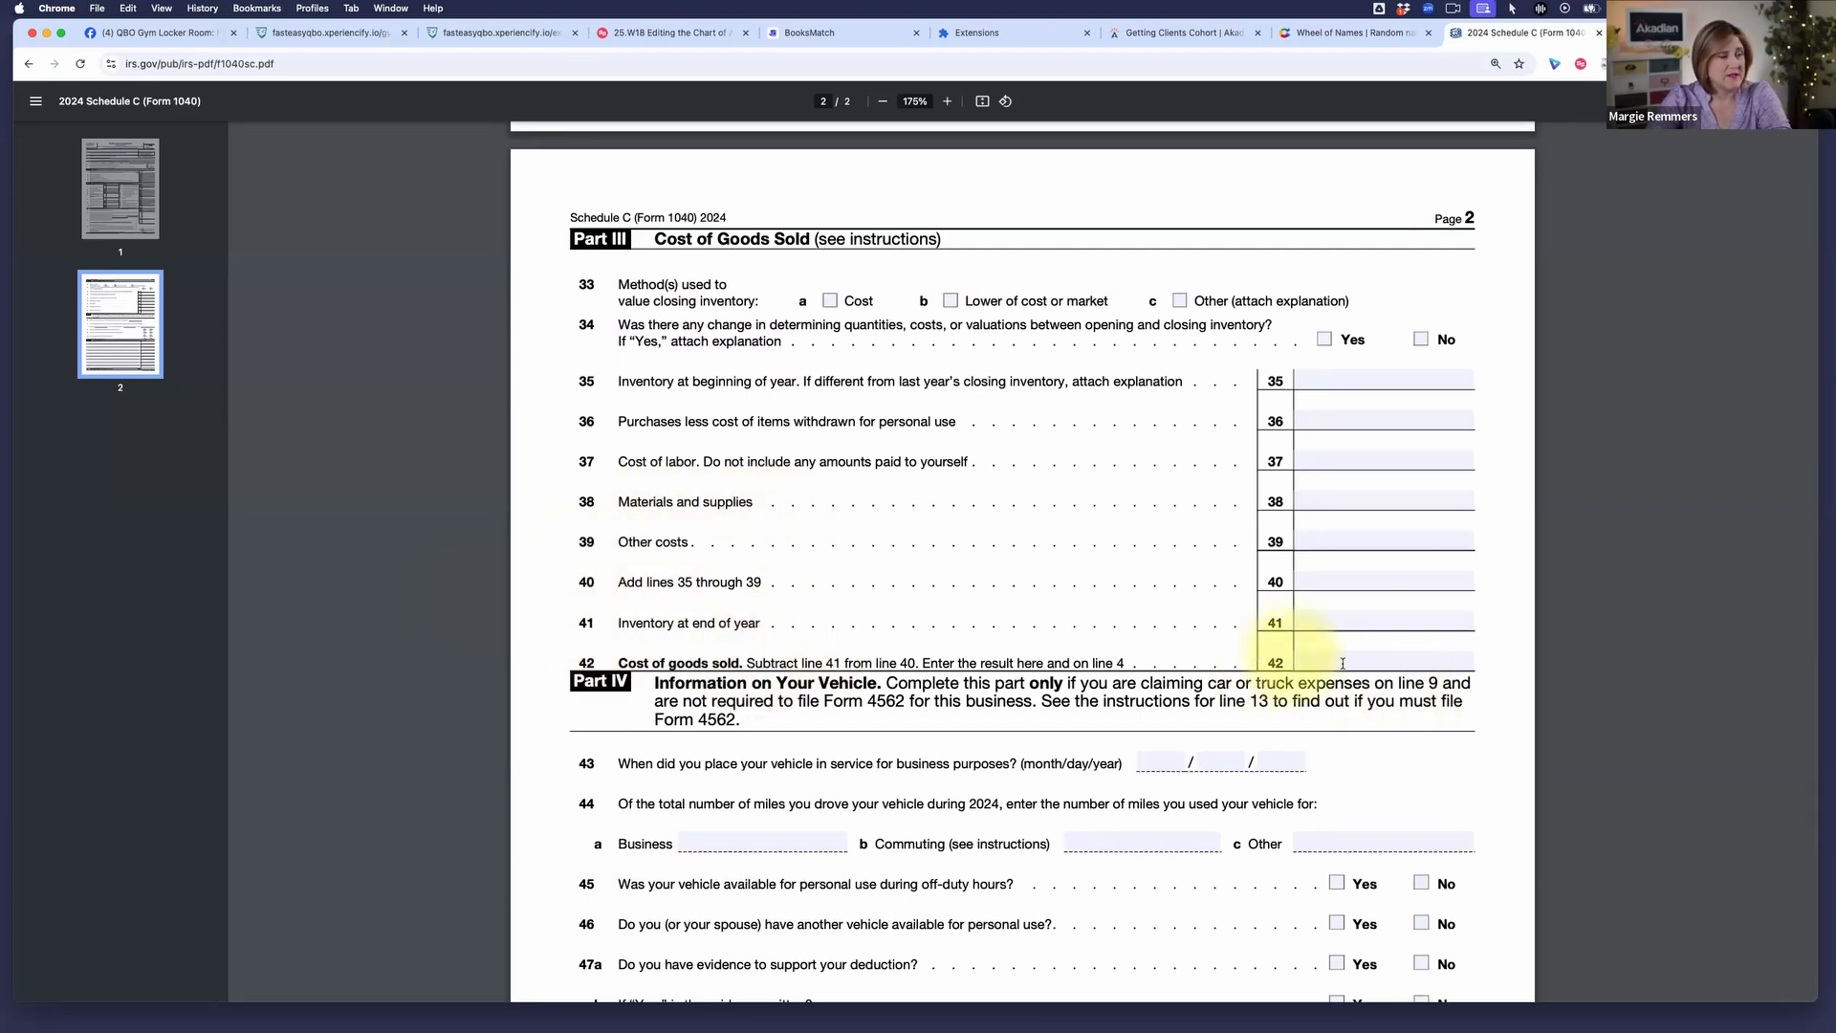
click(121, 188)
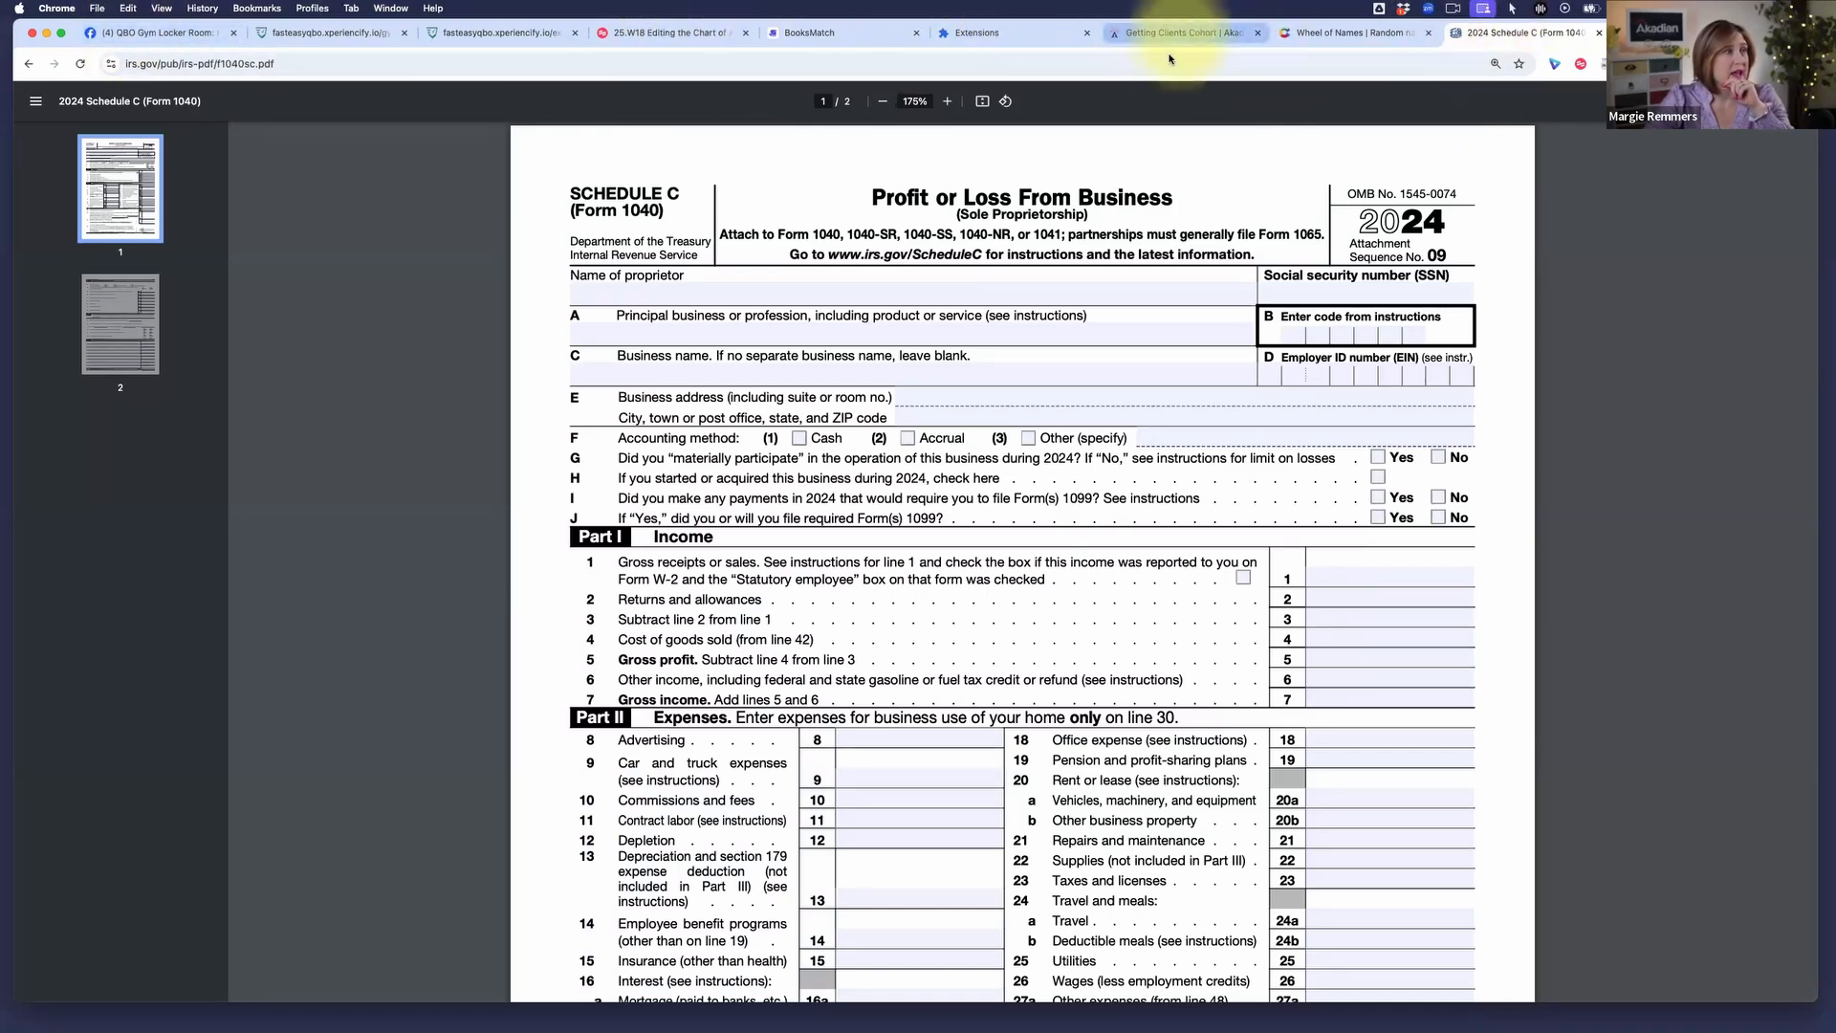
Switch to the Scribe guide "25.W18 Editing the Chart of Accounts" and read its scenario and step 1
click(801, 38)
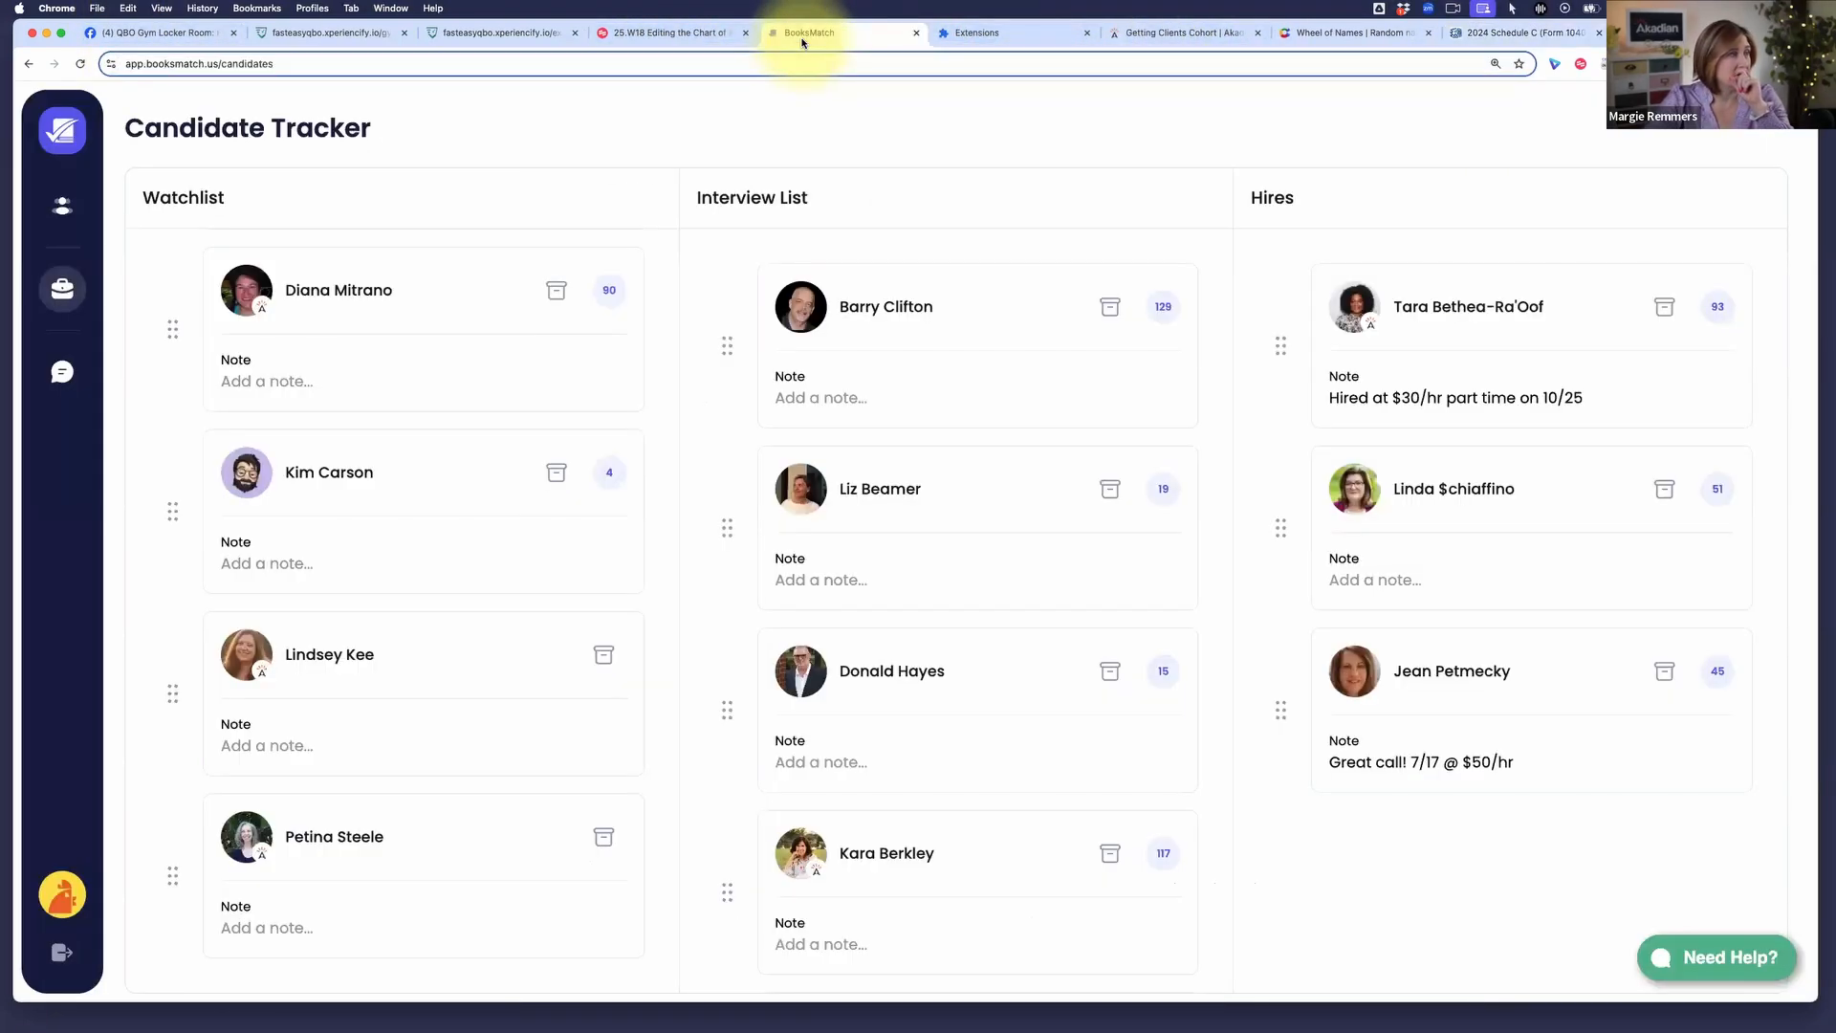
click(702, 36)
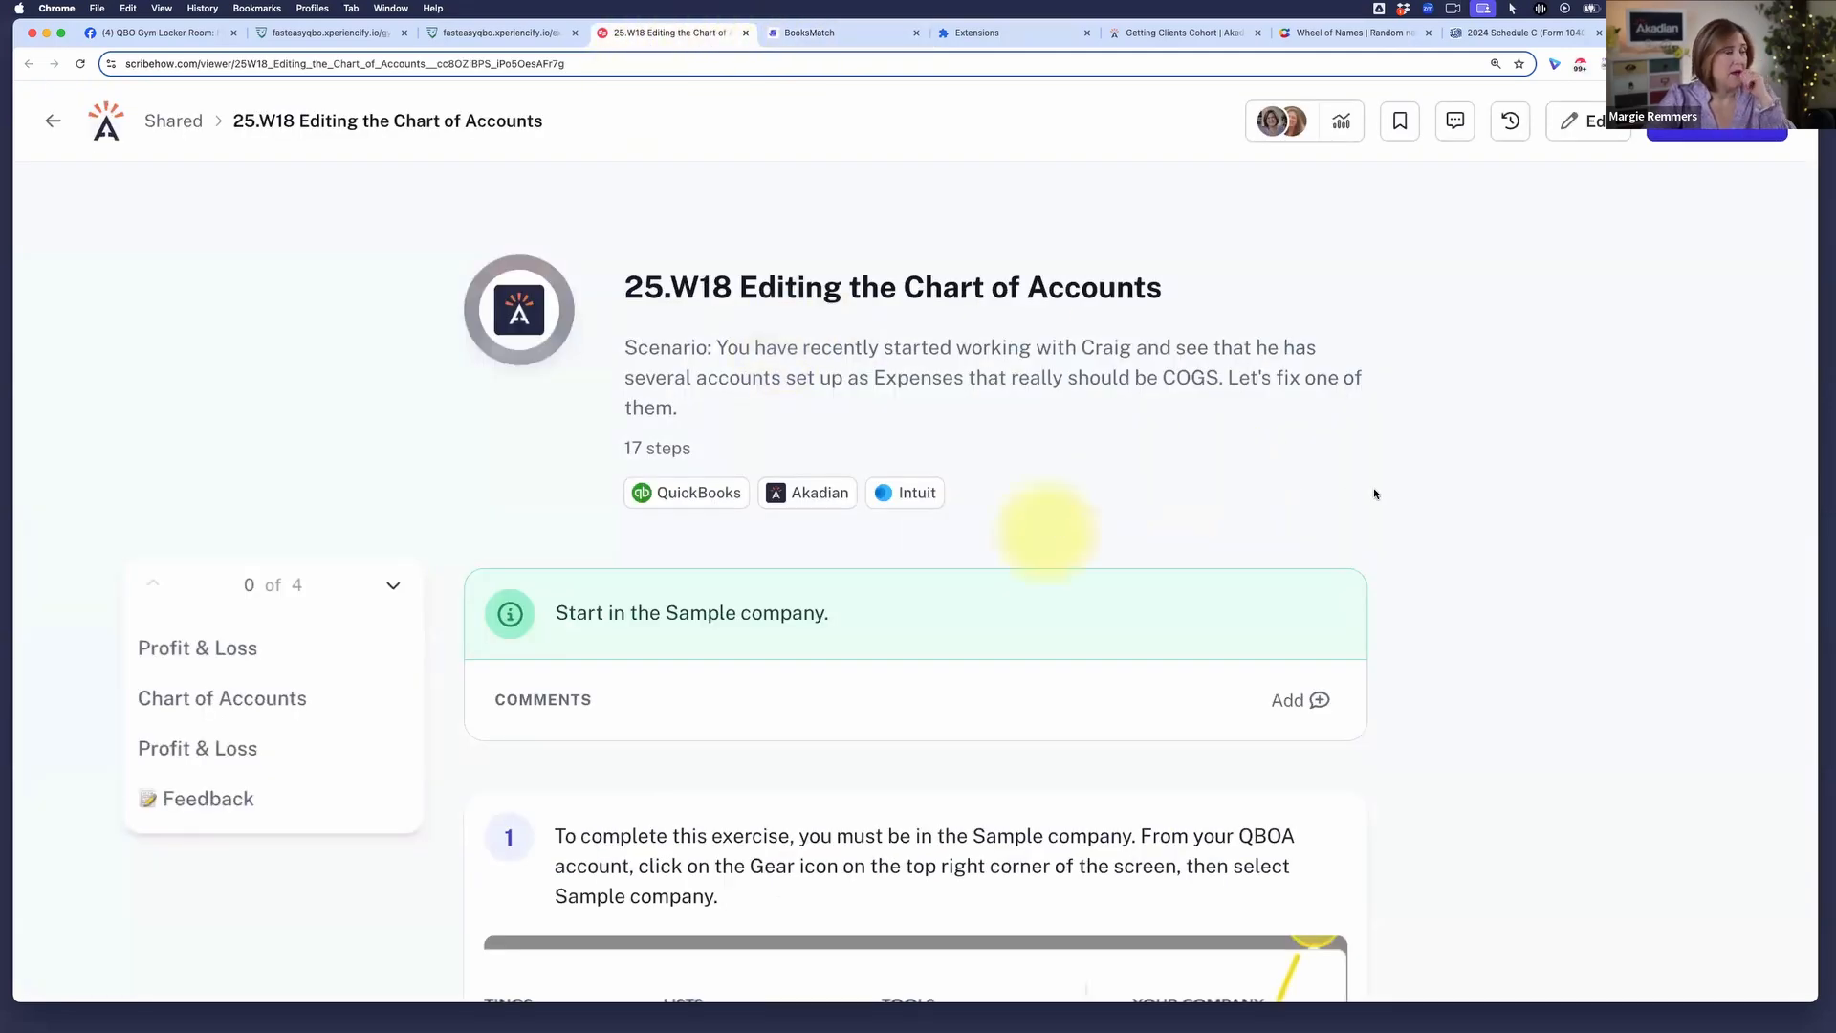
scroll(1444, 561, down, 4)
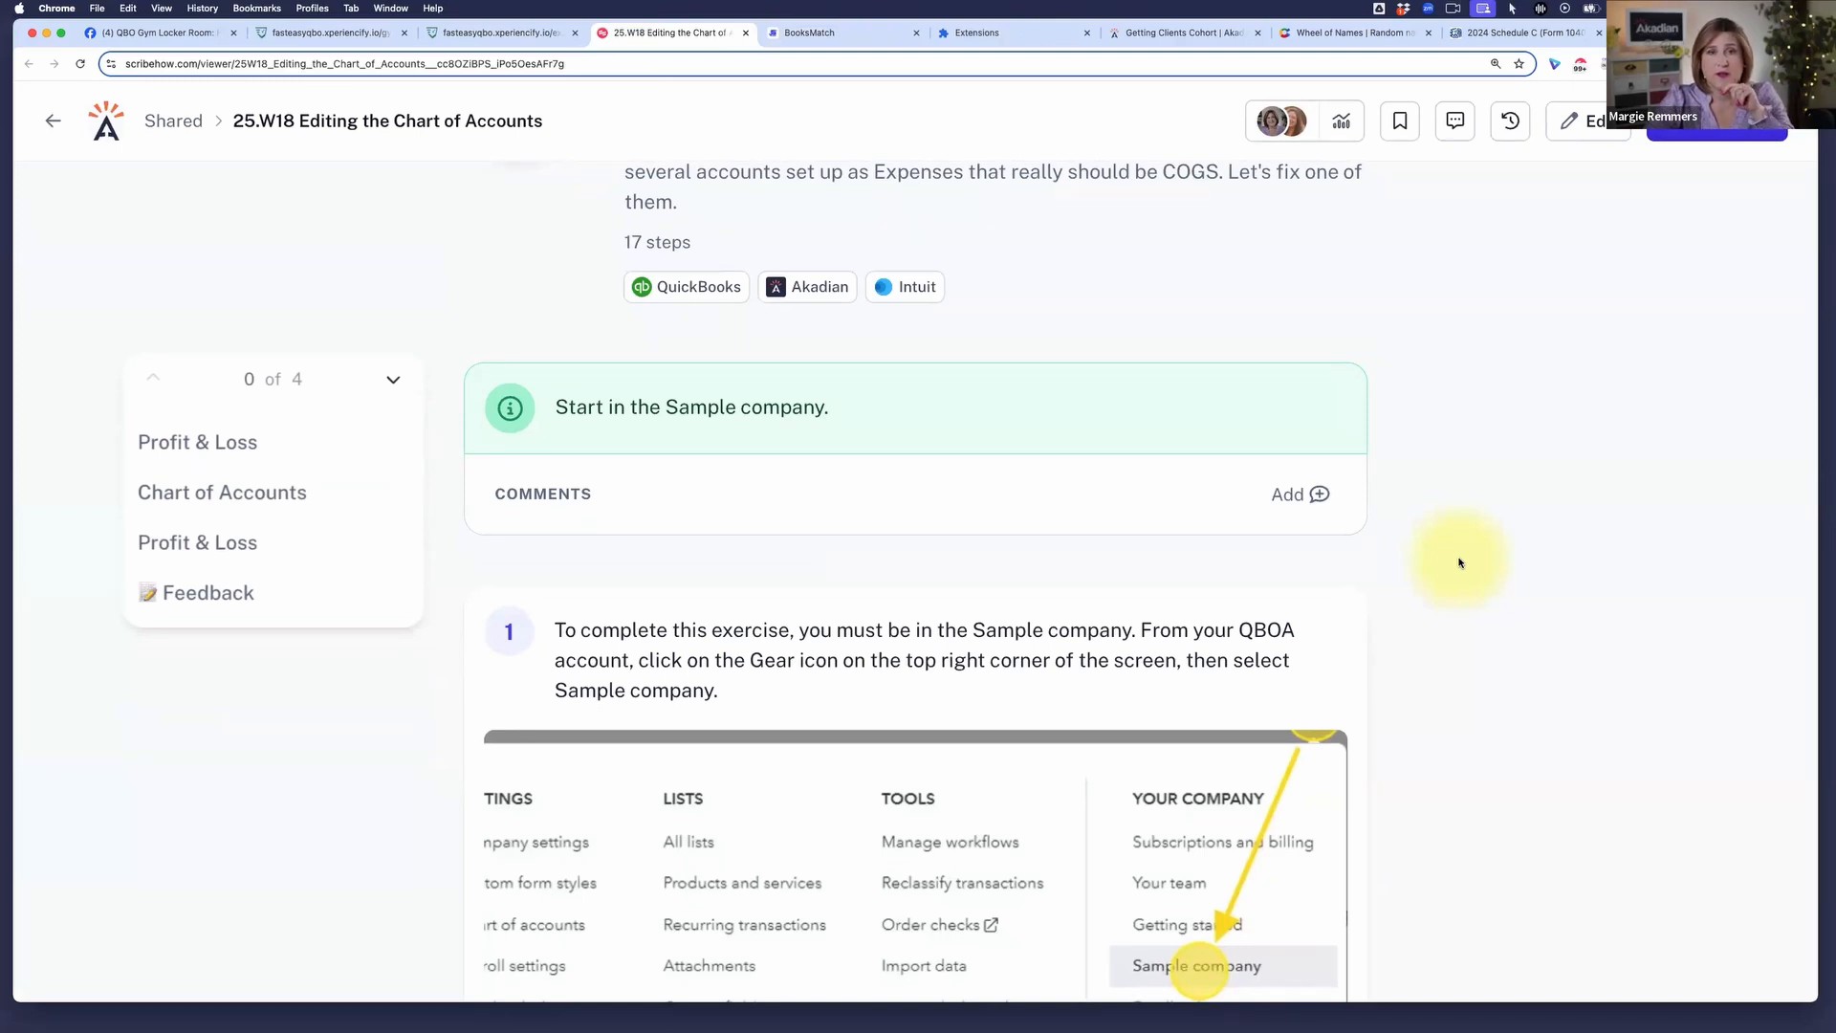
scroll(1459, 563, down, 2)
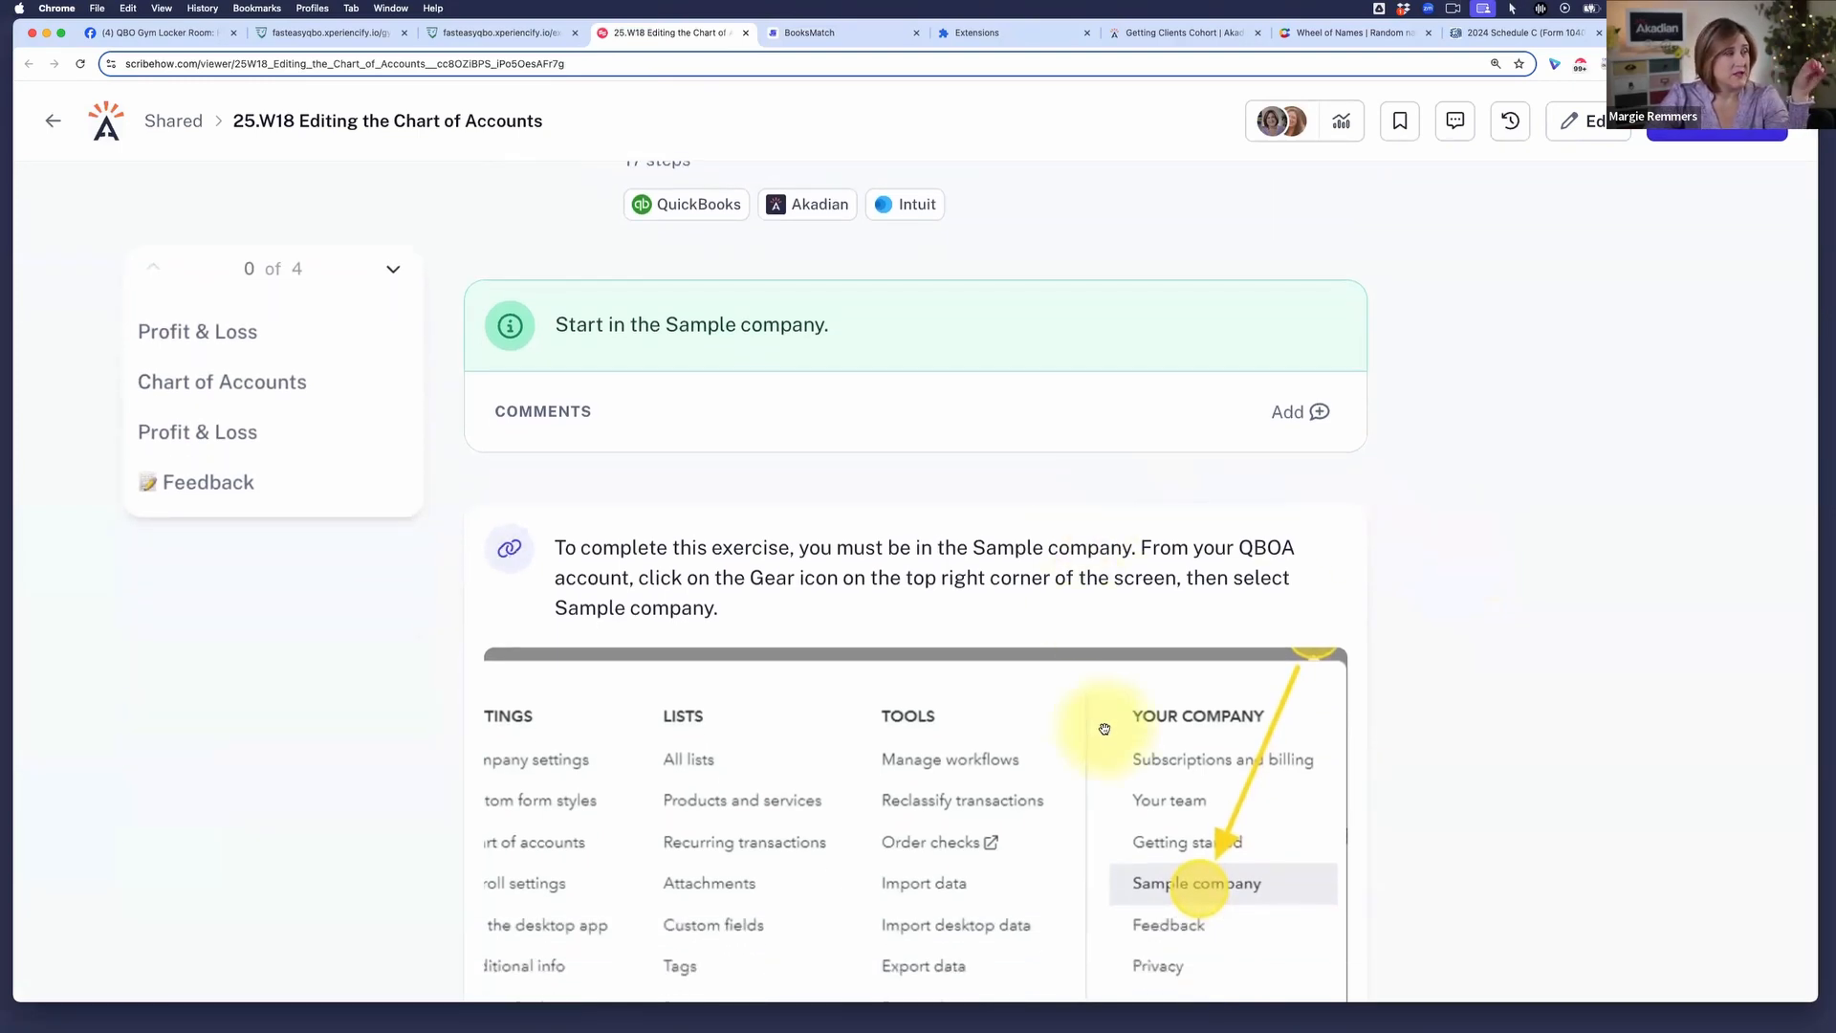
scroll(1105, 729, down, 2)
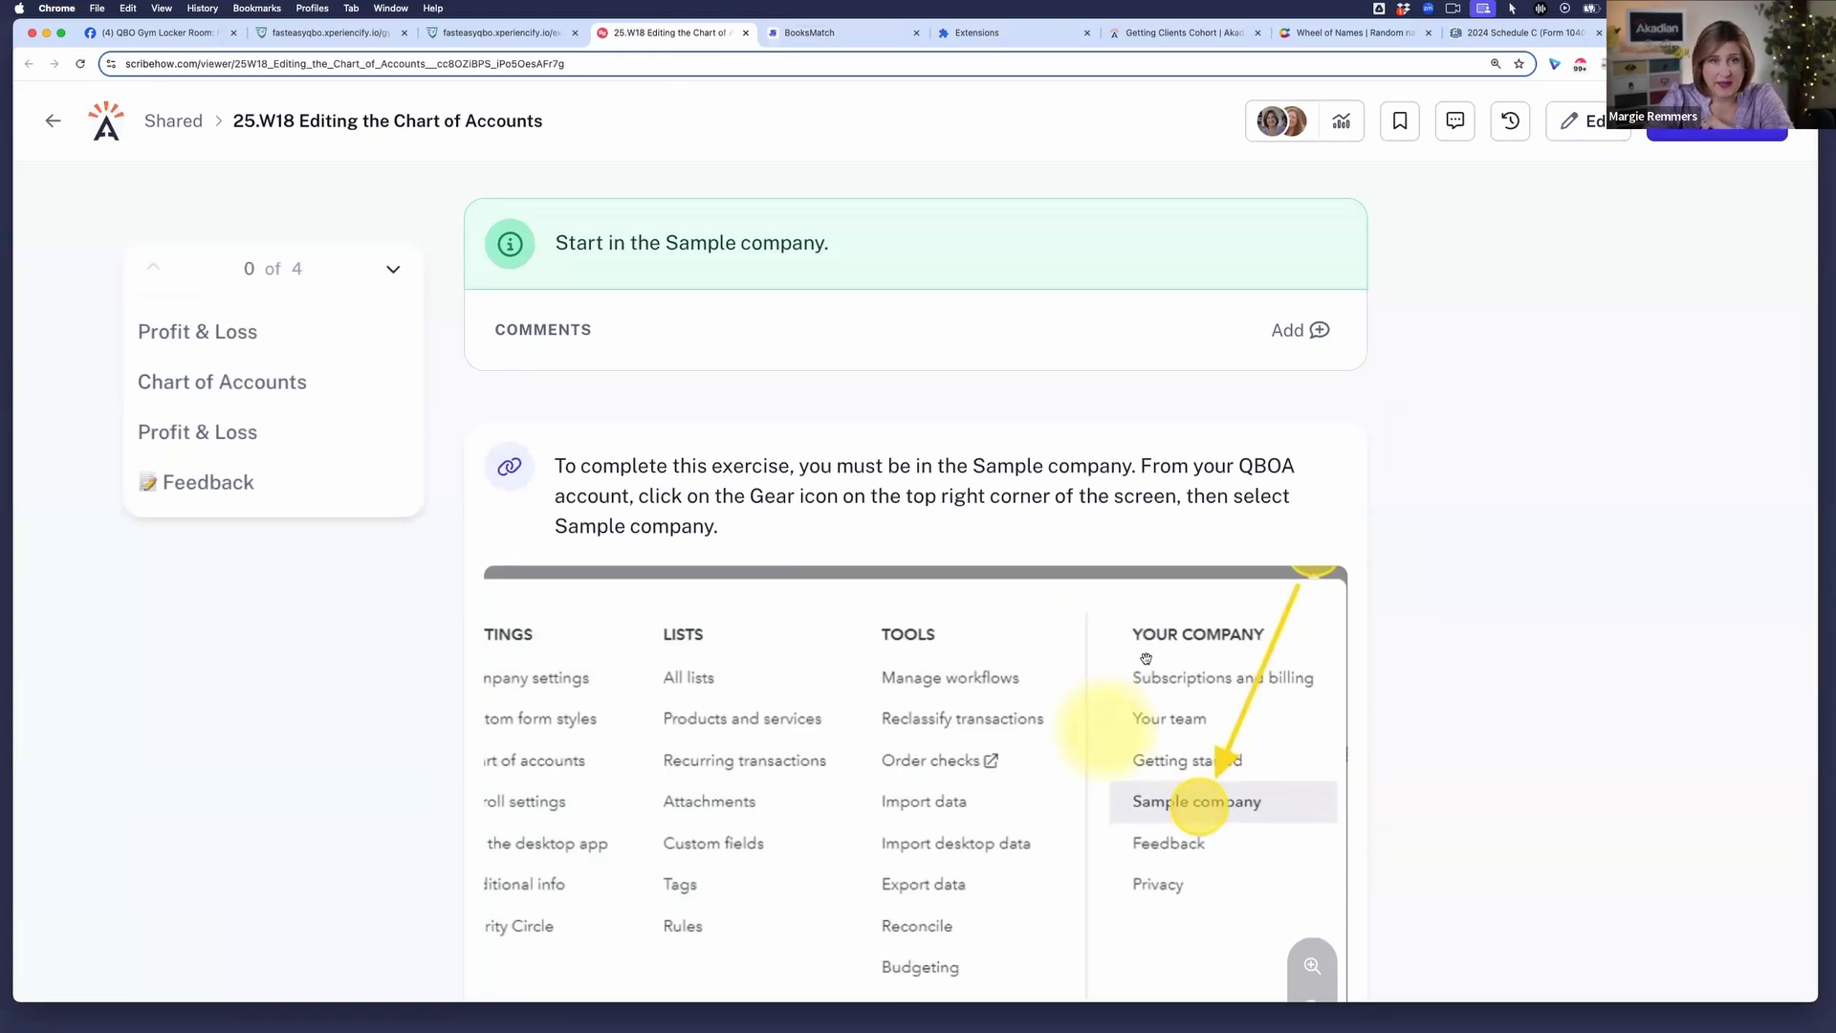
scroll(1107, 730, down, 1)
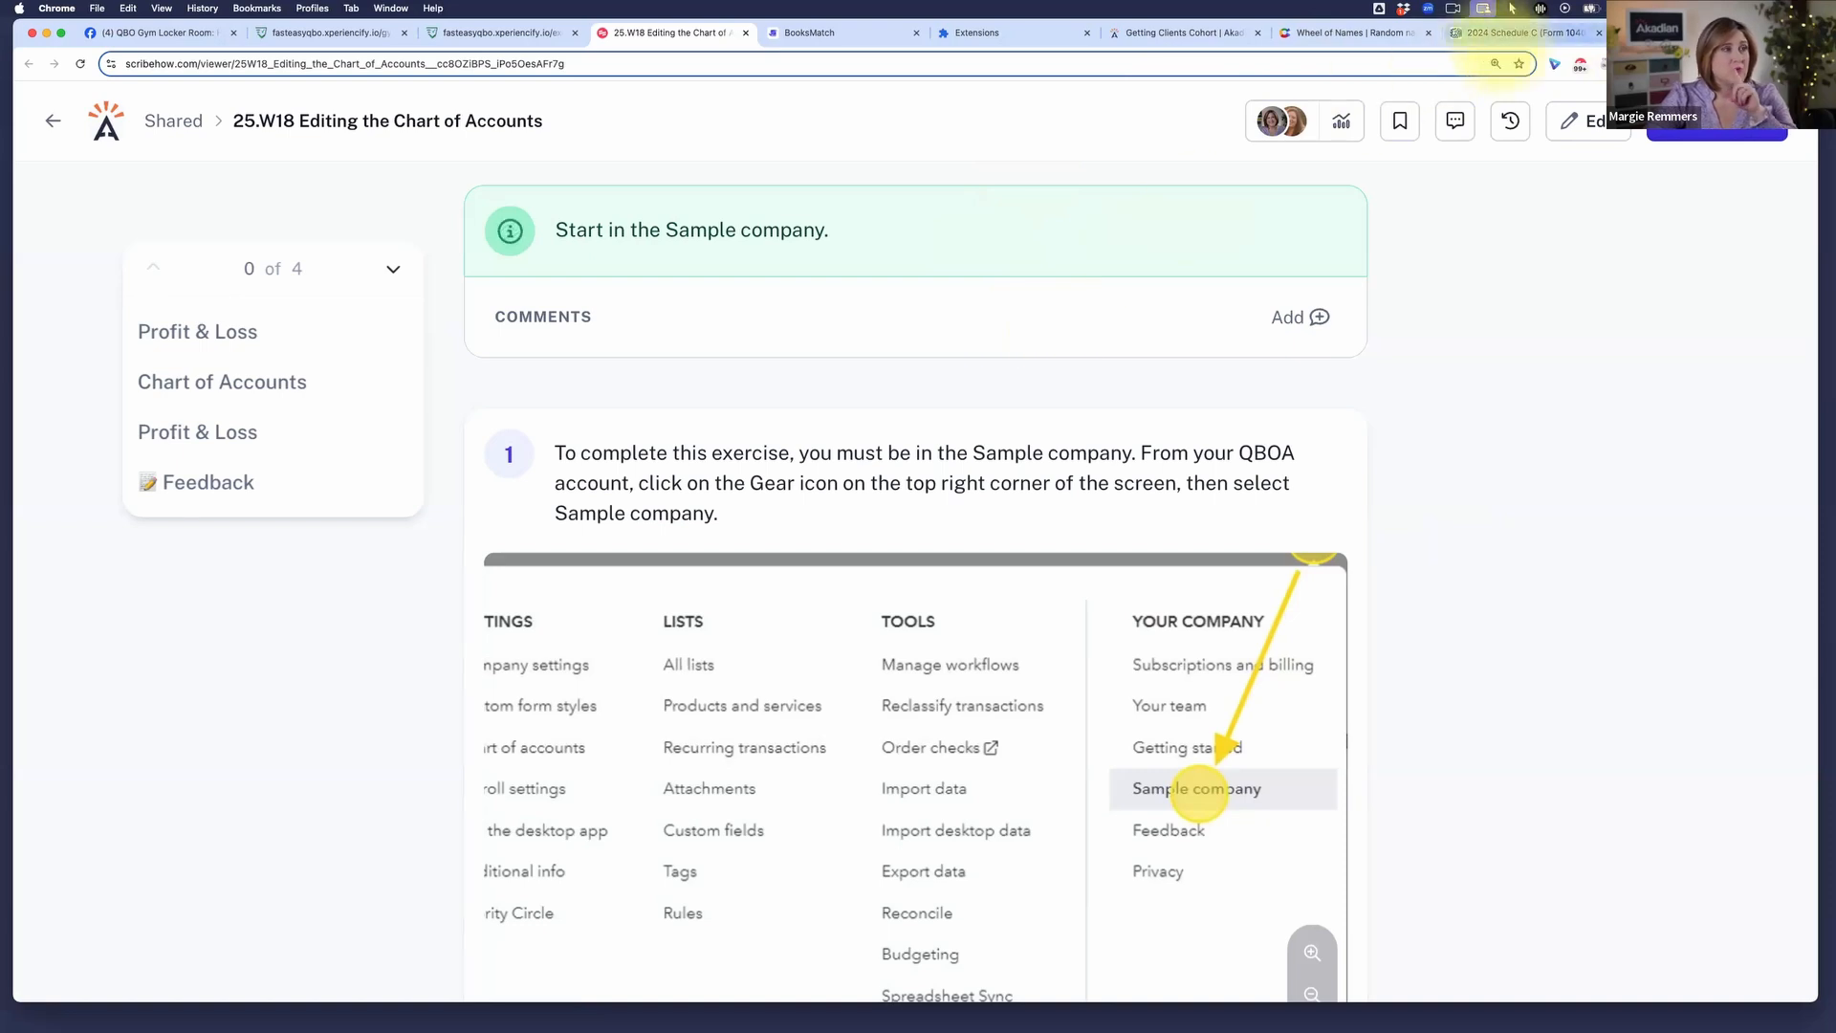
Load akadian.com/qboa in a new browser tab and complete the security verification to enter the QuickBooks sample company
key(super+t)
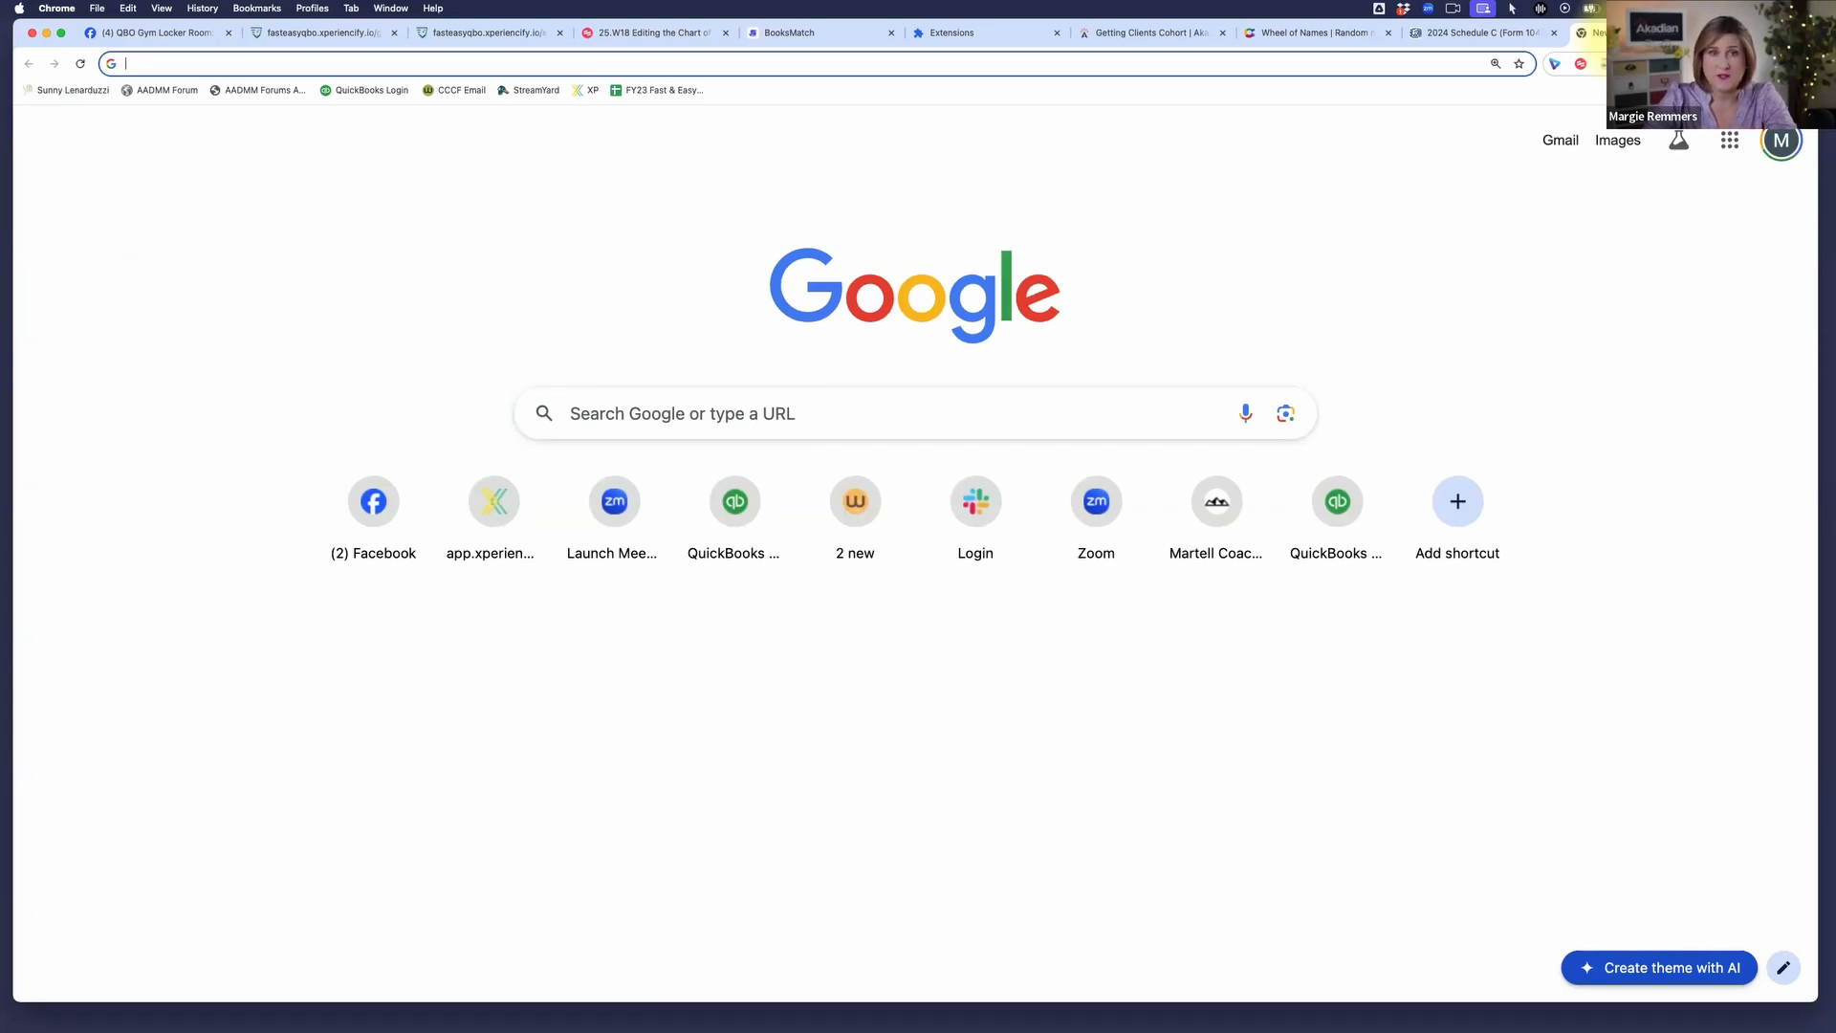
click(1109, 62)
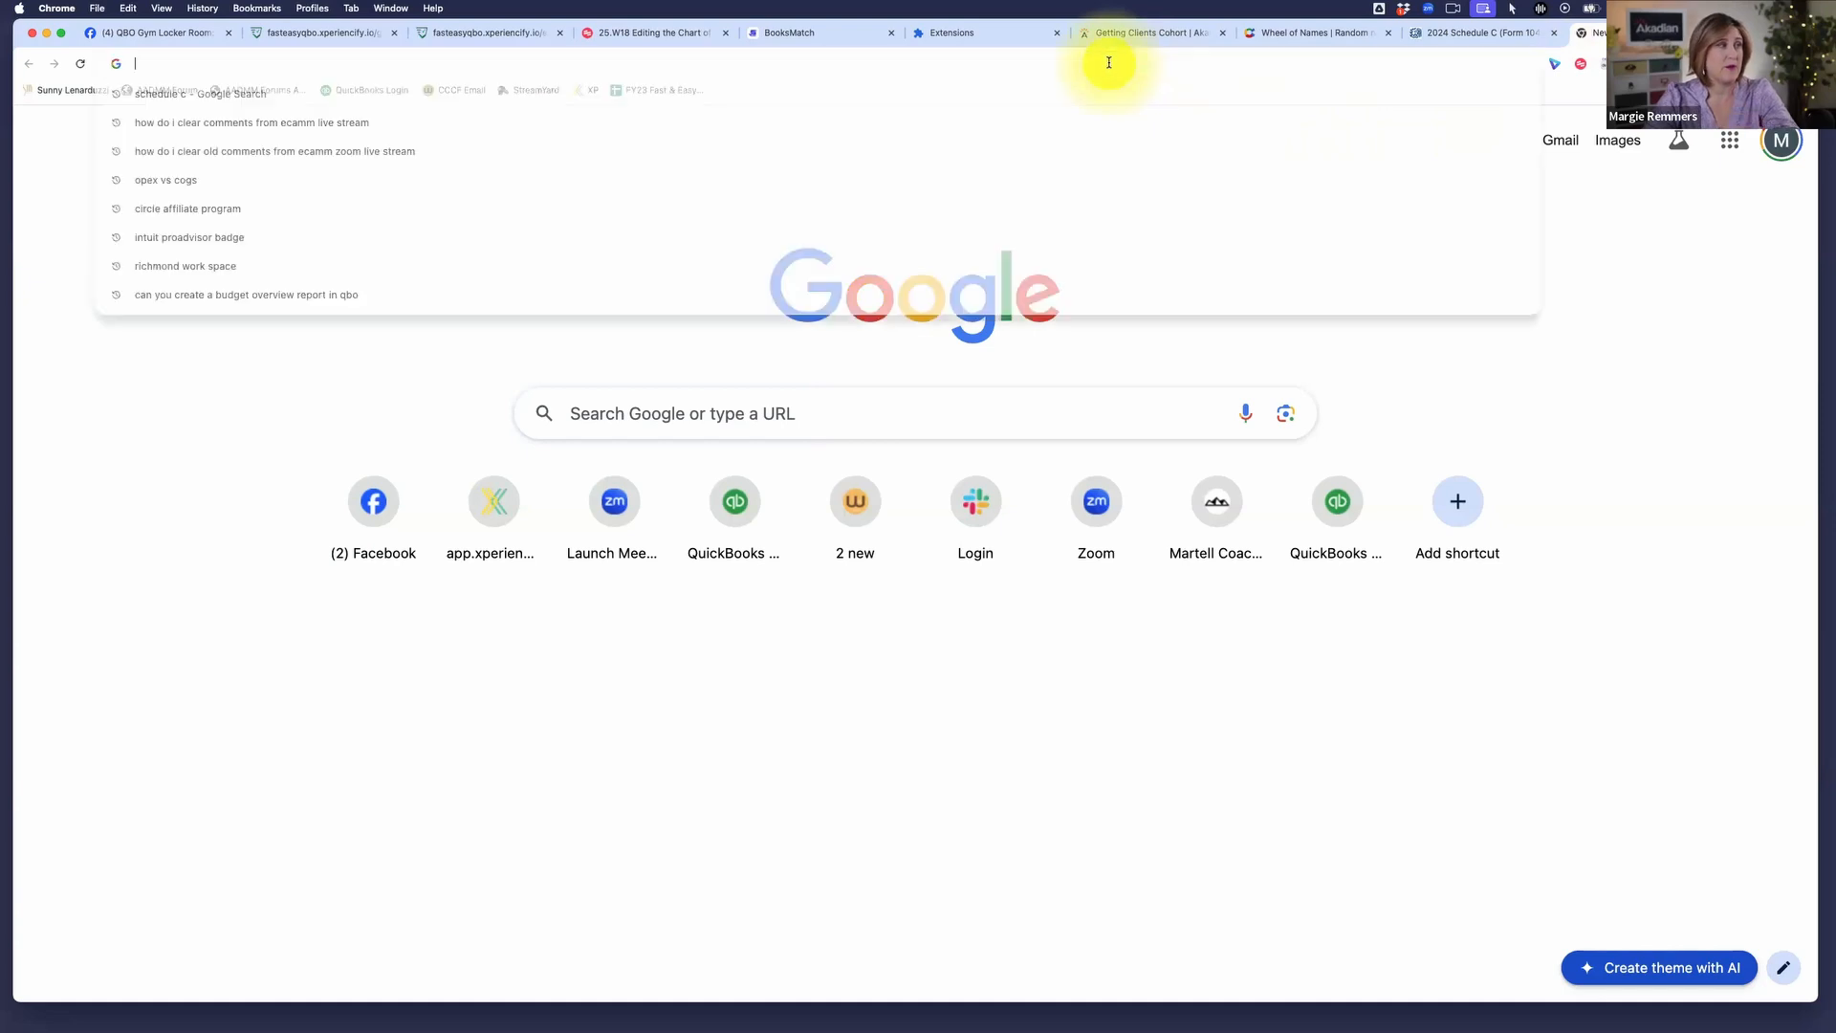
text(akadian.com/qboa)
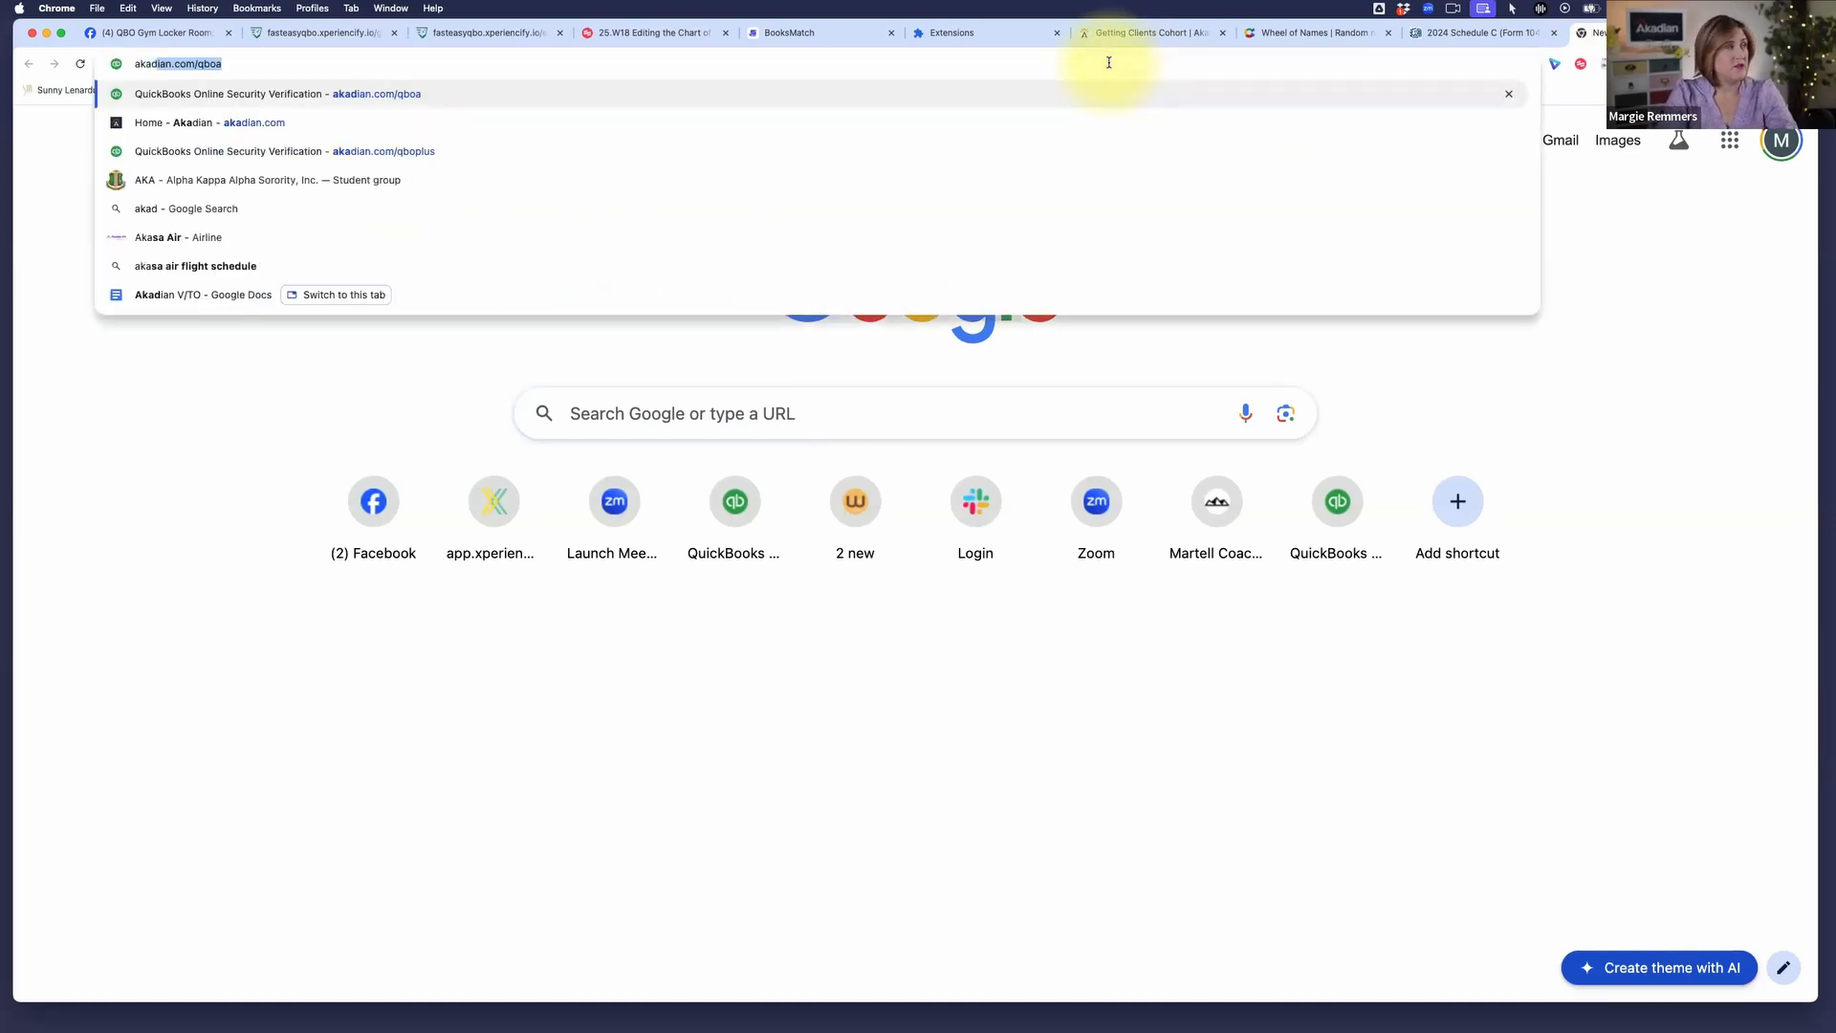
key(Right)
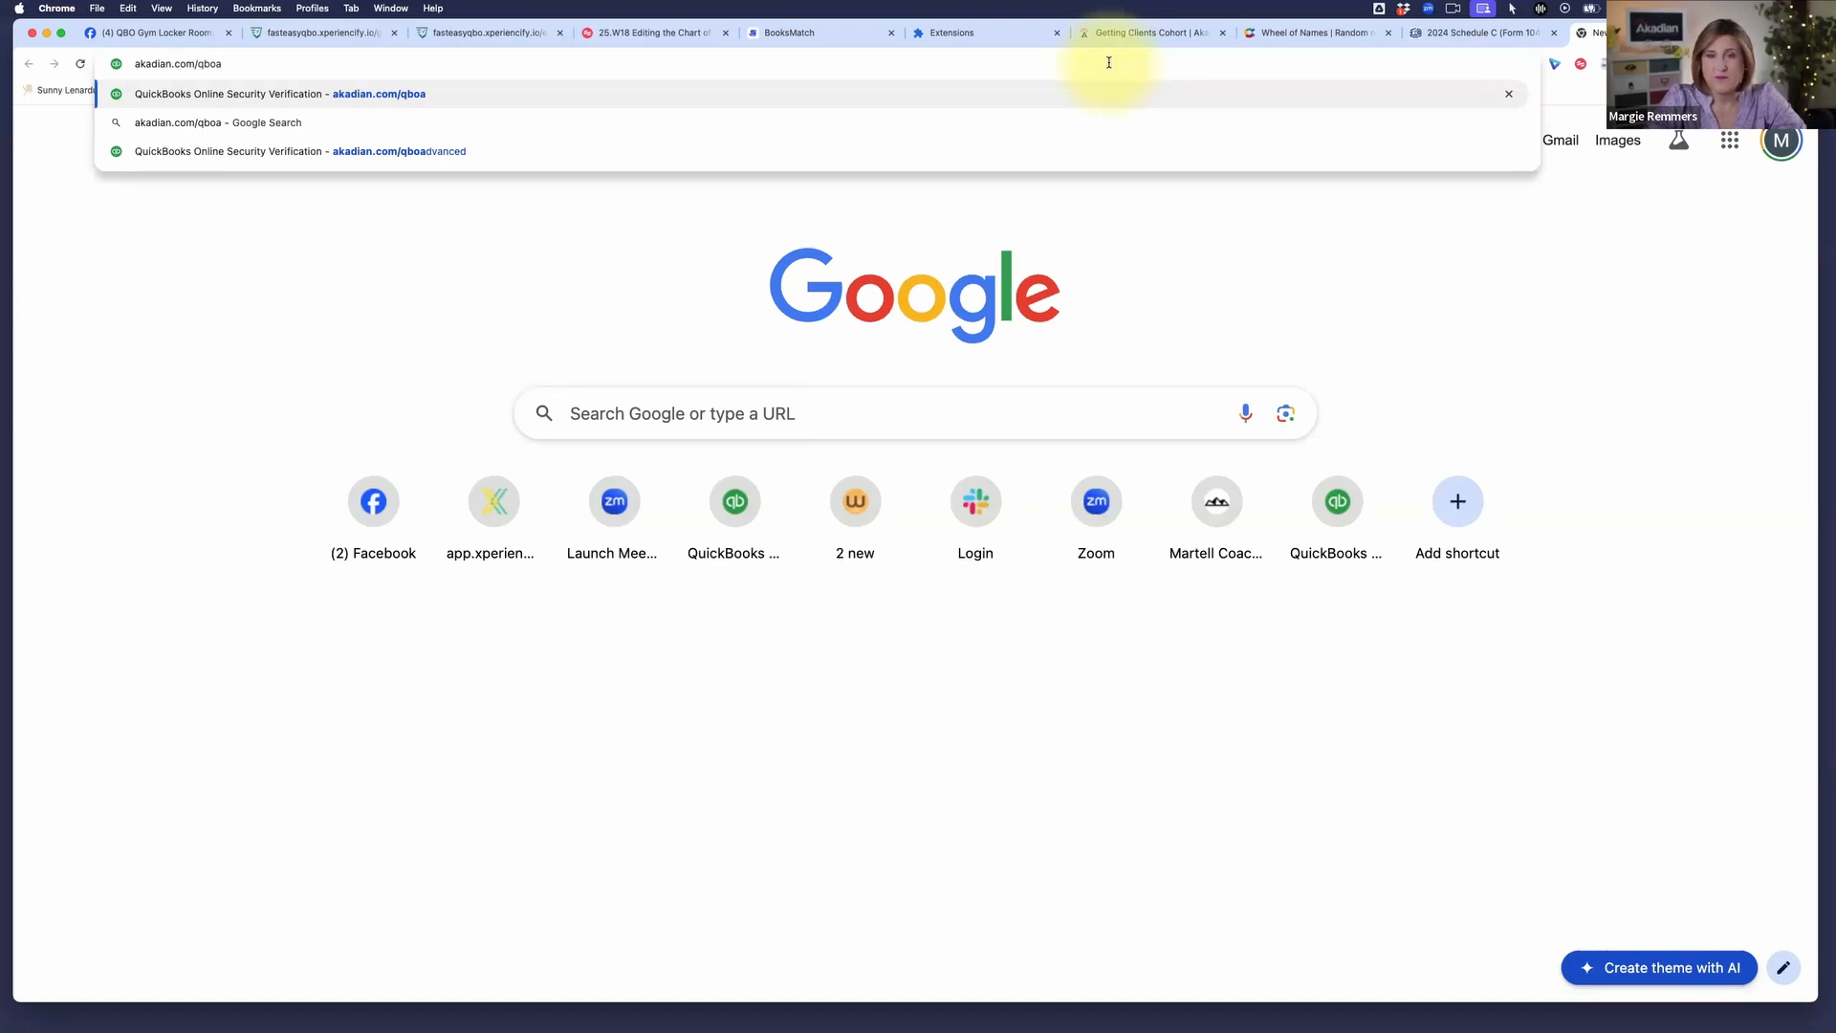
key(Return)
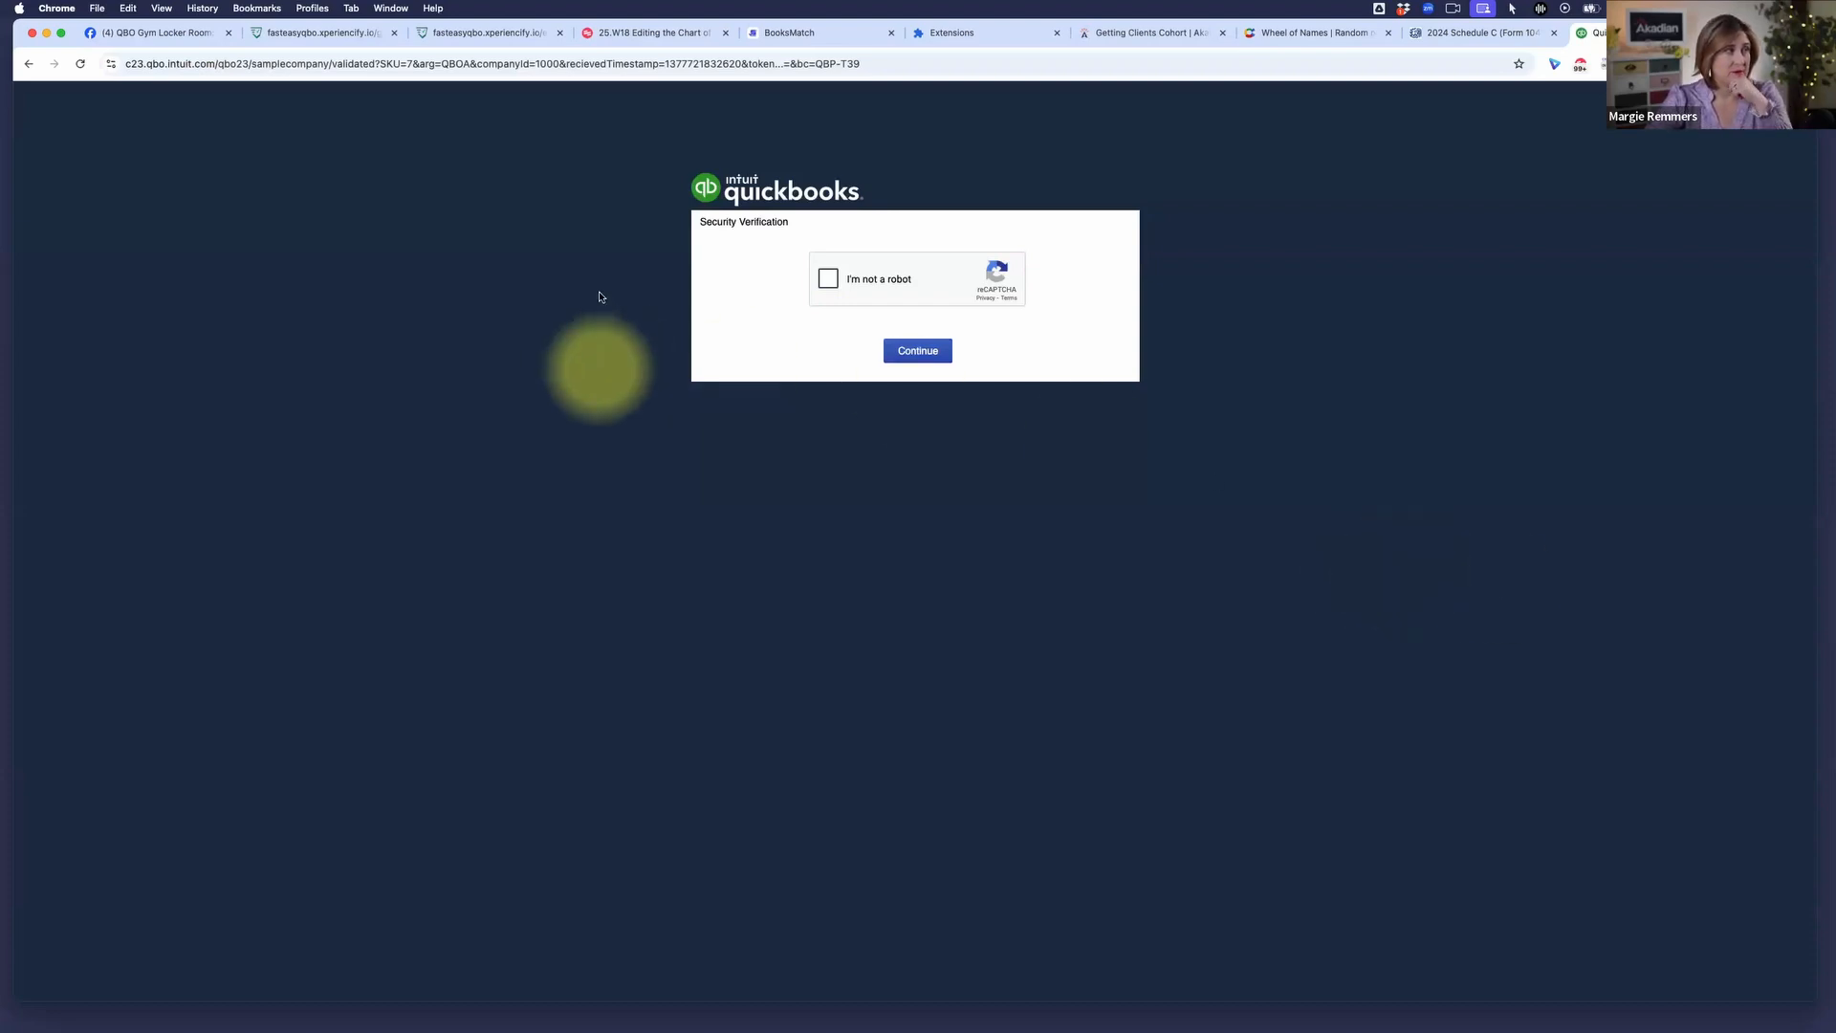
click(828, 280)
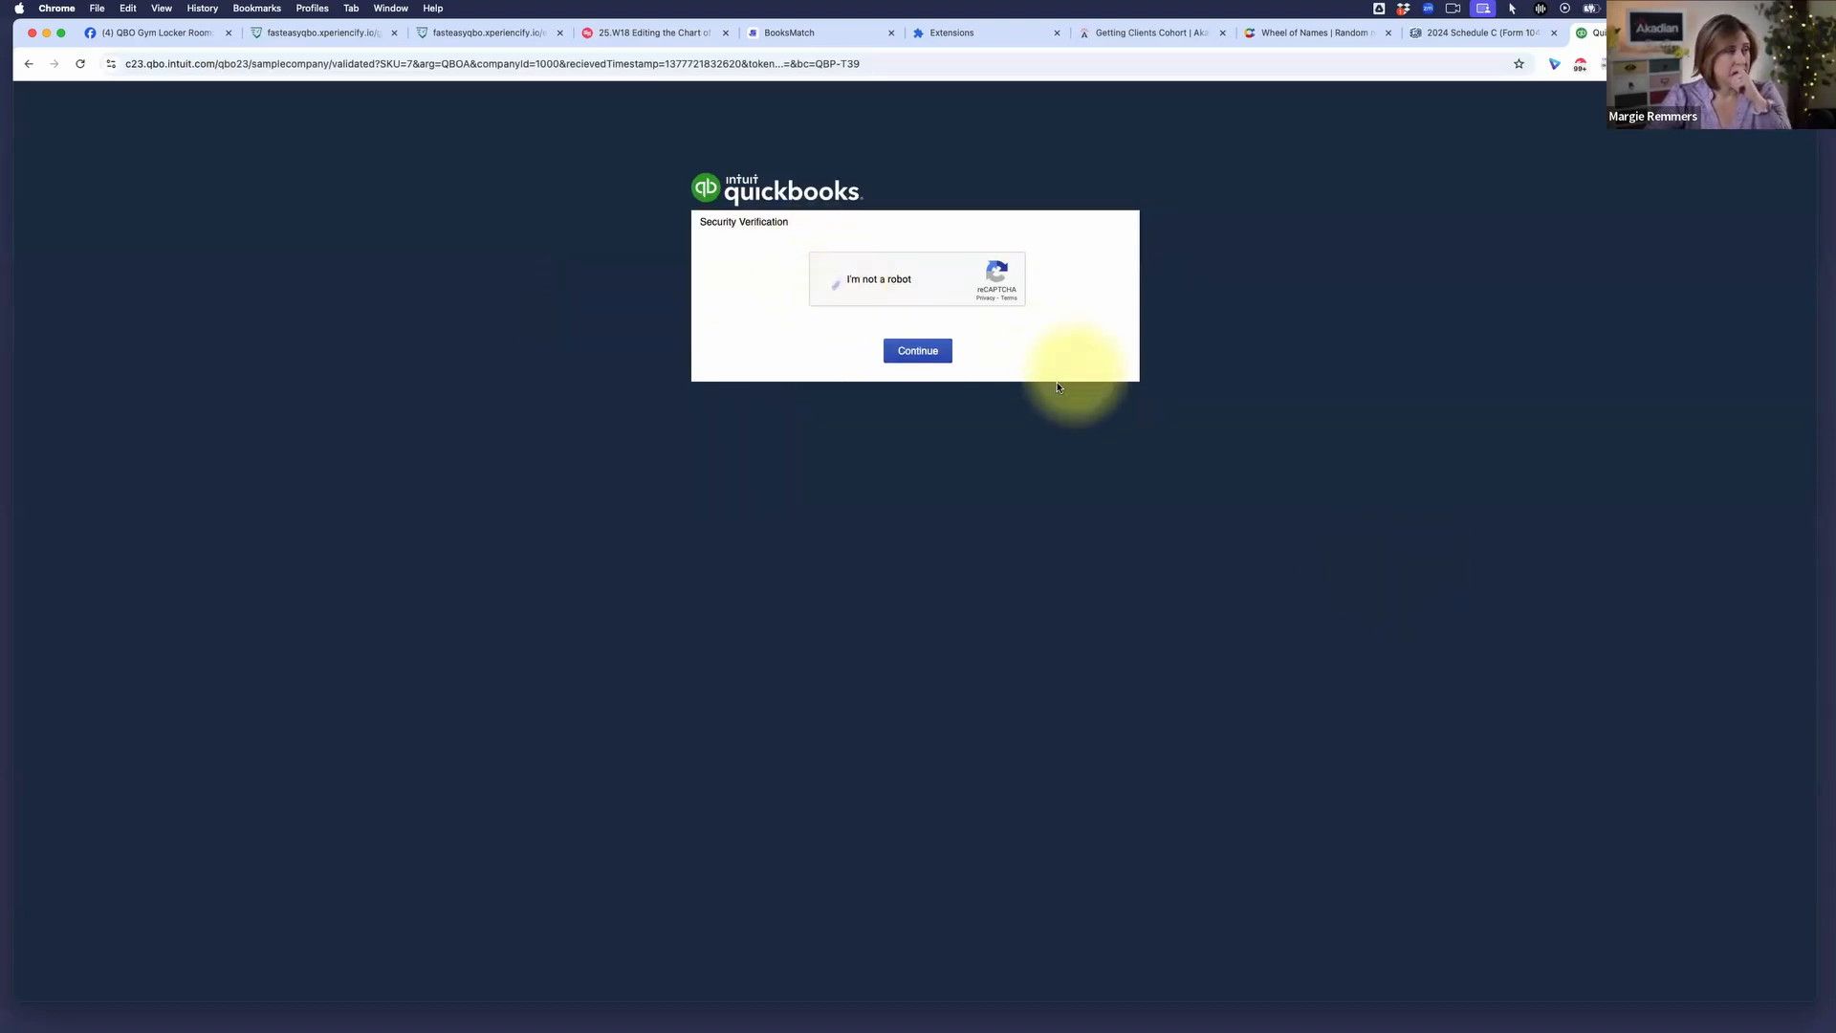
click(918, 350)
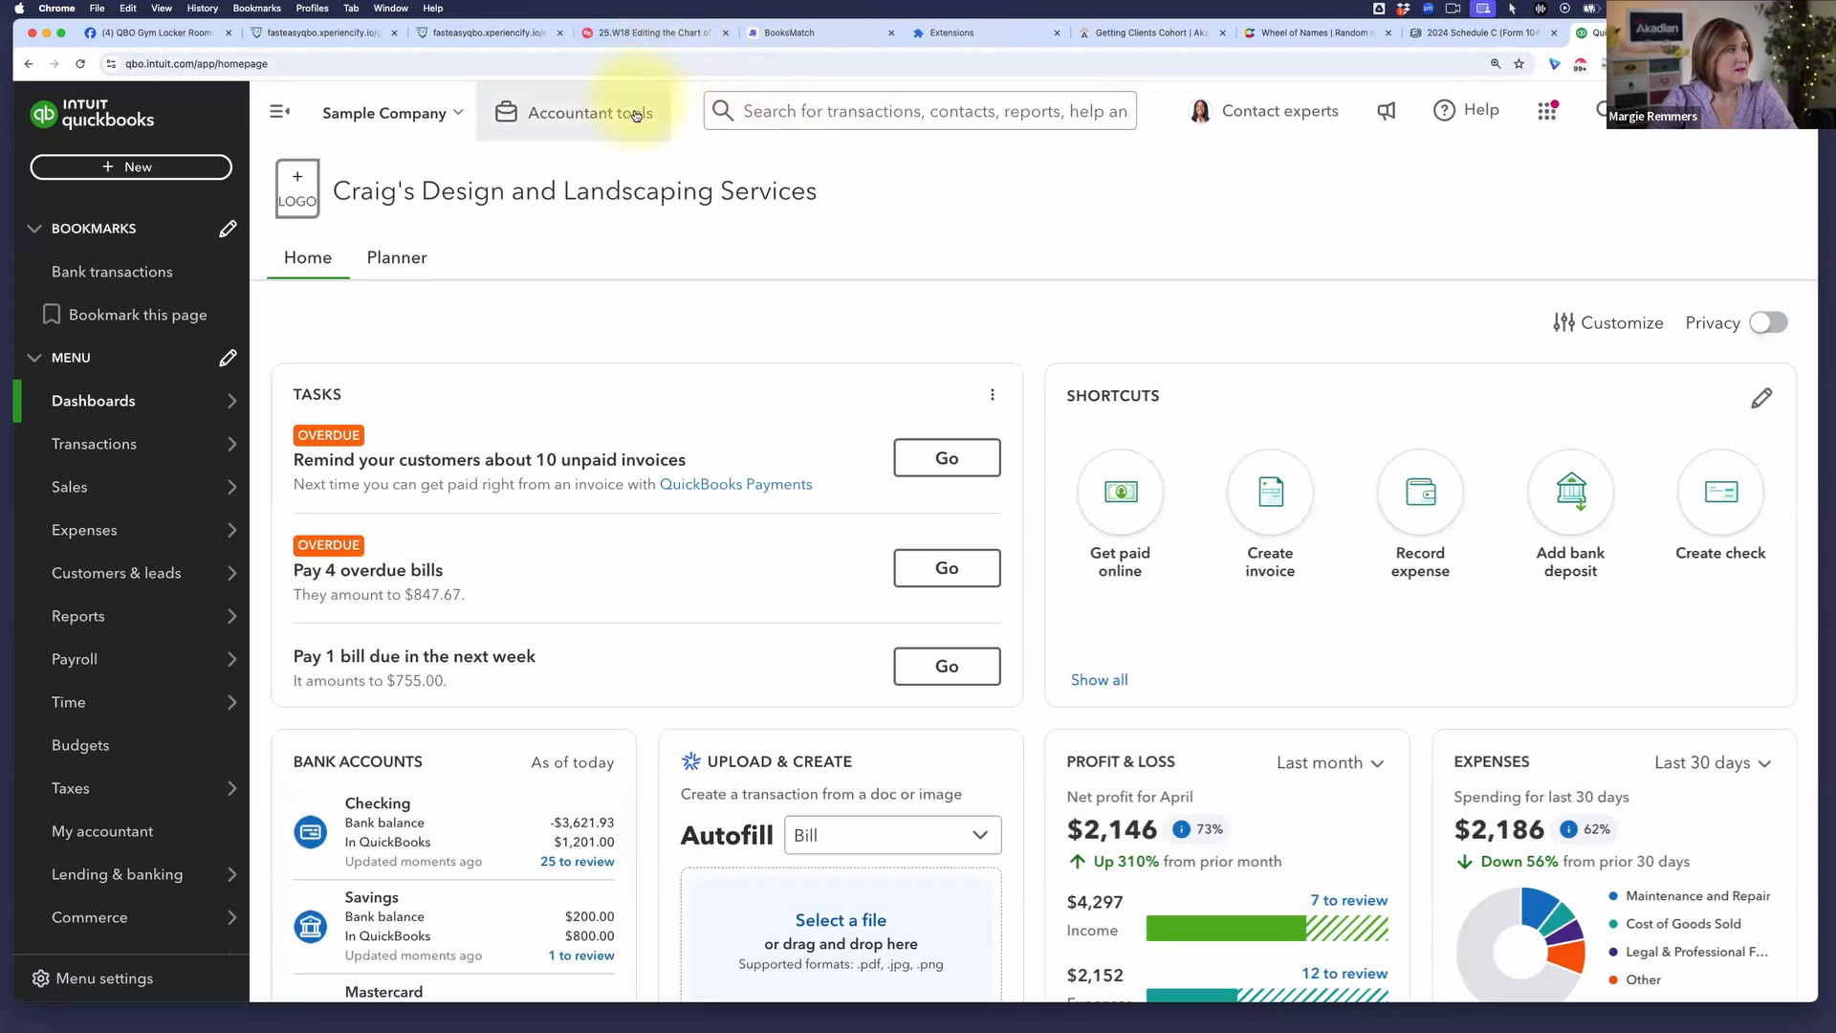
Return to the Chart of Accounts guide, read the Profit & Loss section through step 2, and show the browser's extensions list
click(583, 36)
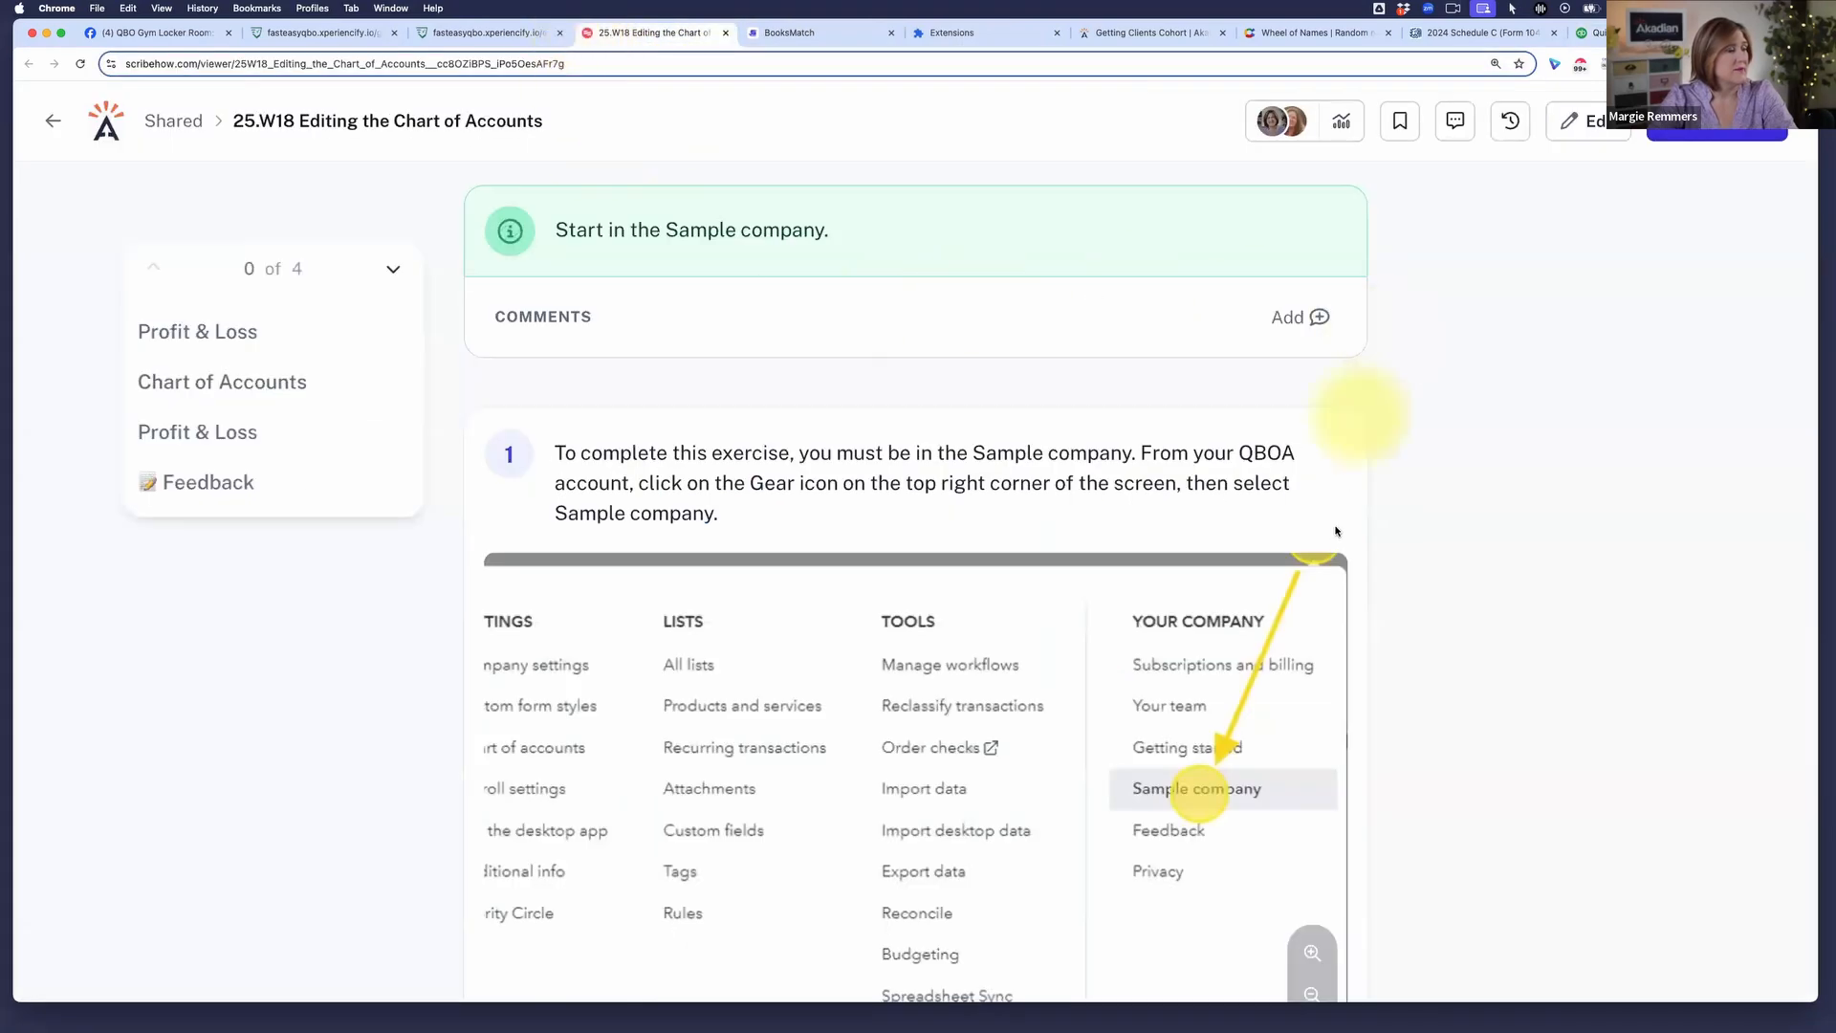
scroll(1361, 514, down, 10)
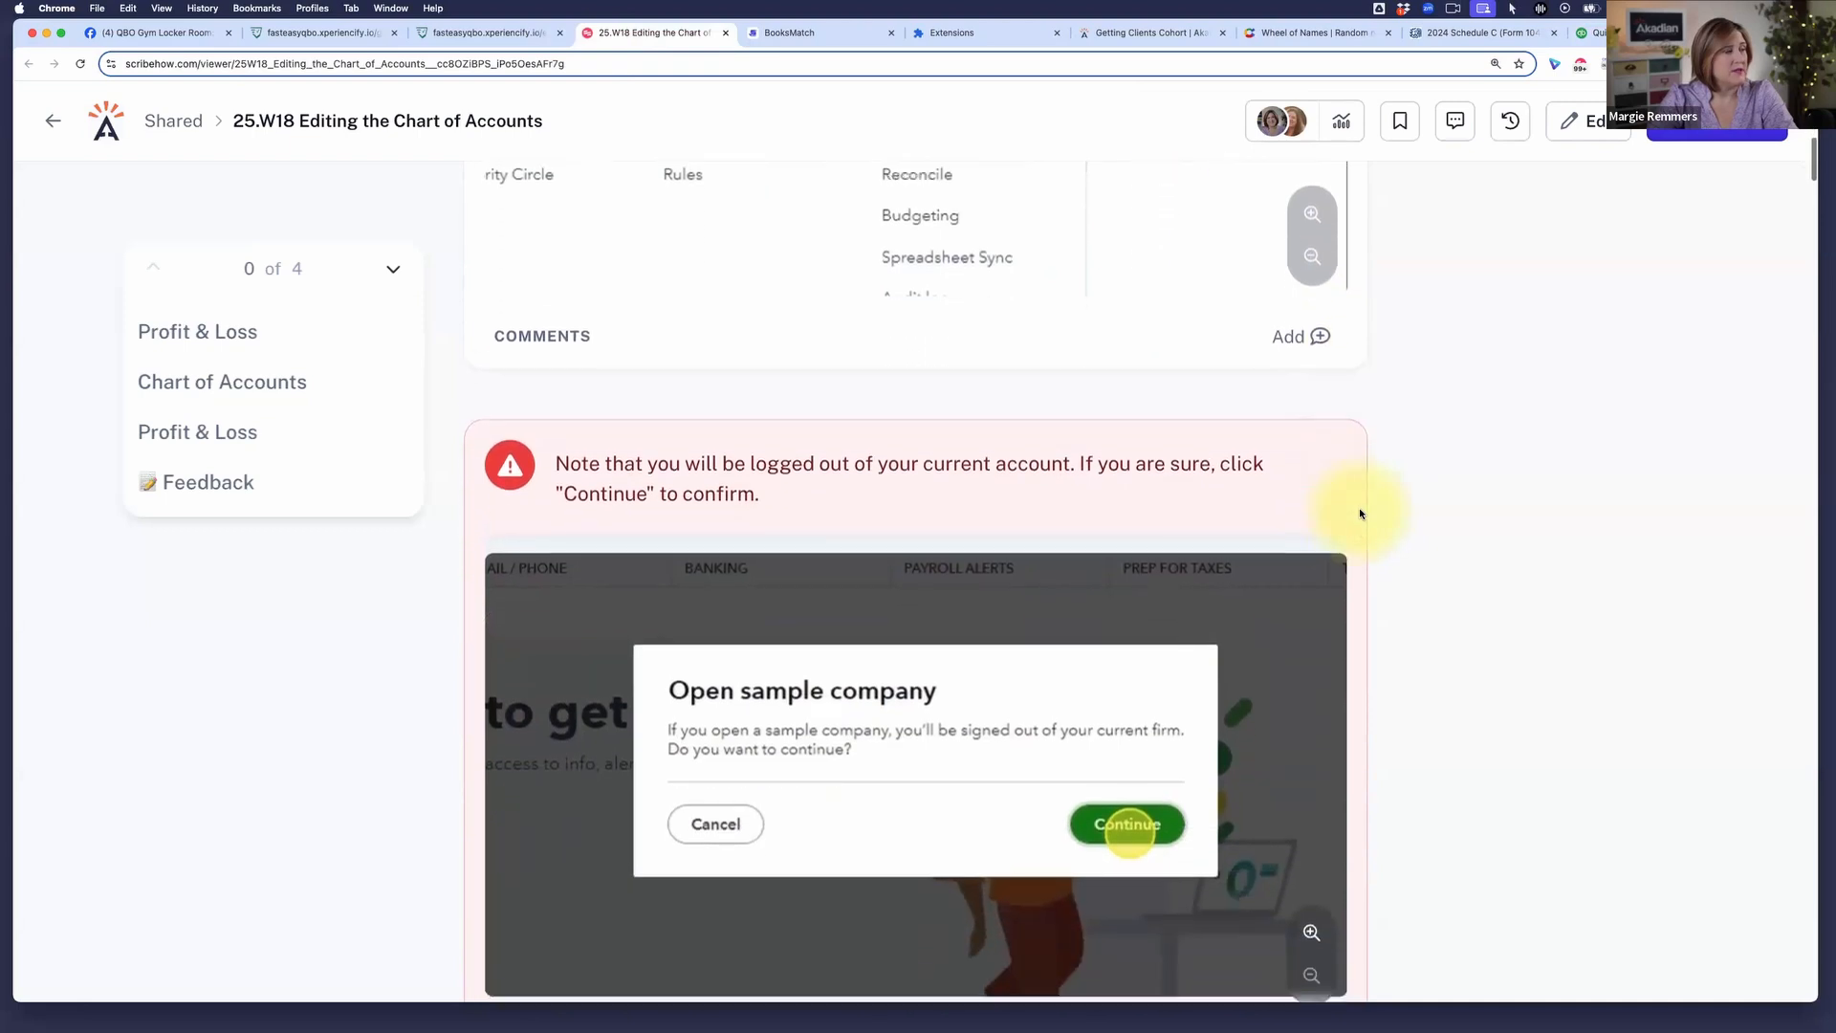
scroll(1361, 514, down, 9)
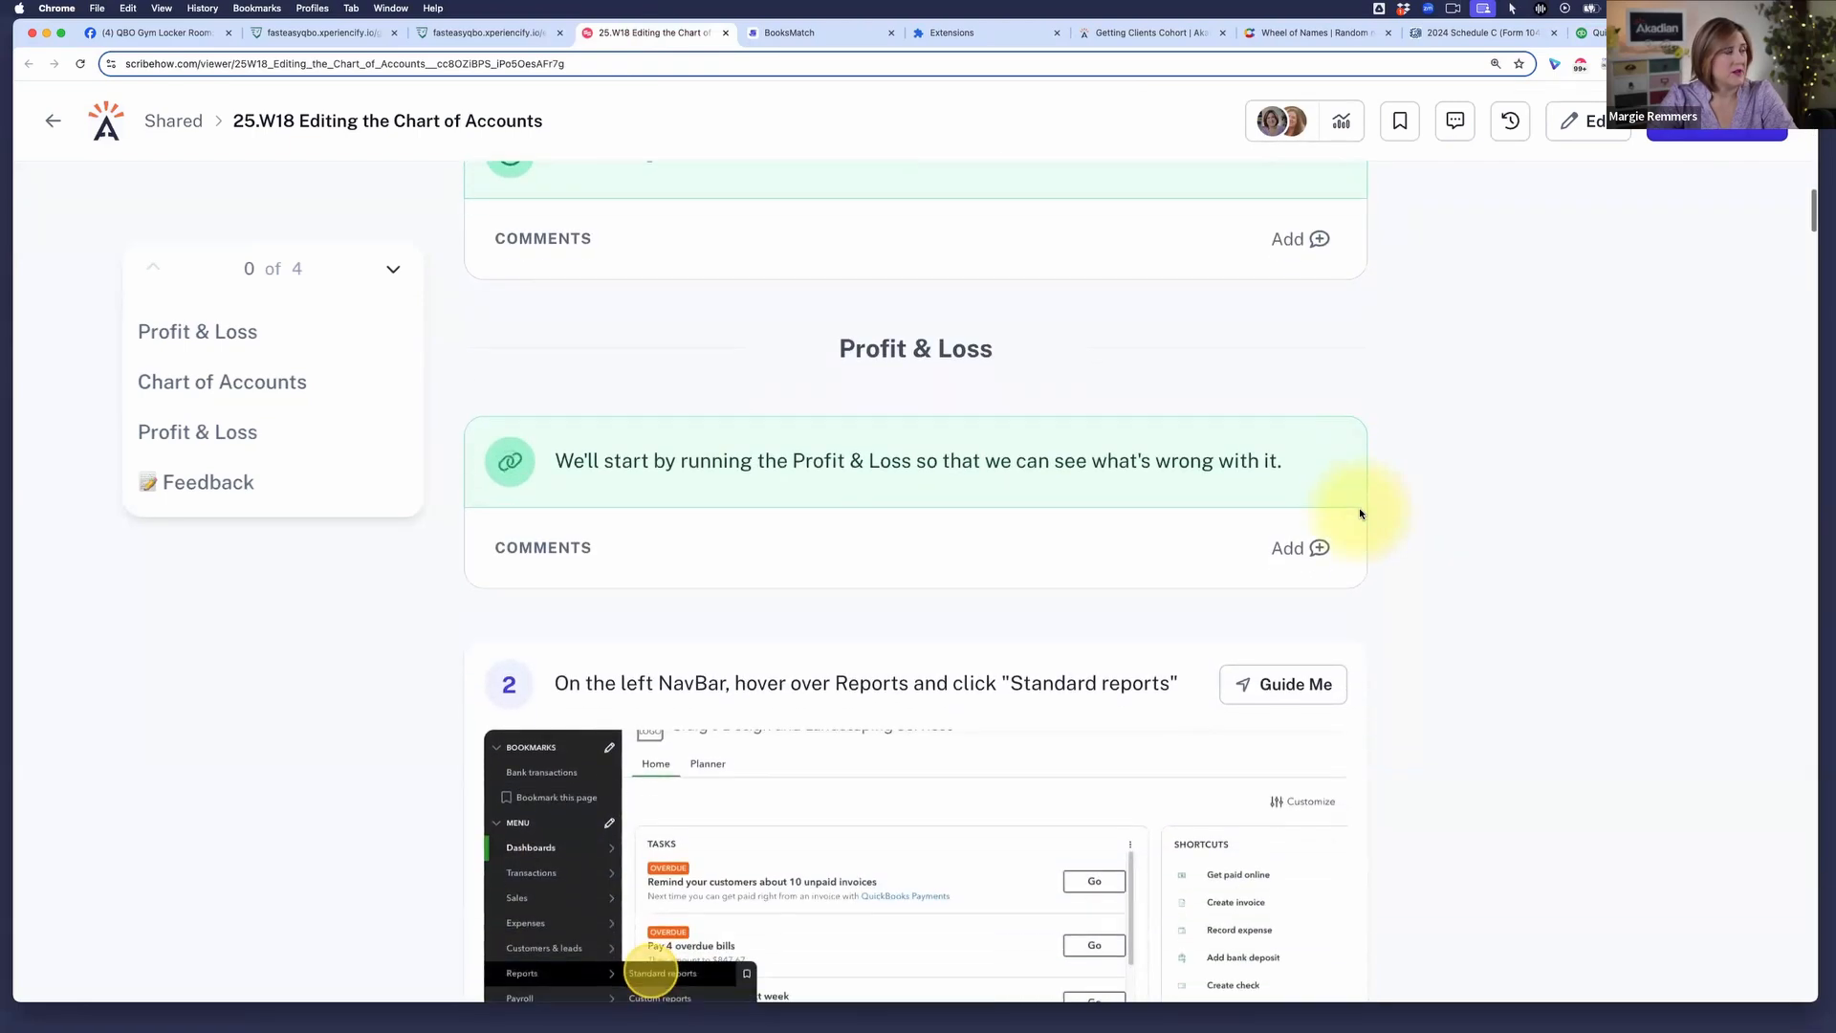
scroll(1360, 513, down, 1)
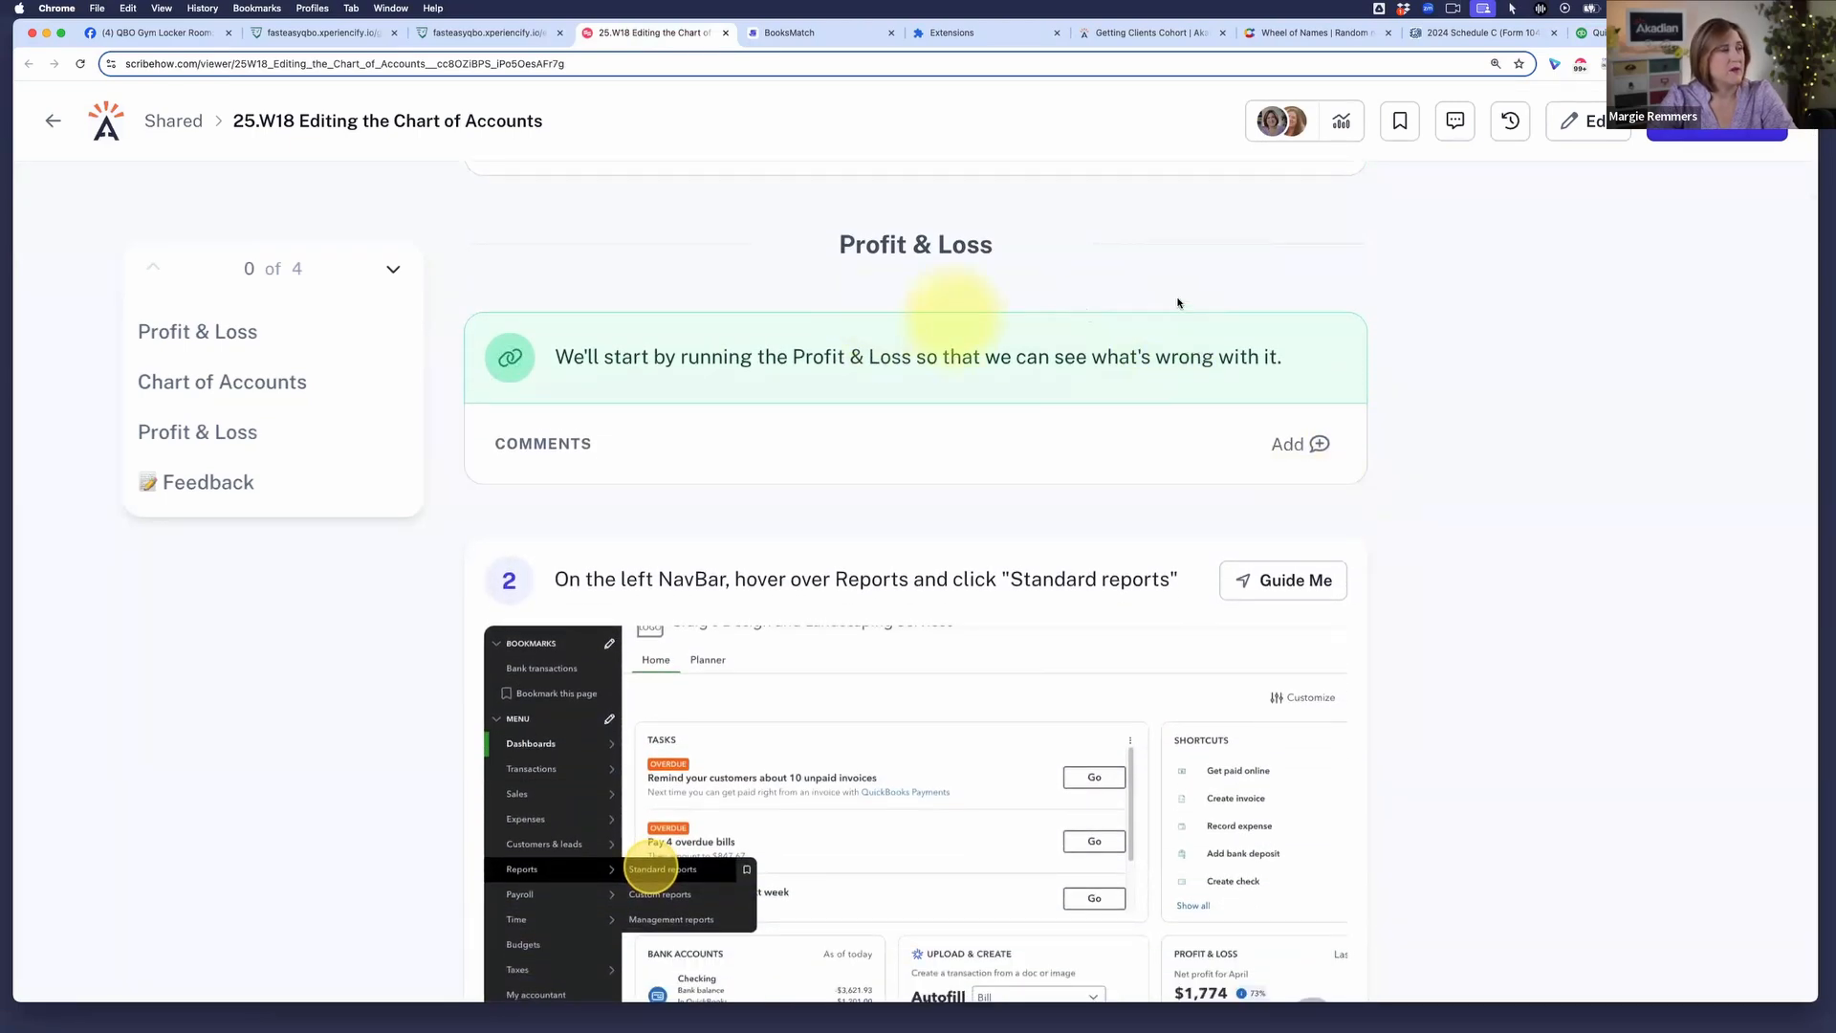
mouse_move(1302, 575)
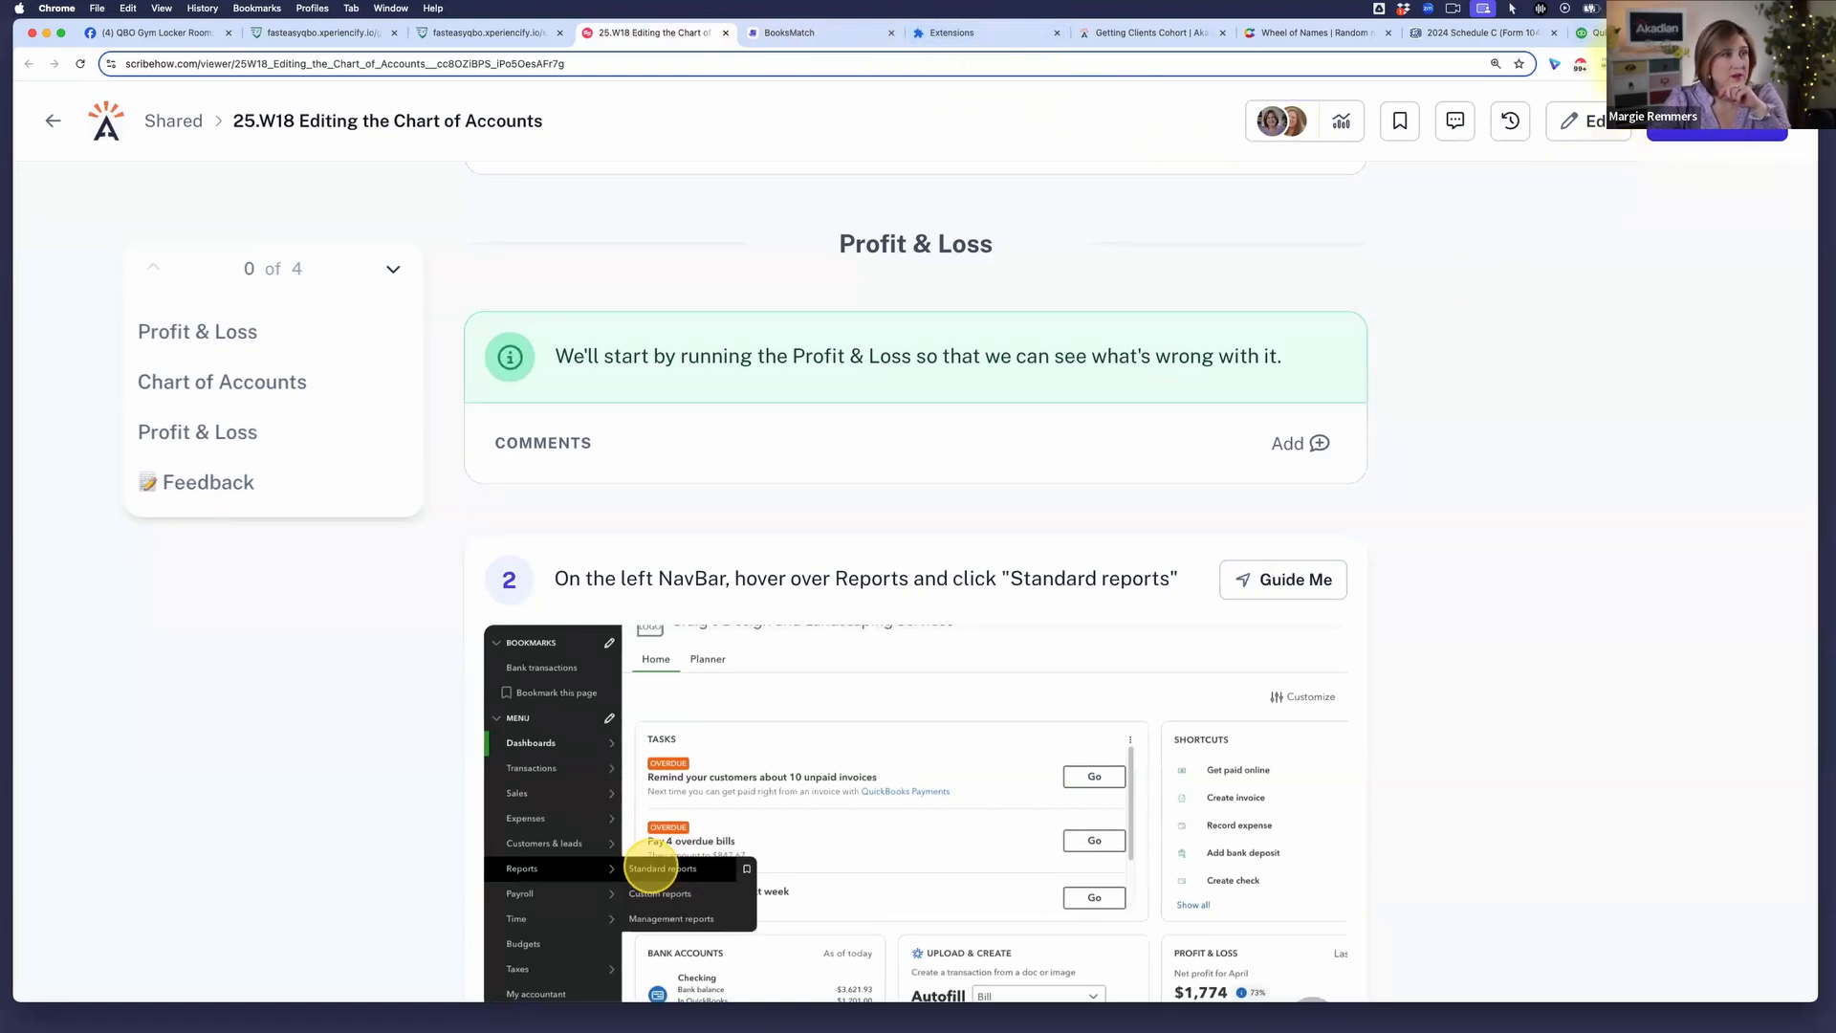
click(1604, 63)
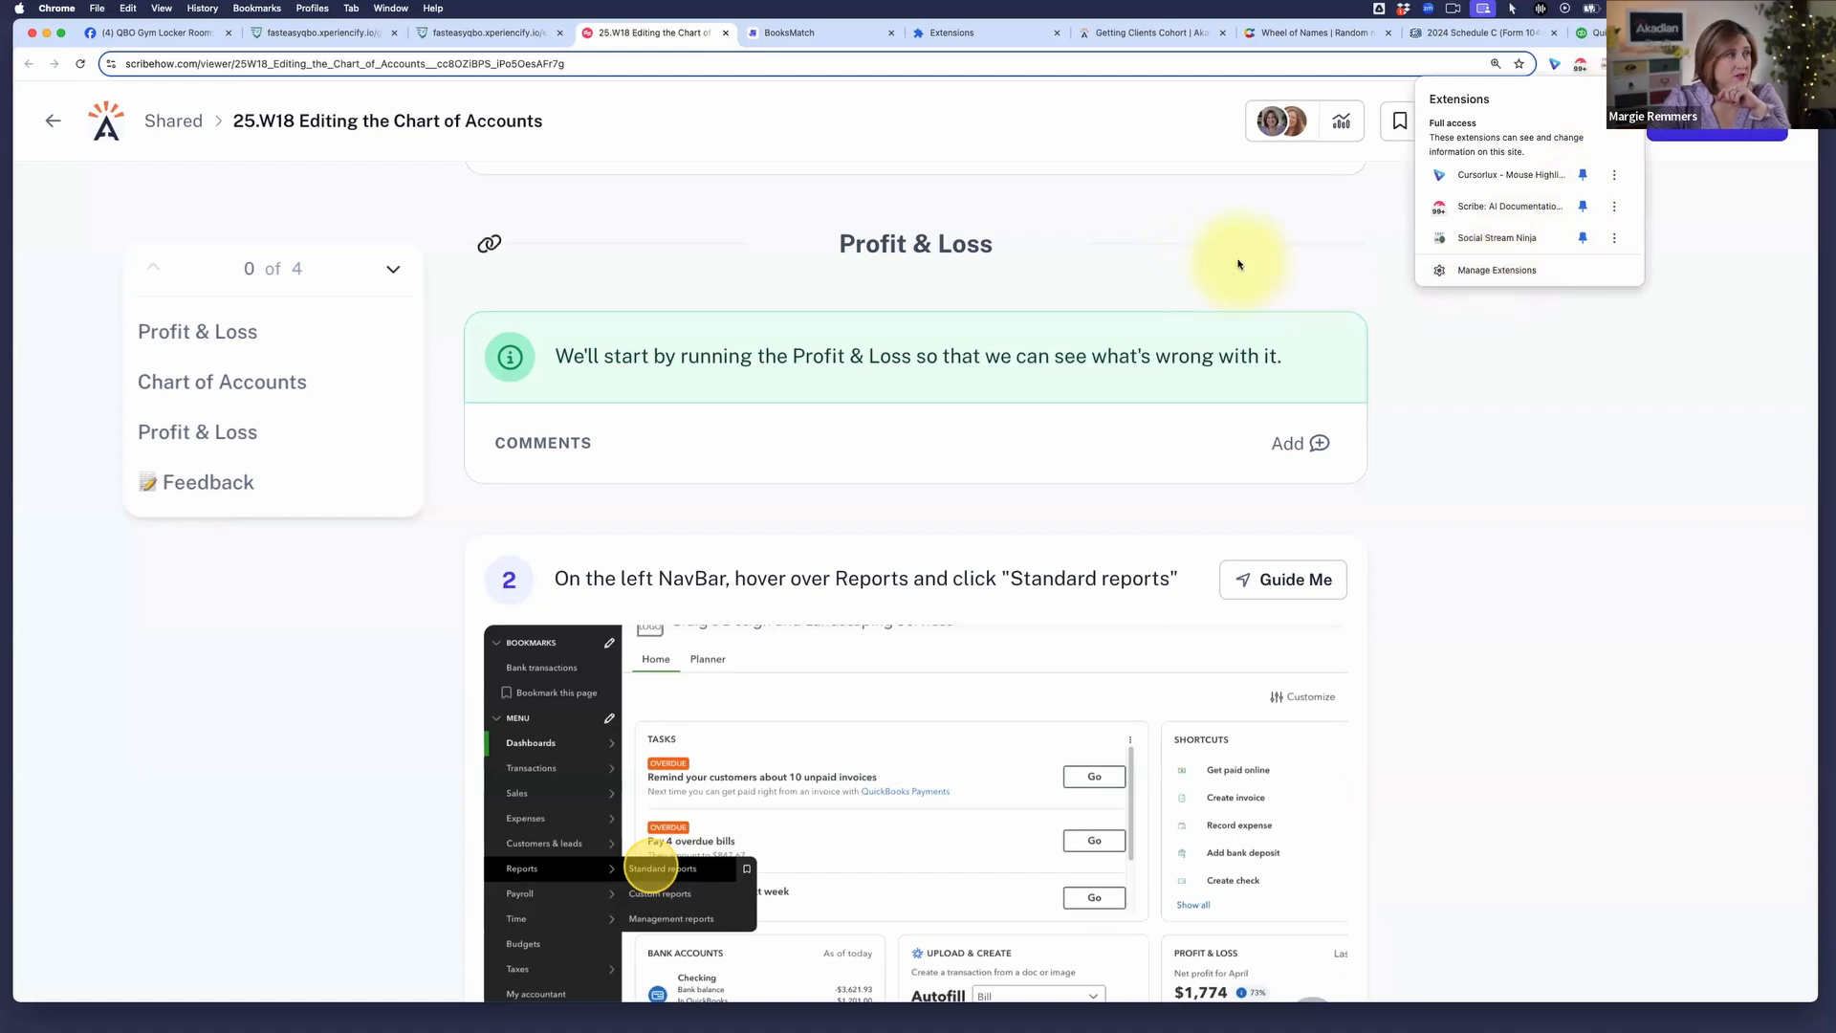
Show the browser's Extensions page and examine the entry for the Scribe: AI Documentation extension
click(951, 34)
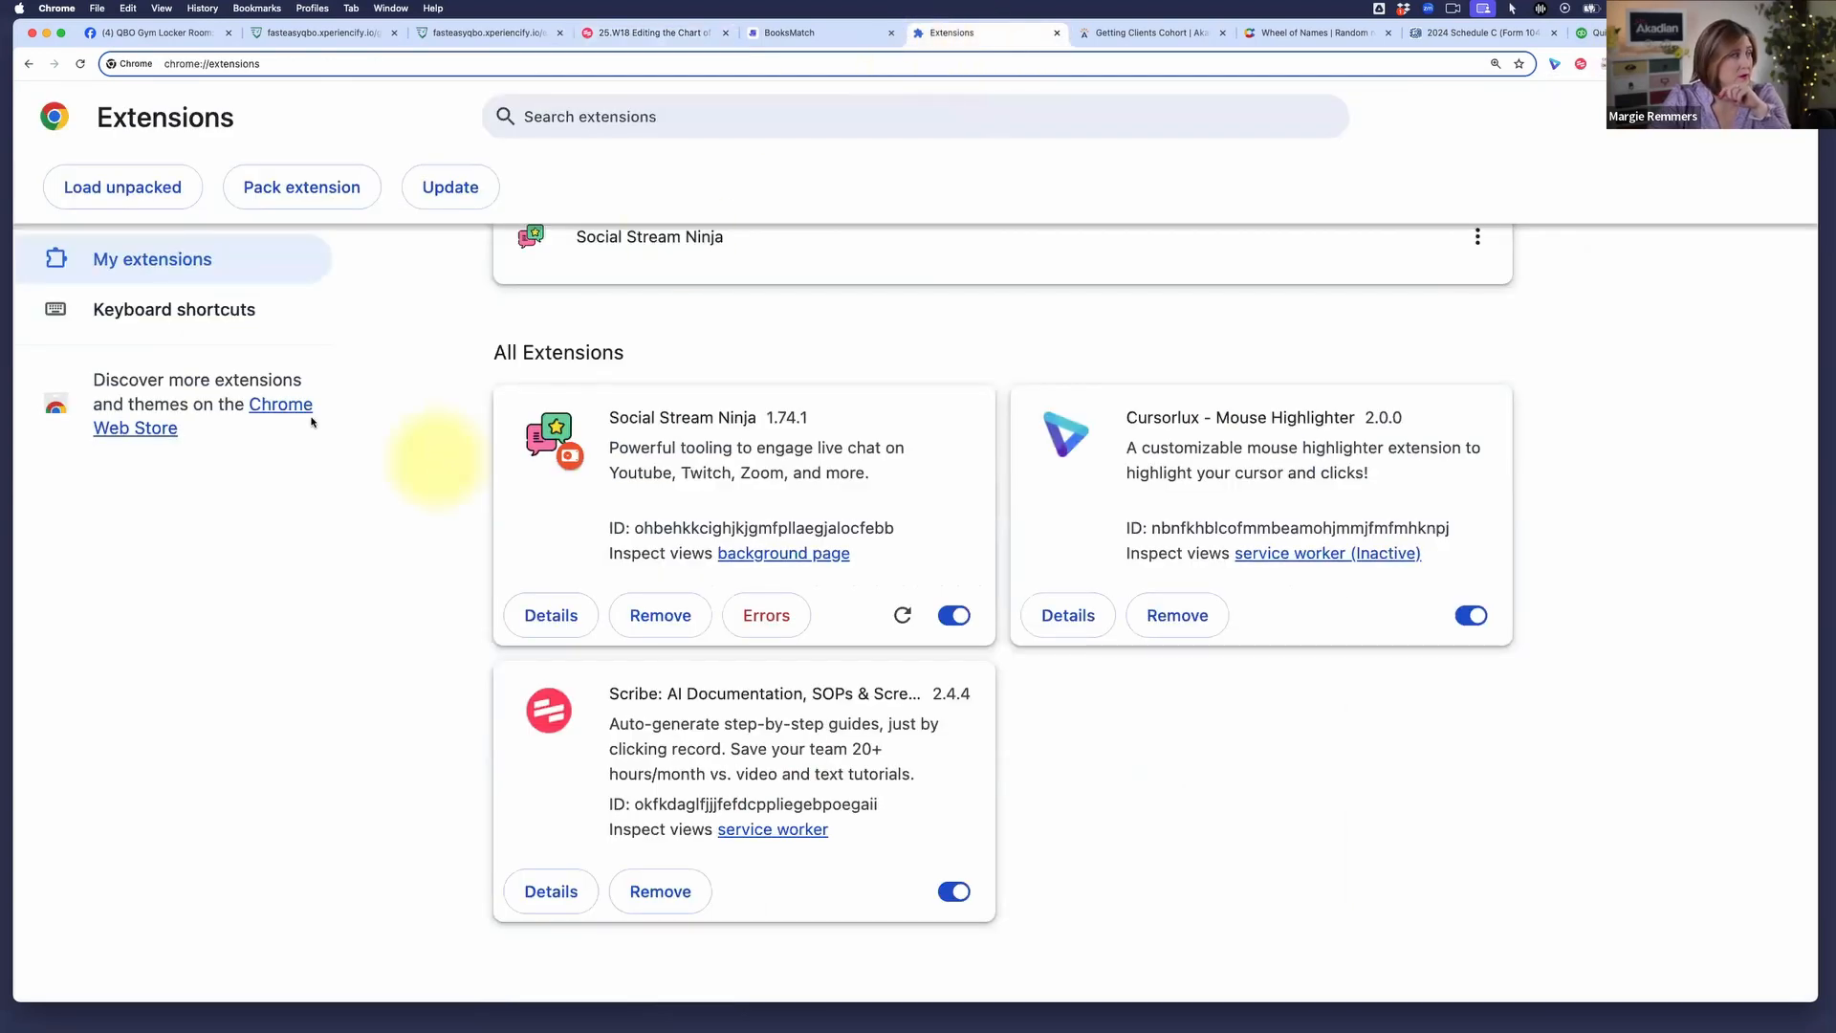
scroll(205, 525, up, 1)
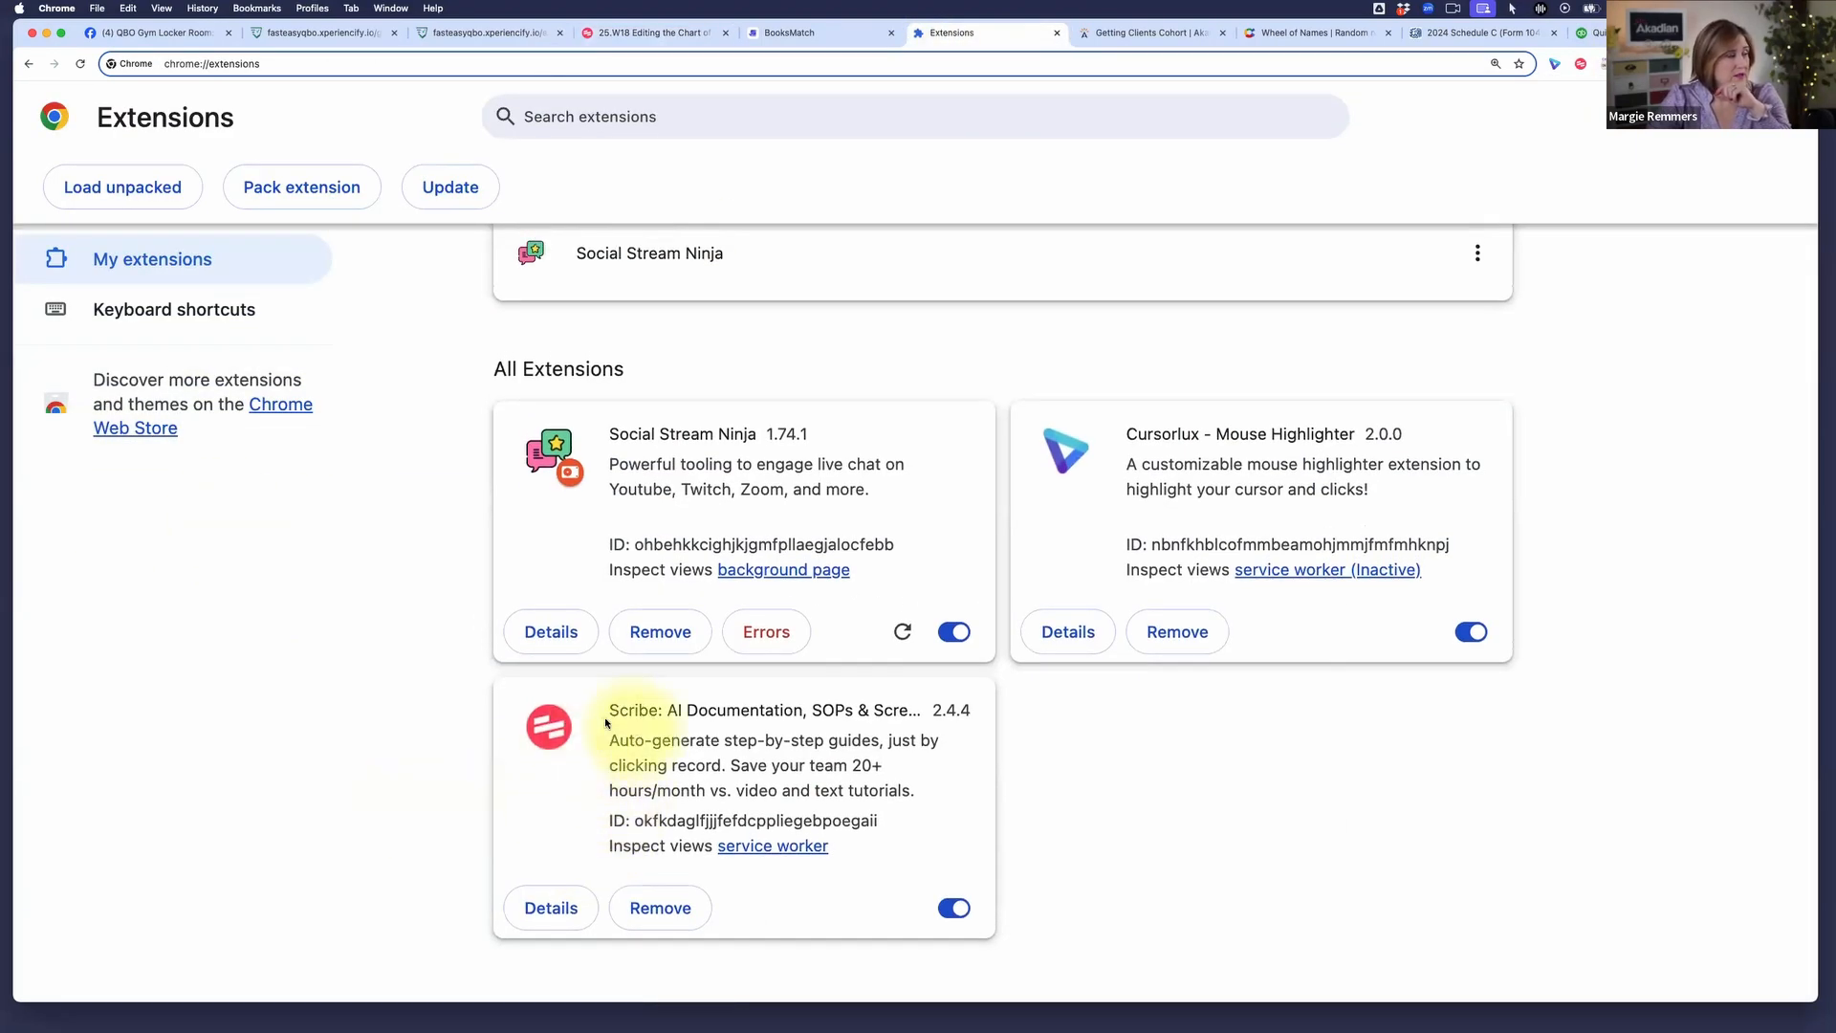
scroll(619, 715, down, 1)
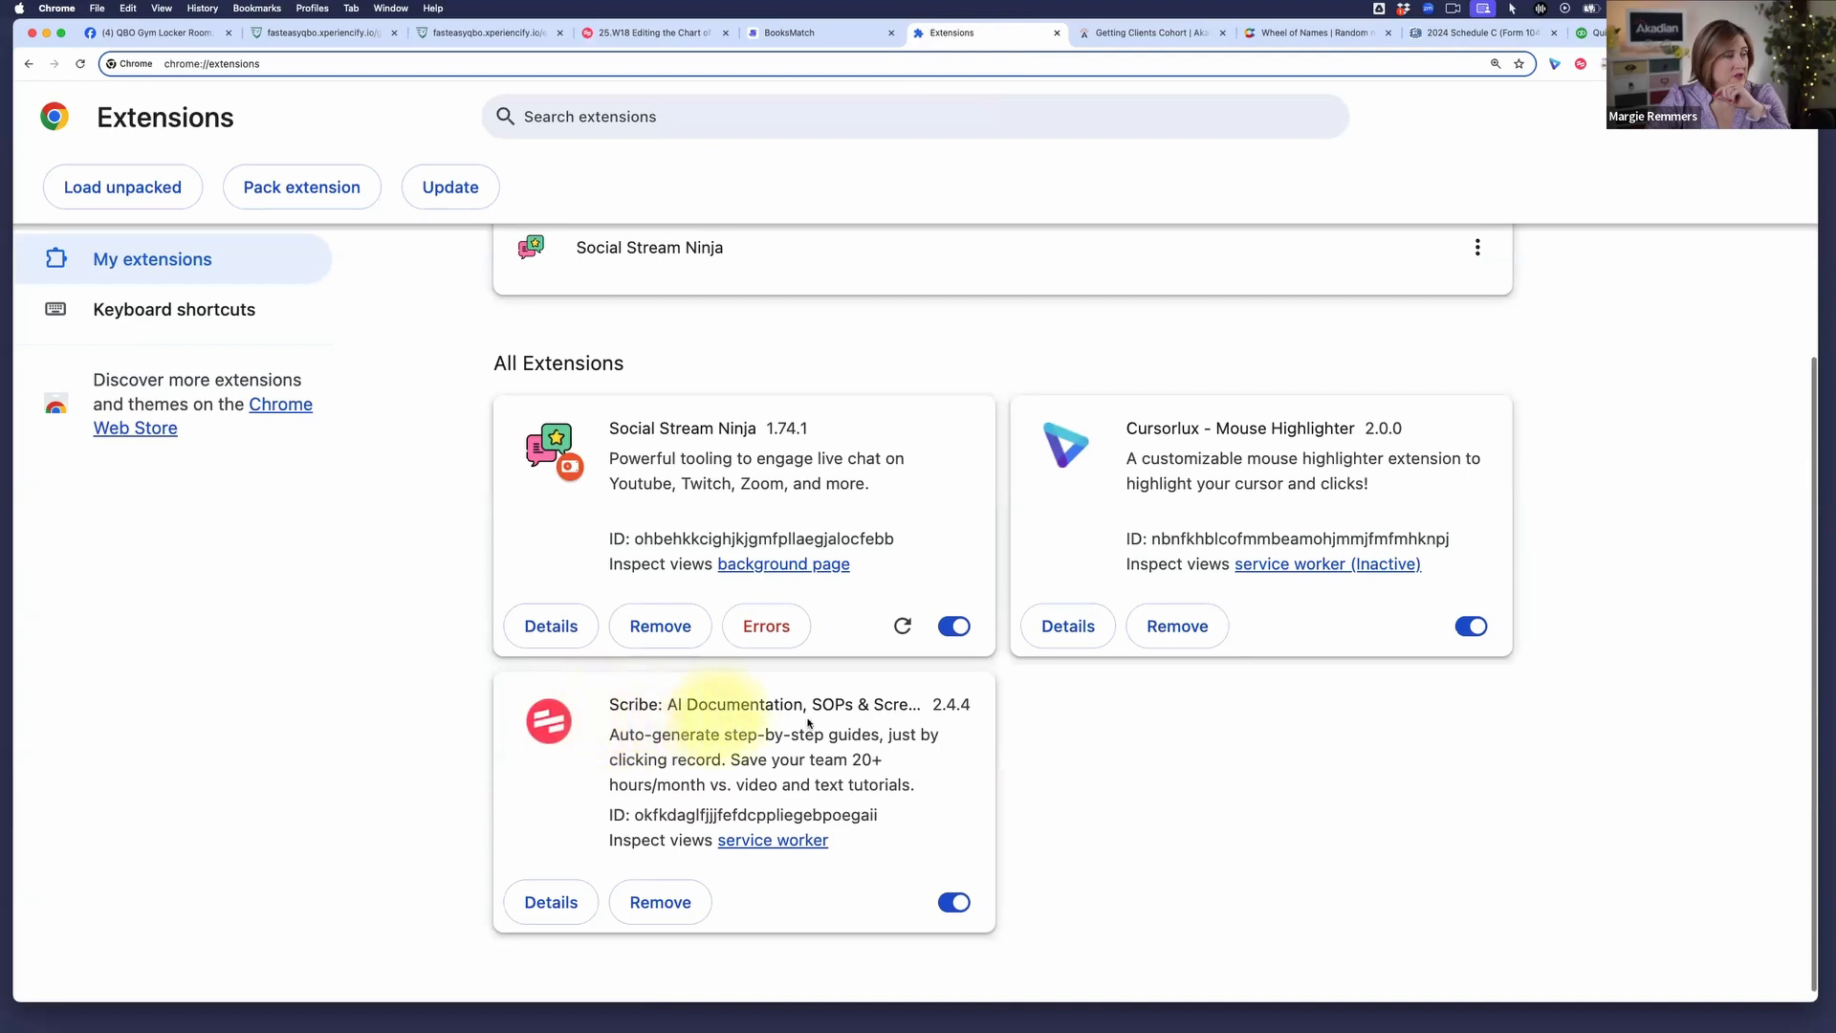
scroll(727, 732, down, 1)
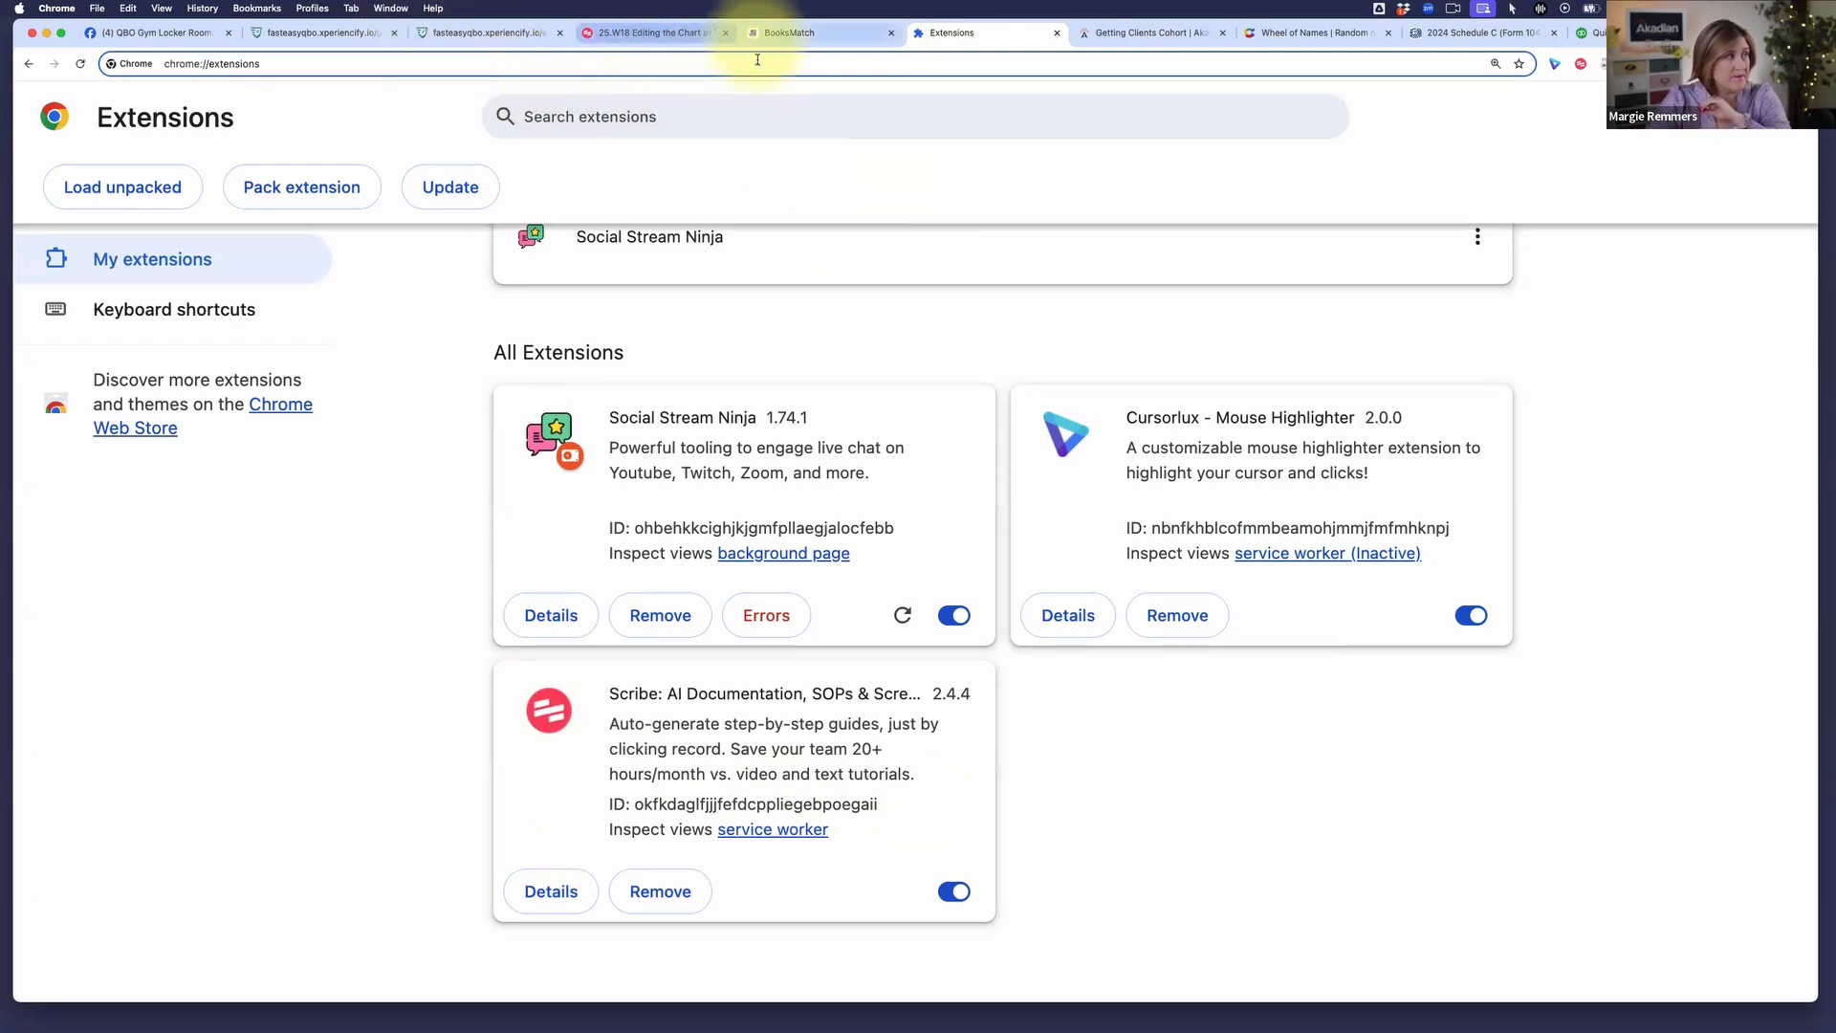
Return to the Chart of Accounts guide and start Guide Me from step 2, confirming the new tab with the Scribe side panel
click(653, 33)
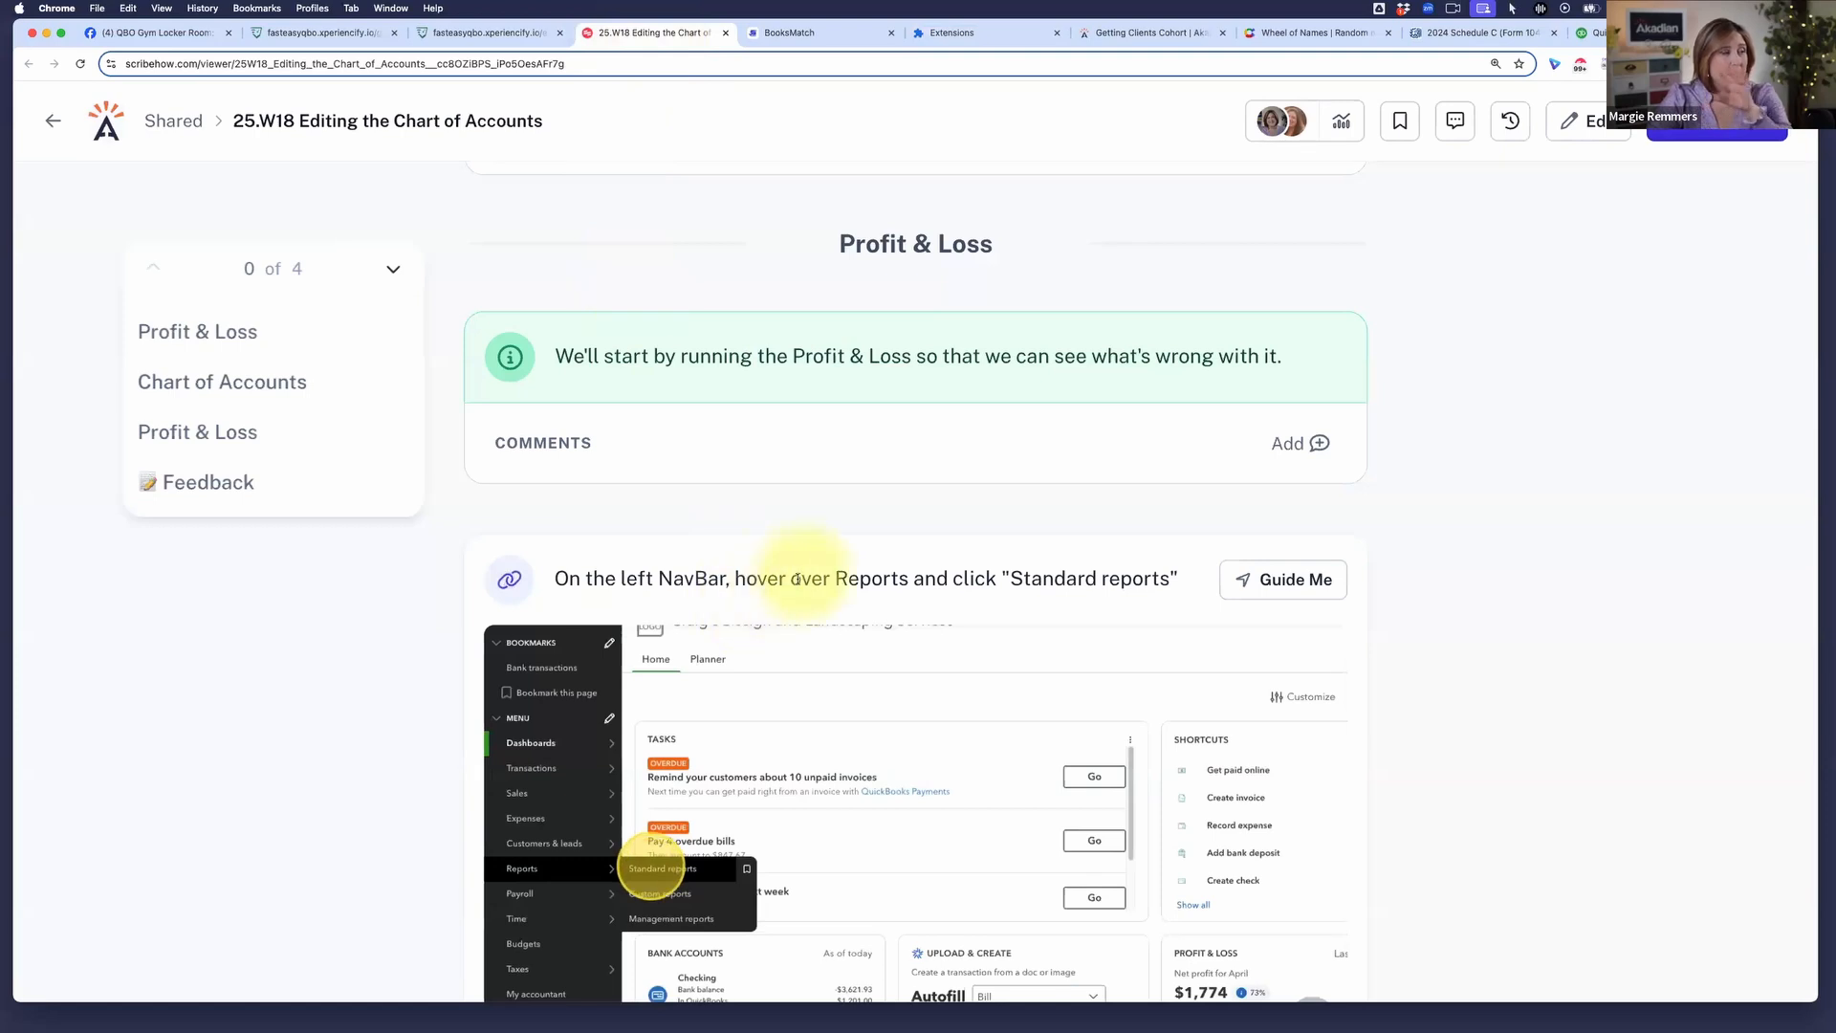
click(1294, 581)
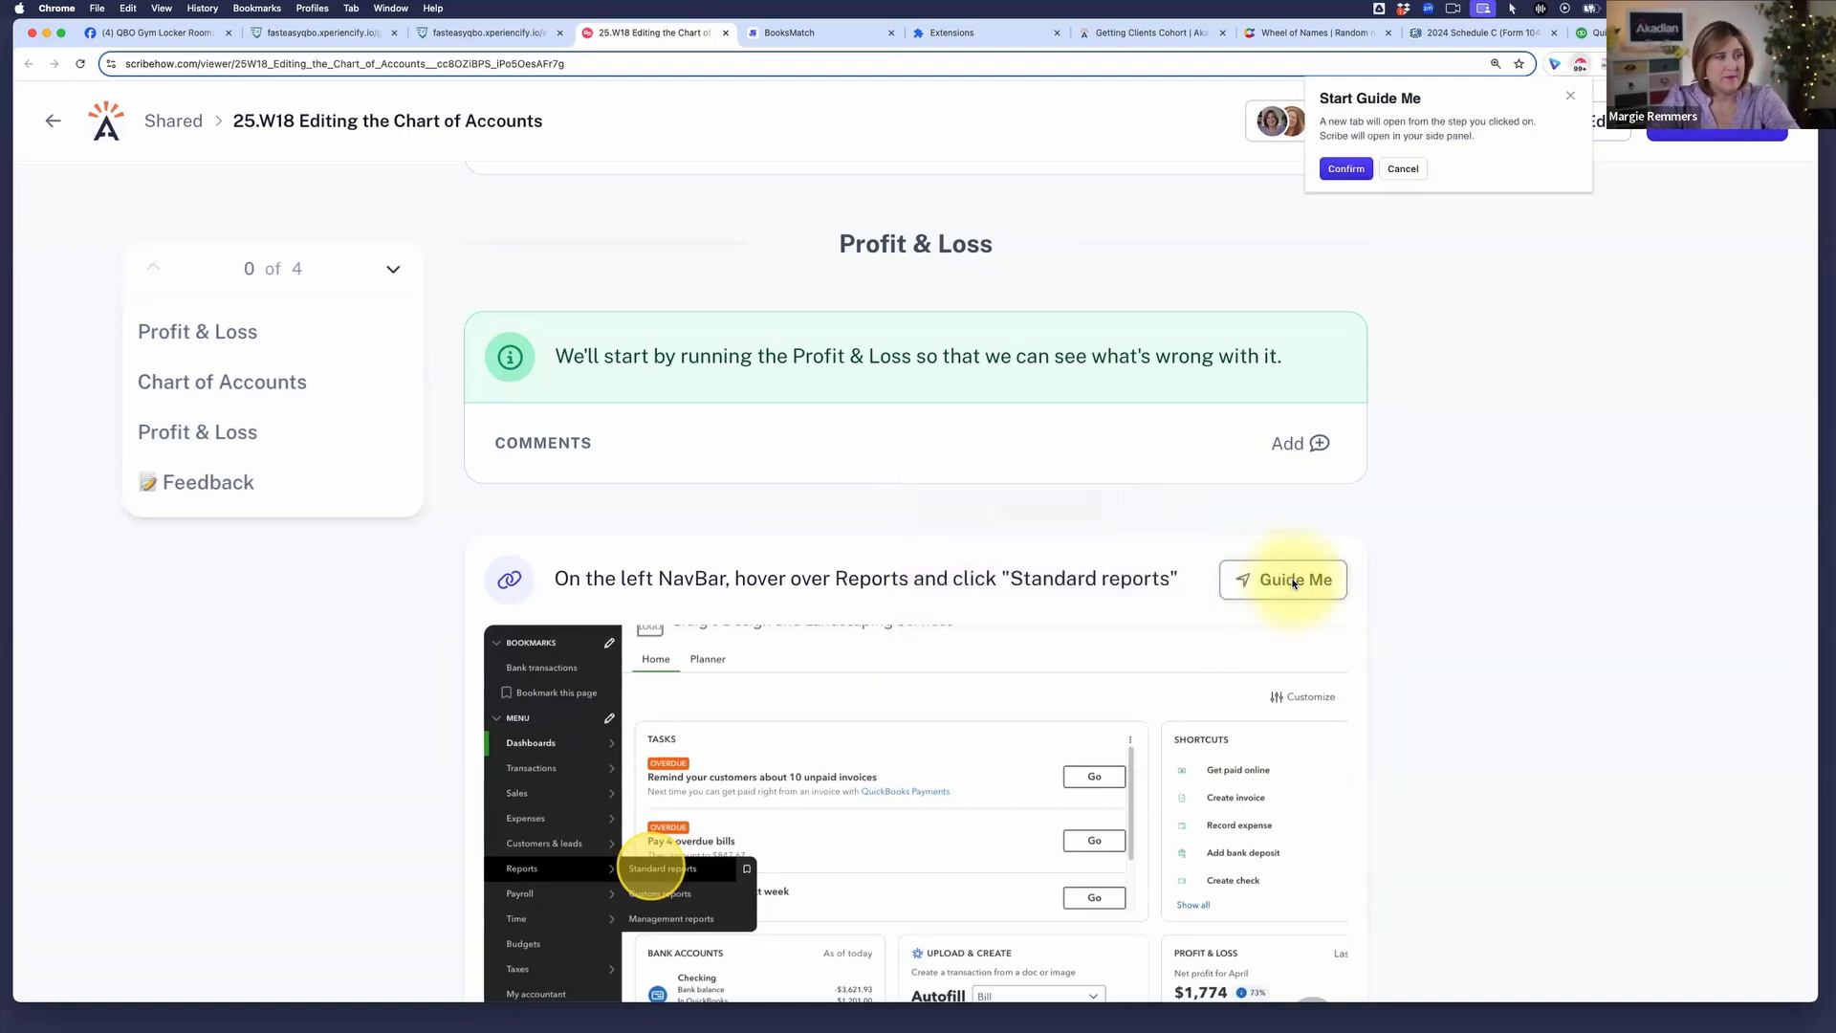
click(1342, 169)
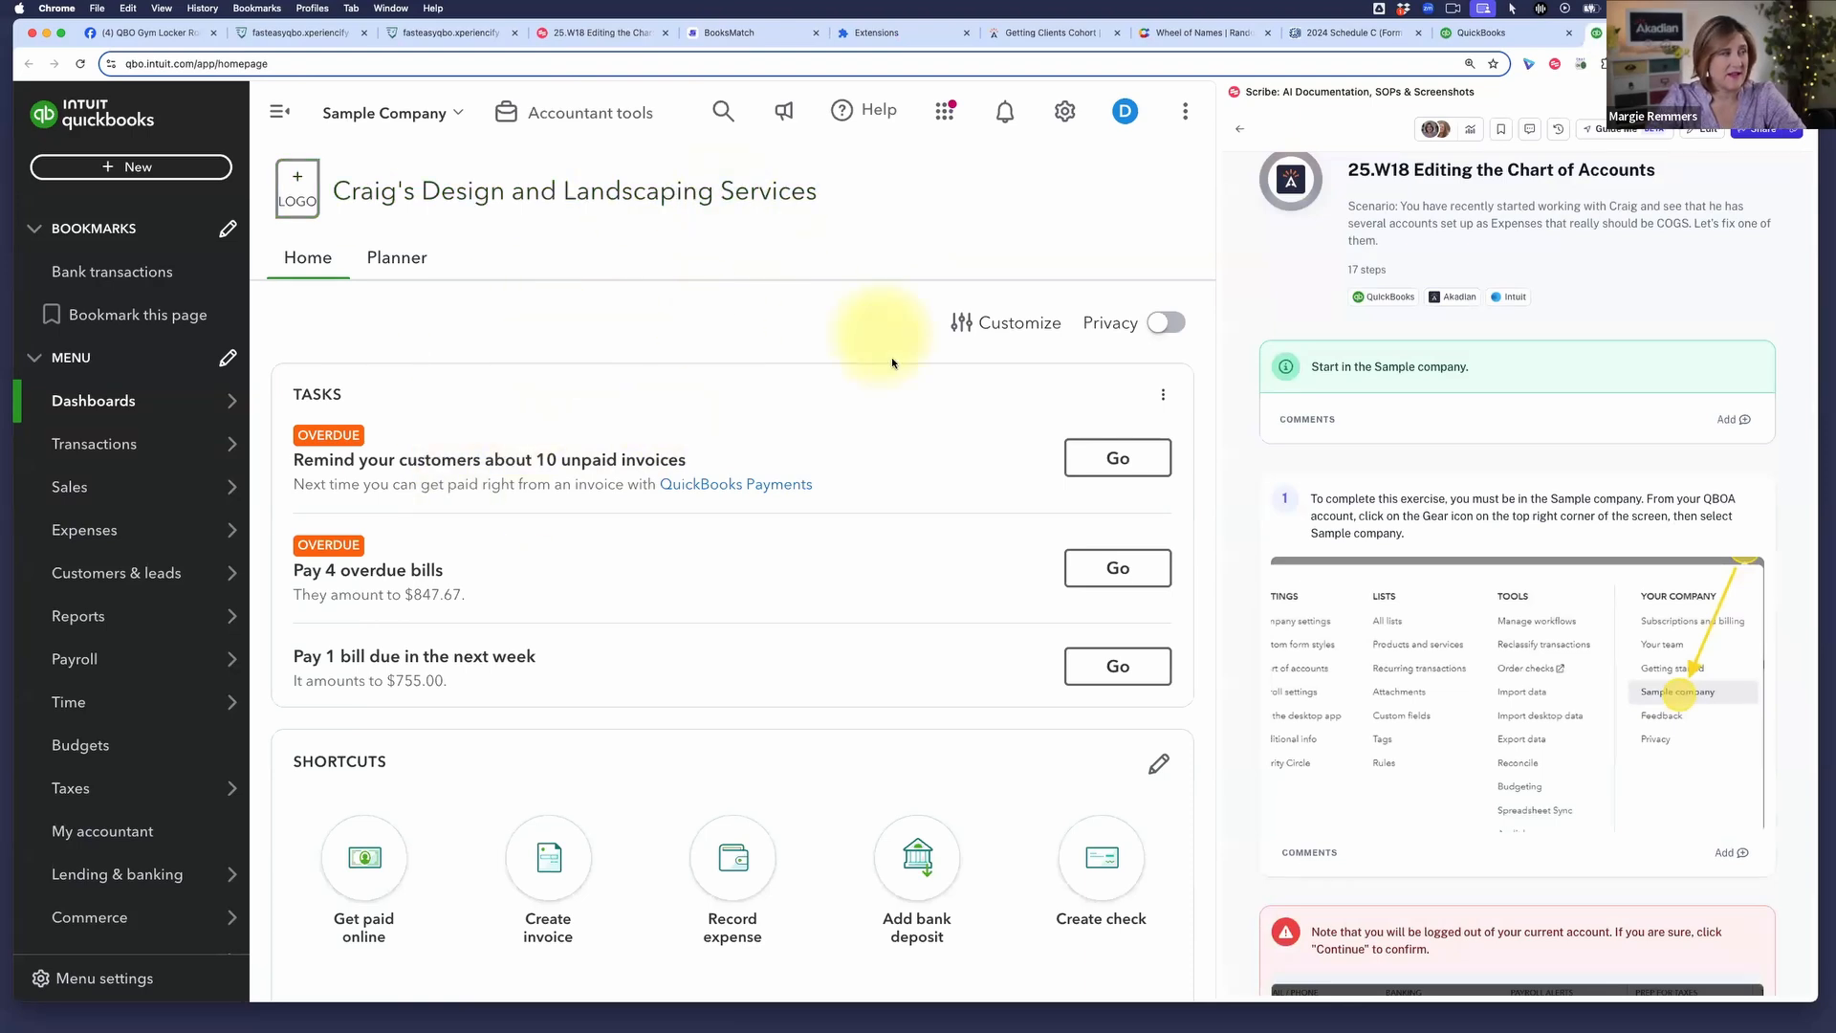
Follow guide steps 2 and 3 to run the Profit and Loss report from the standard reports
scroll(1506, 559, down, 6)
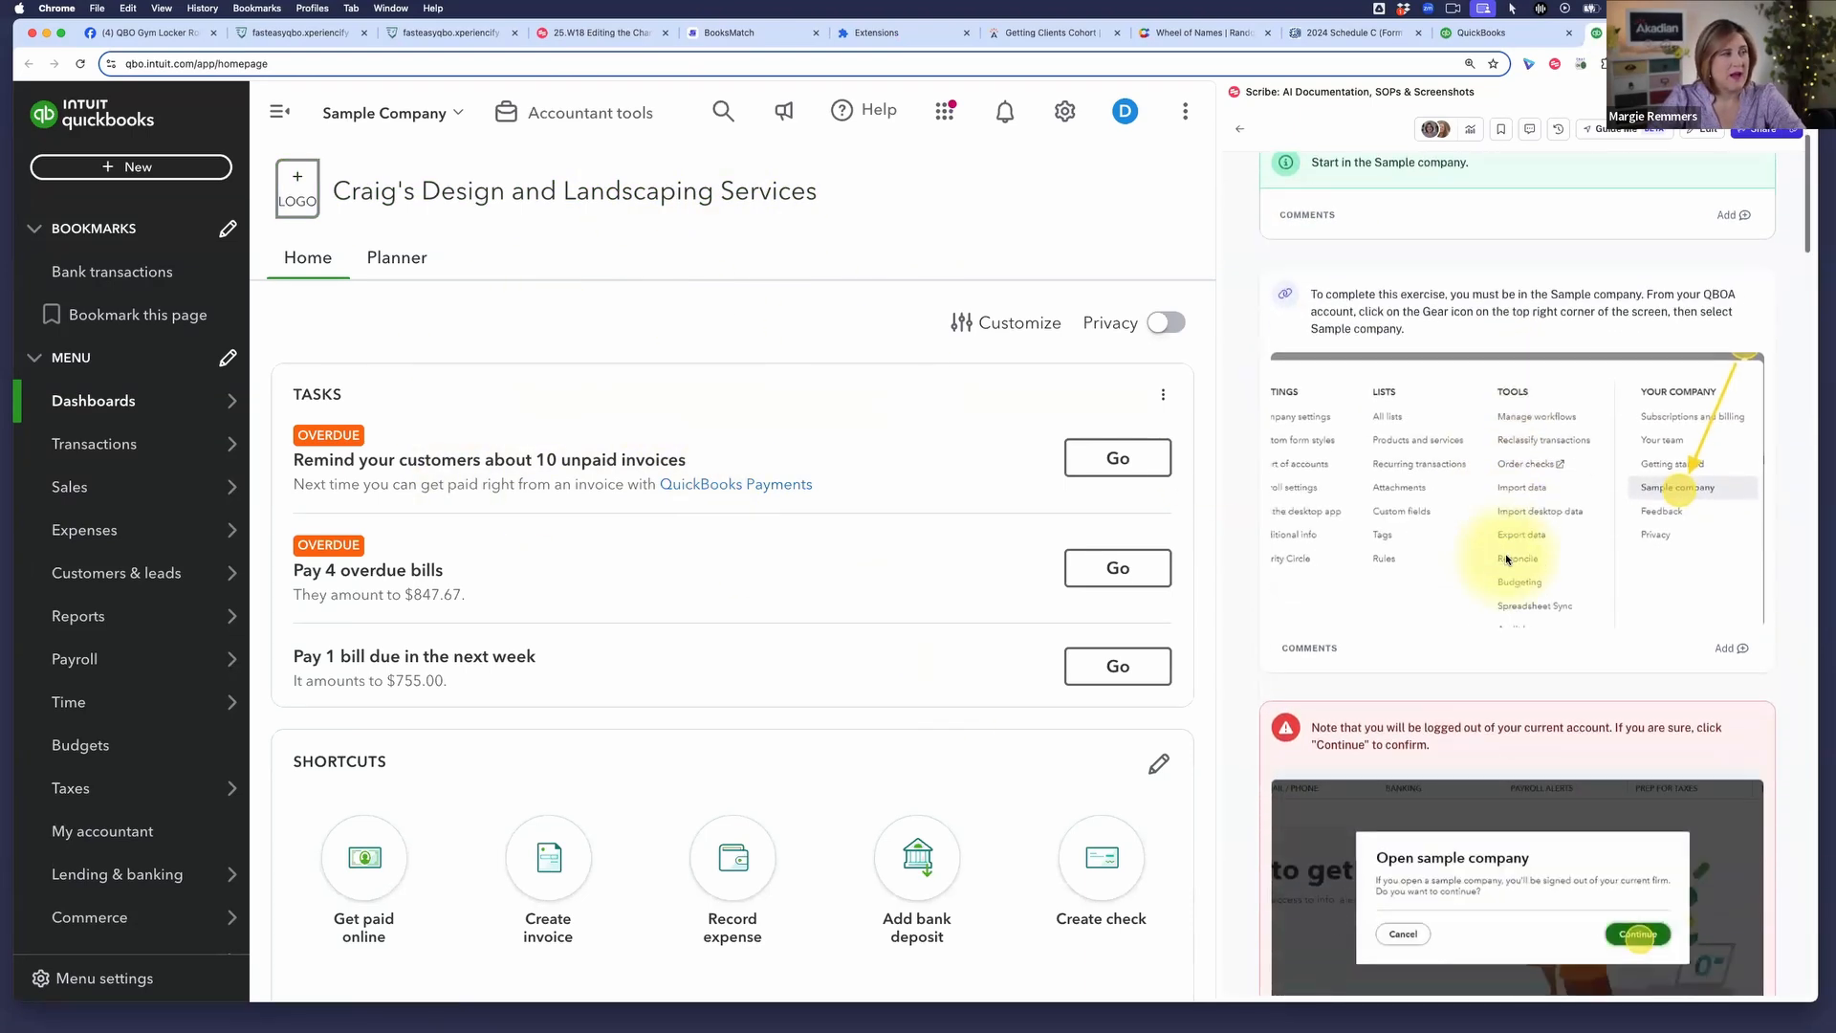
scroll(1498, 557, down, 7)
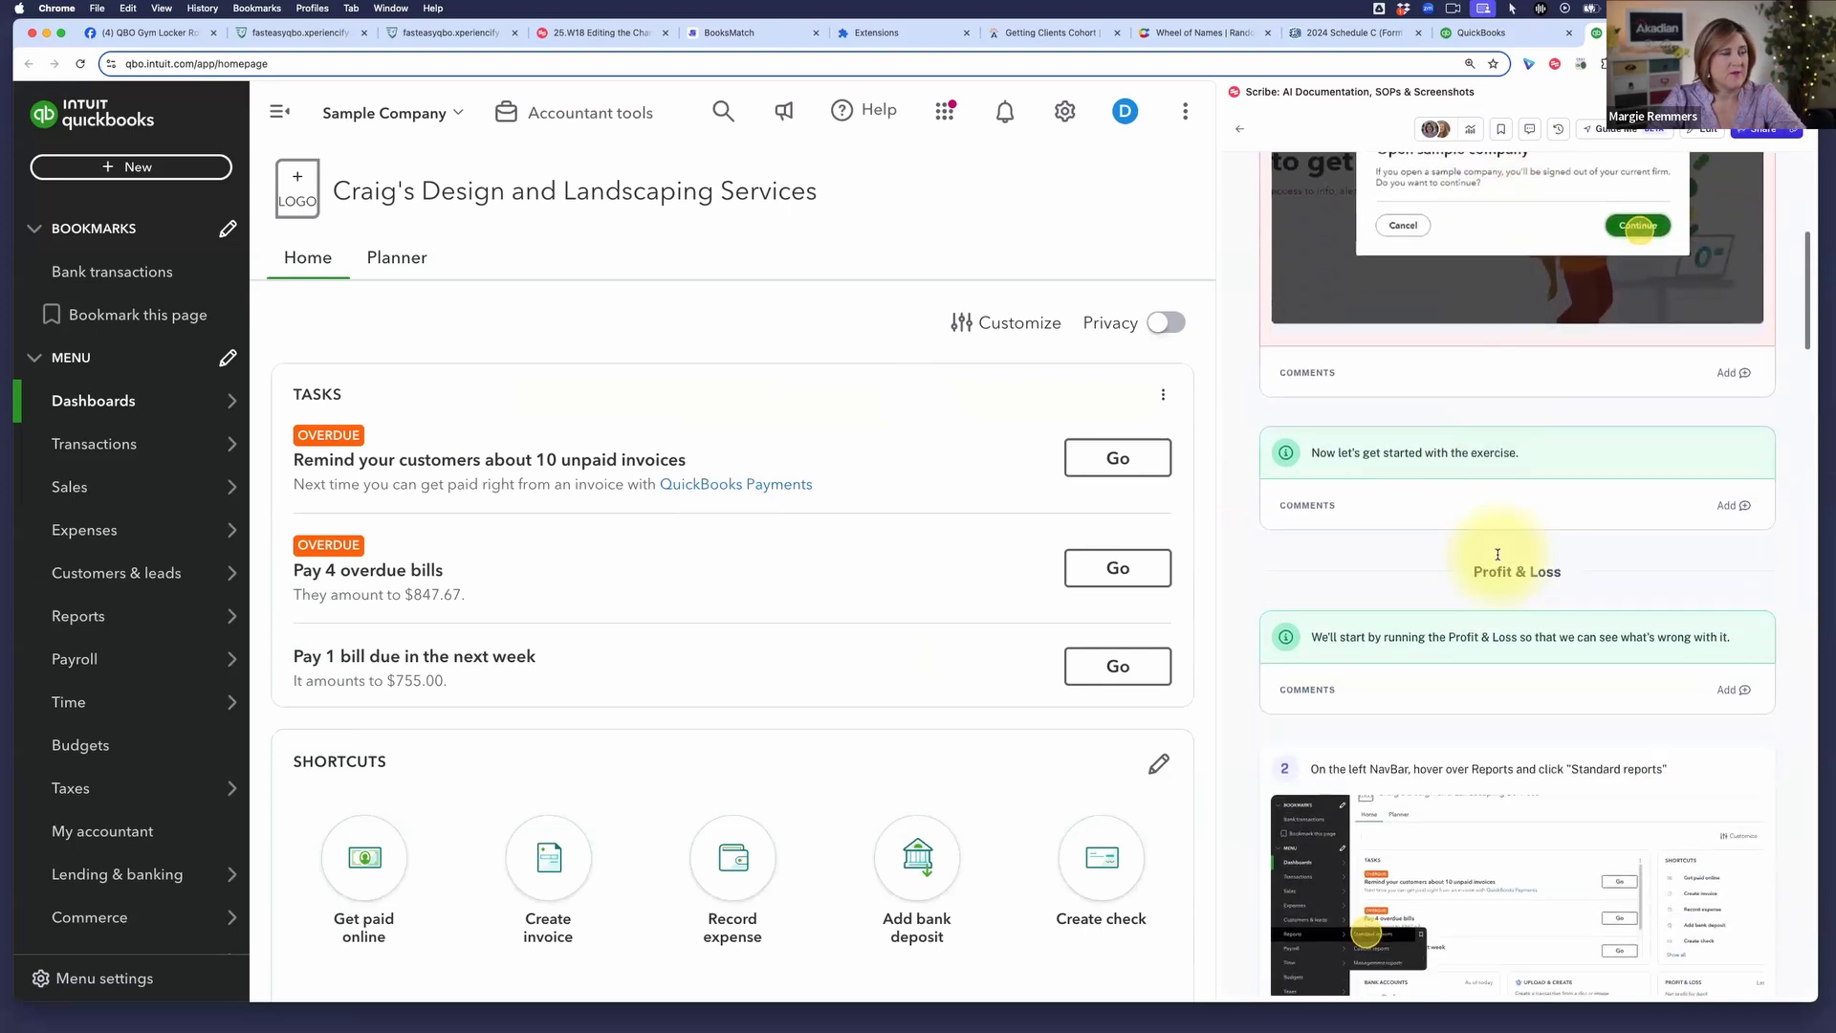
scroll(1498, 559, up, 1)
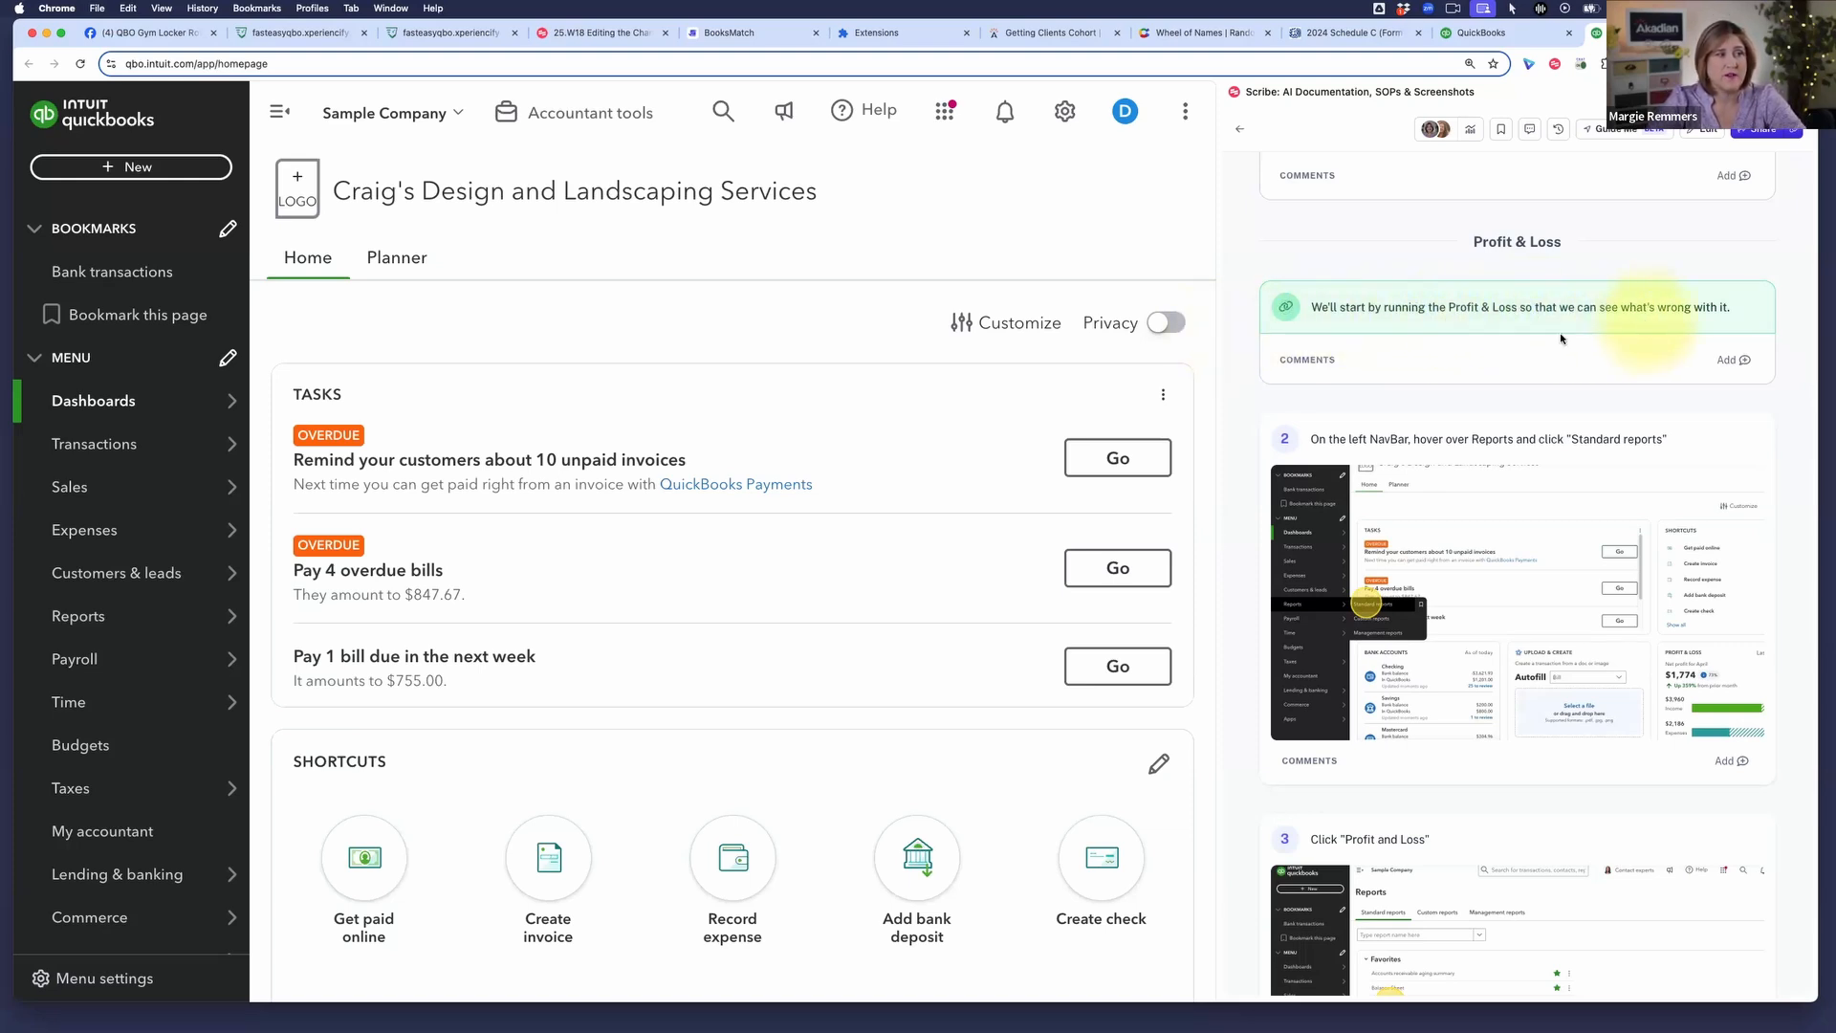
scroll(1553, 351, down, 2)
scroll(1553, 351, down, 5)
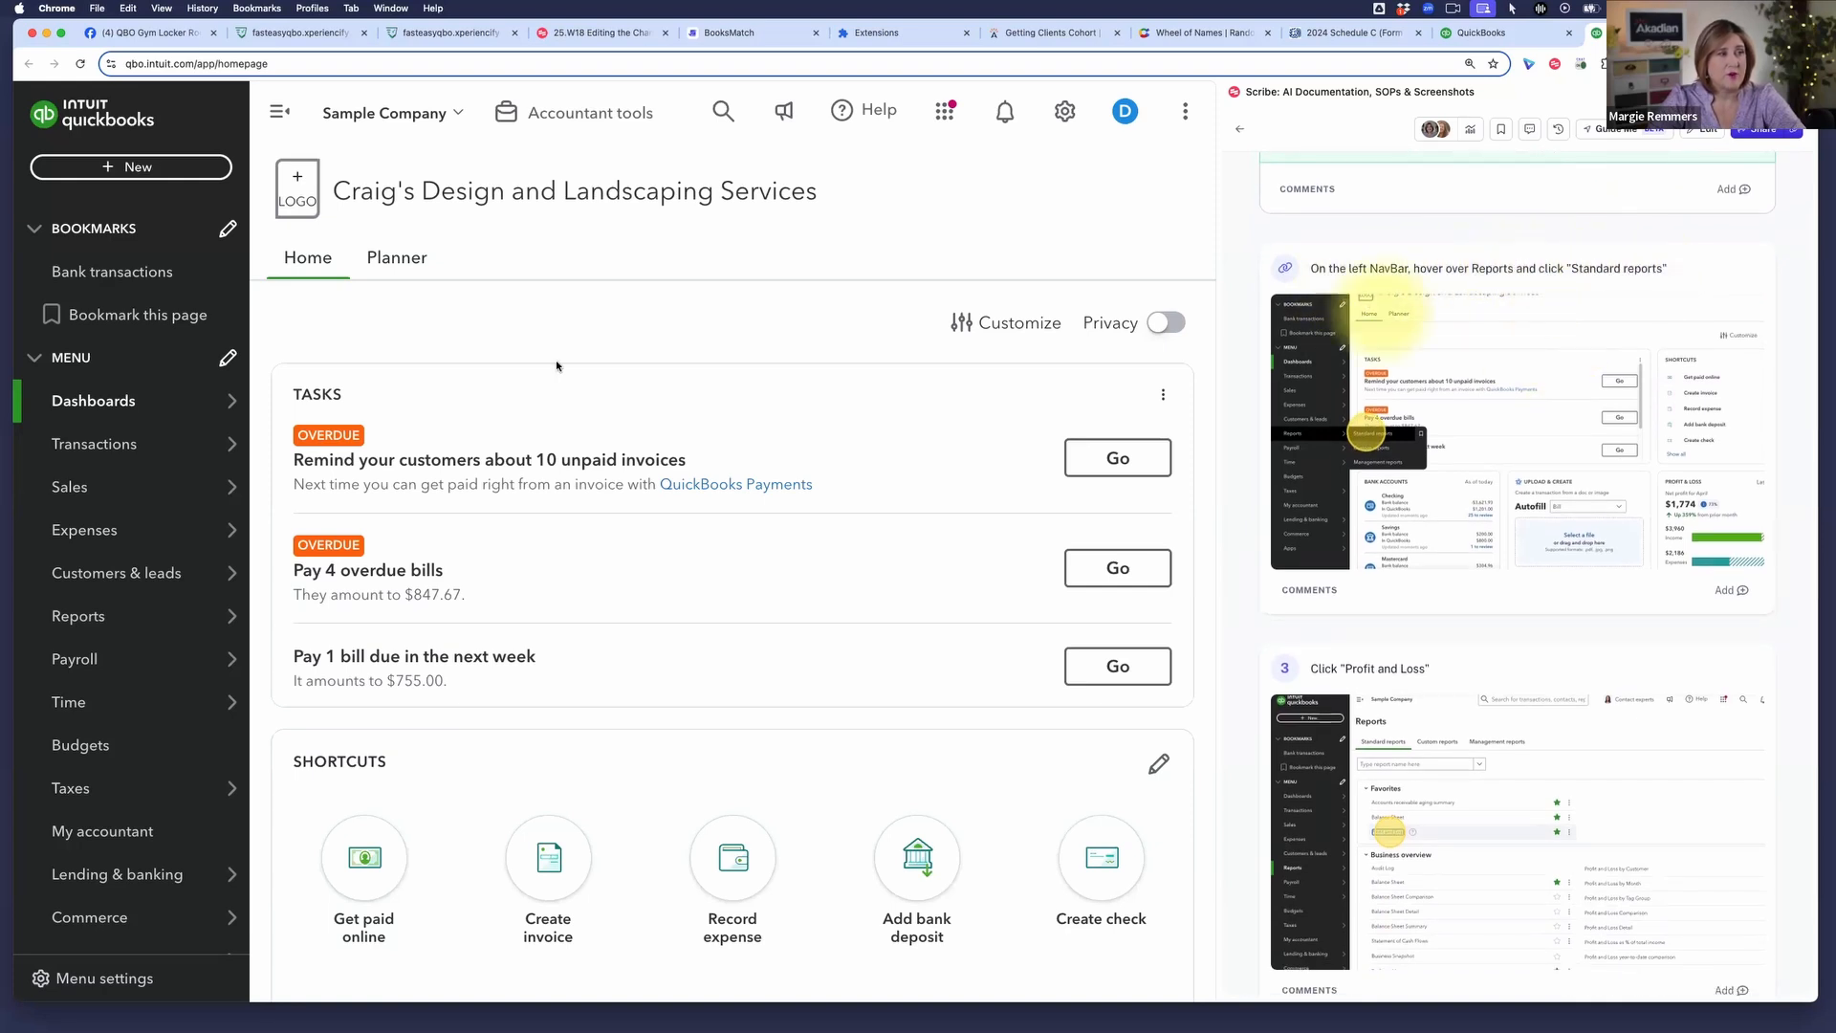
mouse_move(151, 617)
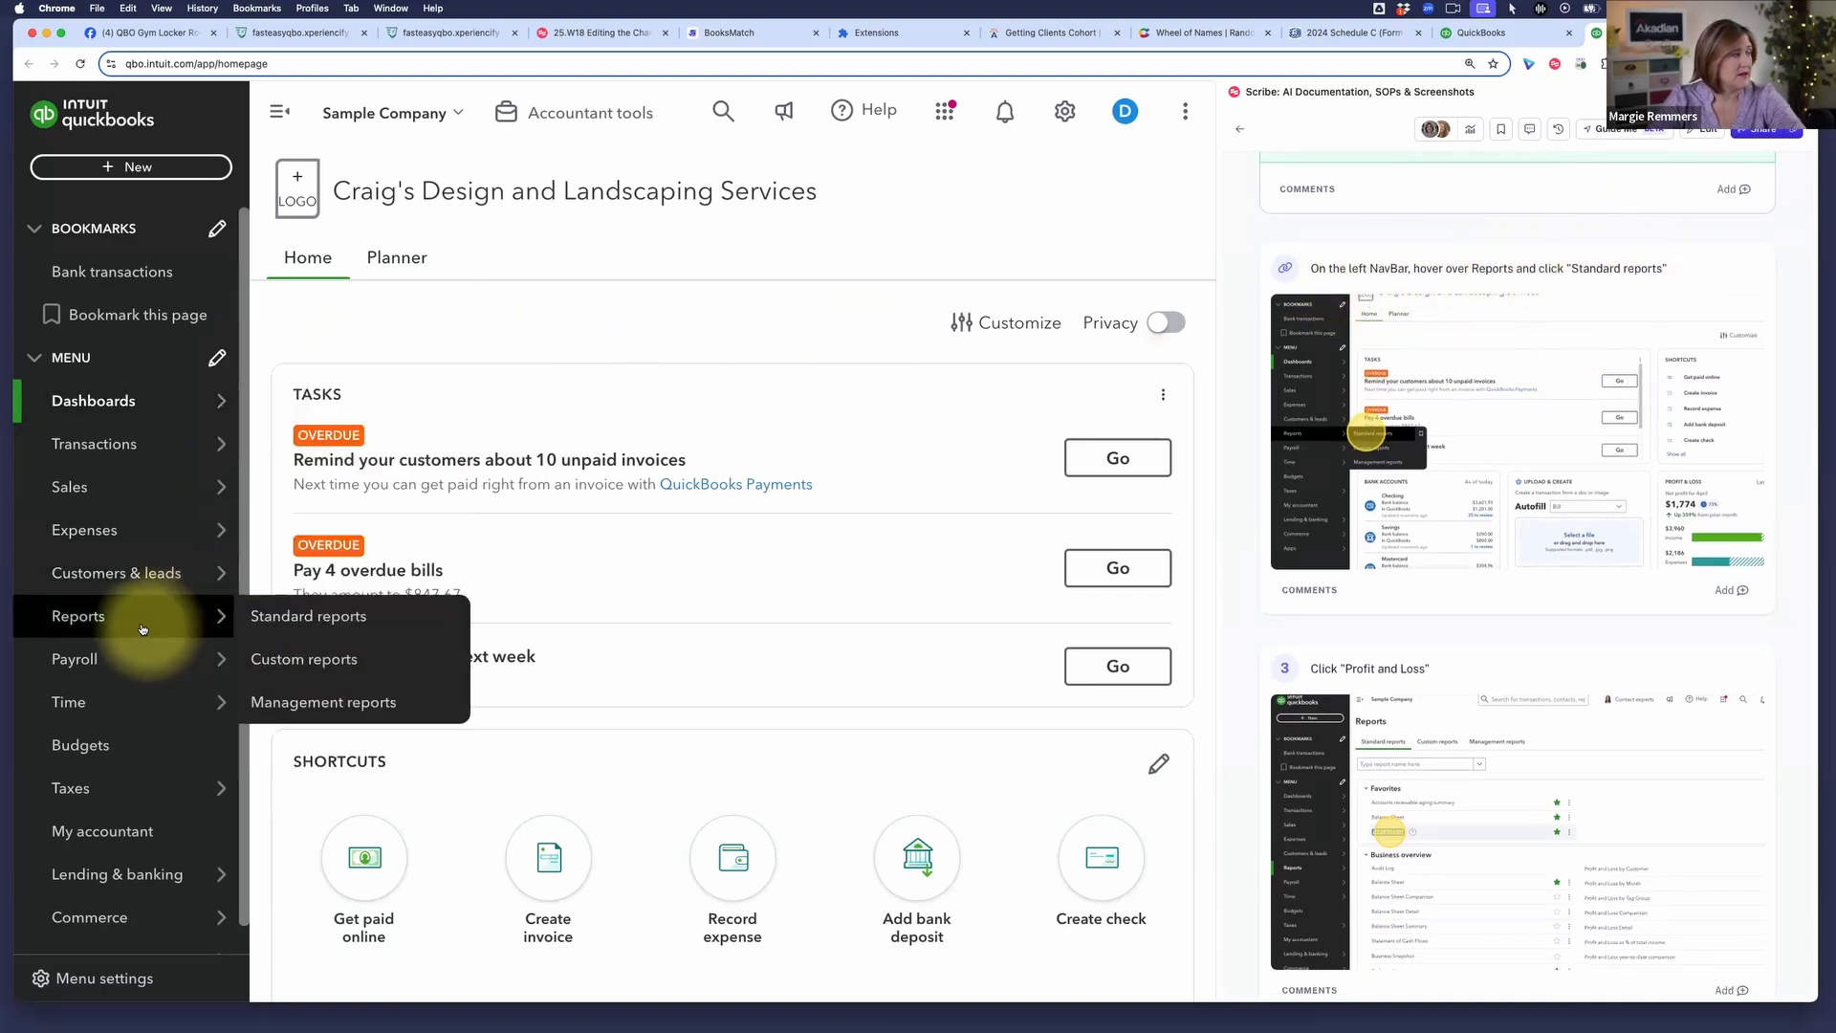
click(308, 624)
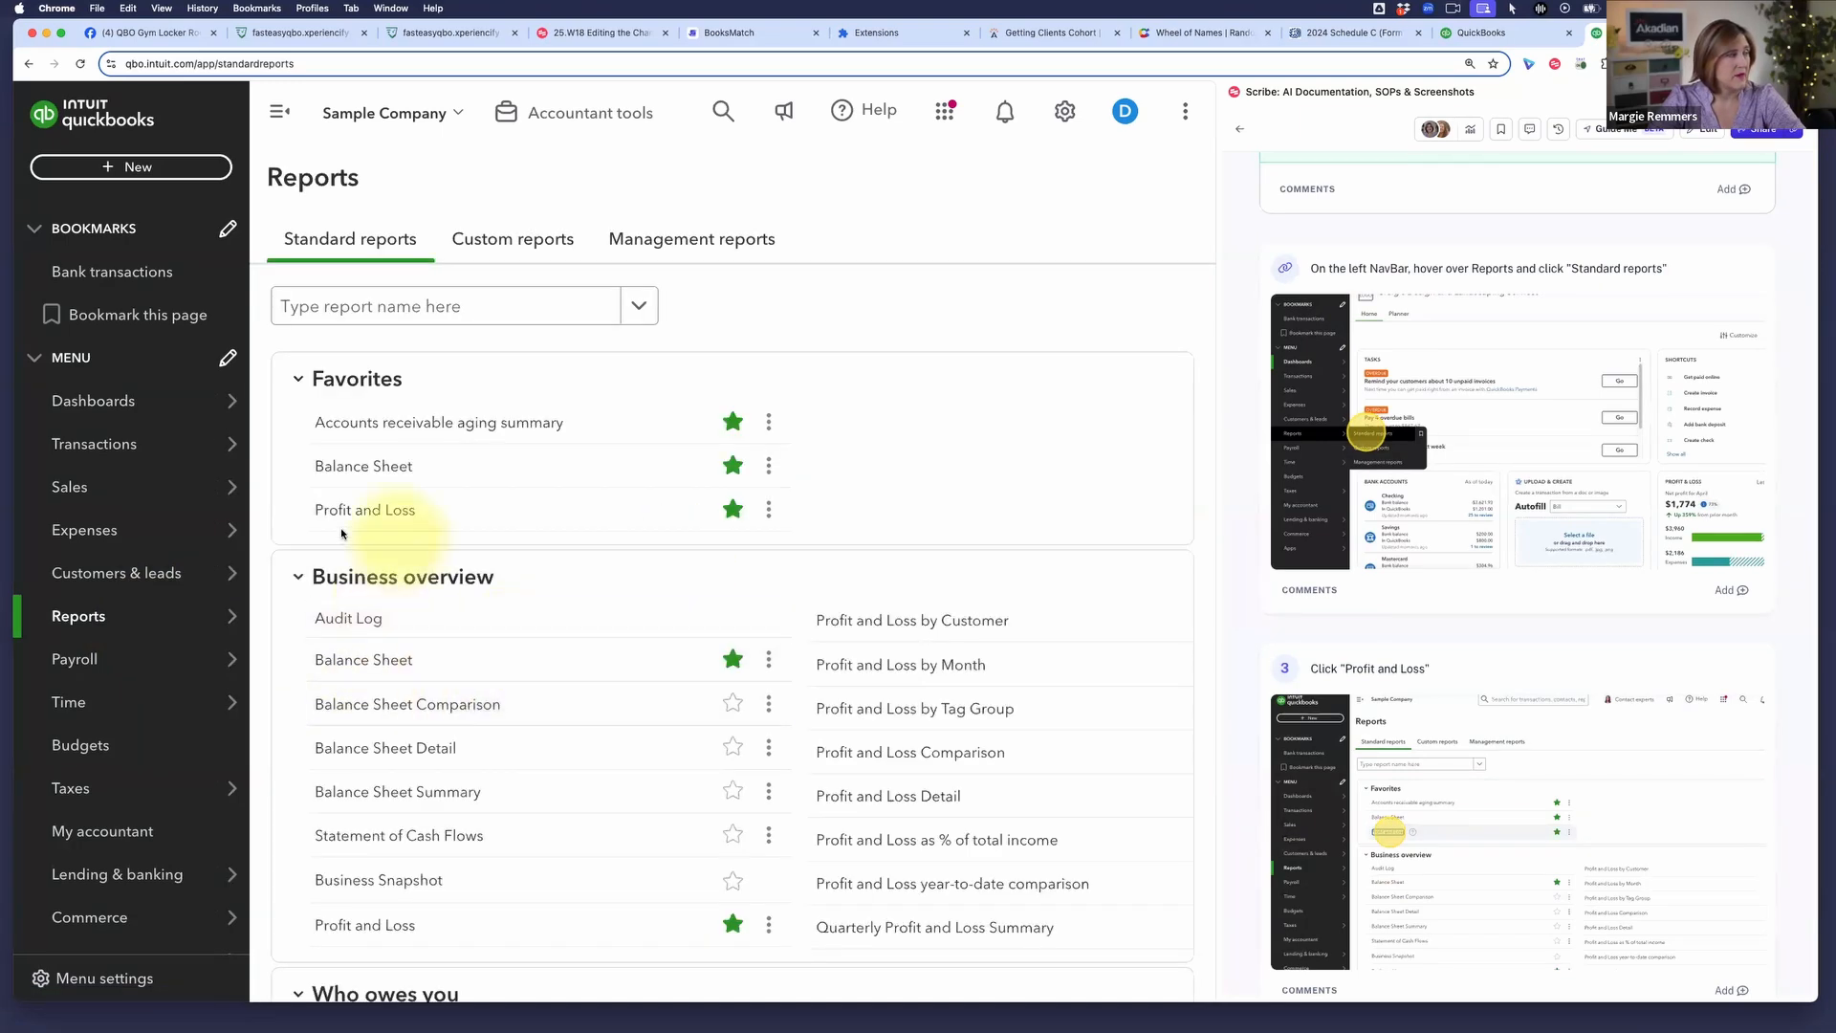
click(363, 510)
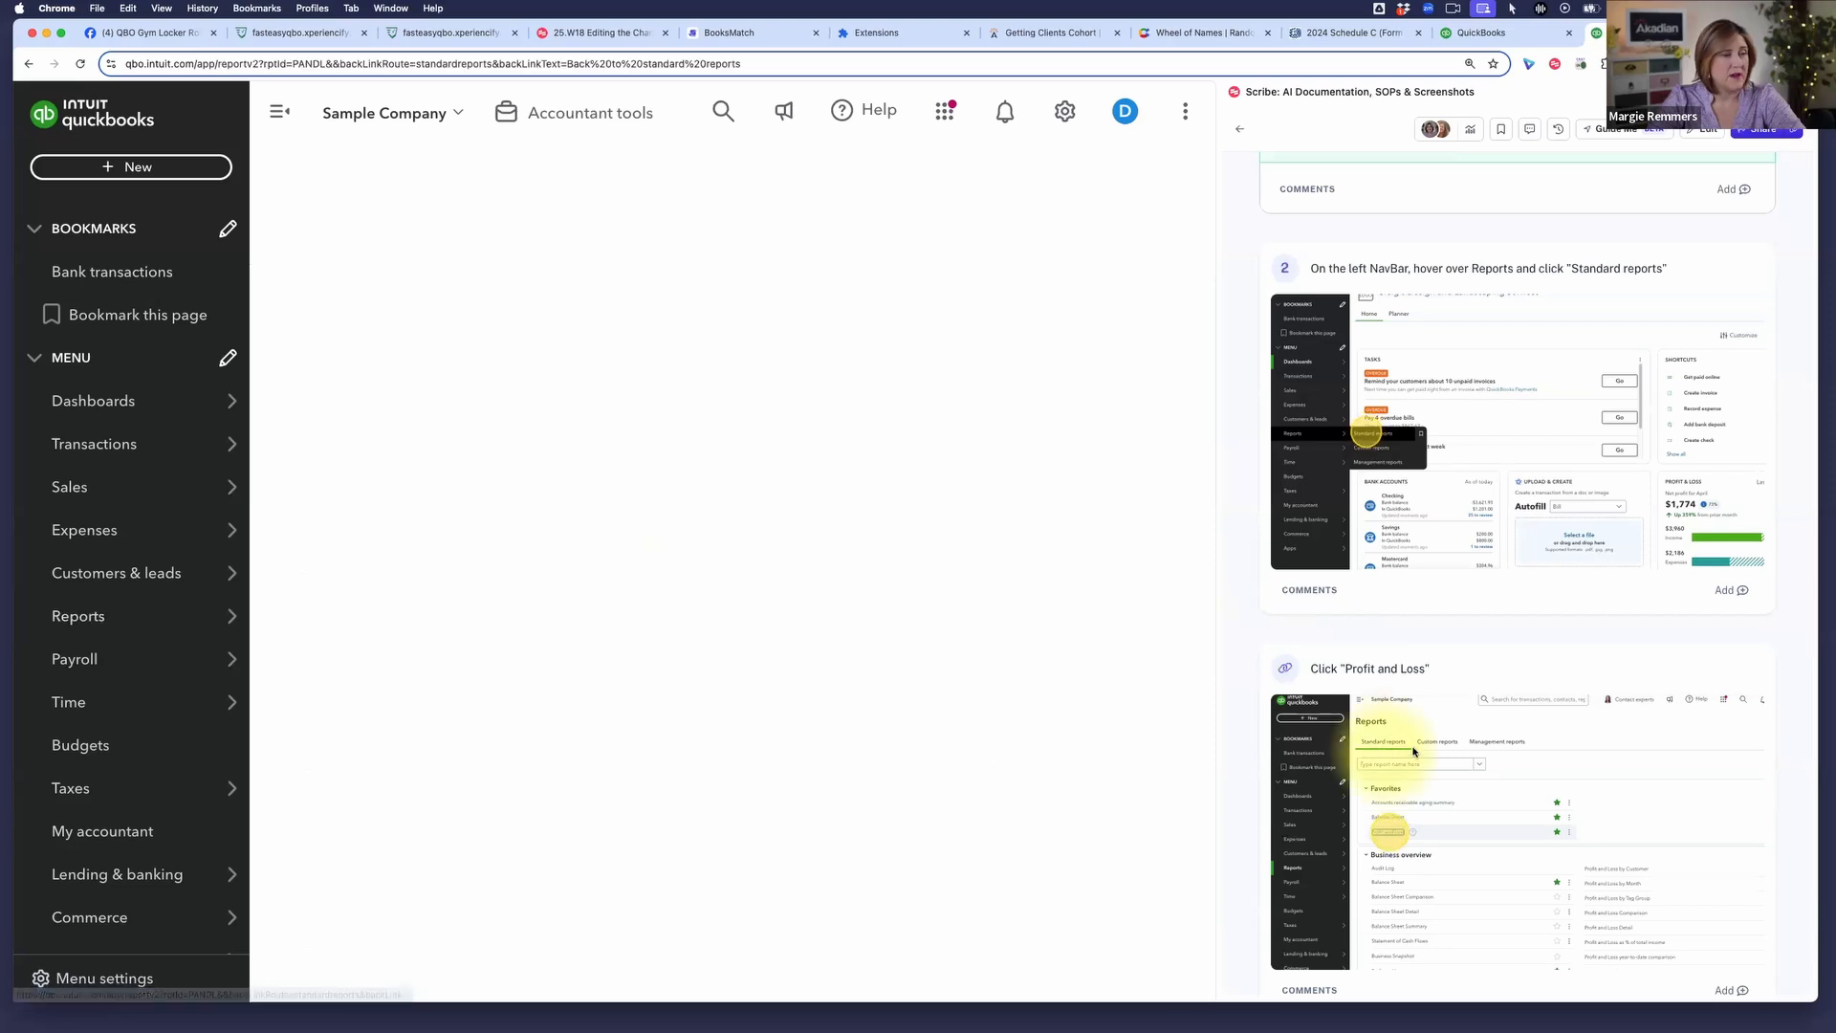
Read the guide's note on separating expenses from Cost of Goods Sold and on how to treat Equipment Rental
scroll(1442, 736, down, 8)
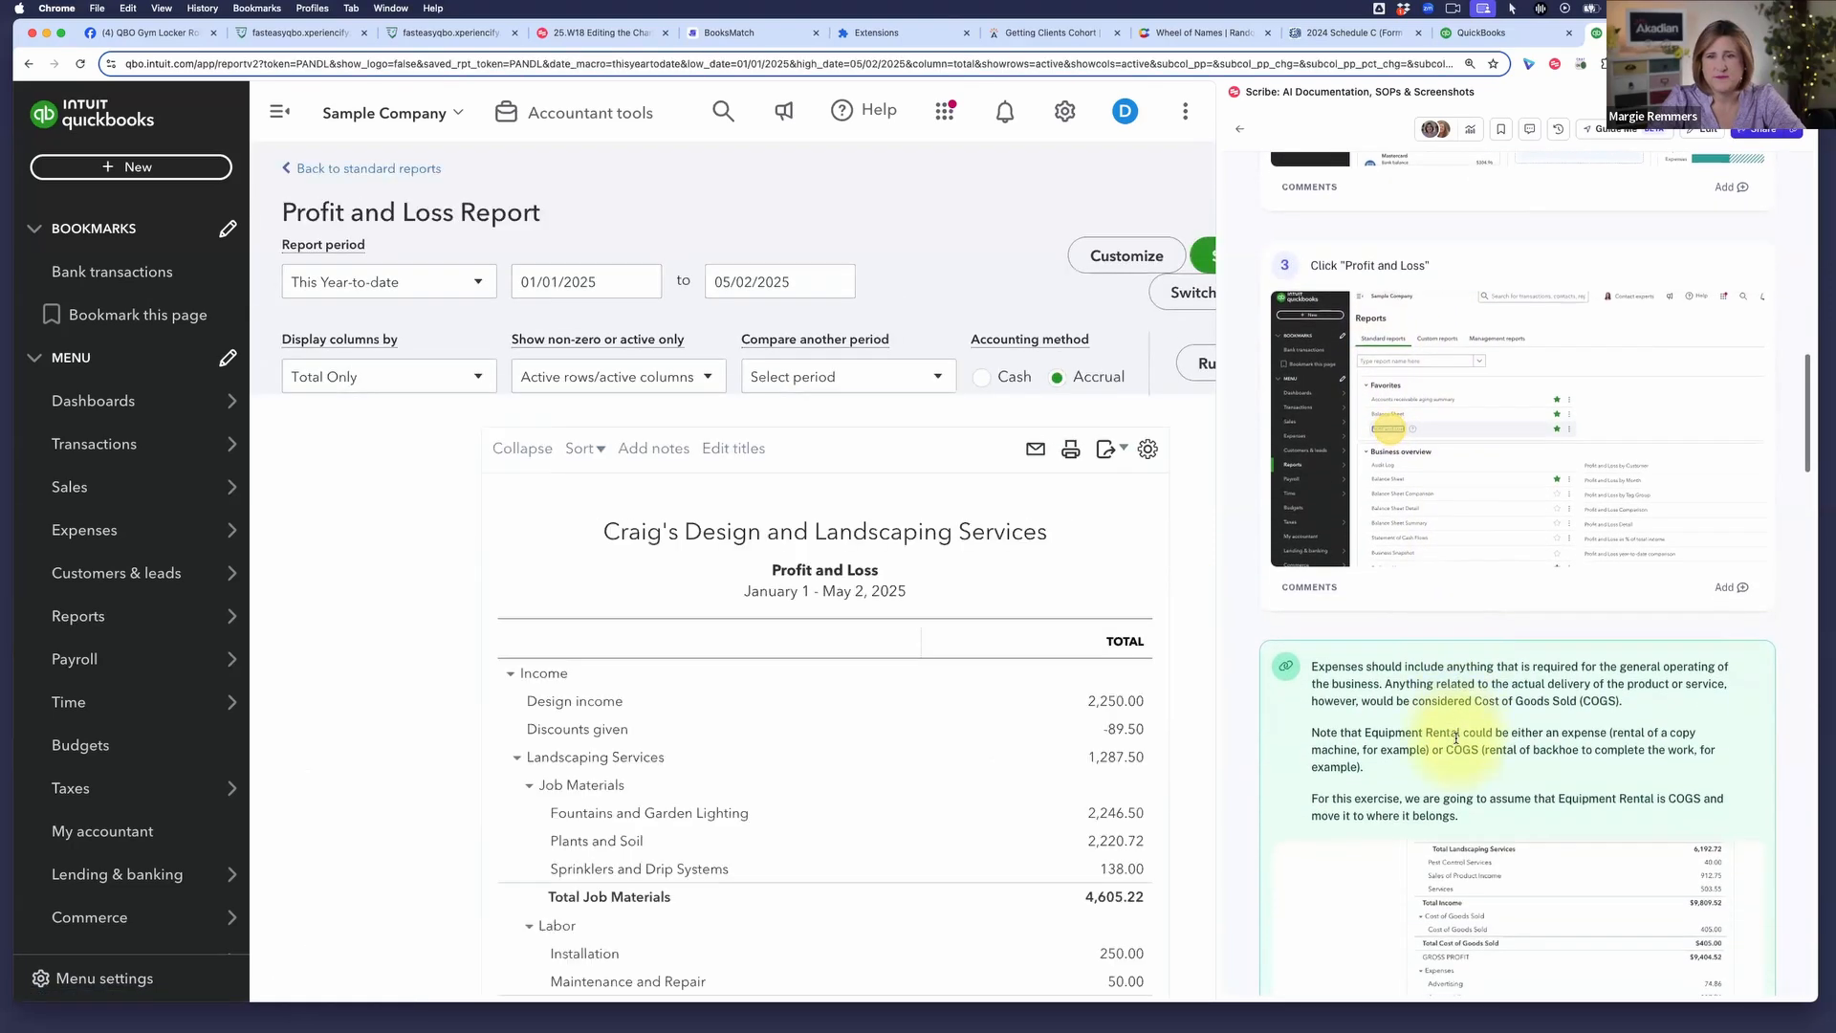
scroll(1455, 738, down, 5)
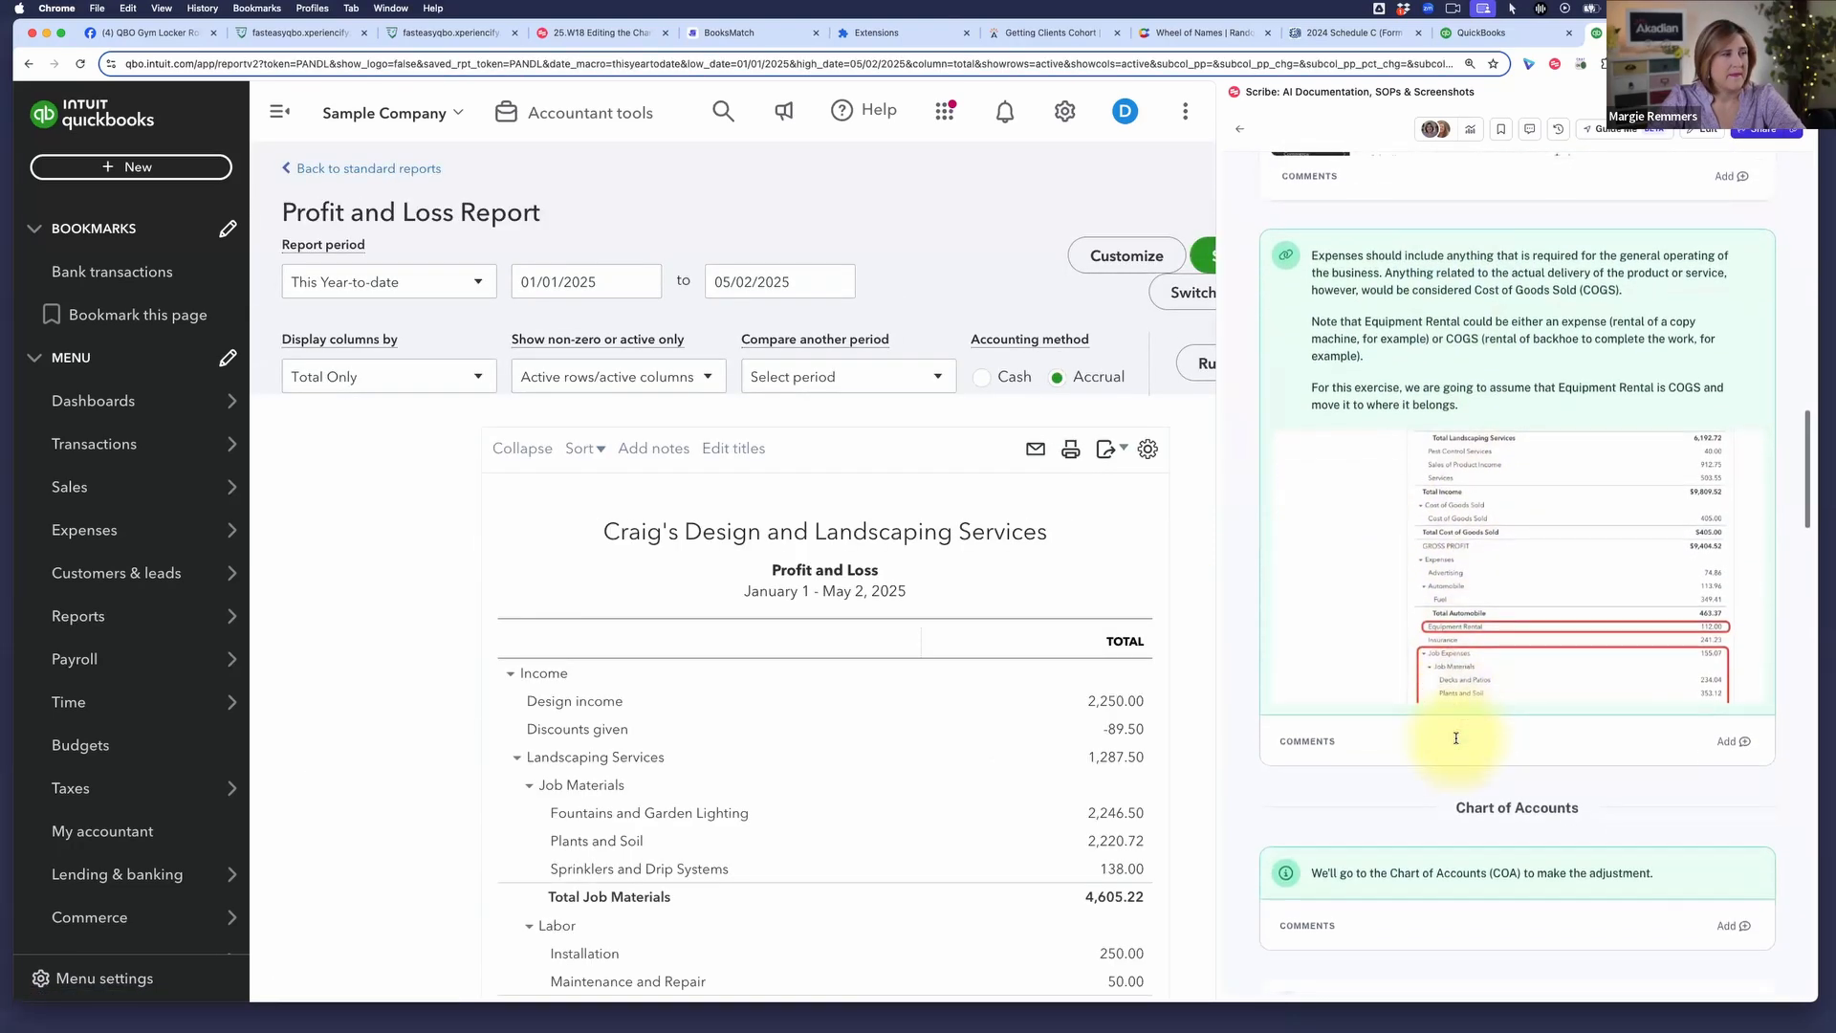
scroll(1455, 739, down, 1)
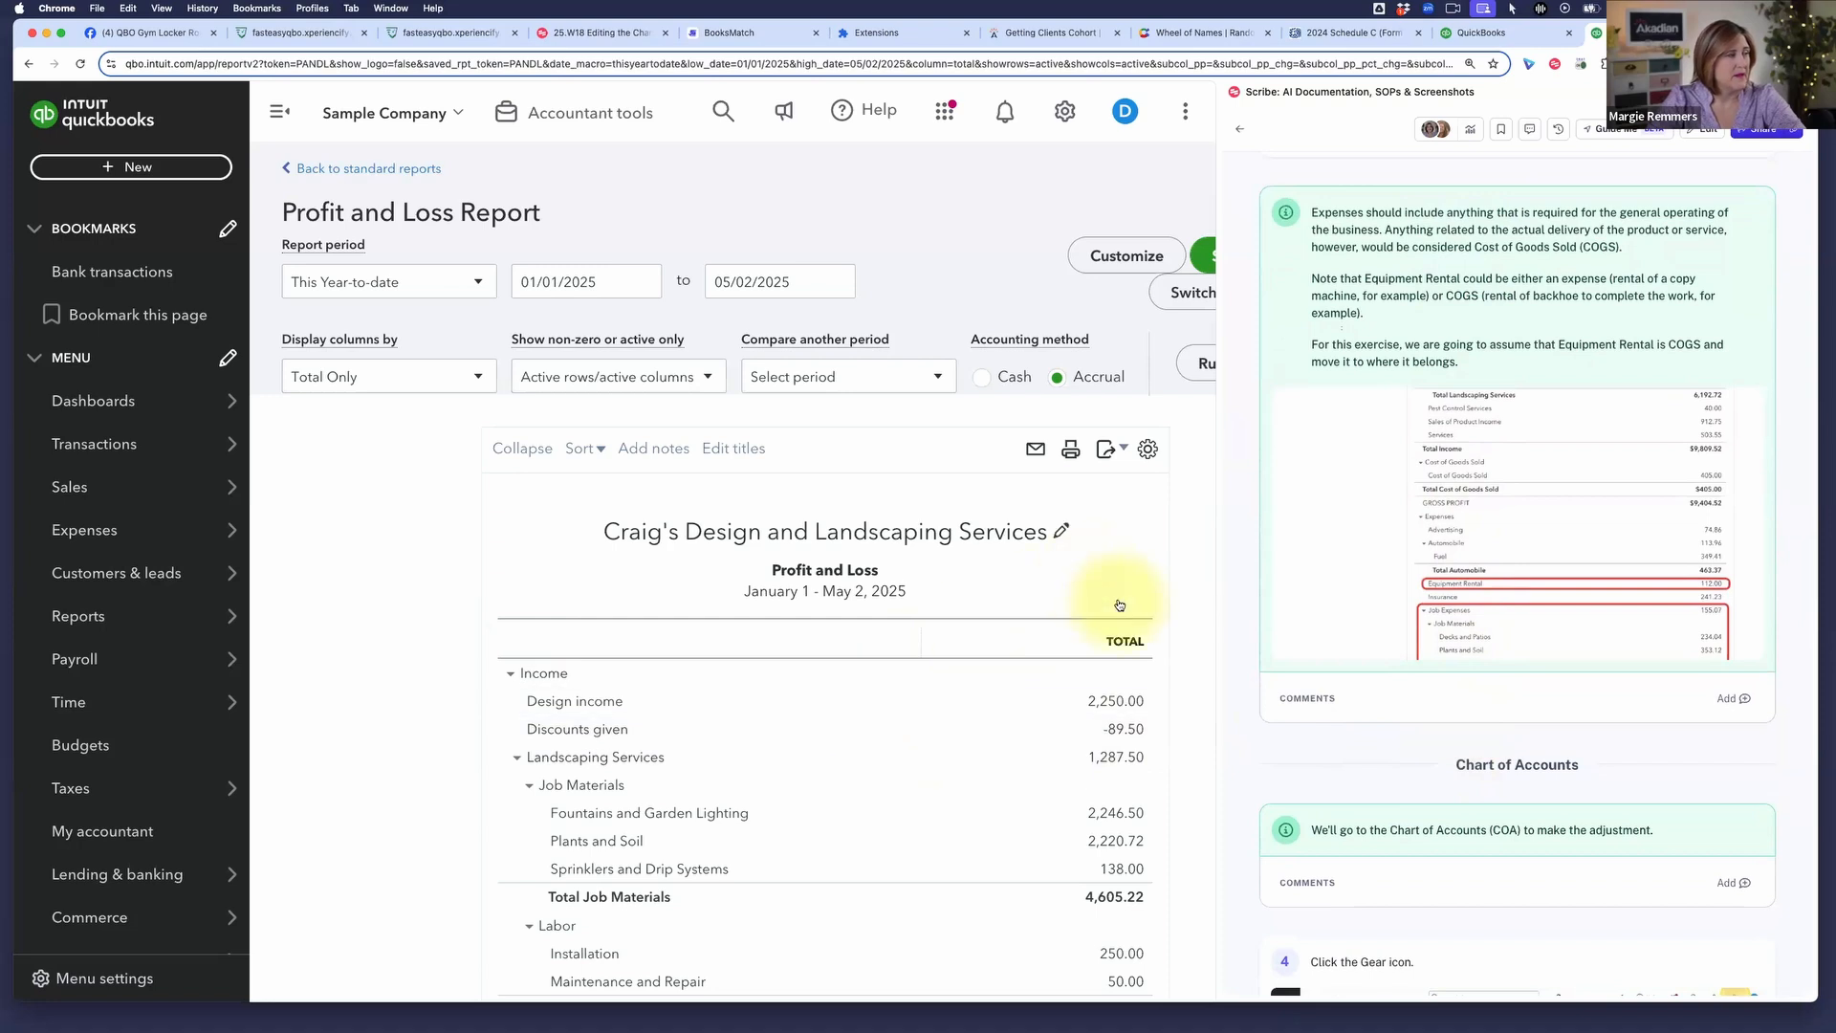
Examine the Profit and Loss report from income through expenses, comparing Cost of Goods Sold with Equipment Rental and Job Expenses
scroll(1115, 606, down, 2)
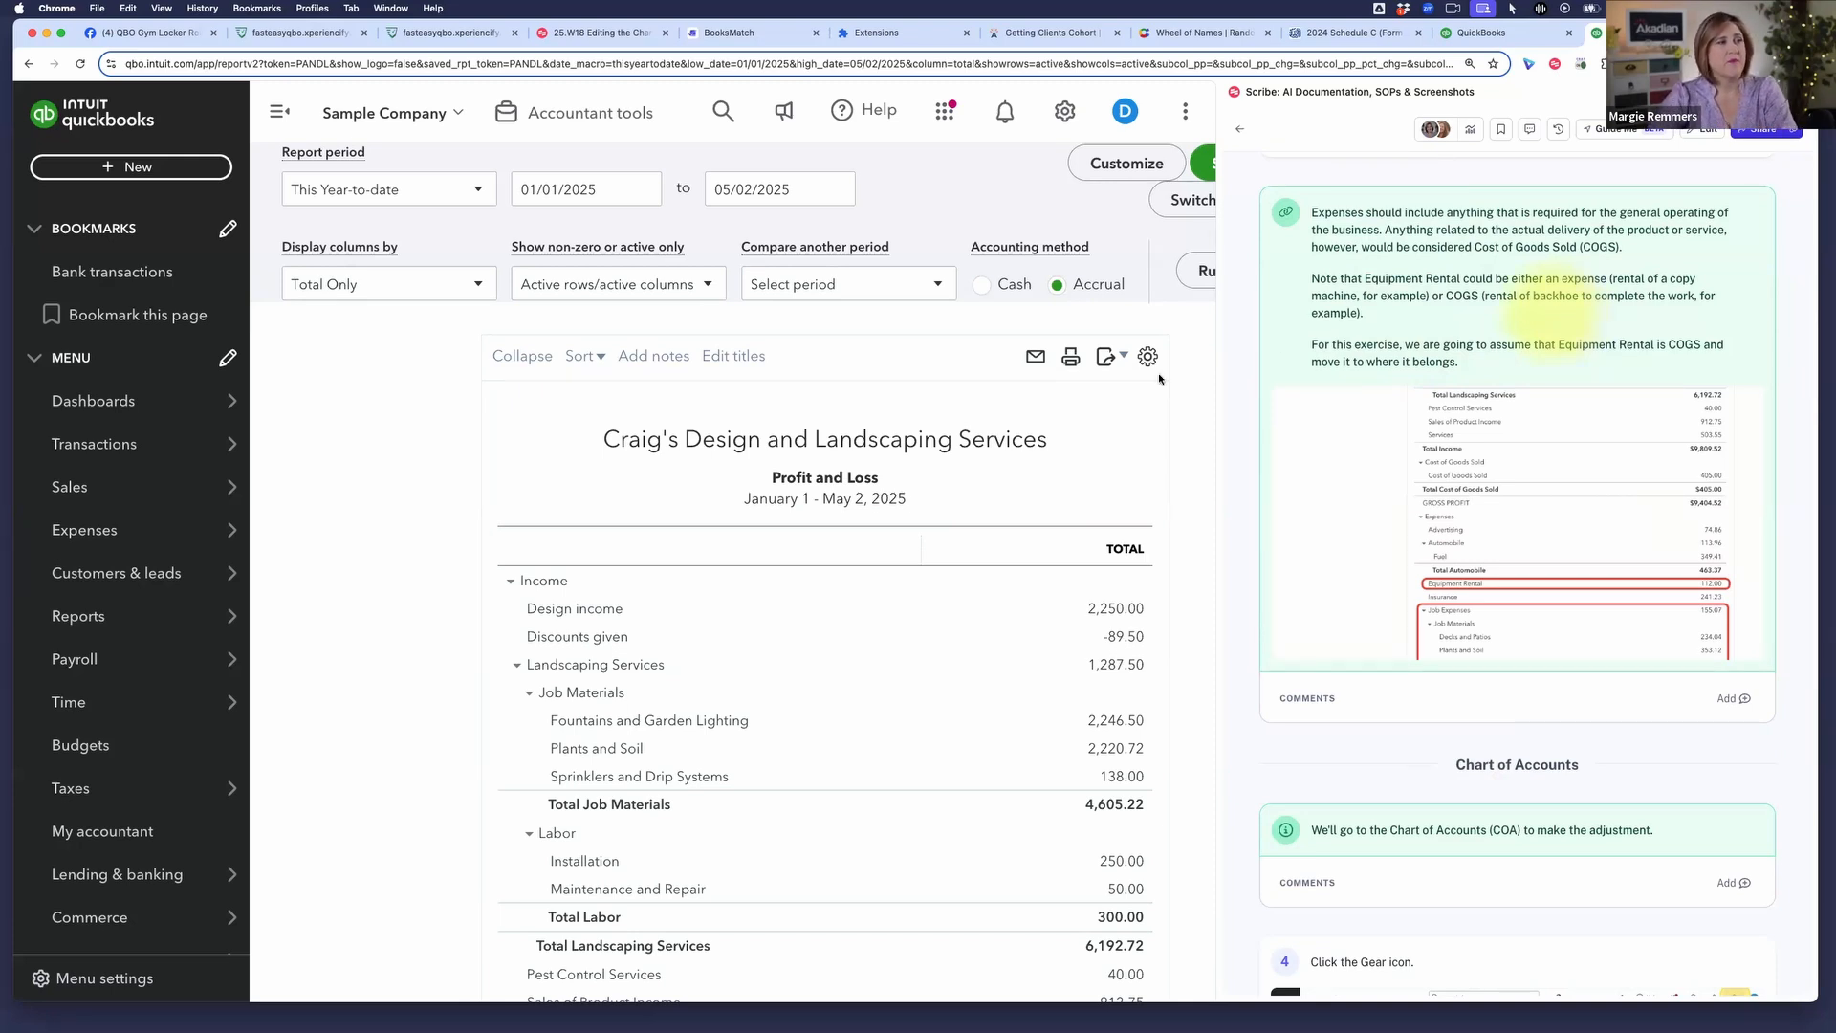
scroll(1033, 620, down, 5)
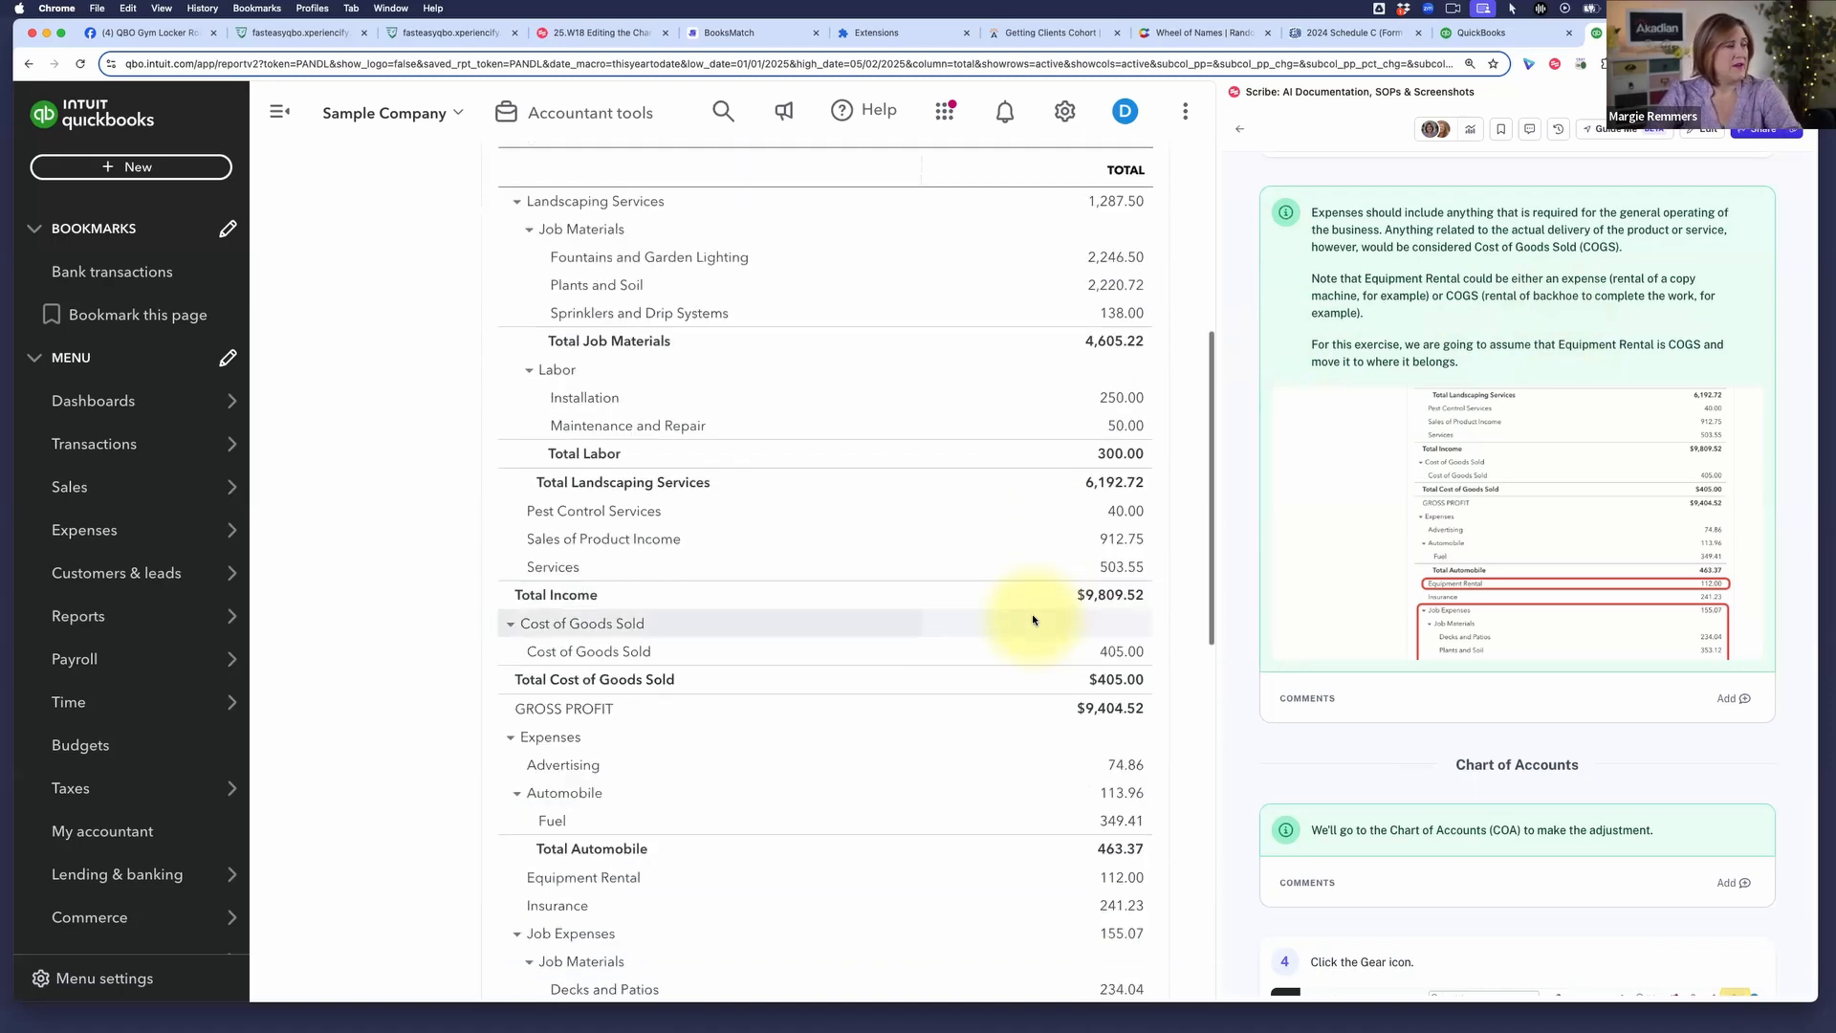
scroll(1033, 620, up, 3)
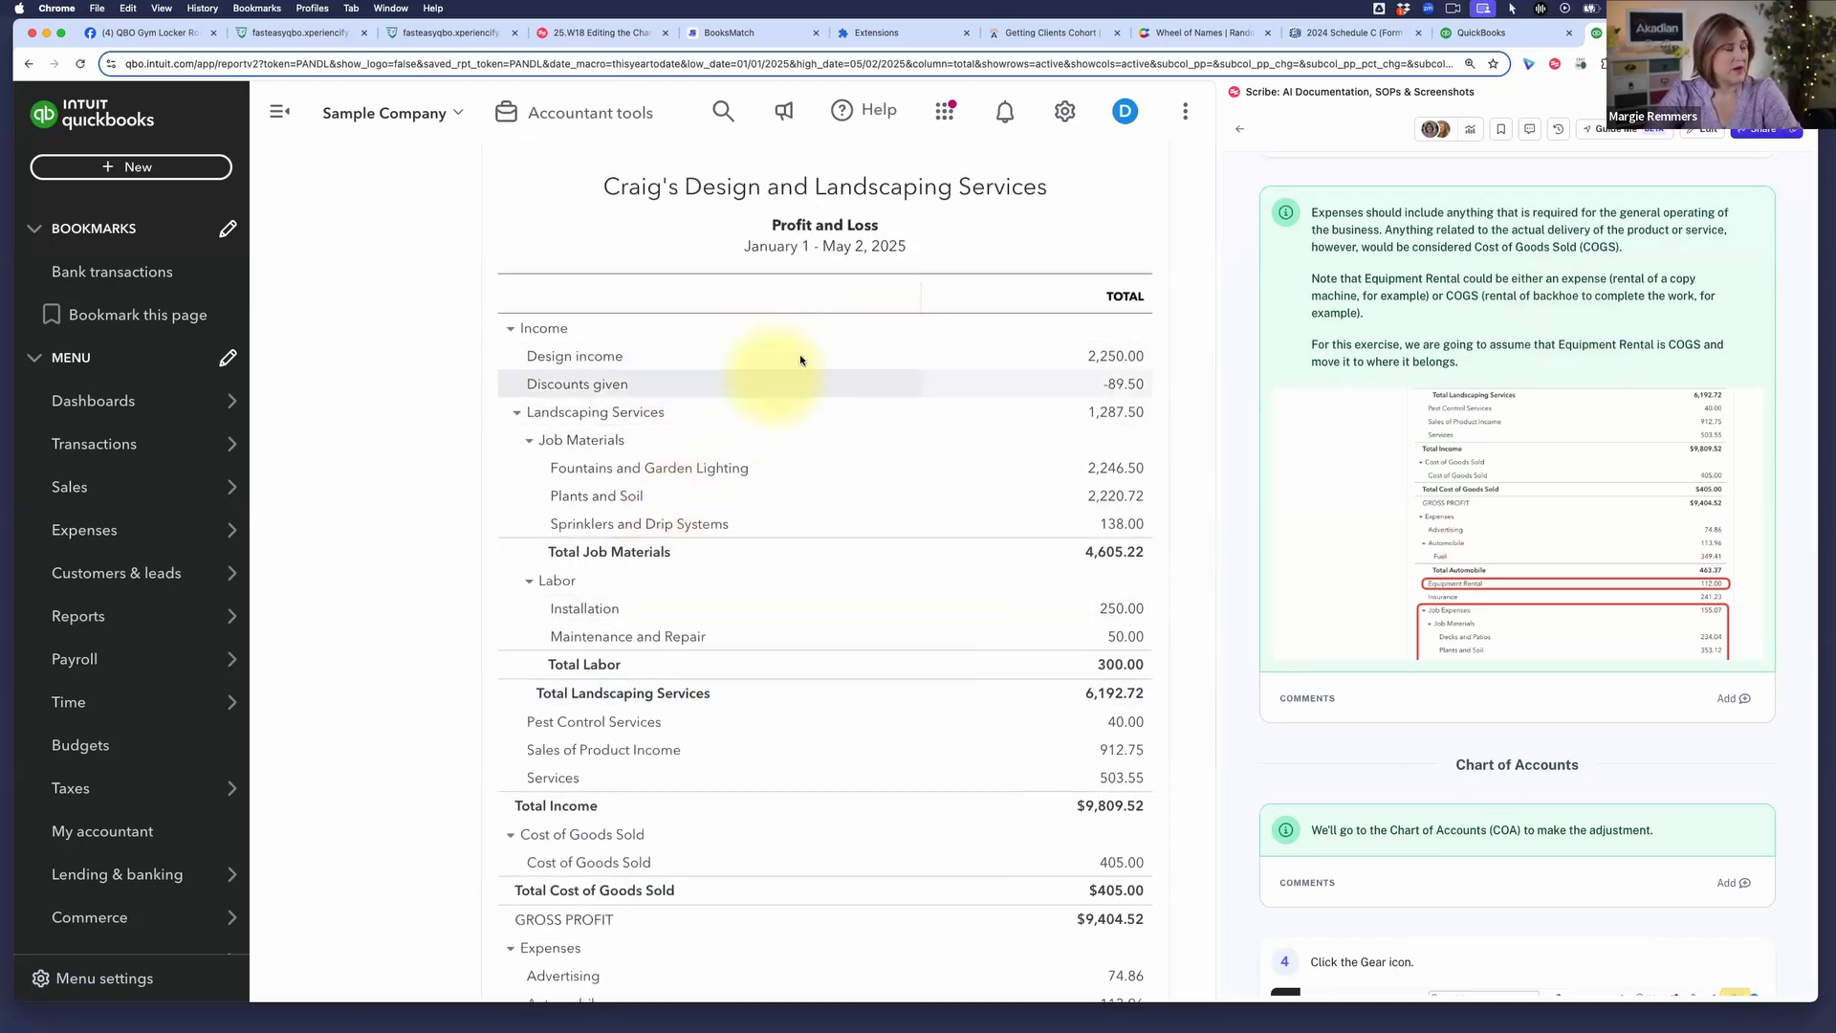
scroll(780, 382, down, 6)
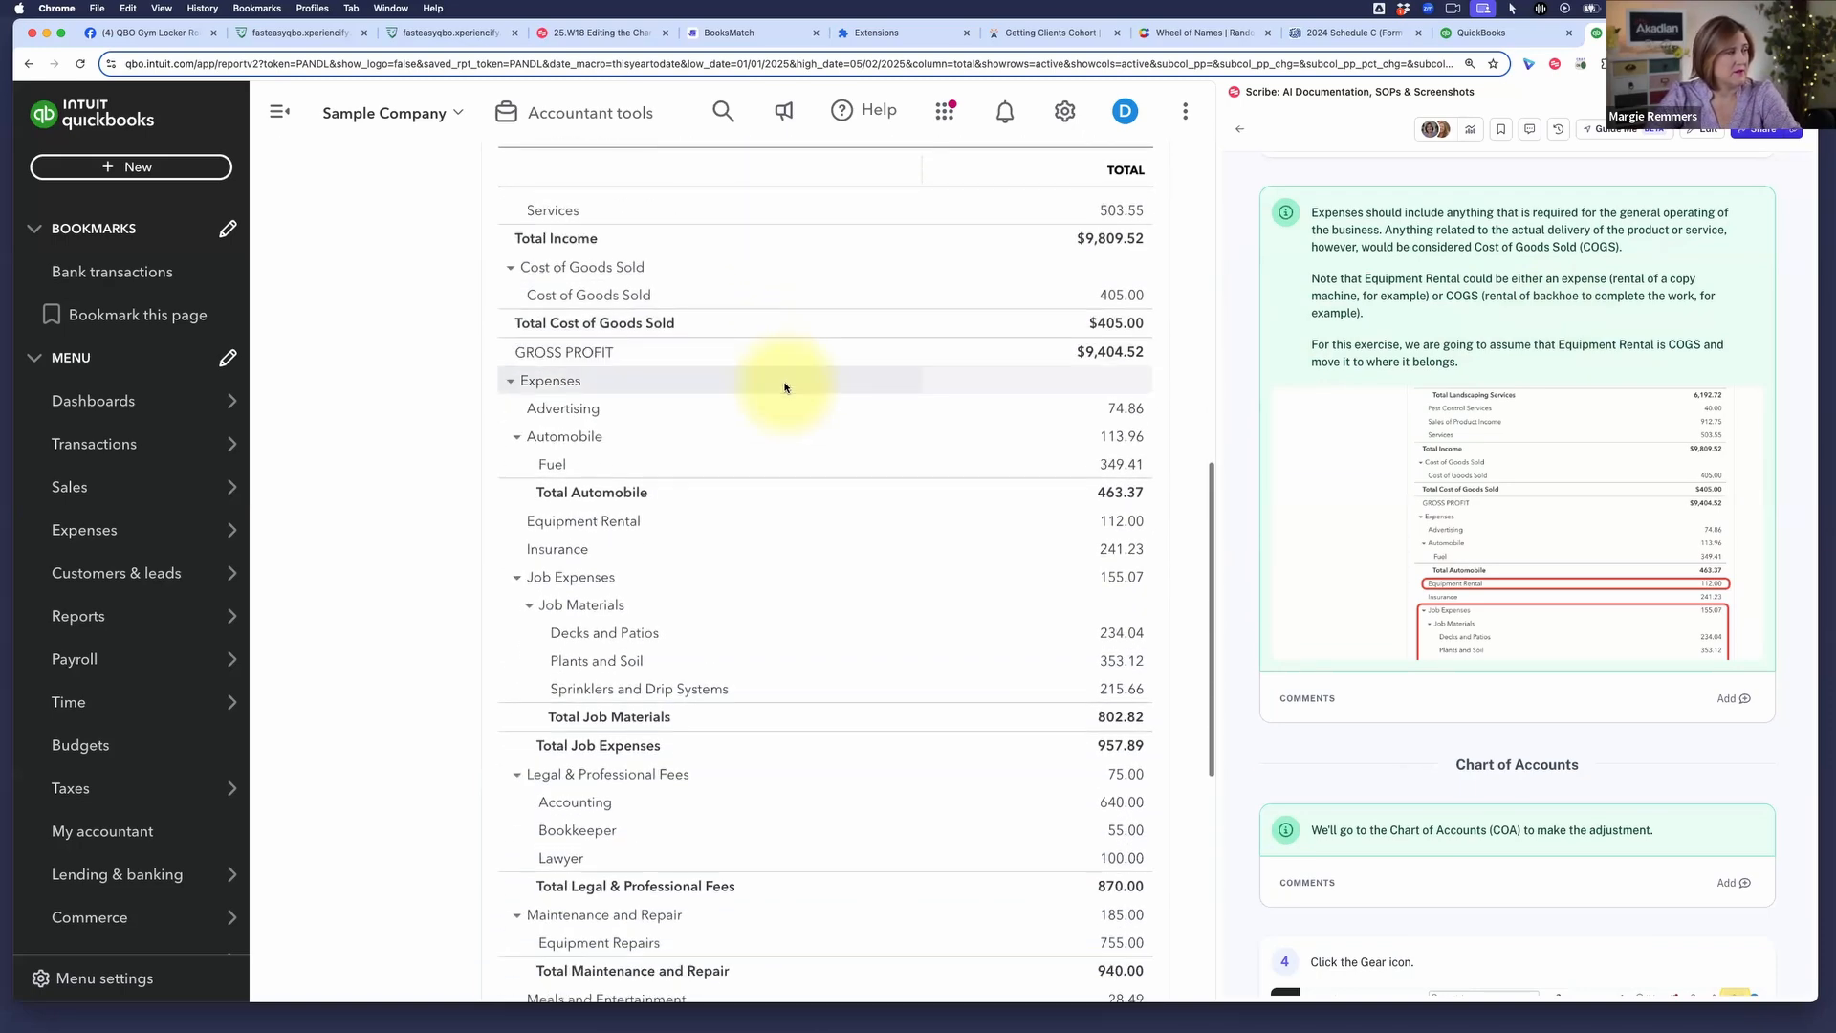
scroll(759, 479, down, 1)
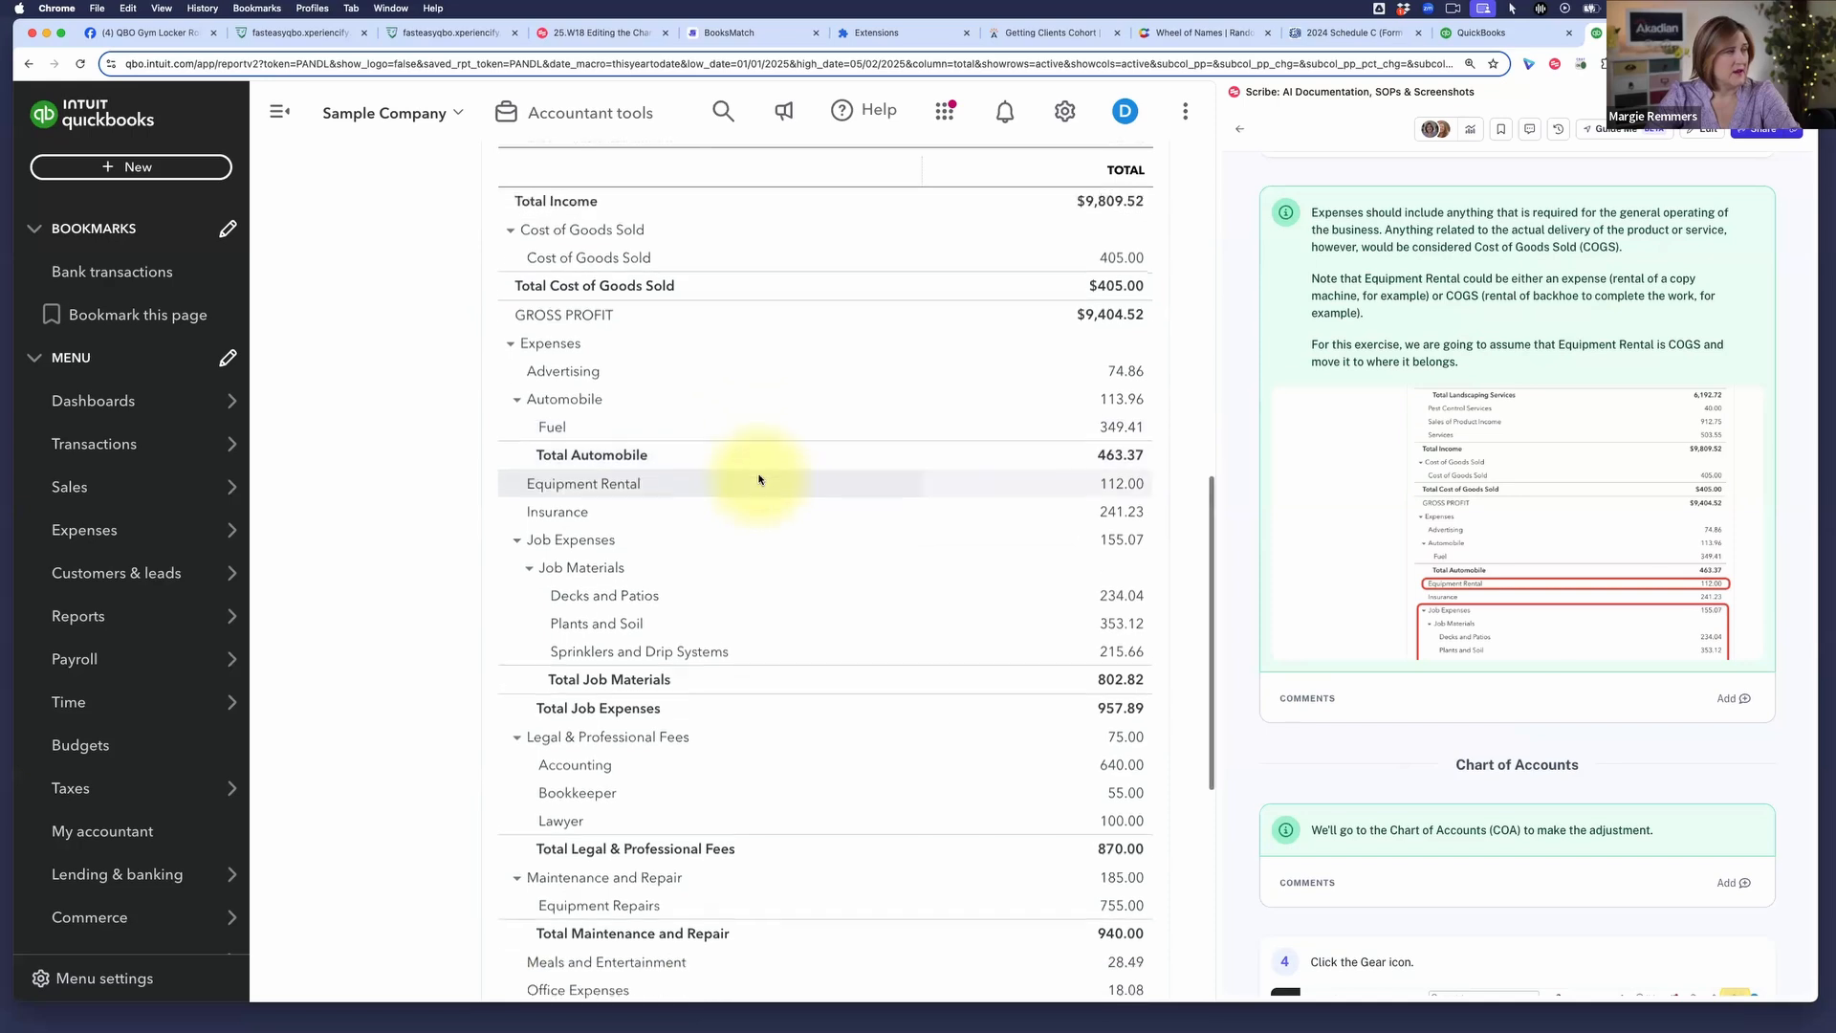
scroll(659, 359, up, 1)
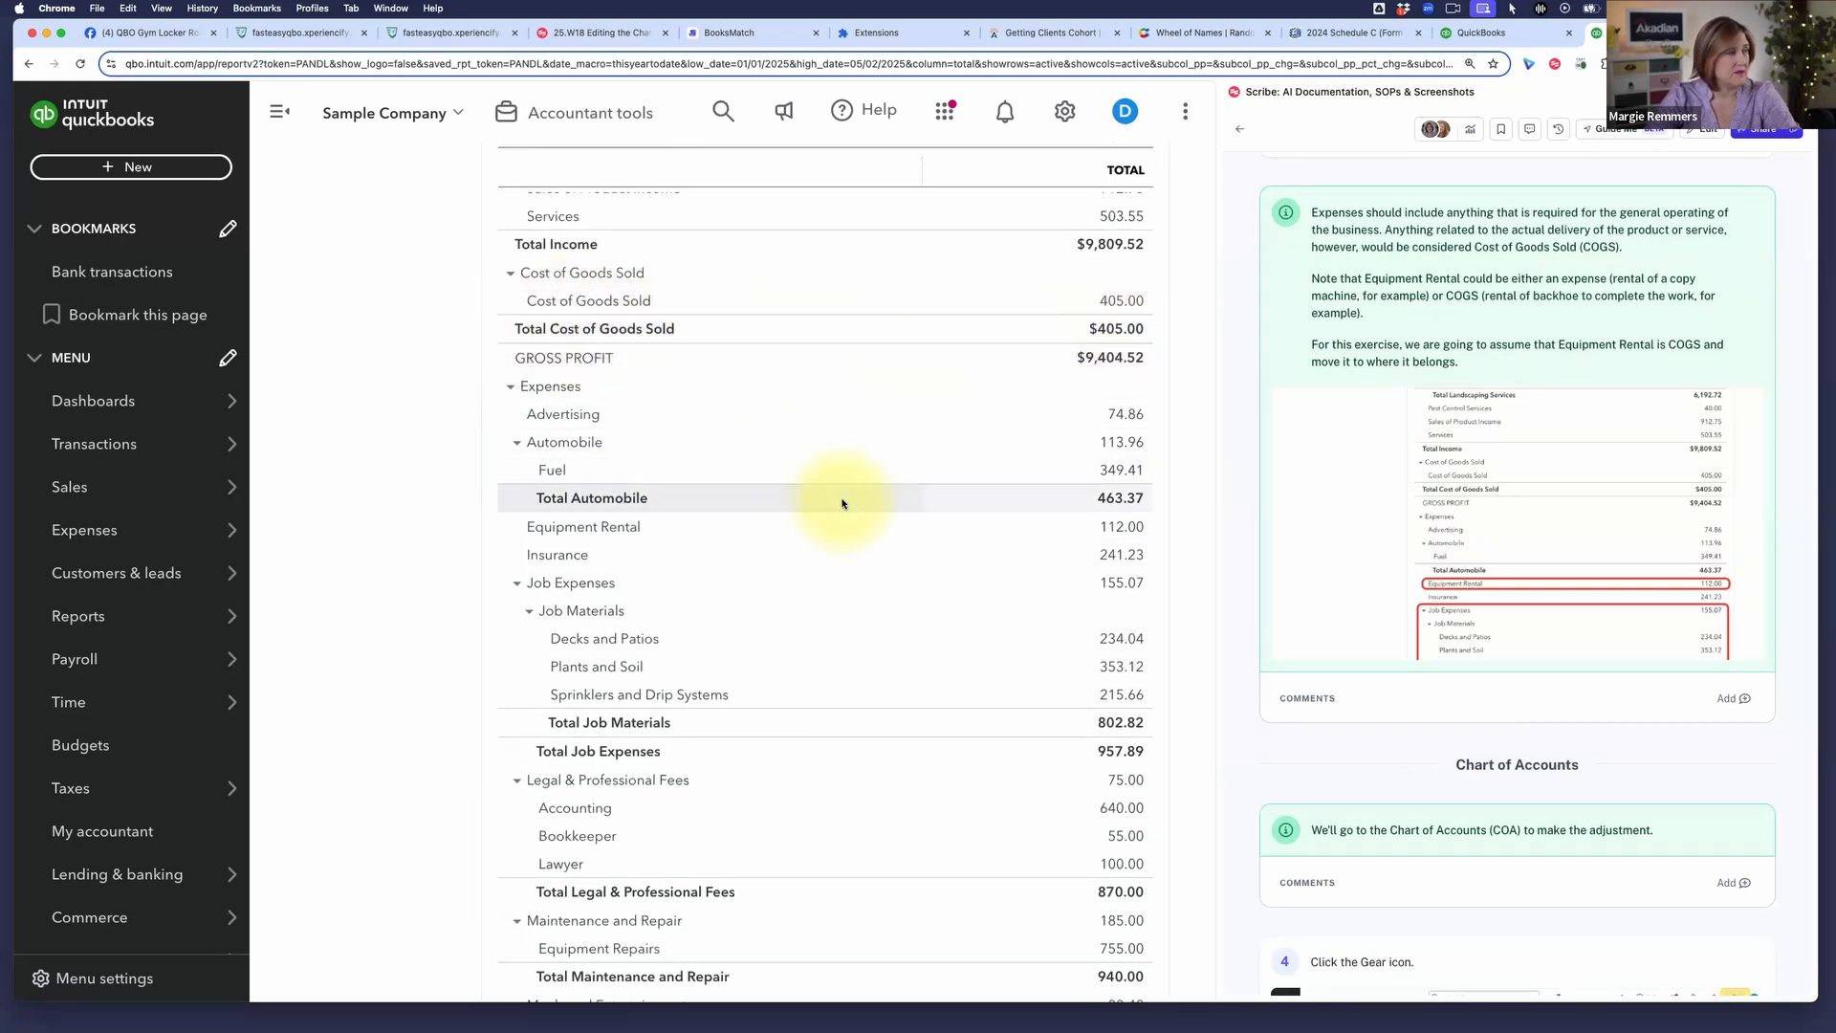
scroll(843, 503, down, 6)
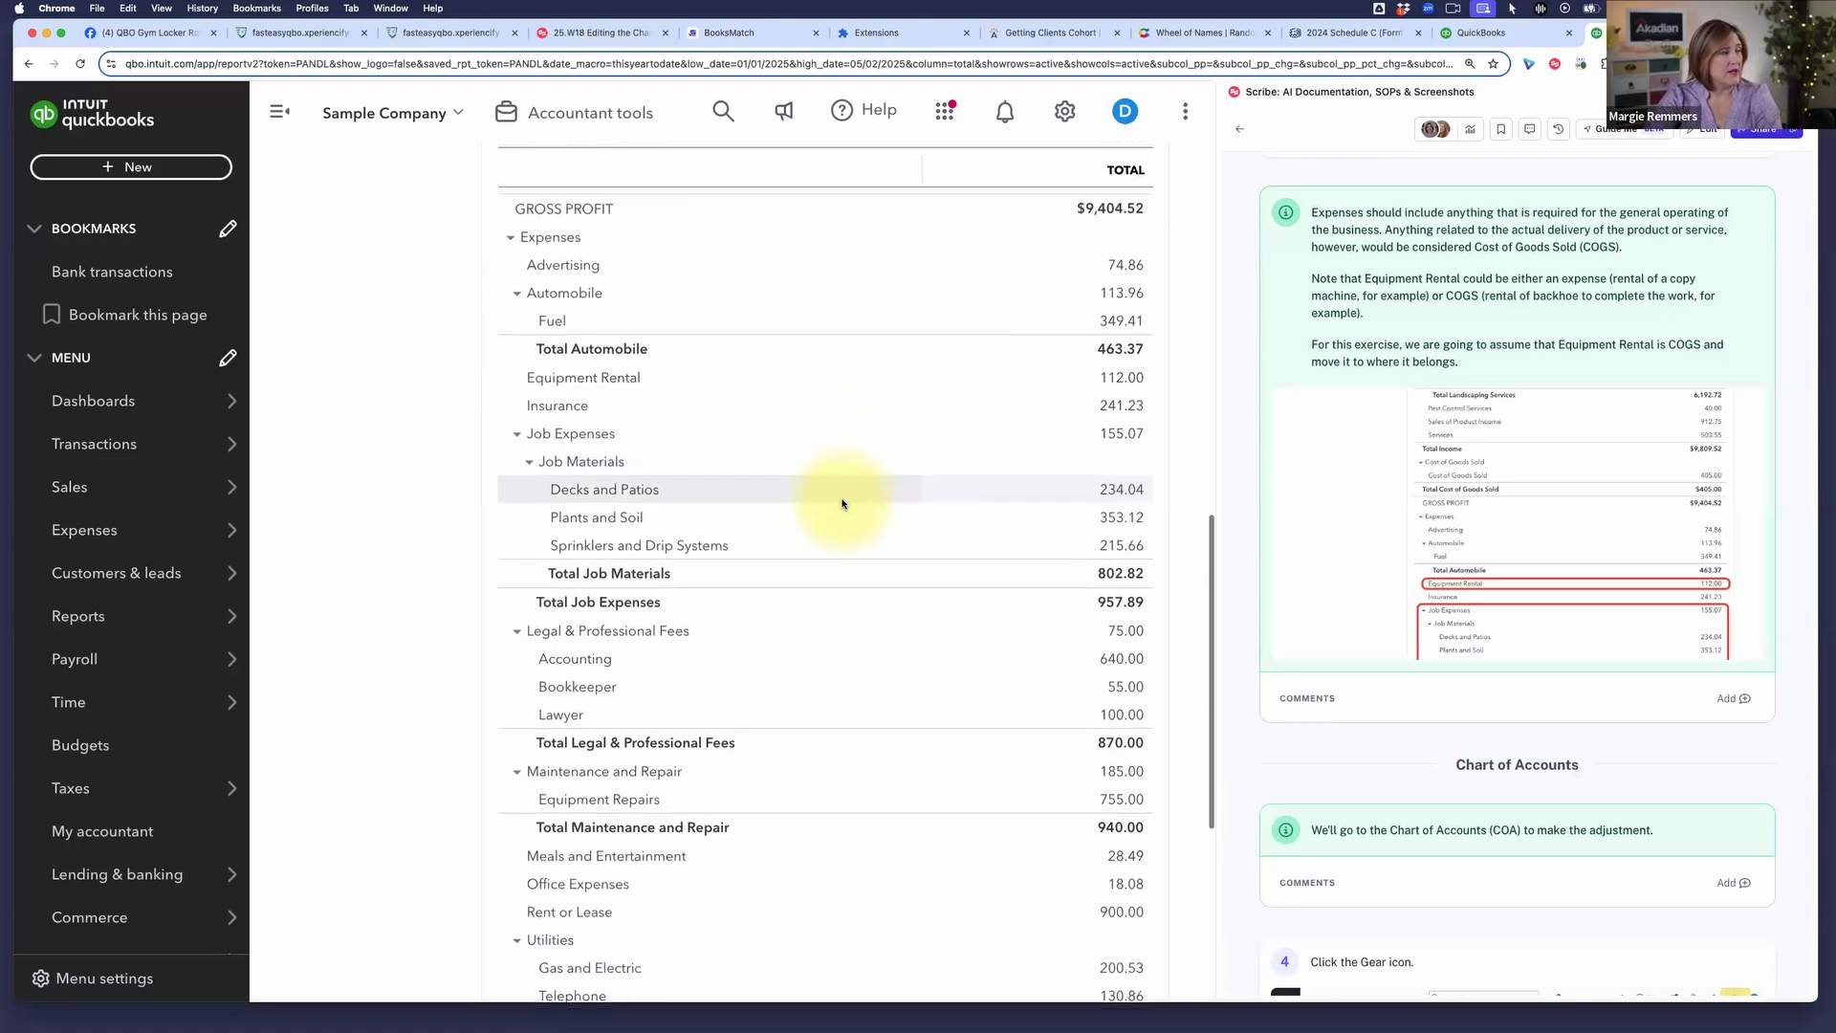
scroll(842, 501, up, 2)
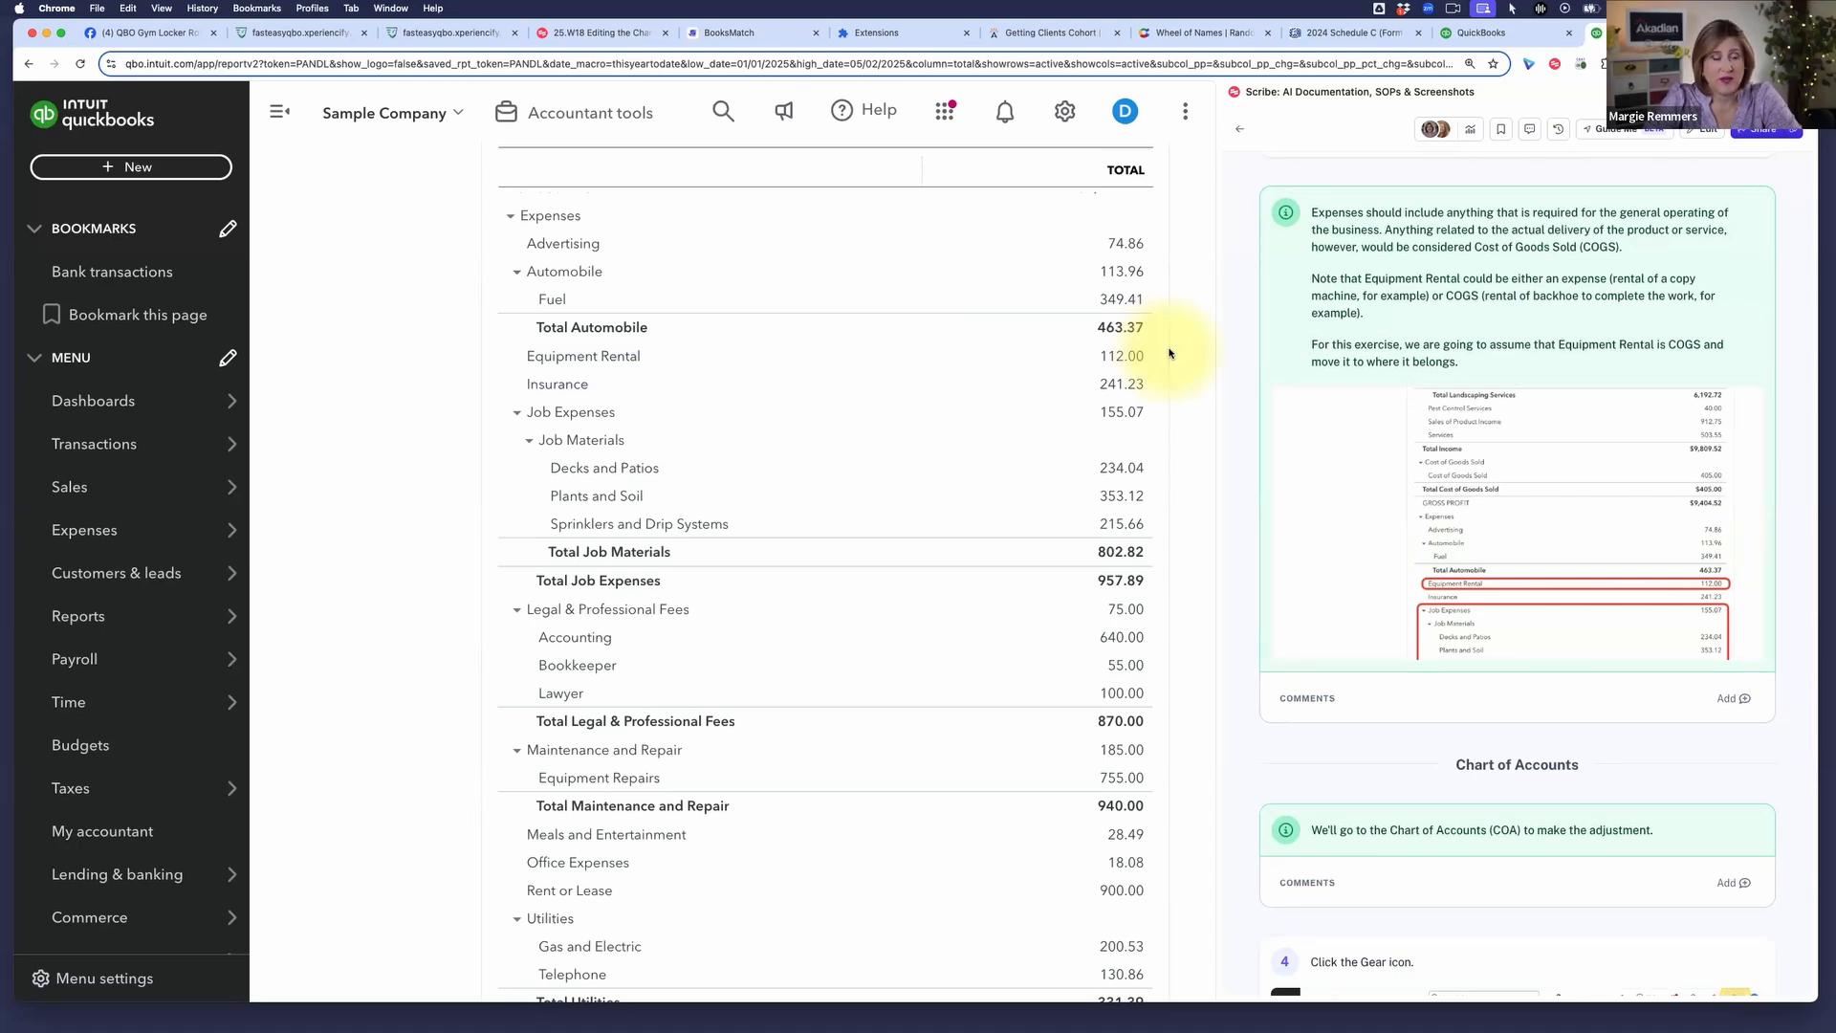
scroll(1167, 355, up, 5)
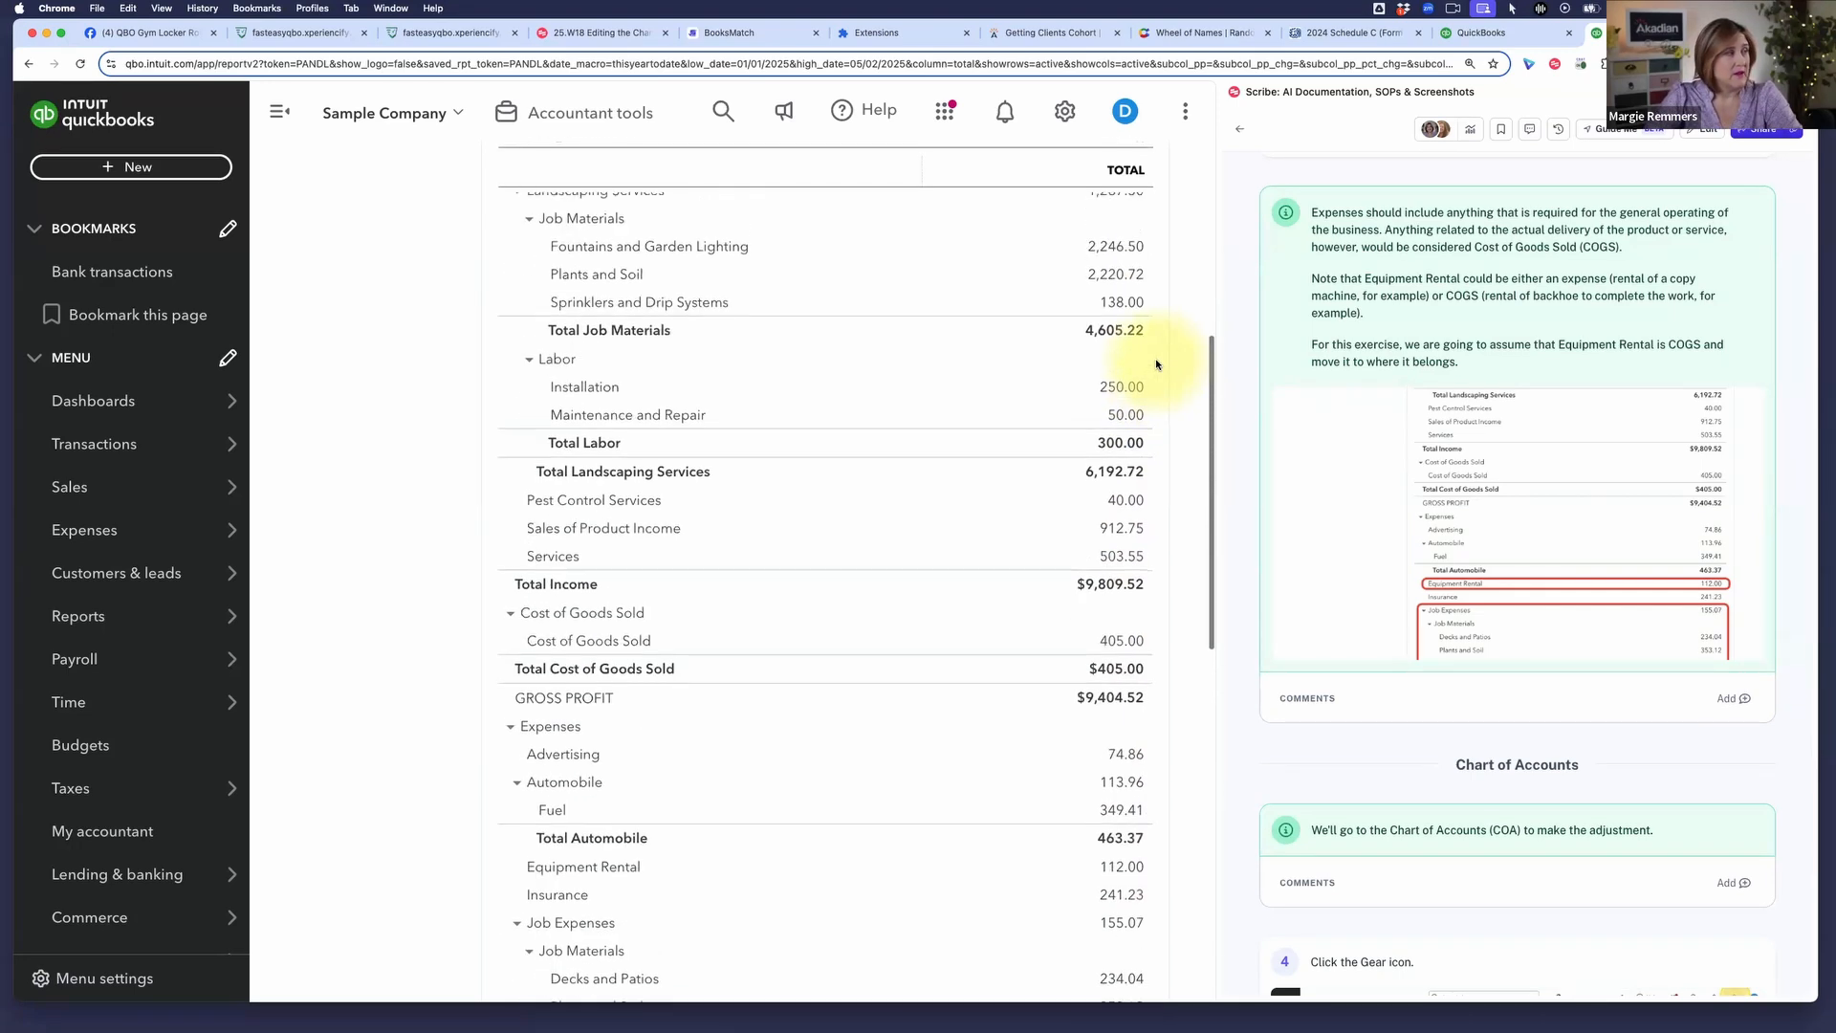
scroll(1053, 402, down, 2)
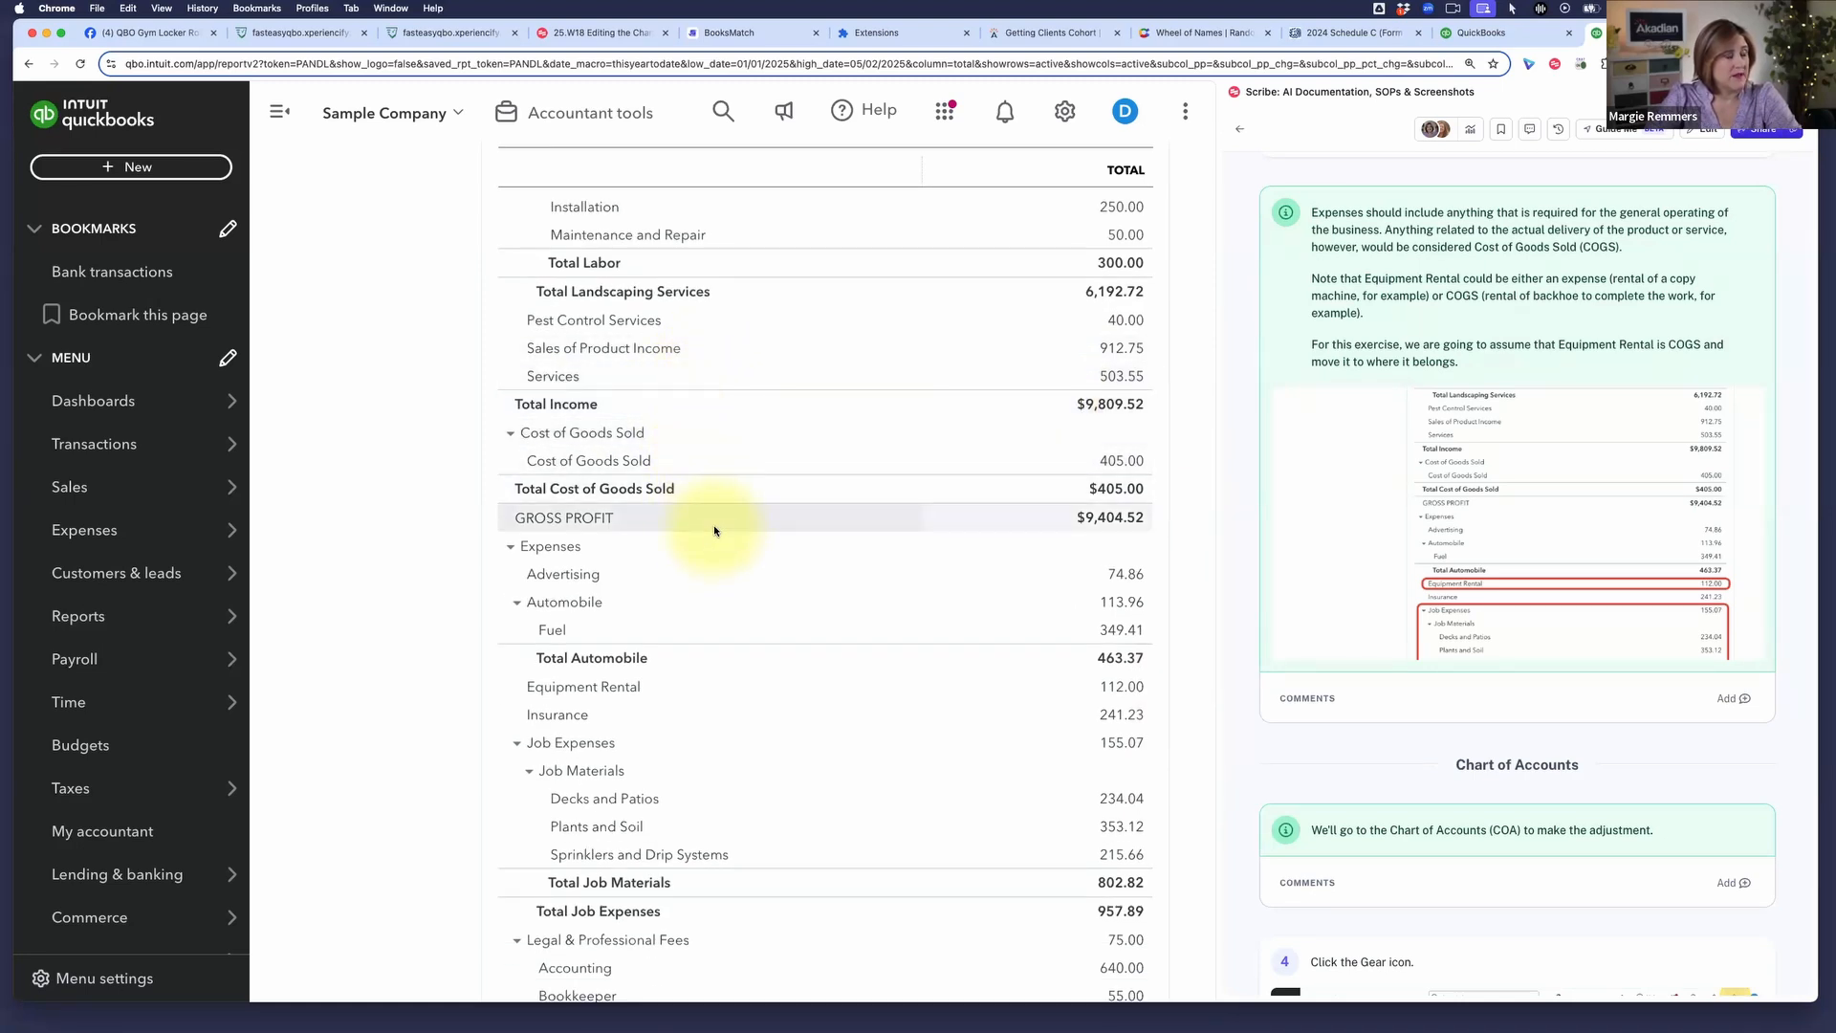
scroll(714, 530, down, 1)
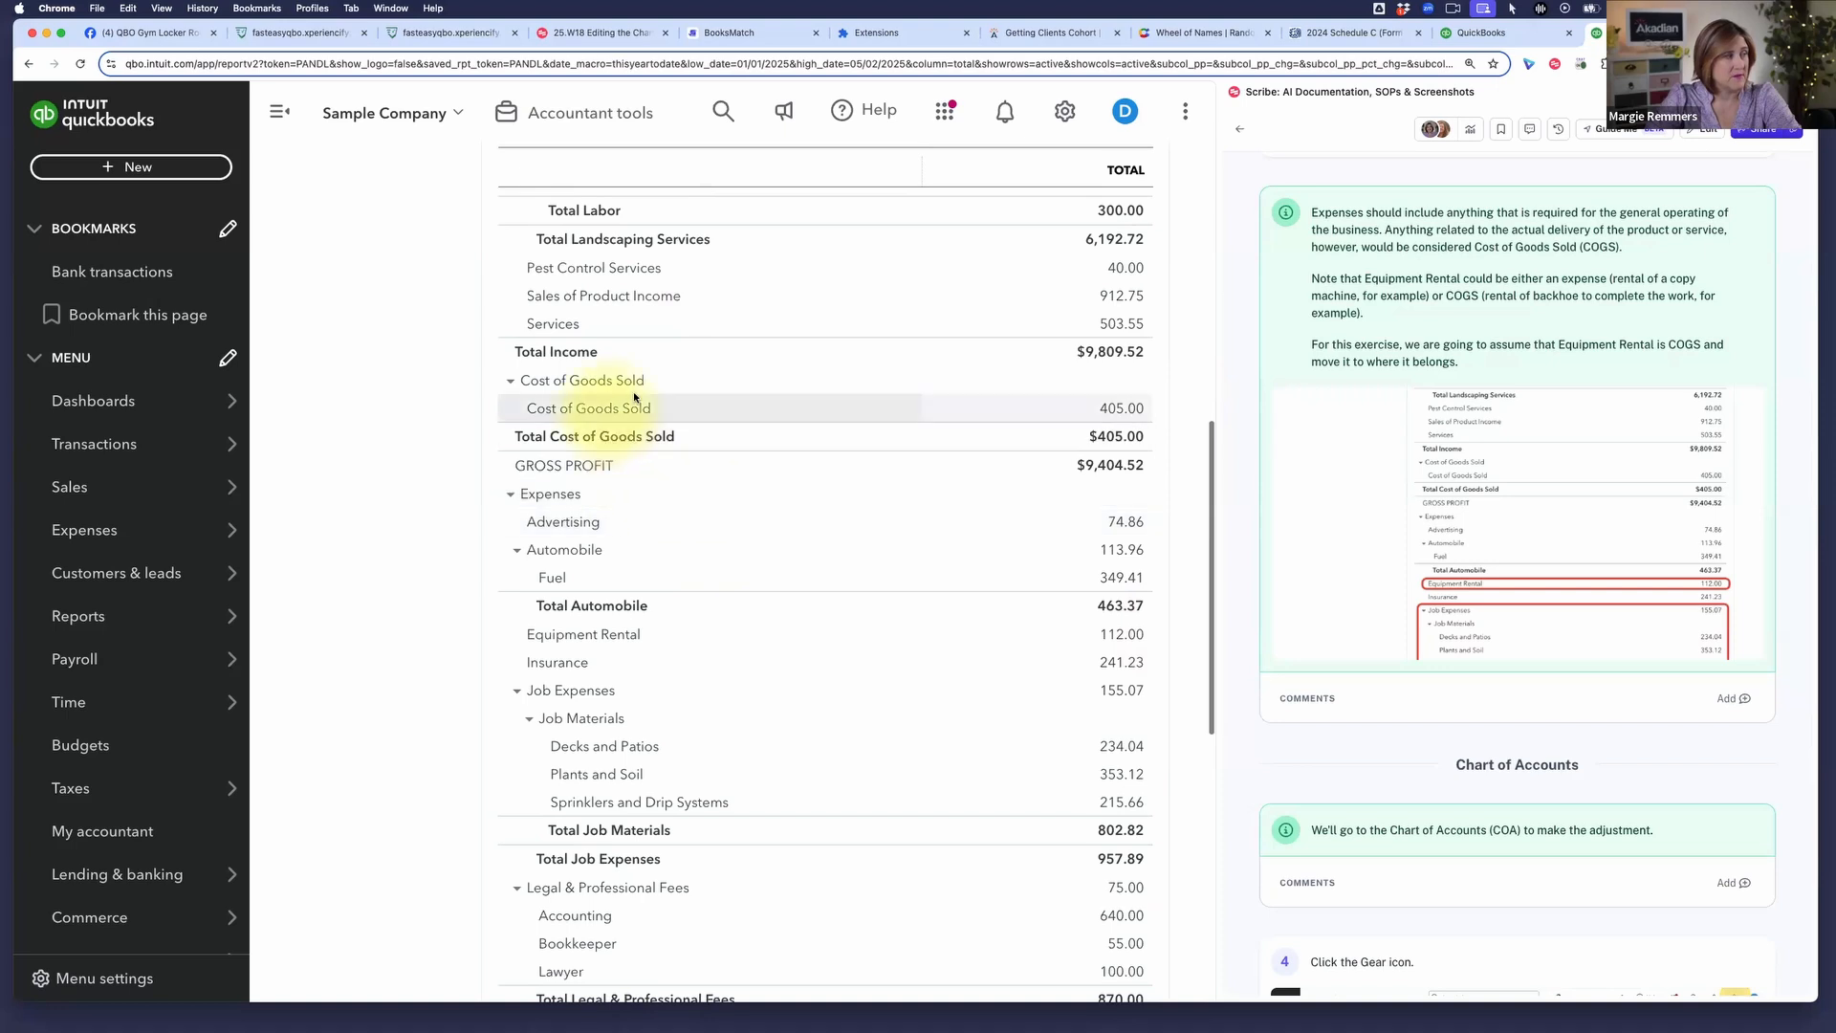
scroll(738, 543, down, 3)
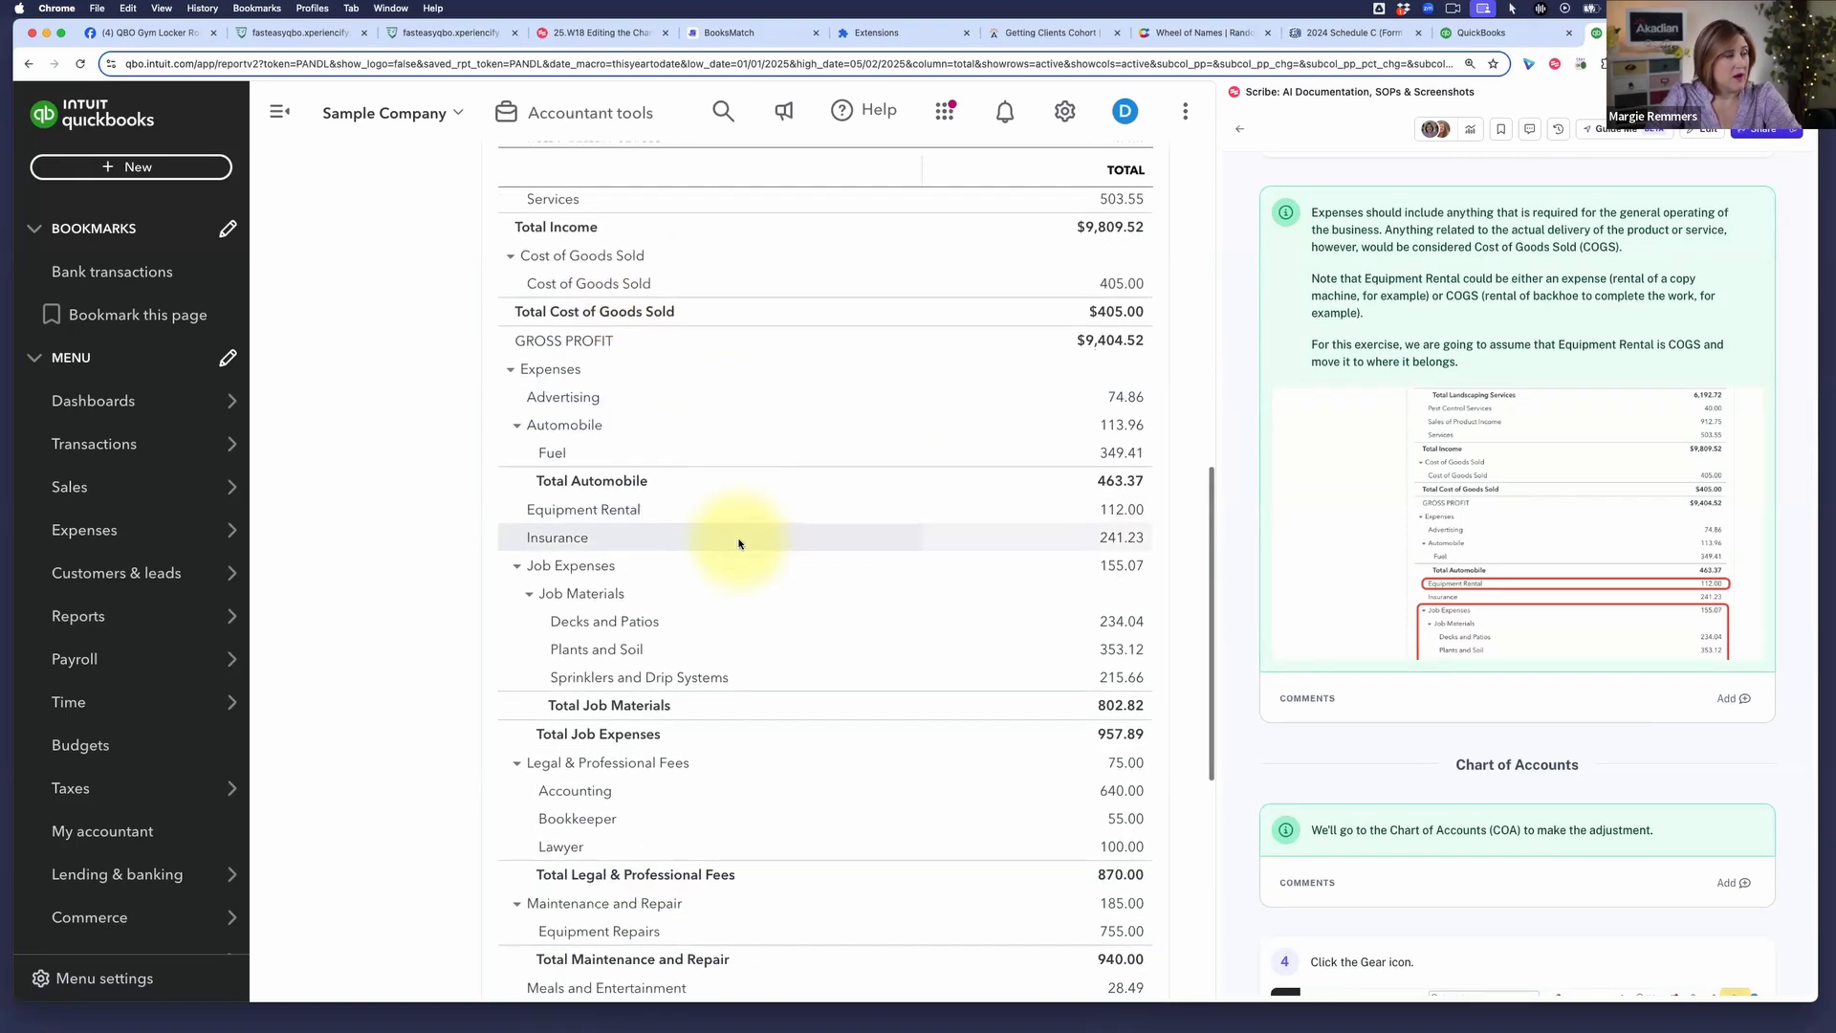
Follow guide steps 4 and 5 to open the Chart of accounts, and collapse the navigation sidebar to widen the list
scroll(1343, 641, down, 6)
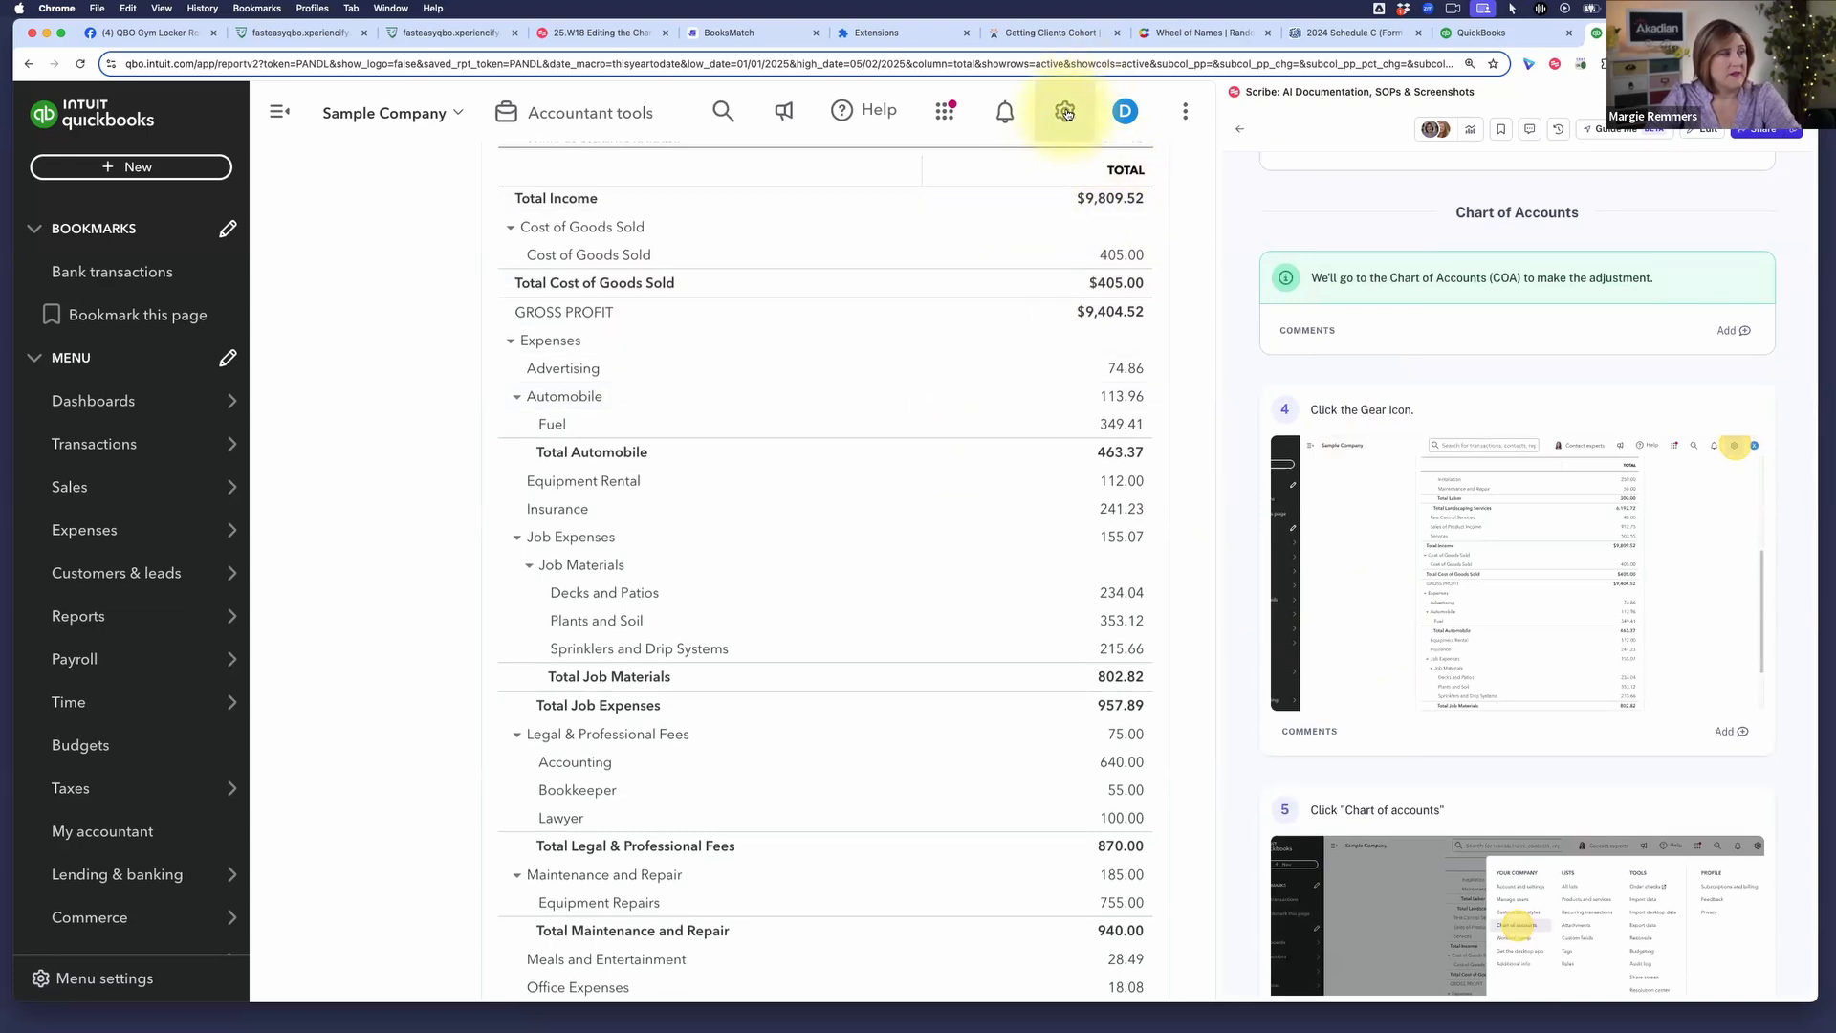
click(1068, 111)
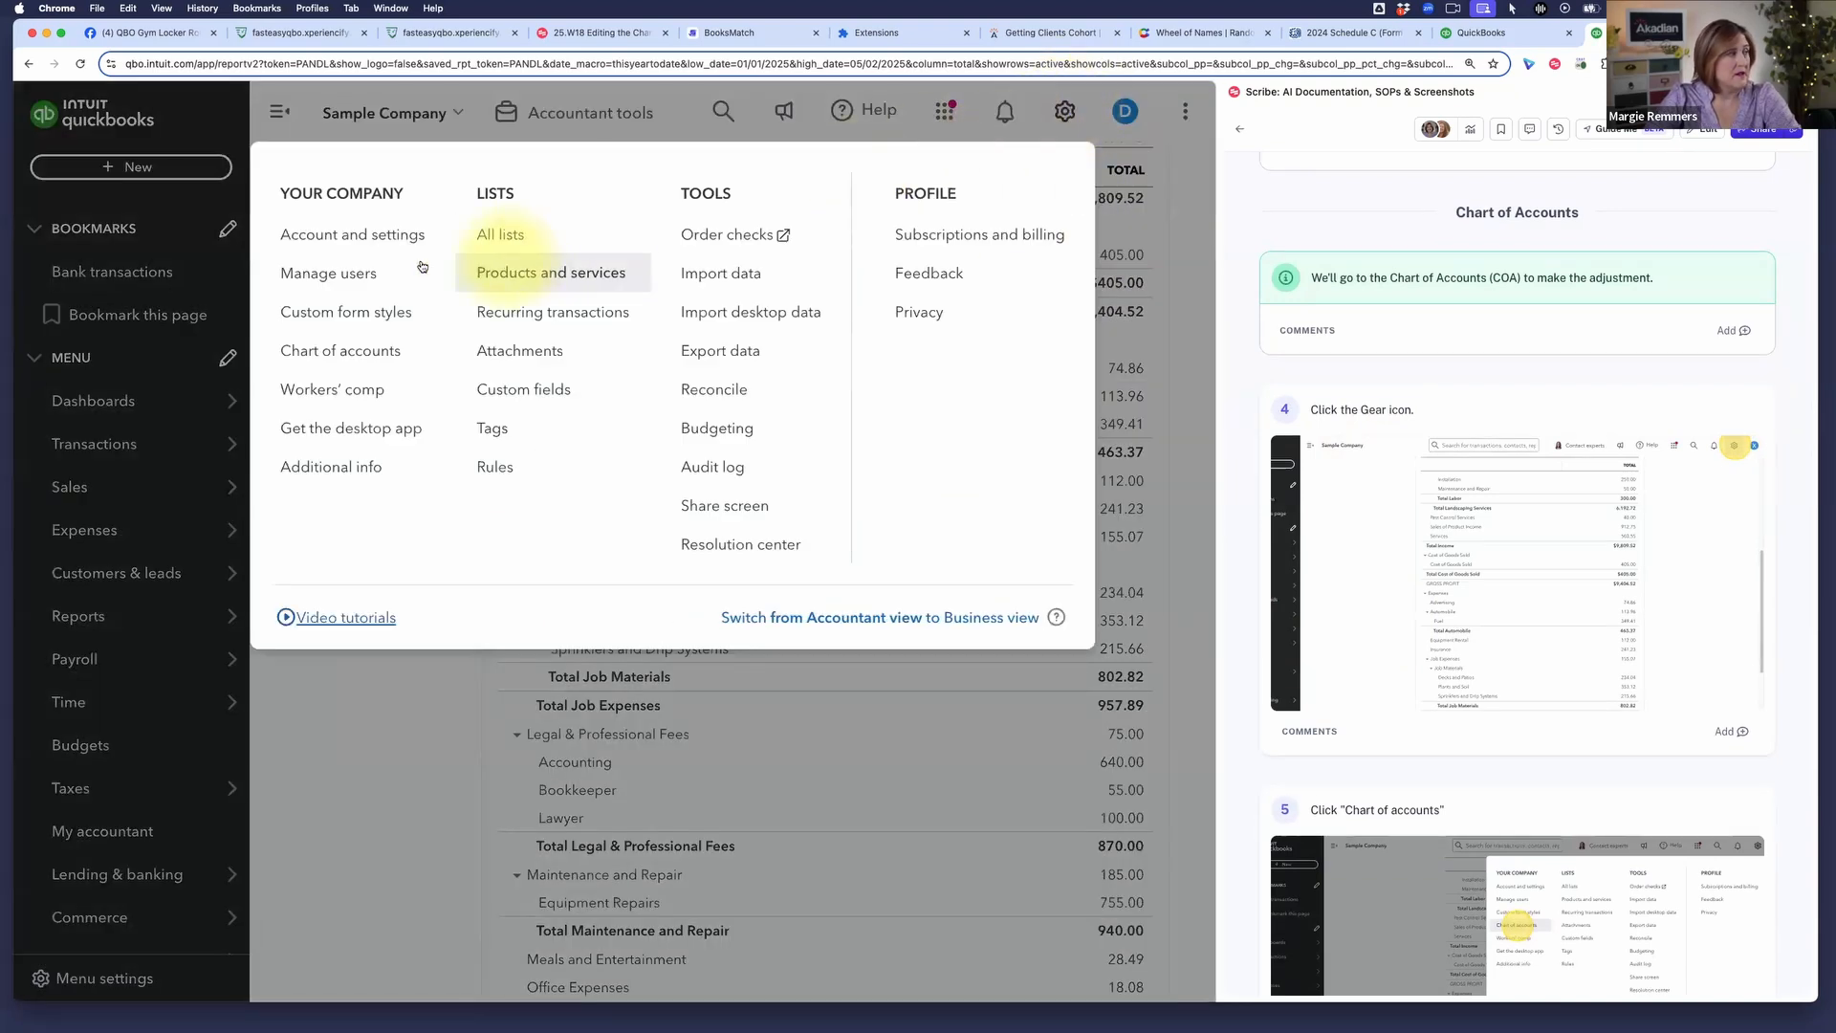
click(376, 351)
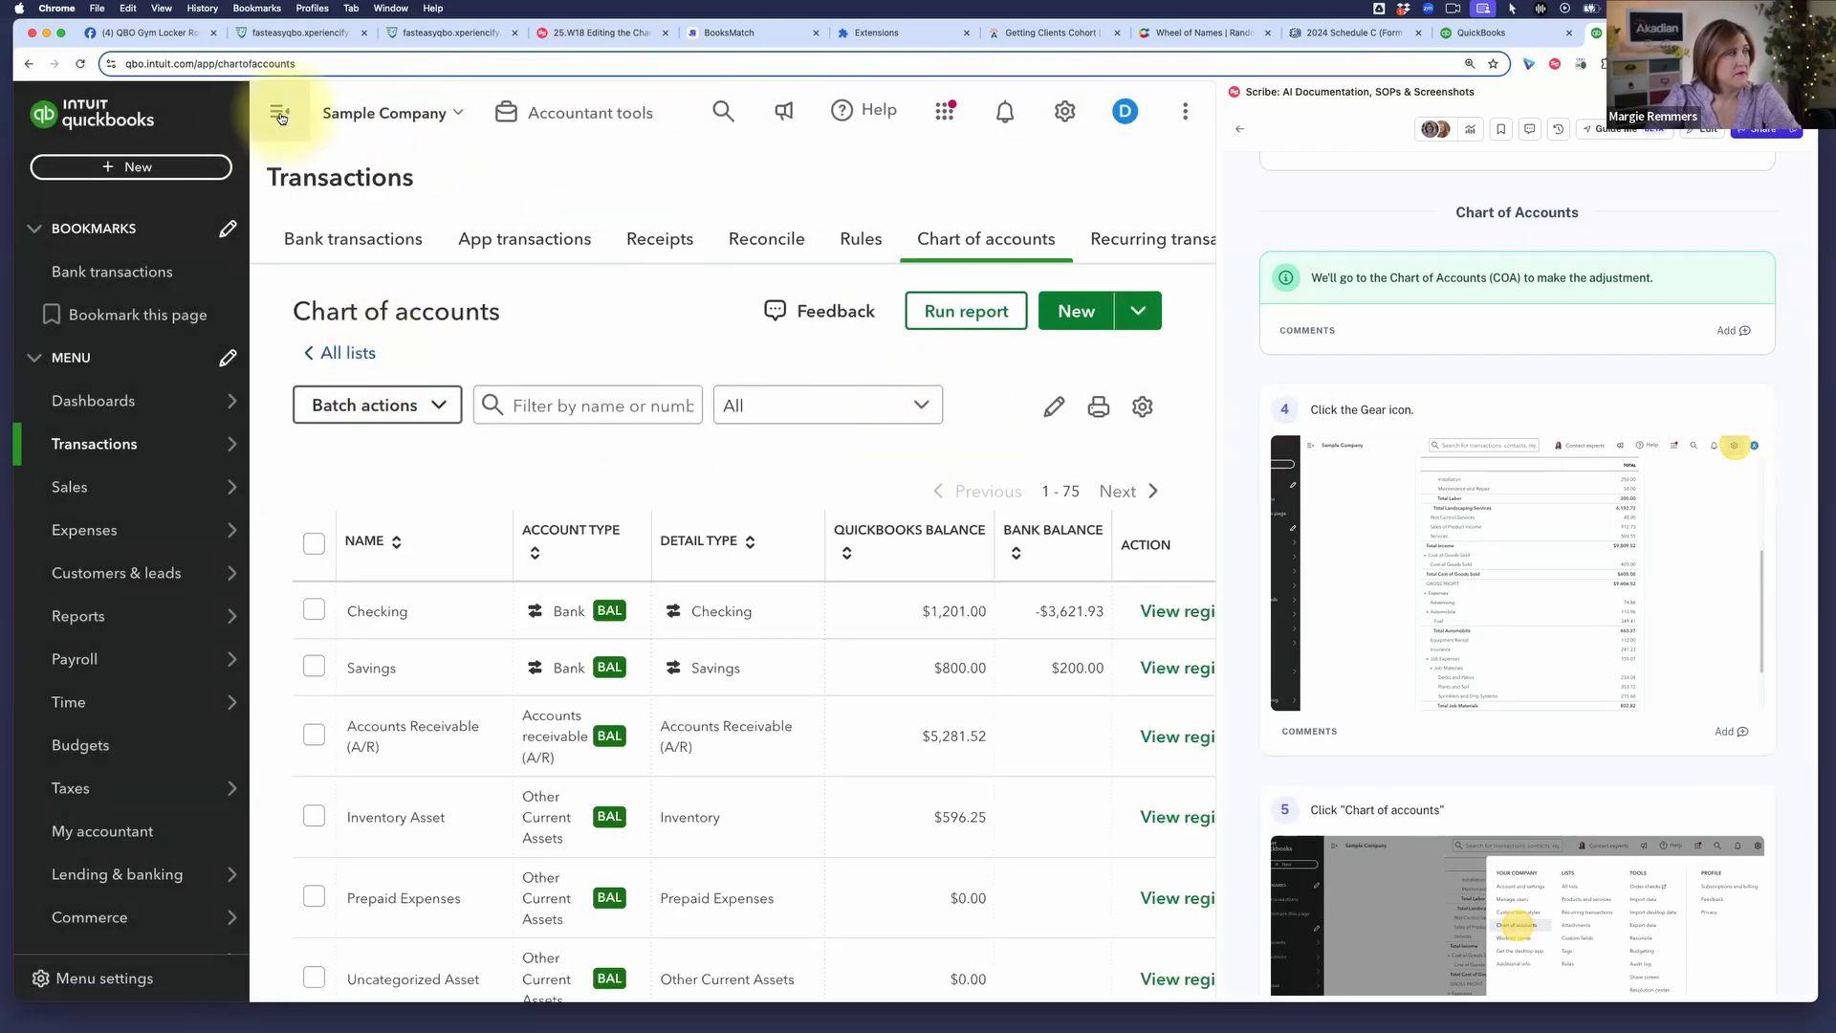
click(278, 112)
click(1062, 293)
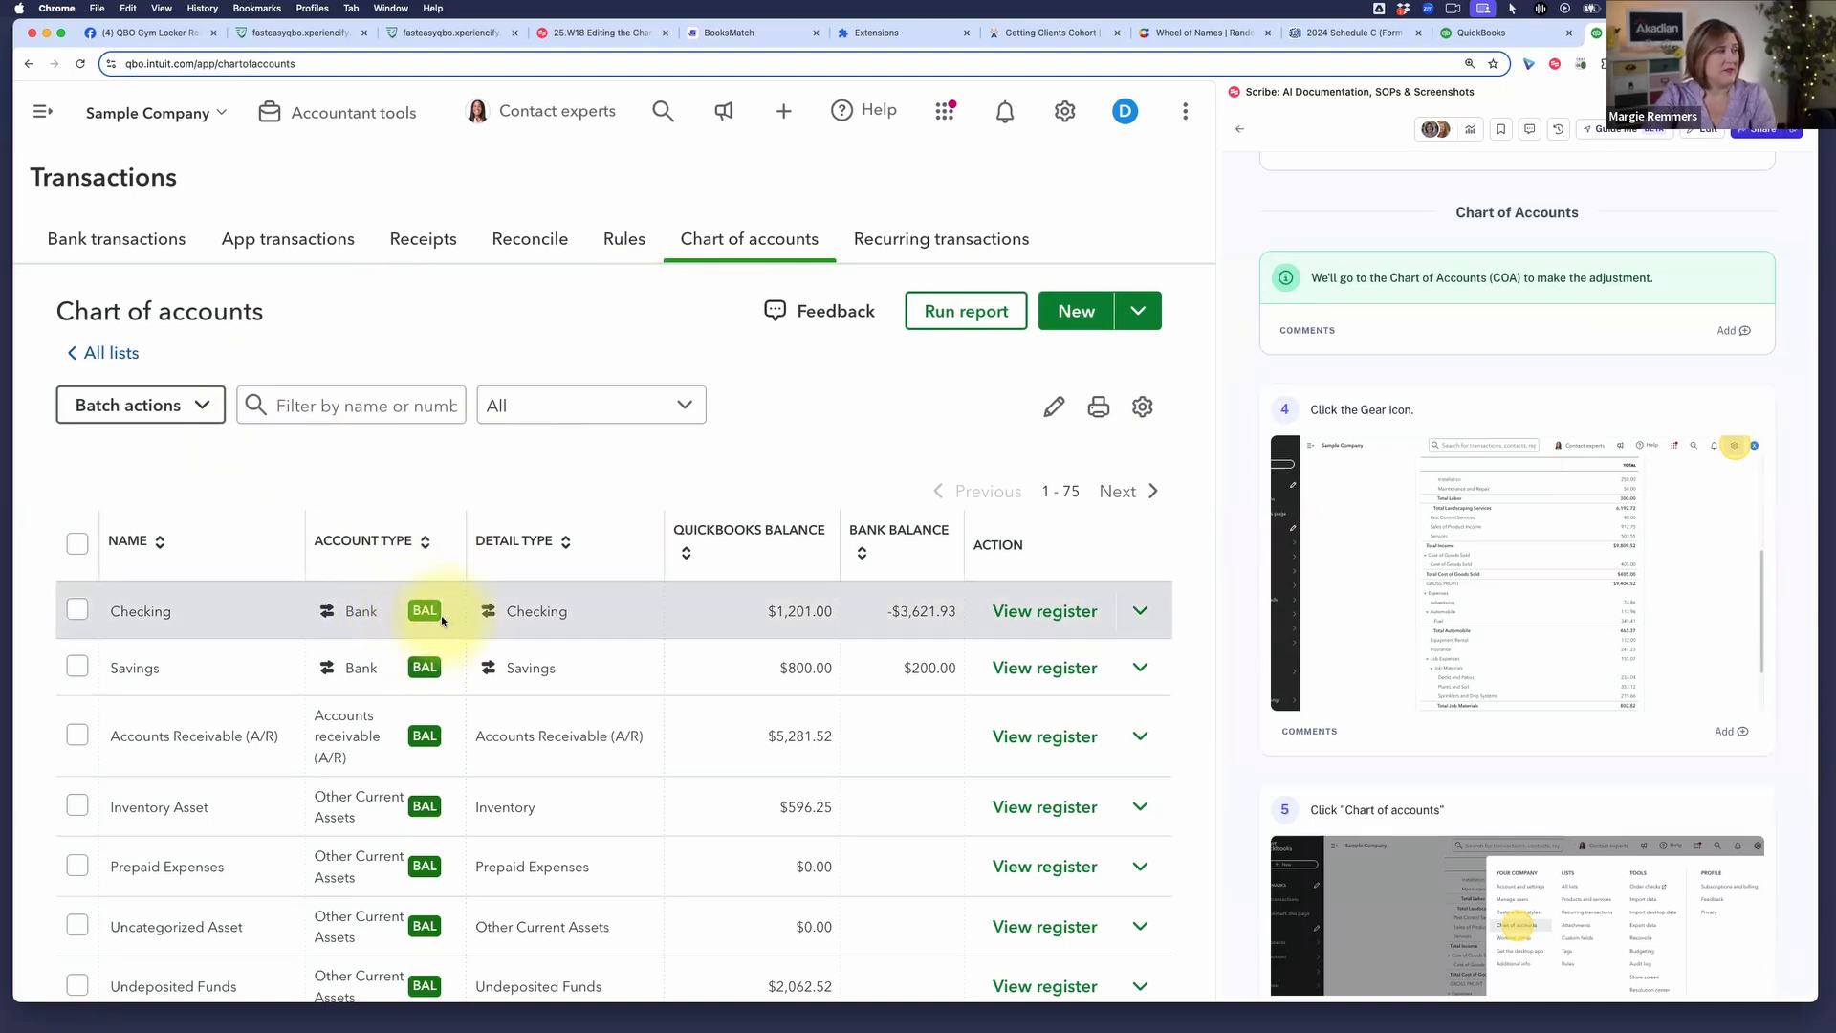
Examine the chart of accounts from the bank accounts through the Job Expenses subaccounts, comparing account types and the BAL and P&L labels
scroll(440, 616, down, 2)
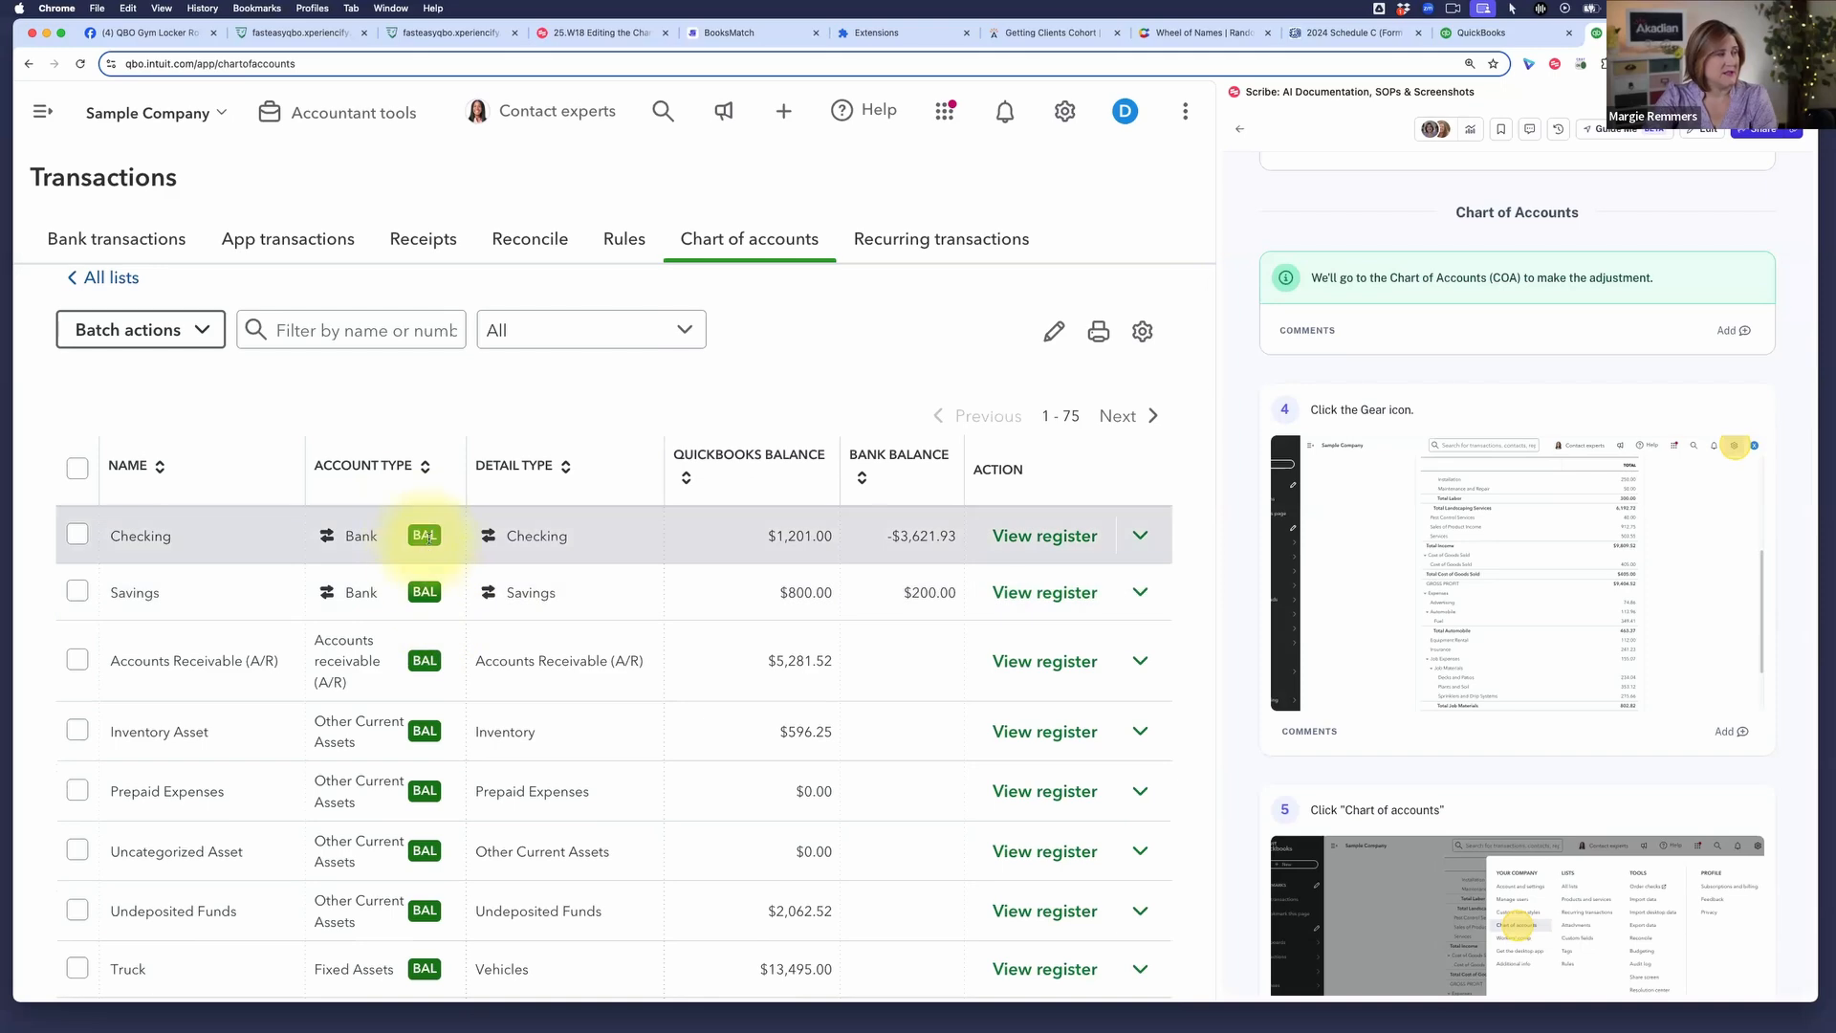
scroll(428, 538, down, 15)
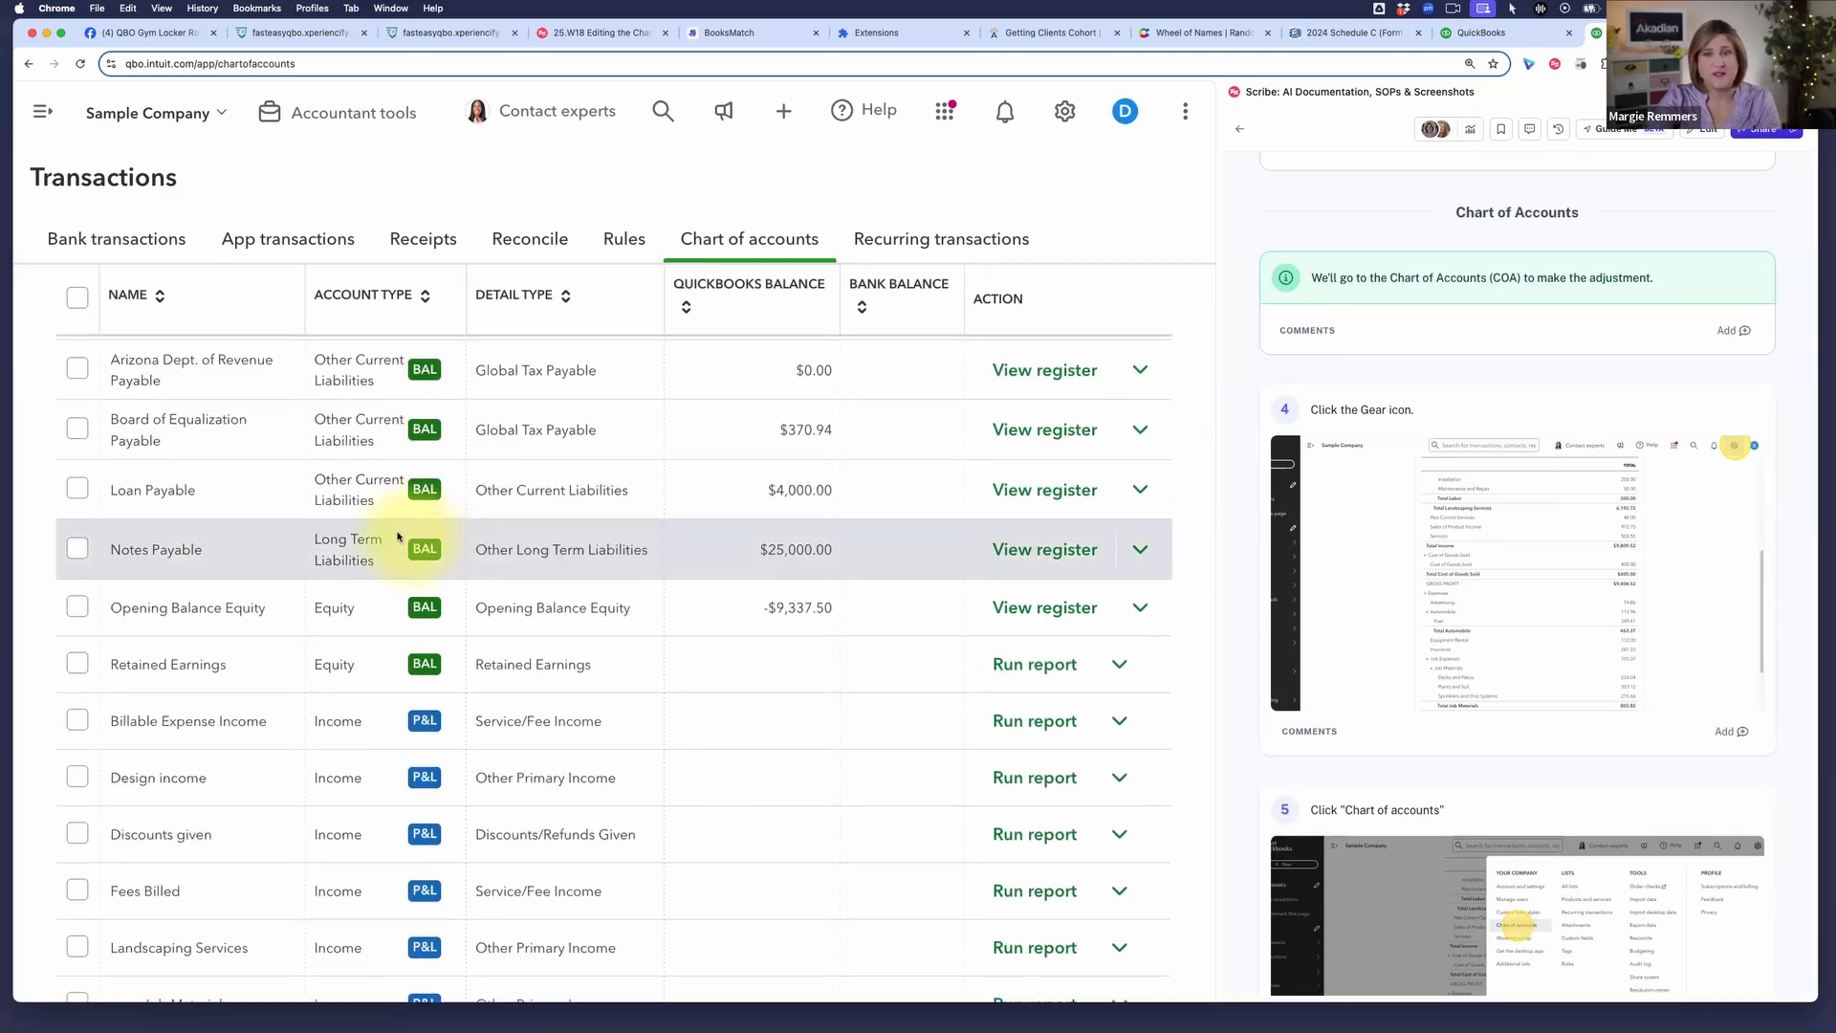
scroll(440, 669, down, 2)
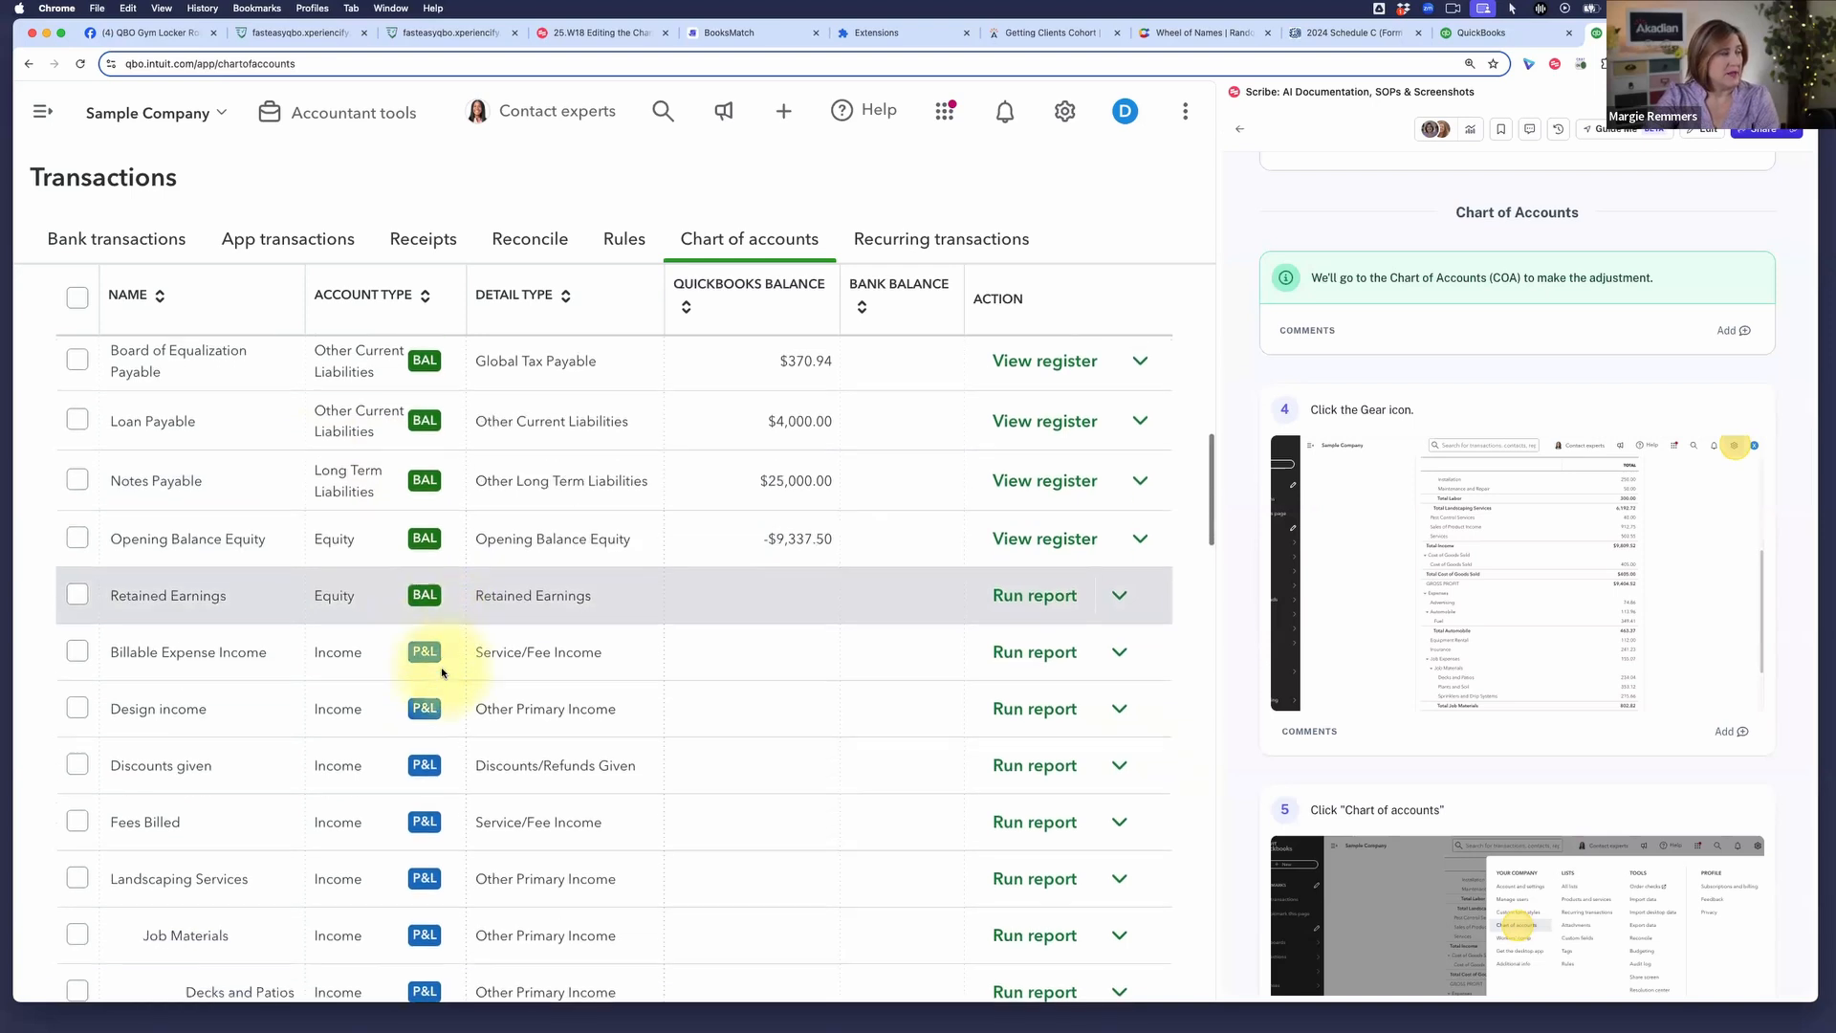
scroll(435, 660, down, 1)
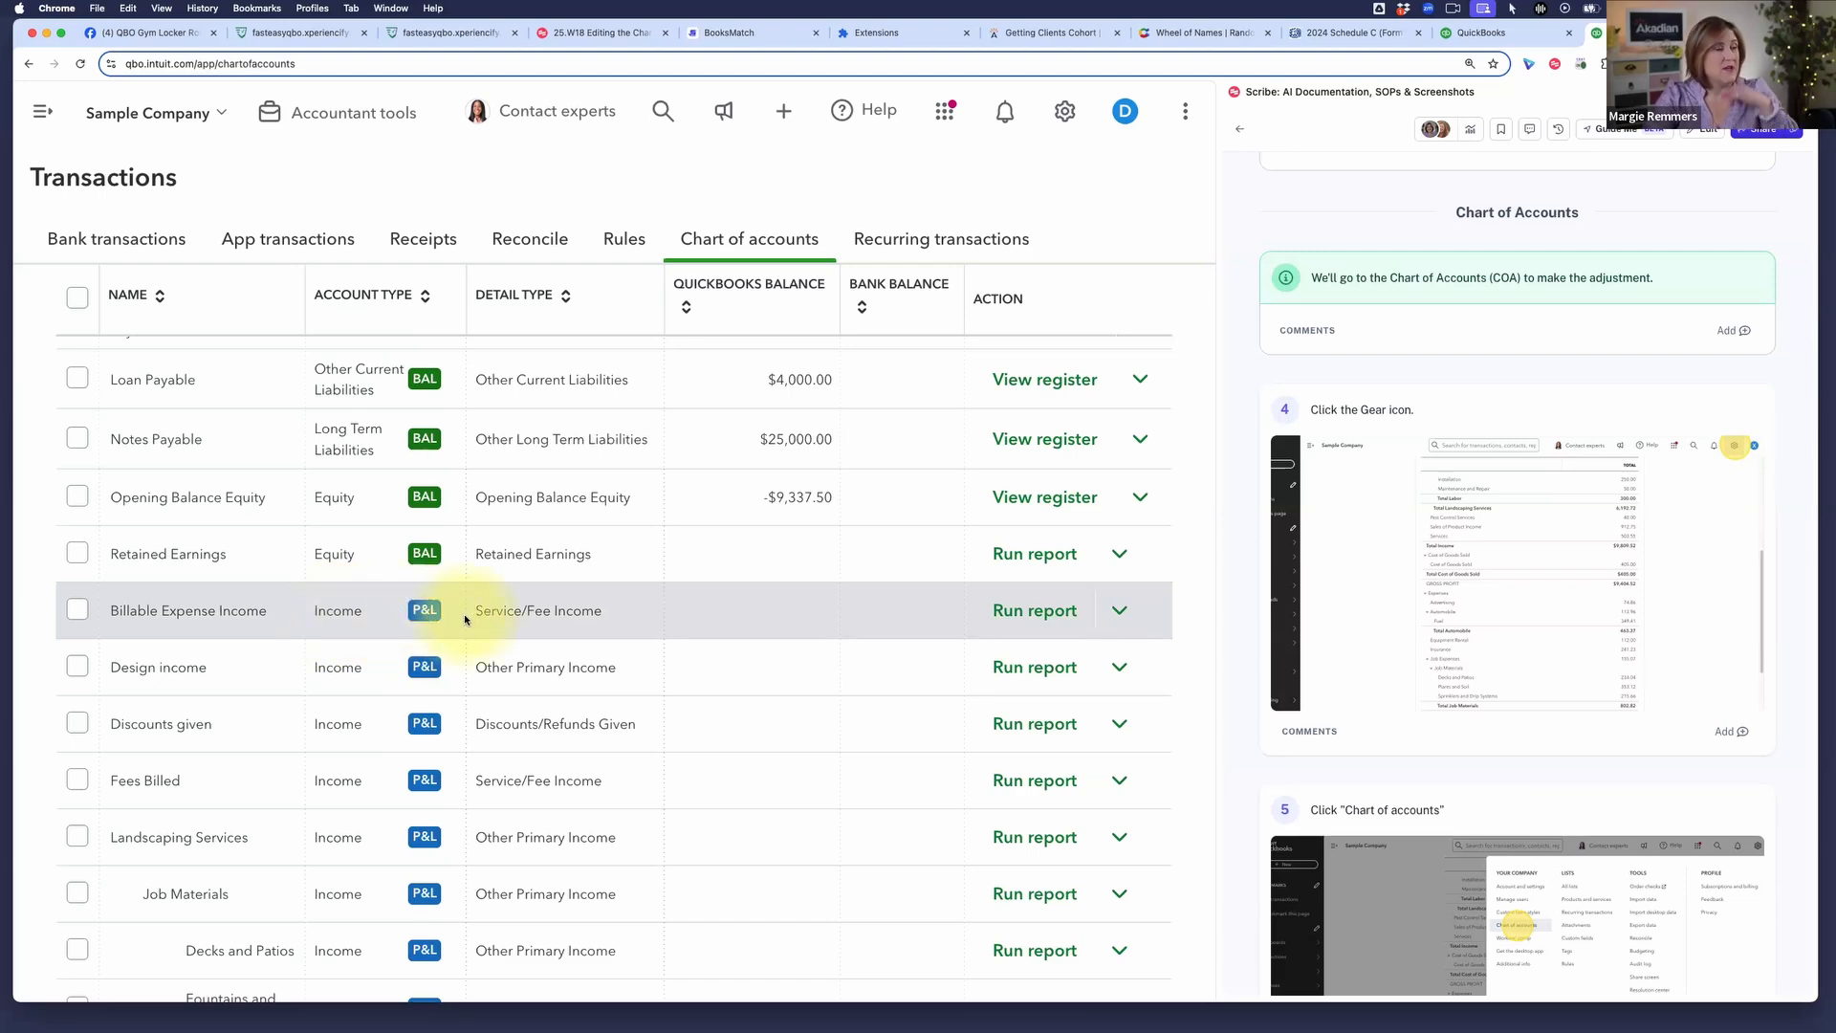
scroll(527, 656, down, 5)
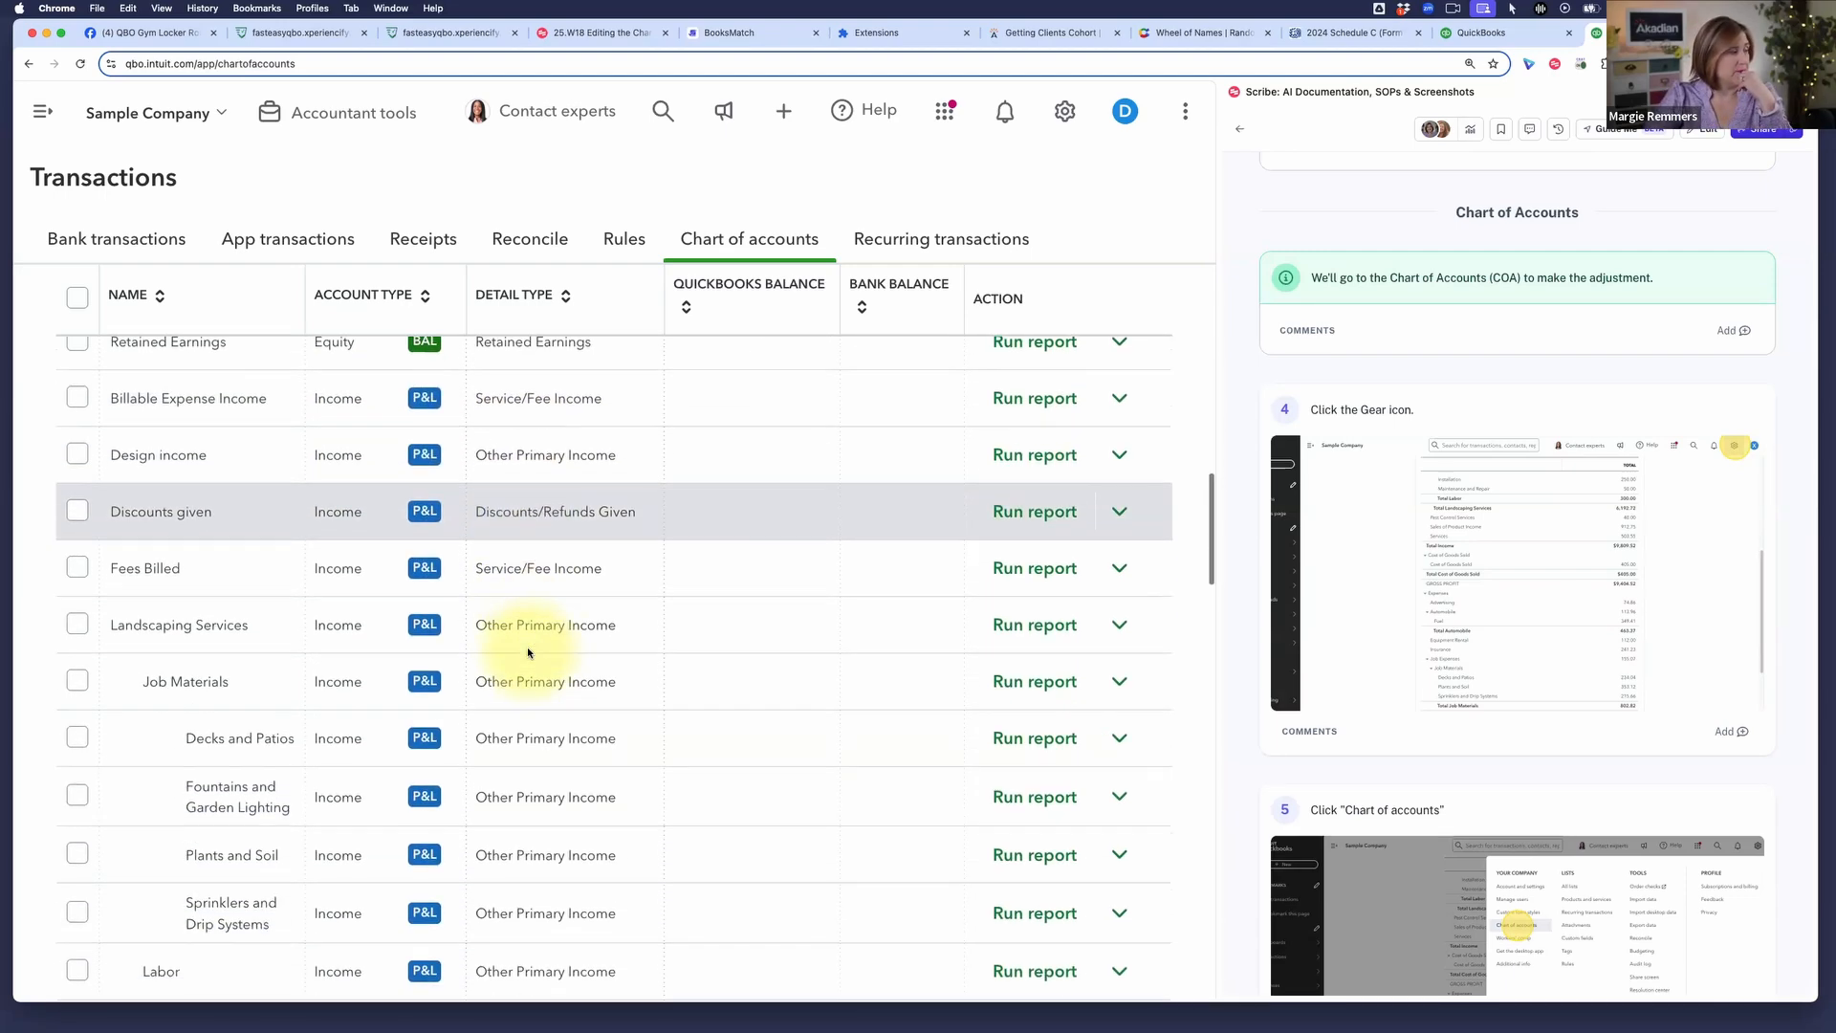
scroll(527, 653, down, 1)
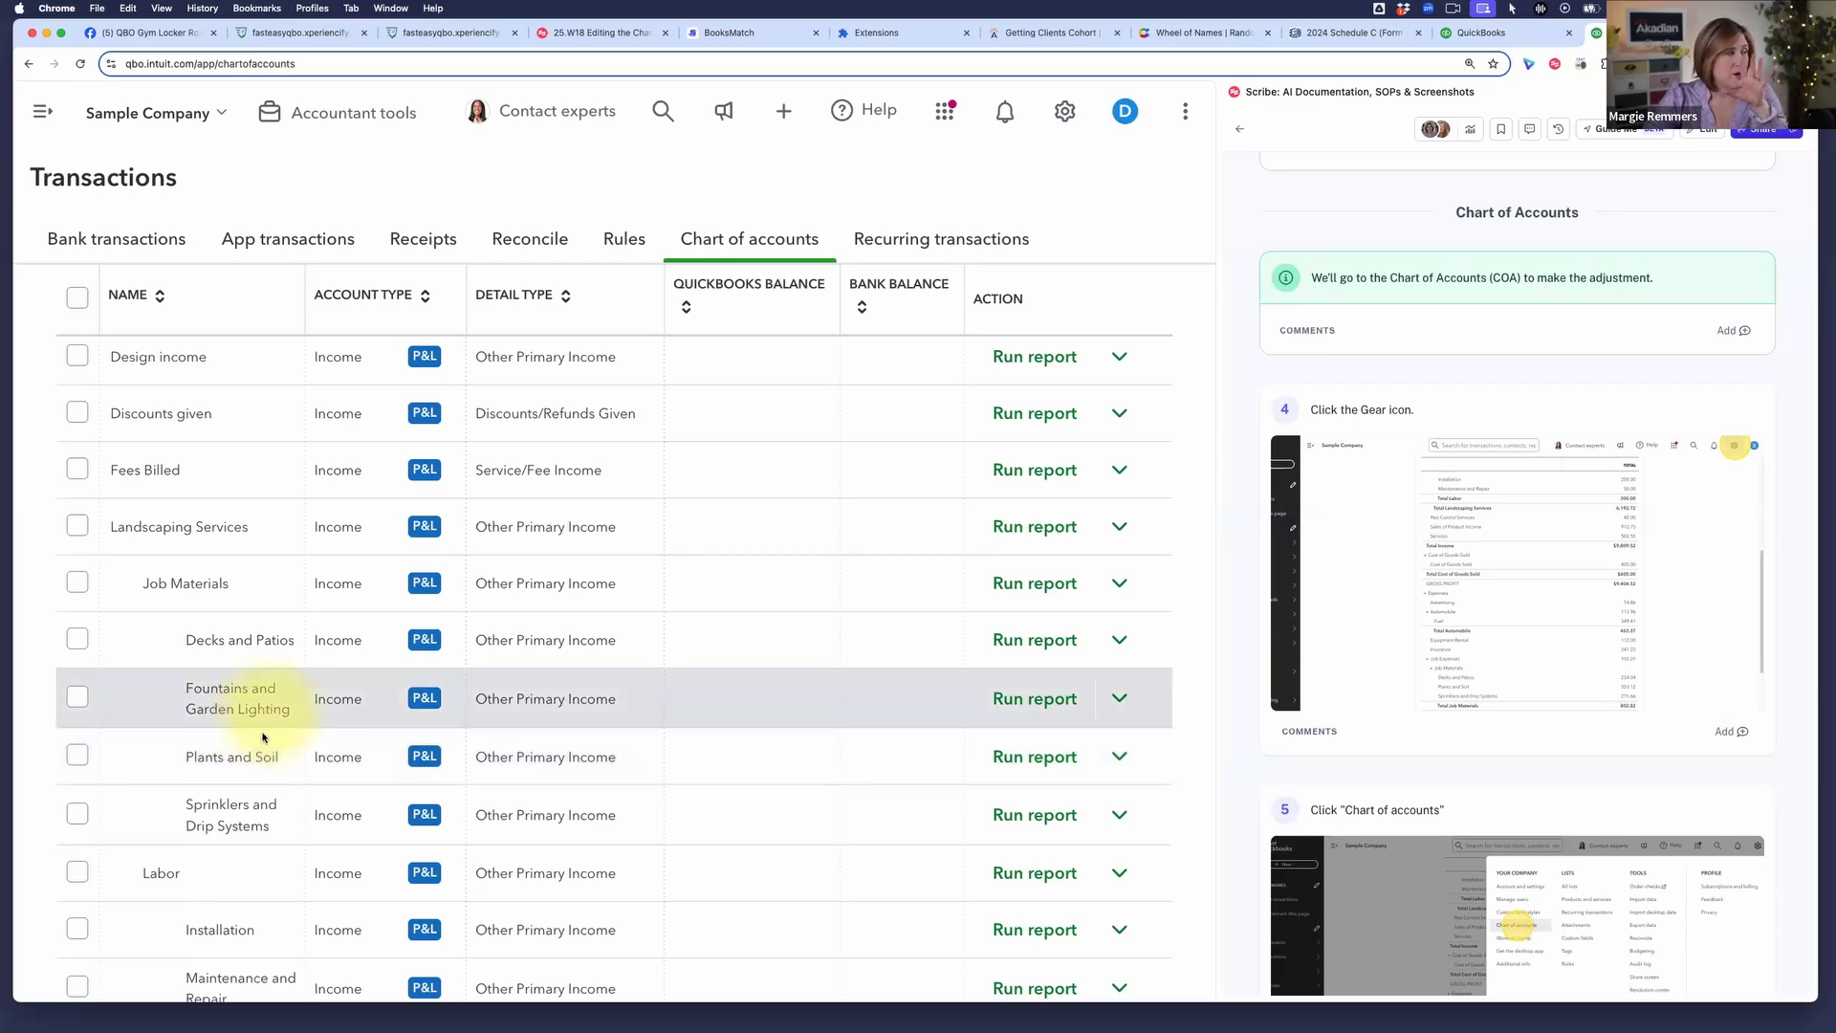
scroll(258, 726, down, 5)
scroll(267, 732, down, 12)
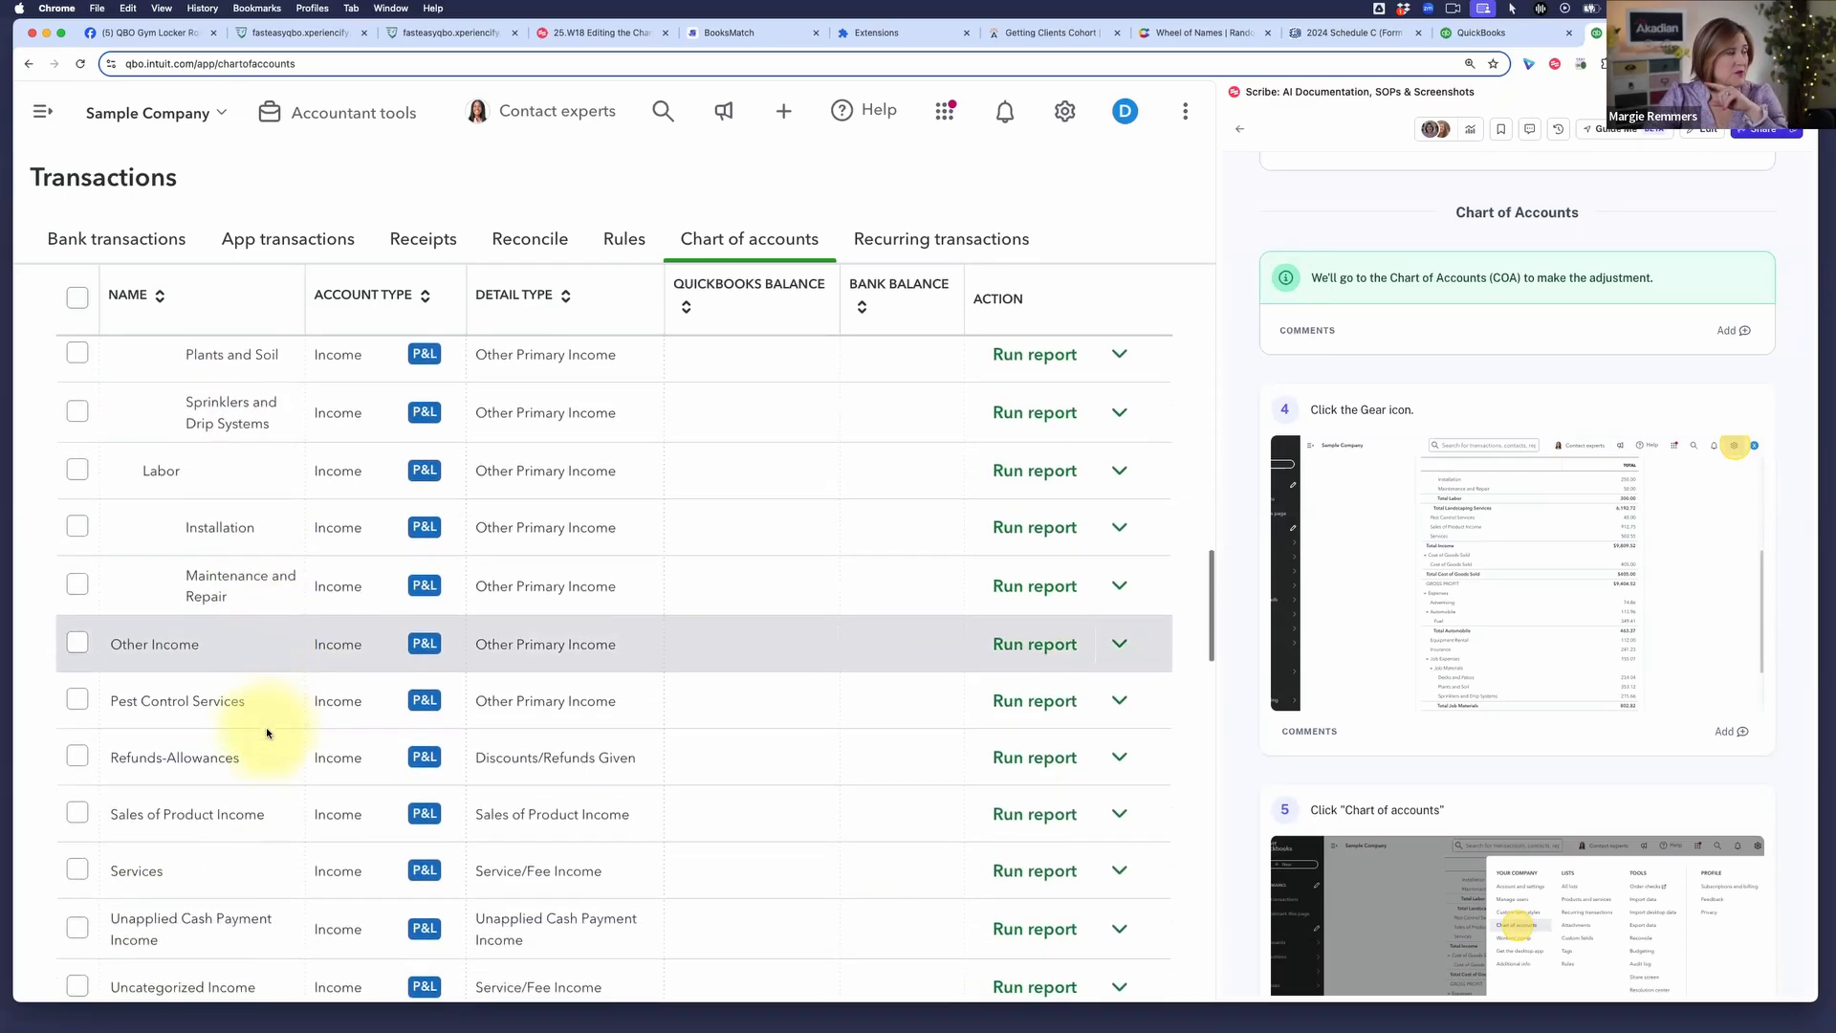
scroll(267, 732, down, 10)
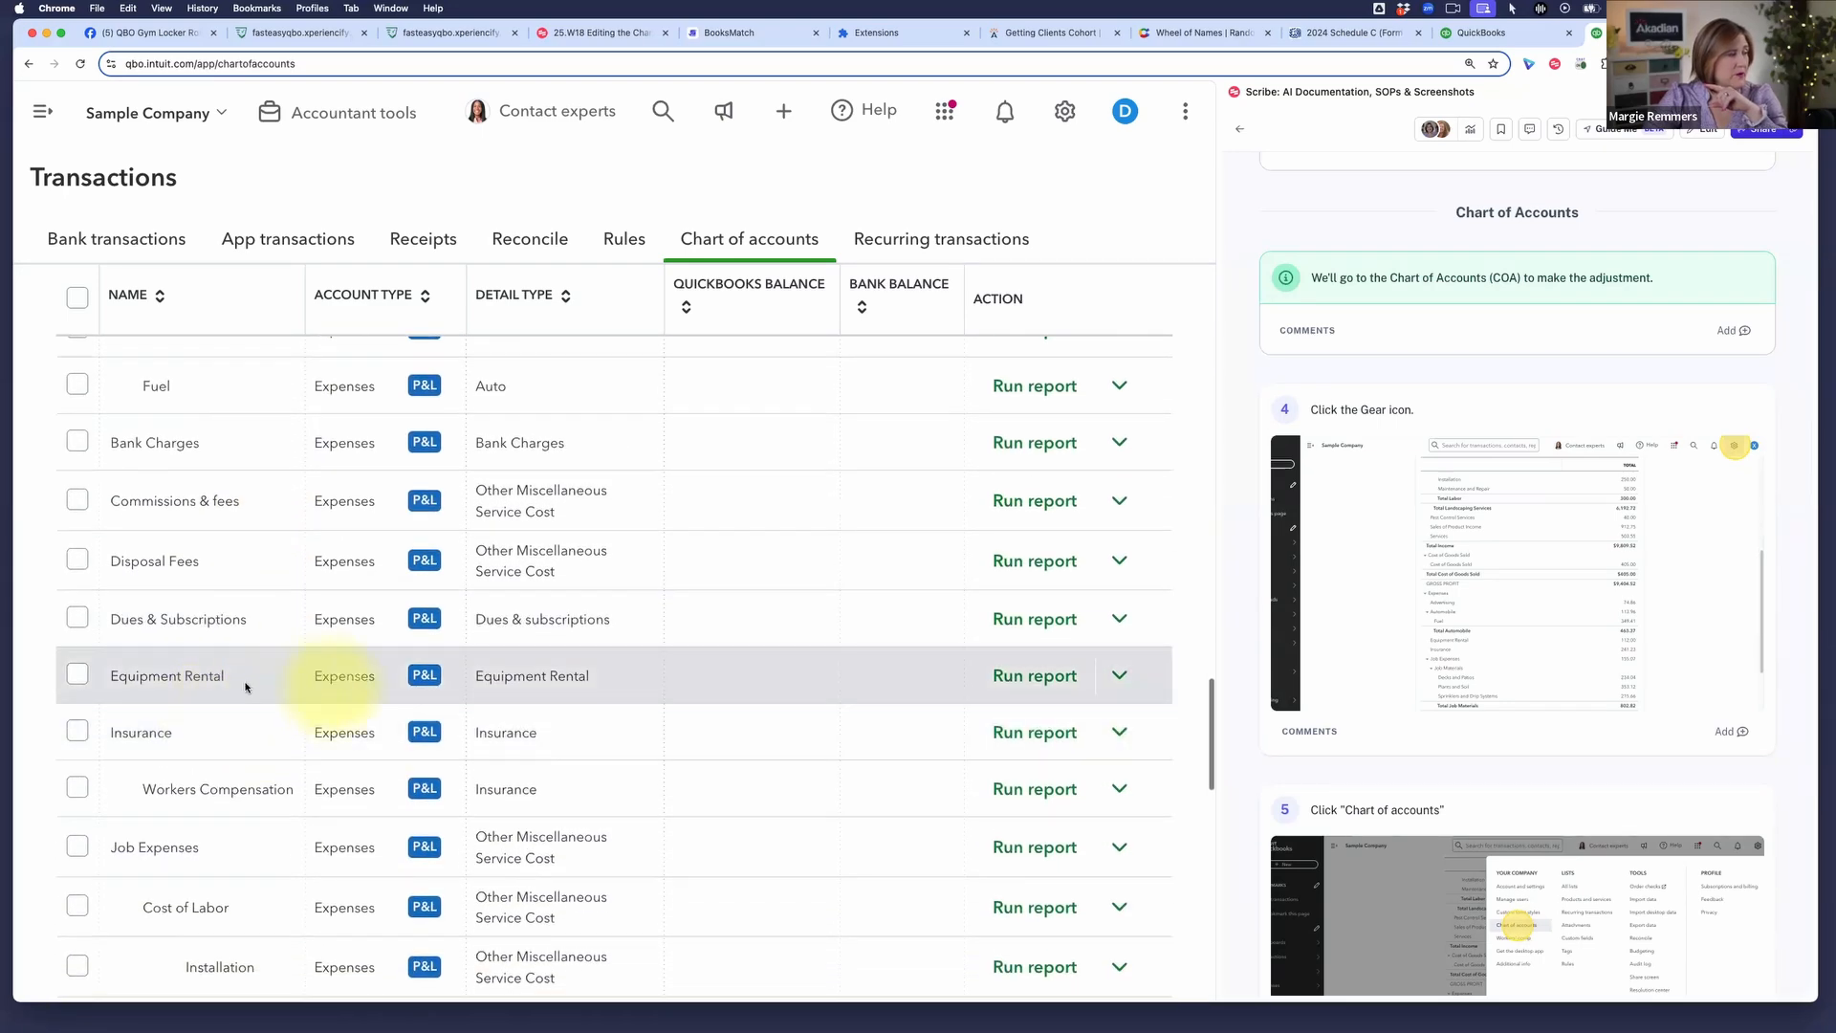
scroll(291, 693, up, 12)
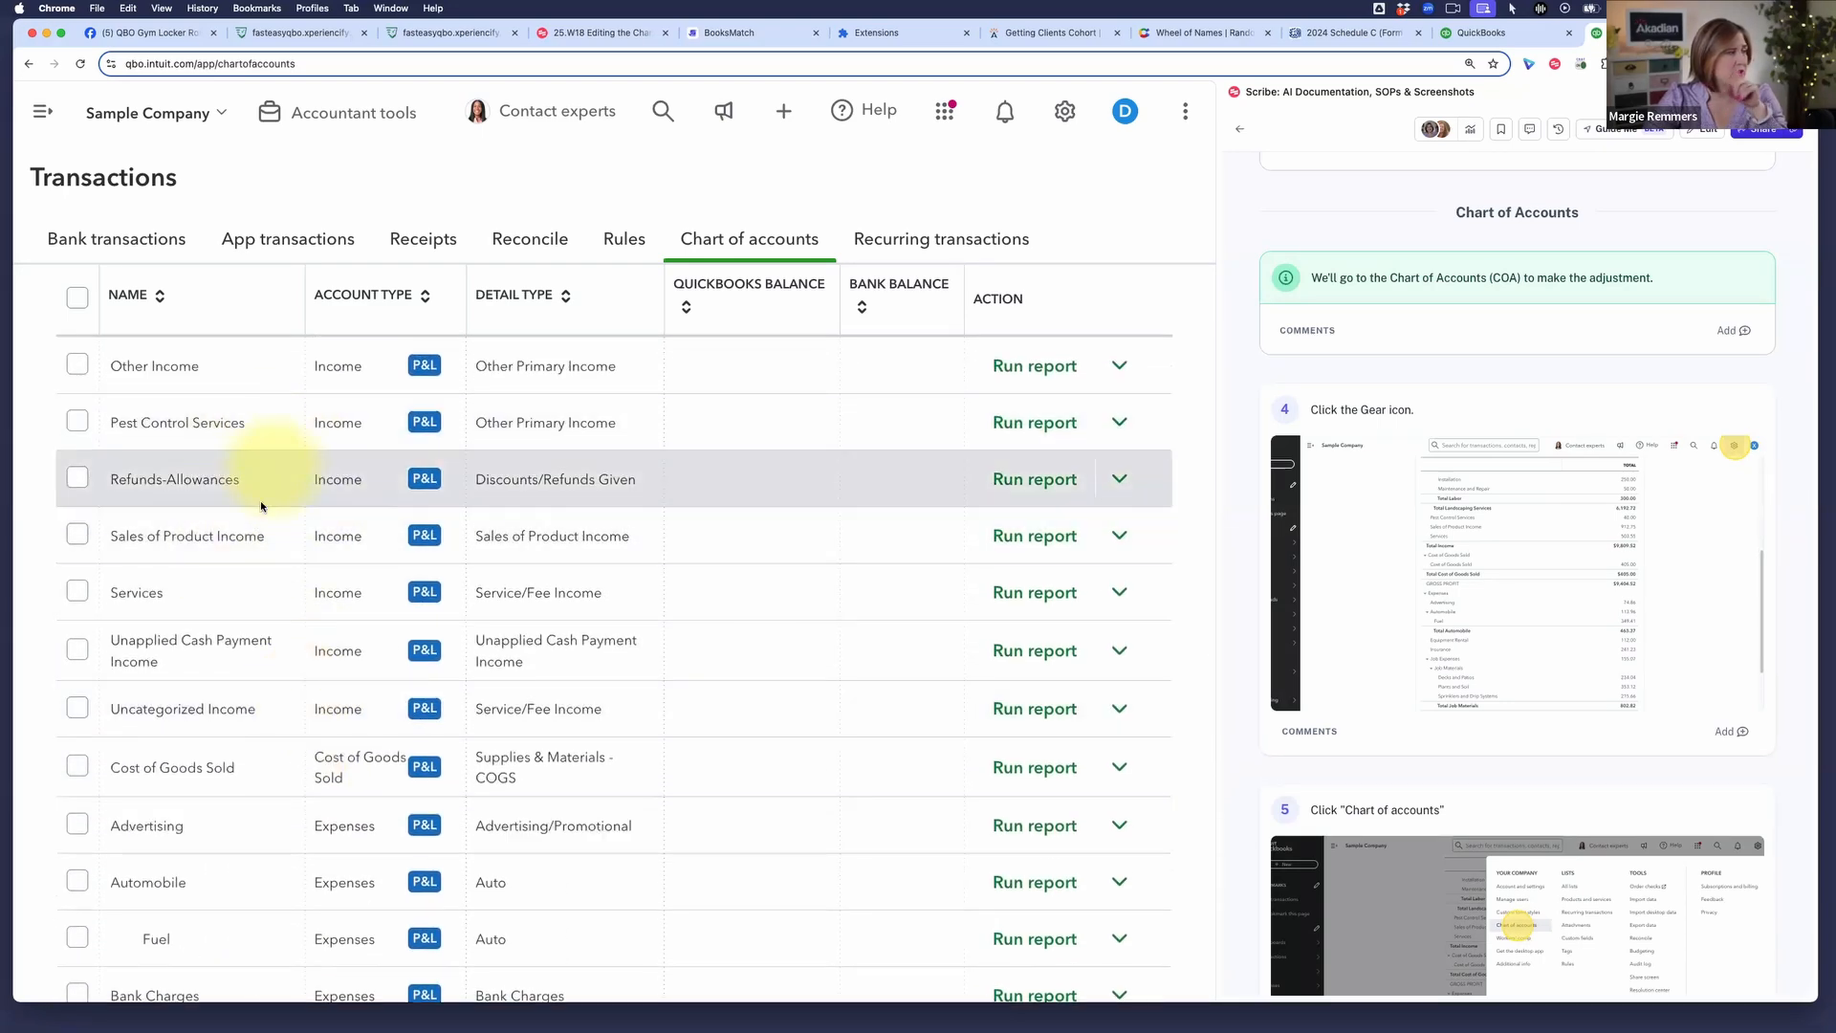
scroll(248, 621, down, 15)
scroll(249, 625, down, 5)
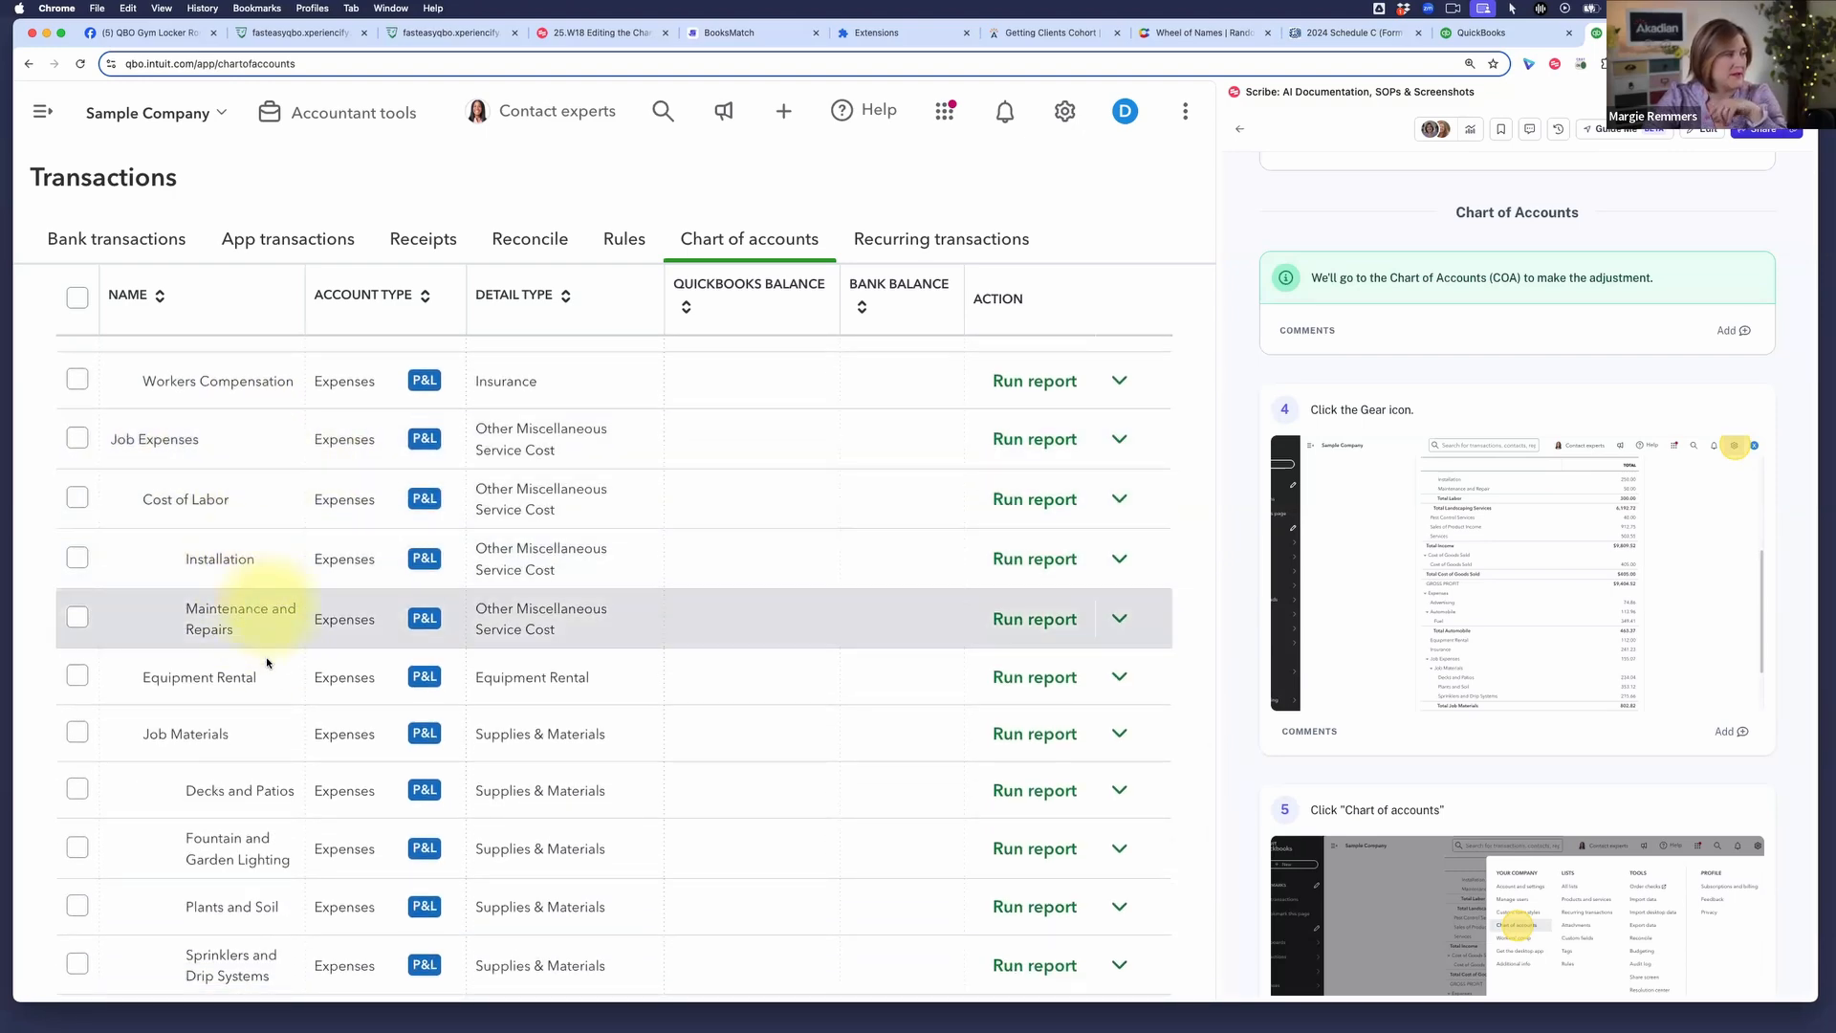
scroll(233, 724, down, 1)
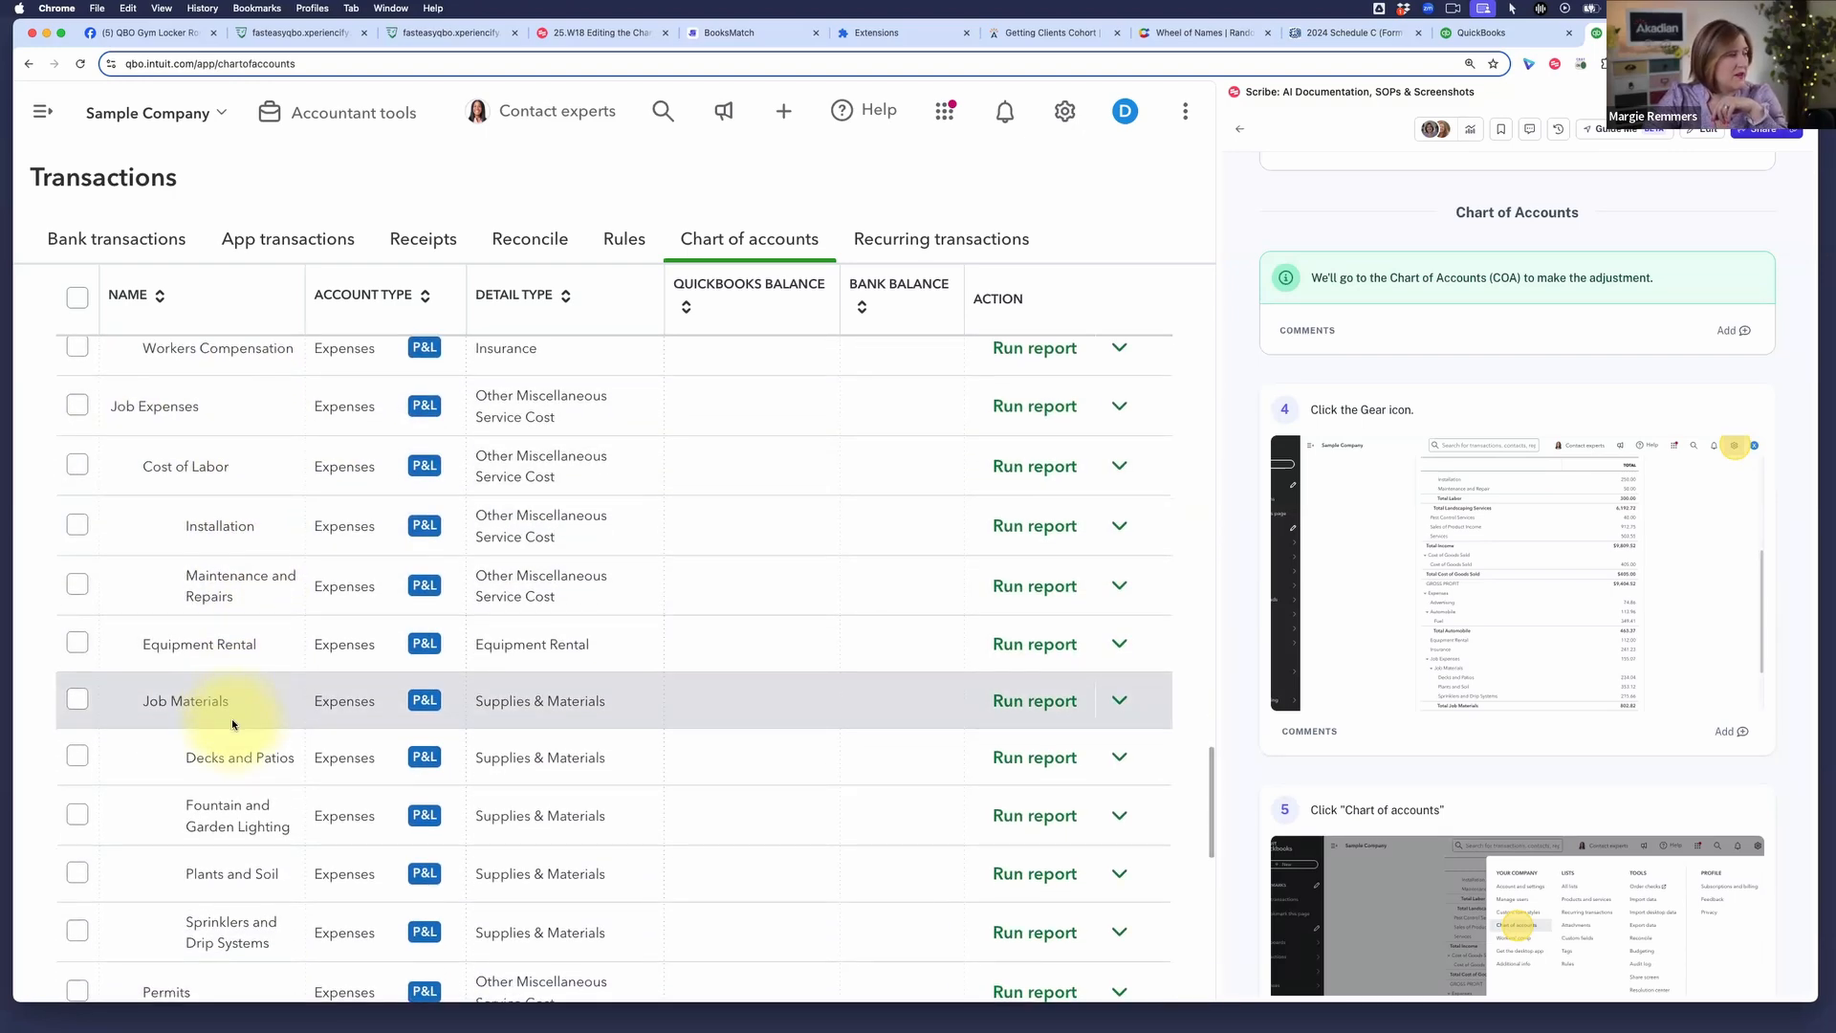
scroll(232, 724, down, 3)
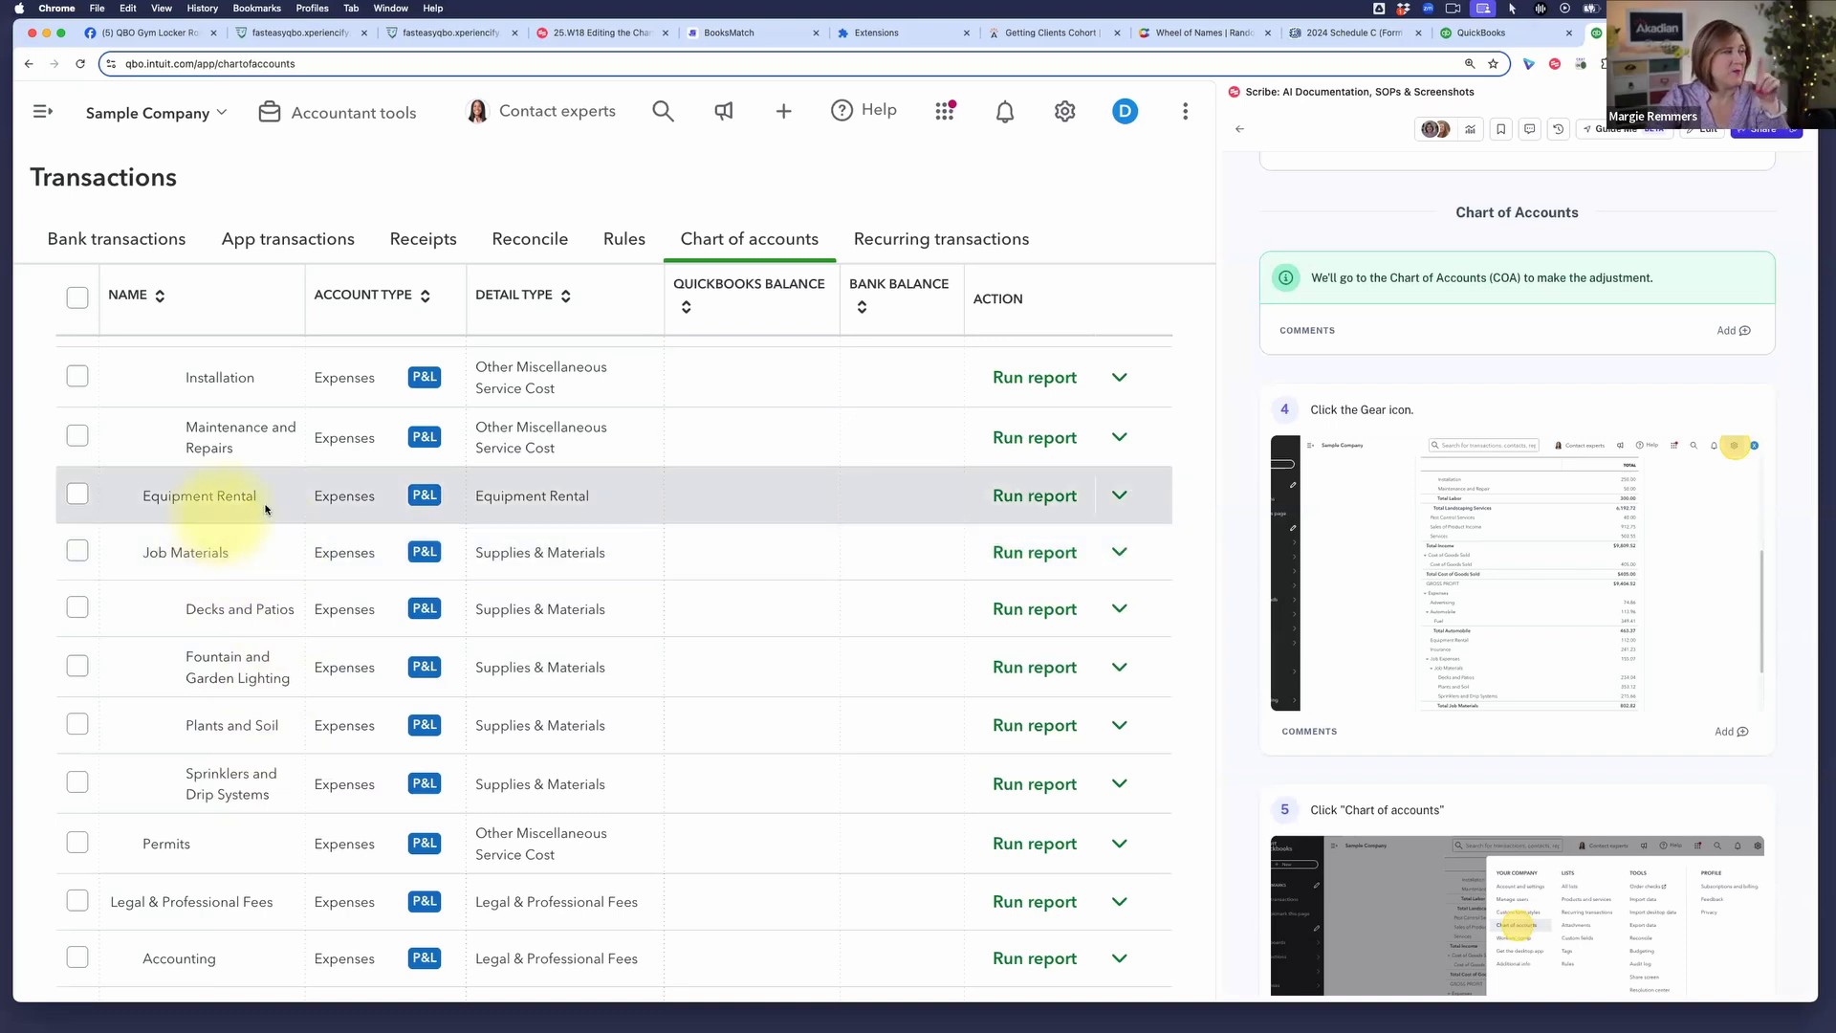
scroll(258, 505, down, 1)
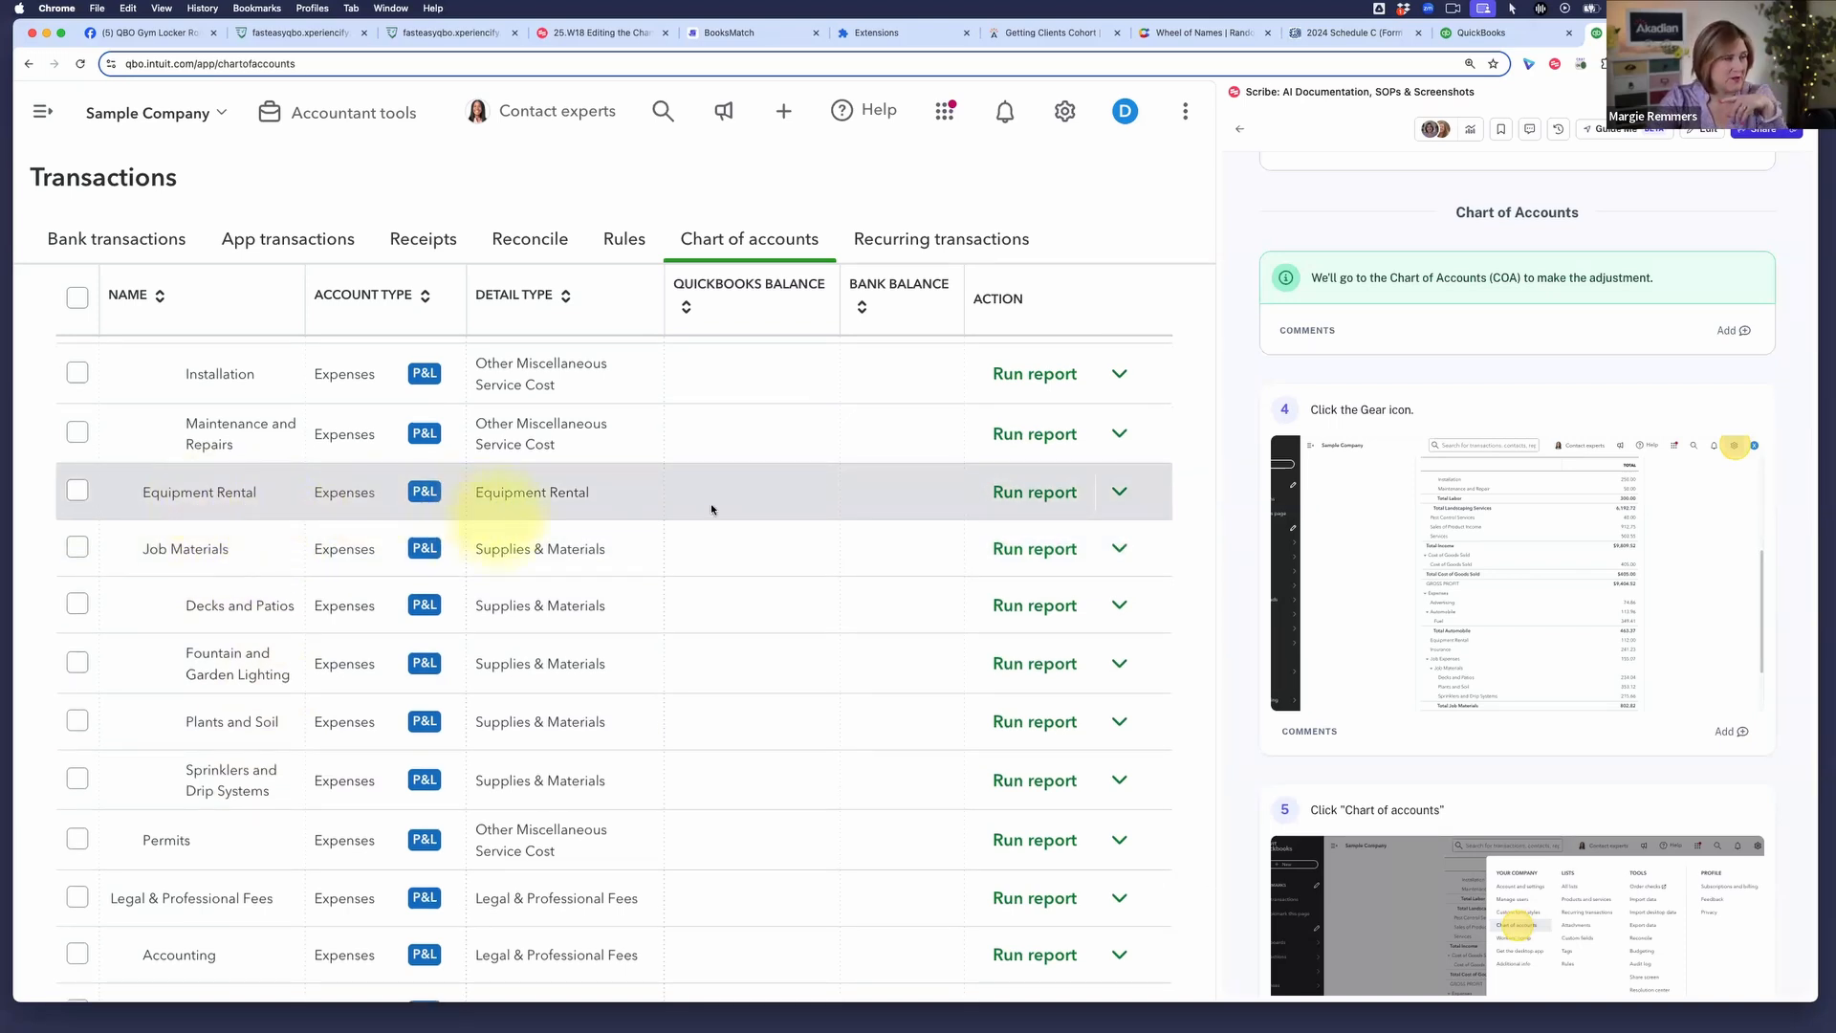
click(1119, 492)
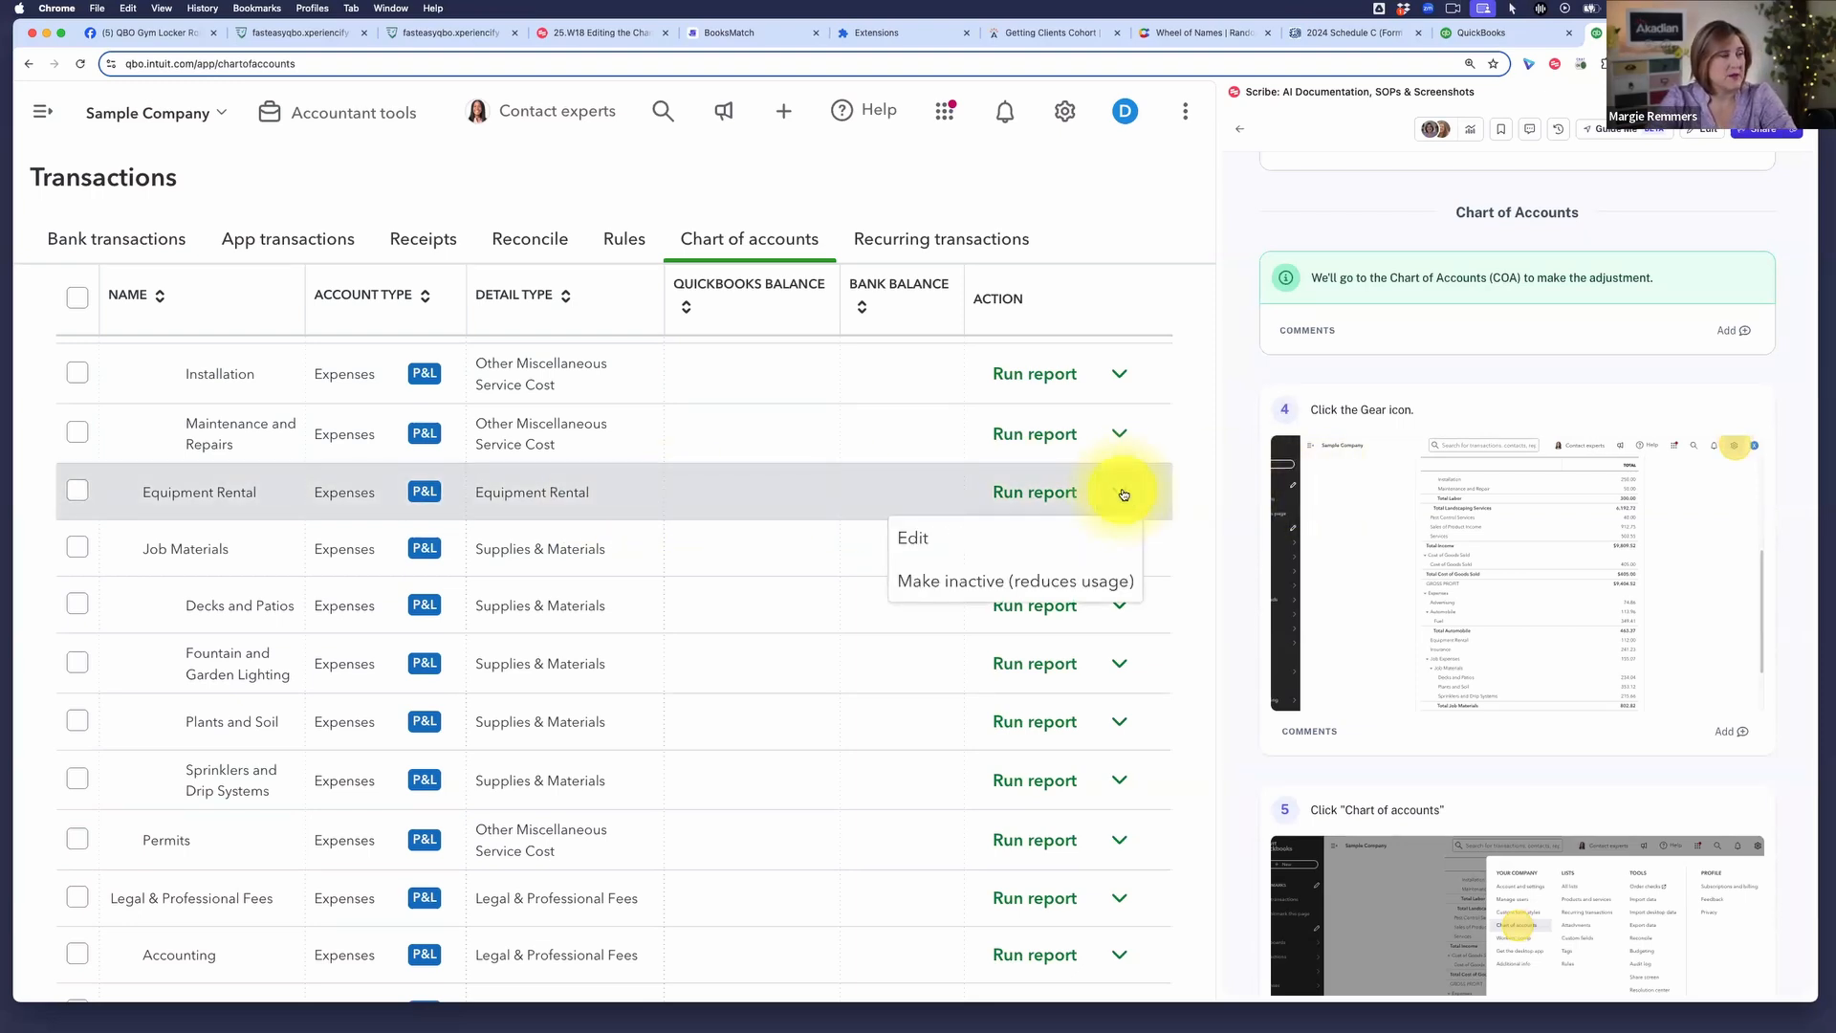
click(937, 544)
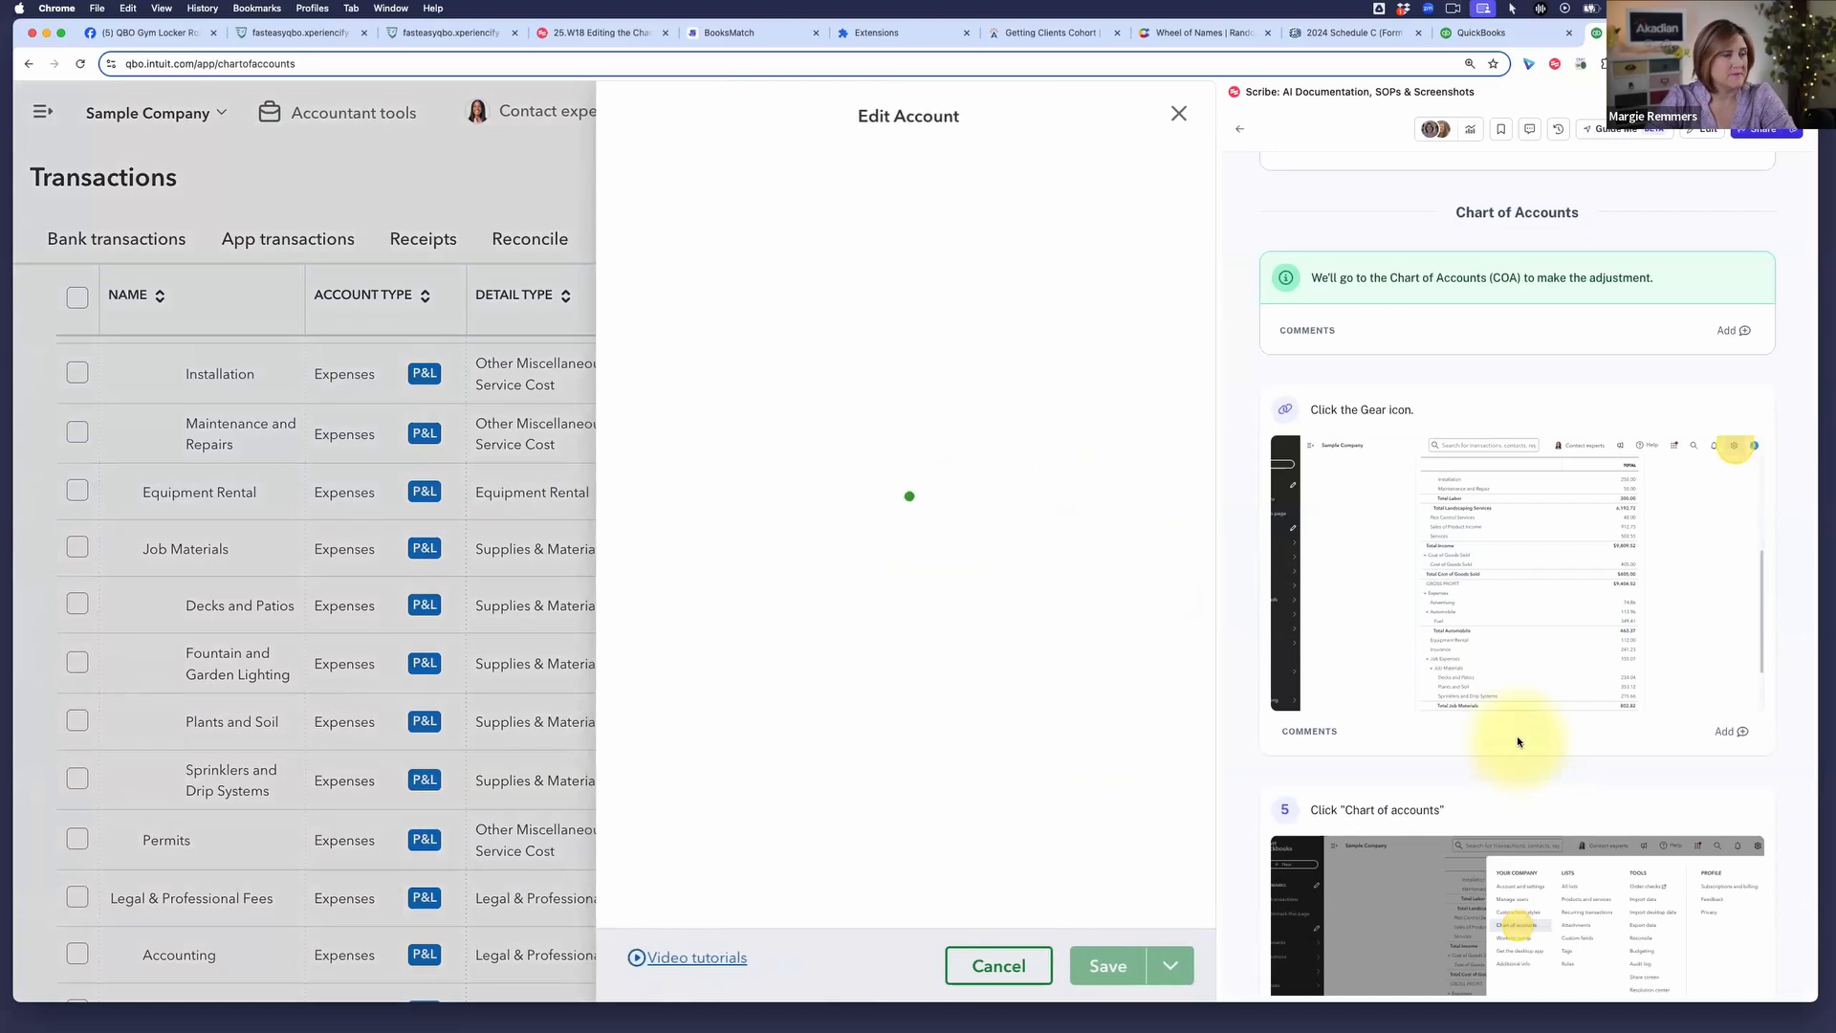
scroll(1516, 739, down, 5)
scroll(1517, 738, down, 6)
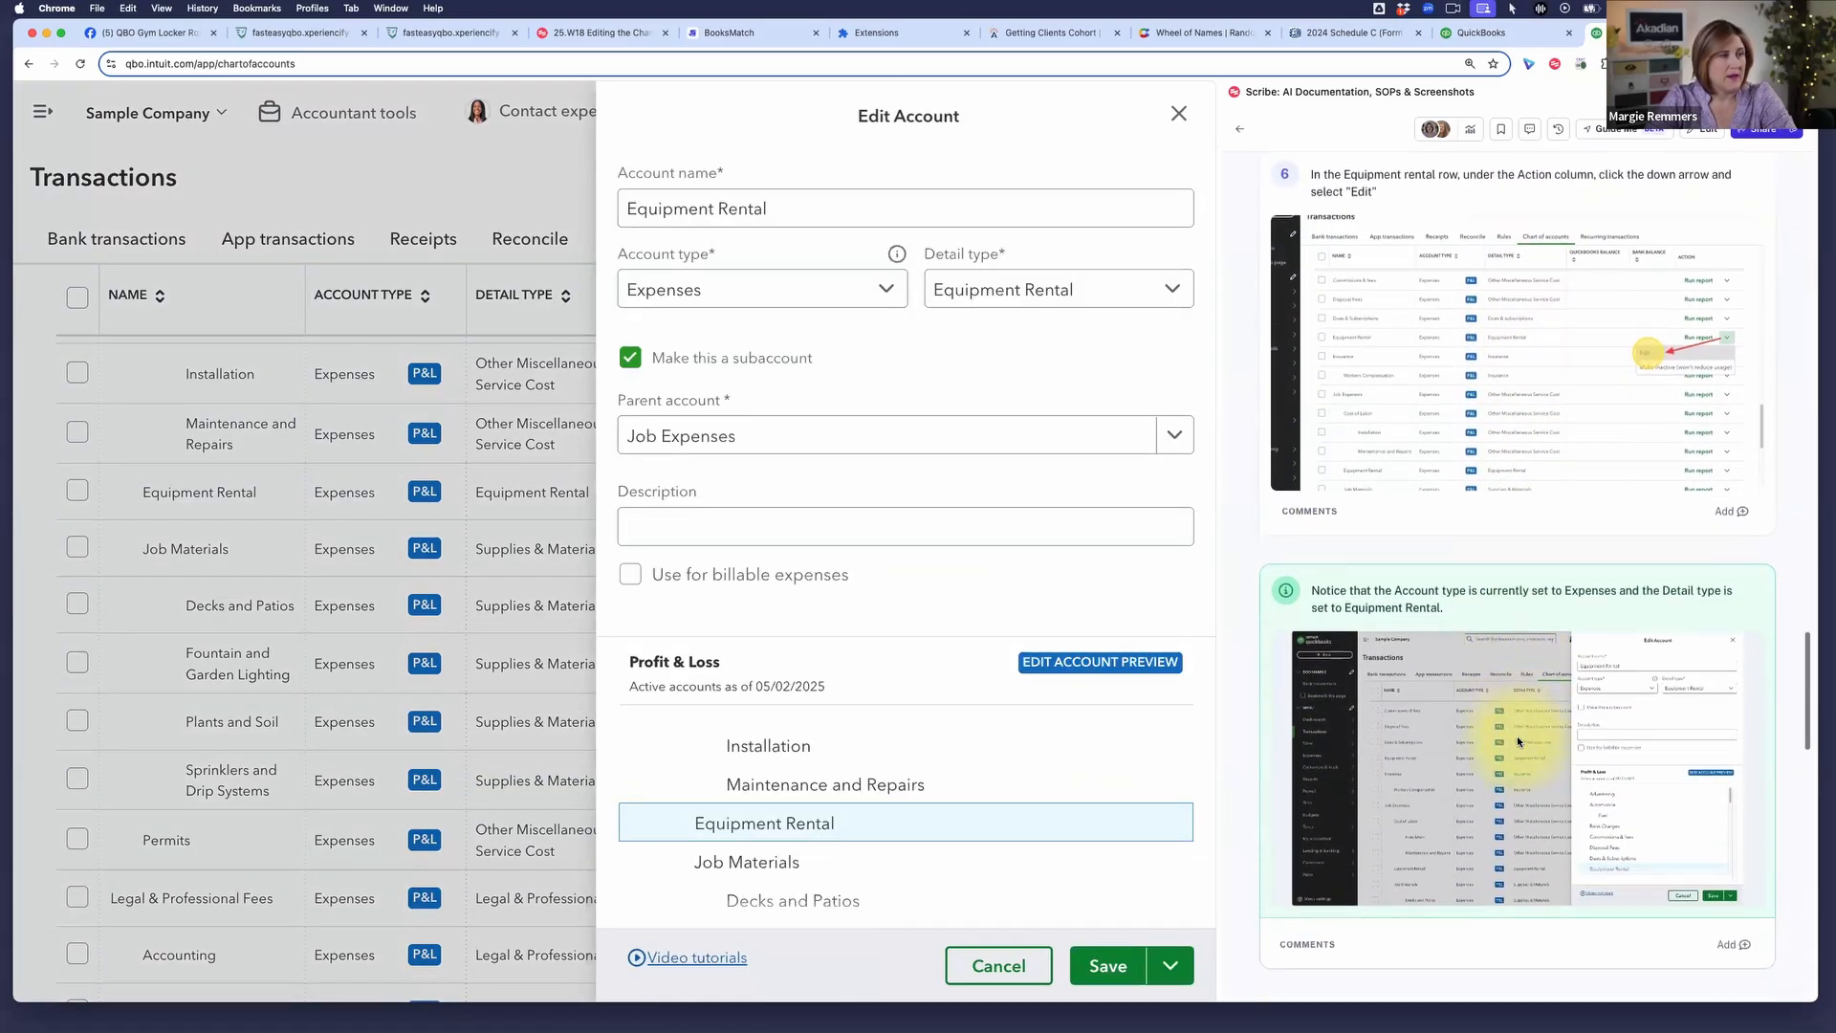
scroll(1497, 346, down, 5)
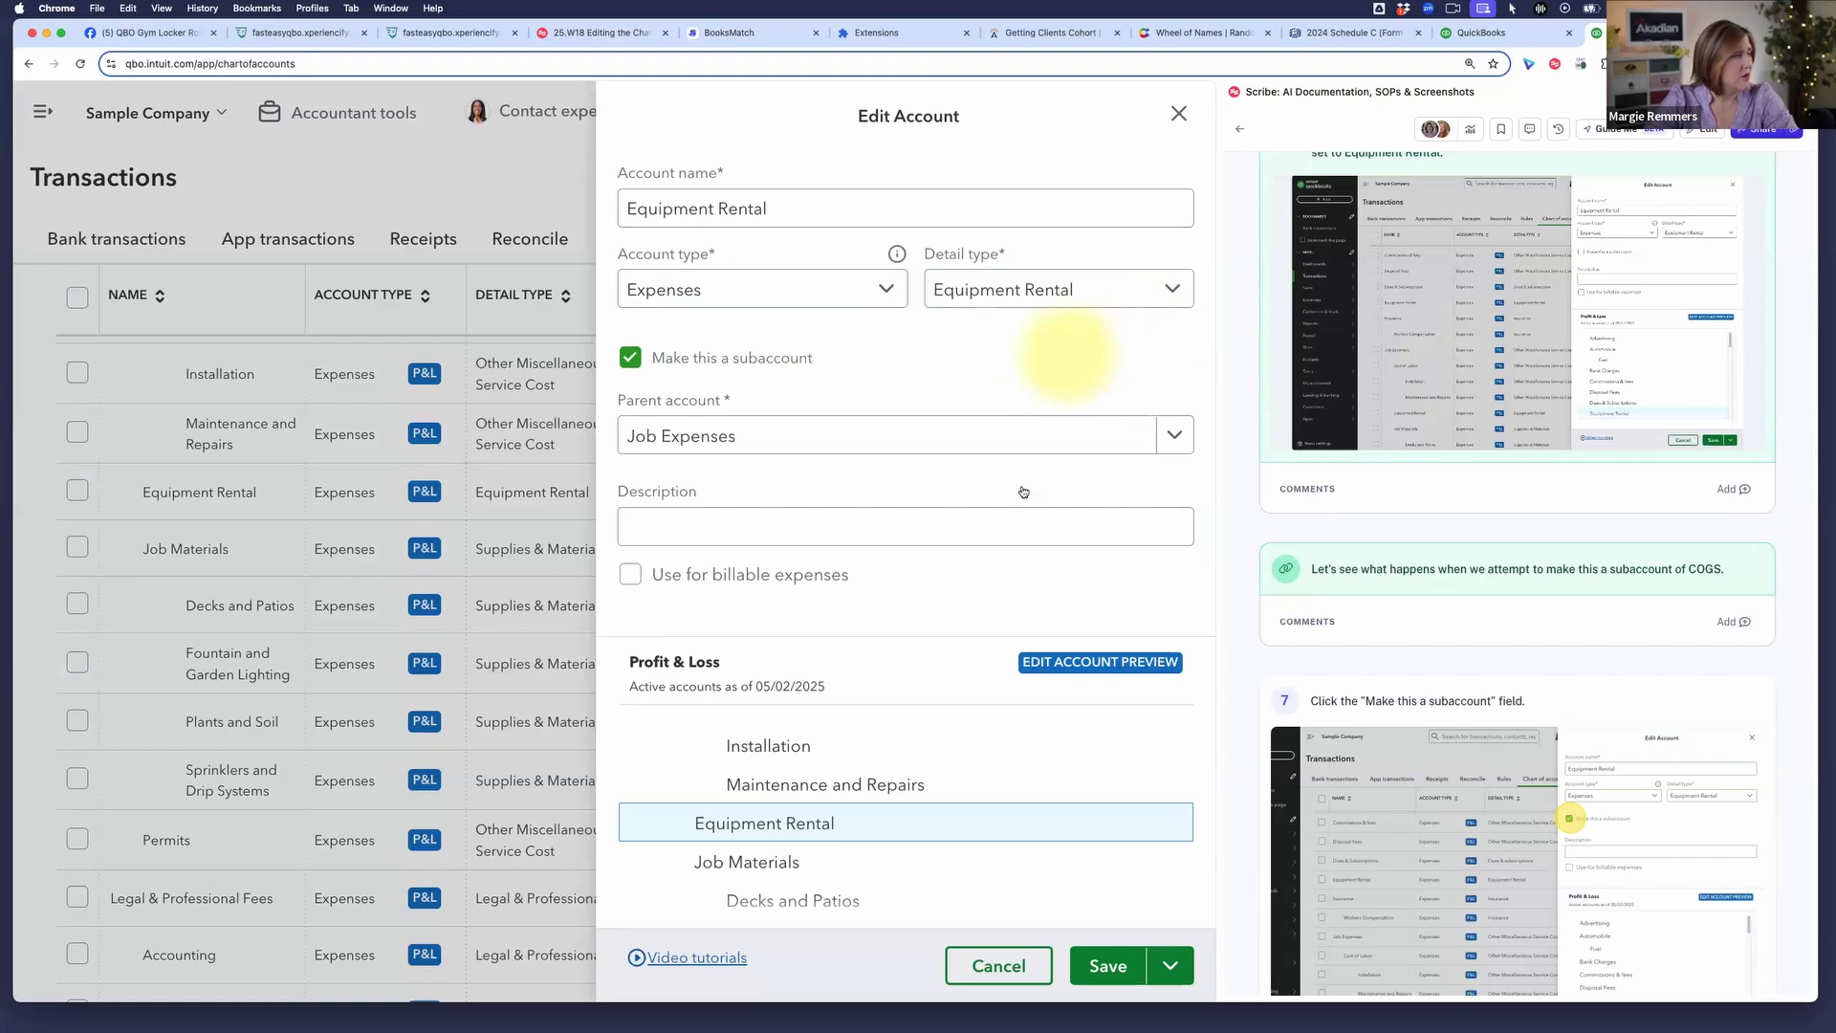
click(1010, 982)
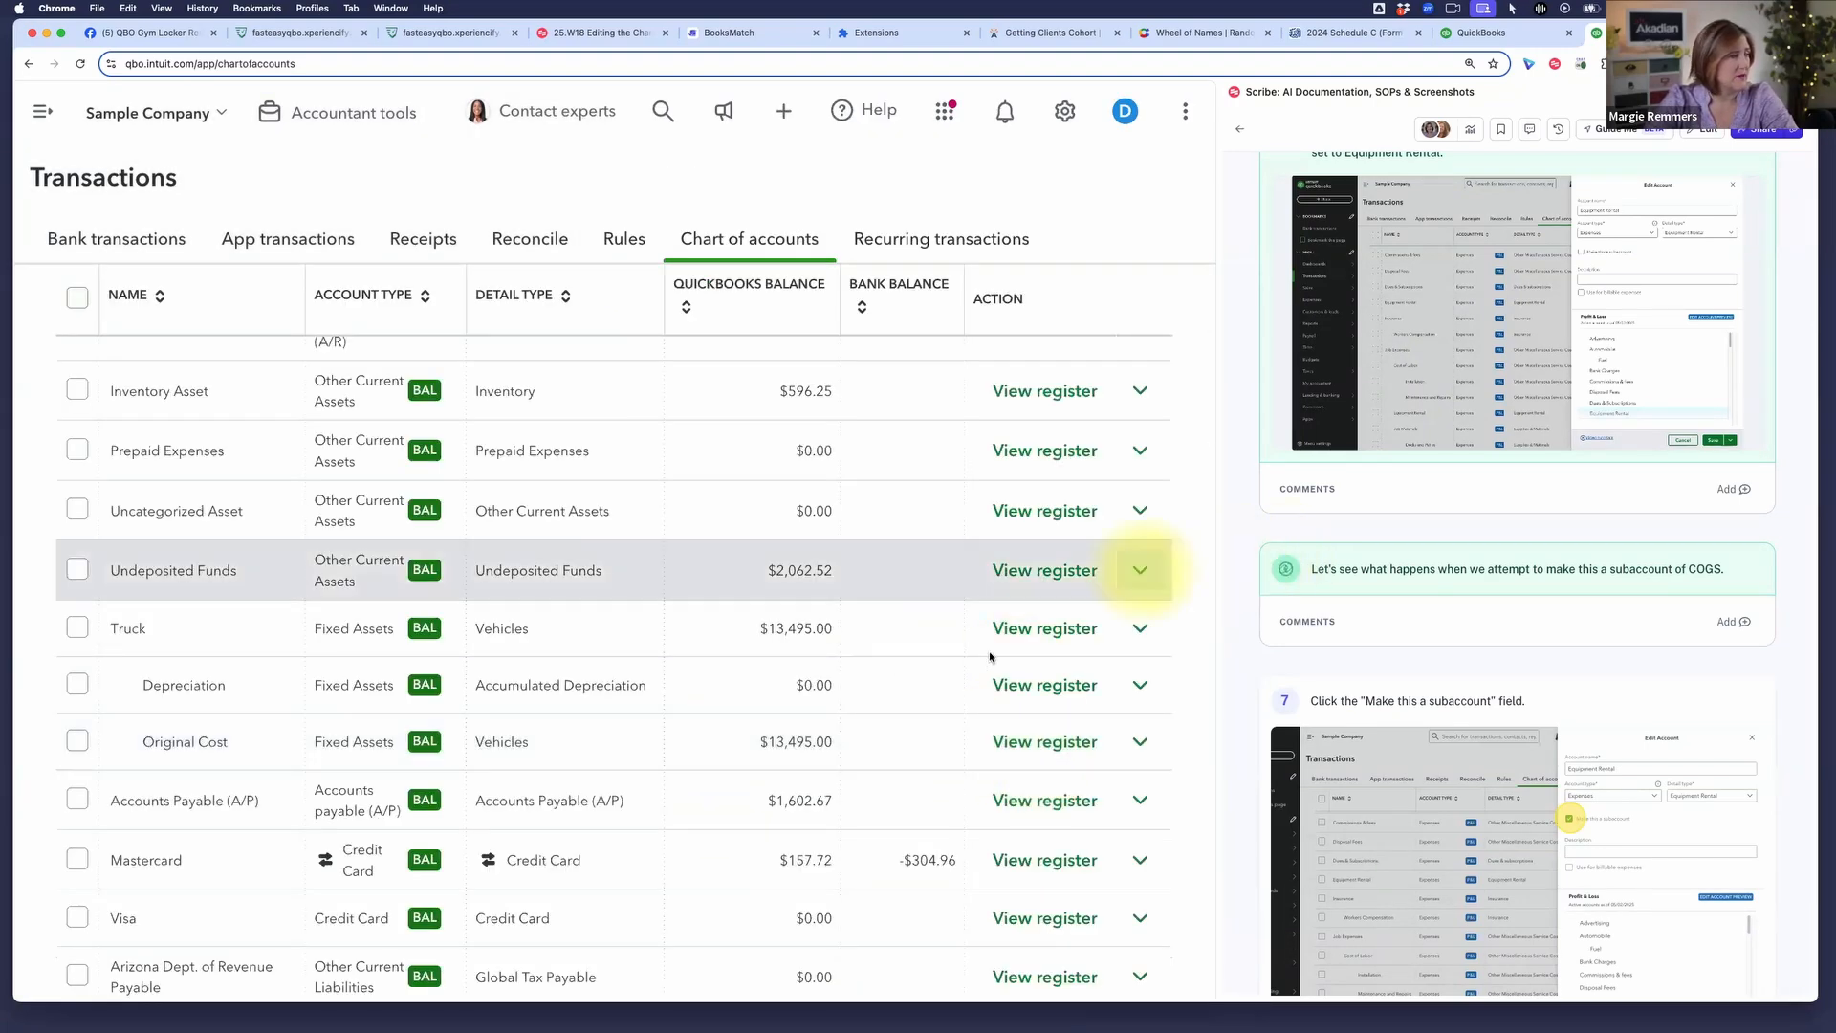
Follow guide step 6 to open the top-level Equipment Rental expense account, not the one under Job Expenses, for editing
scroll(1024, 635, down, 3)
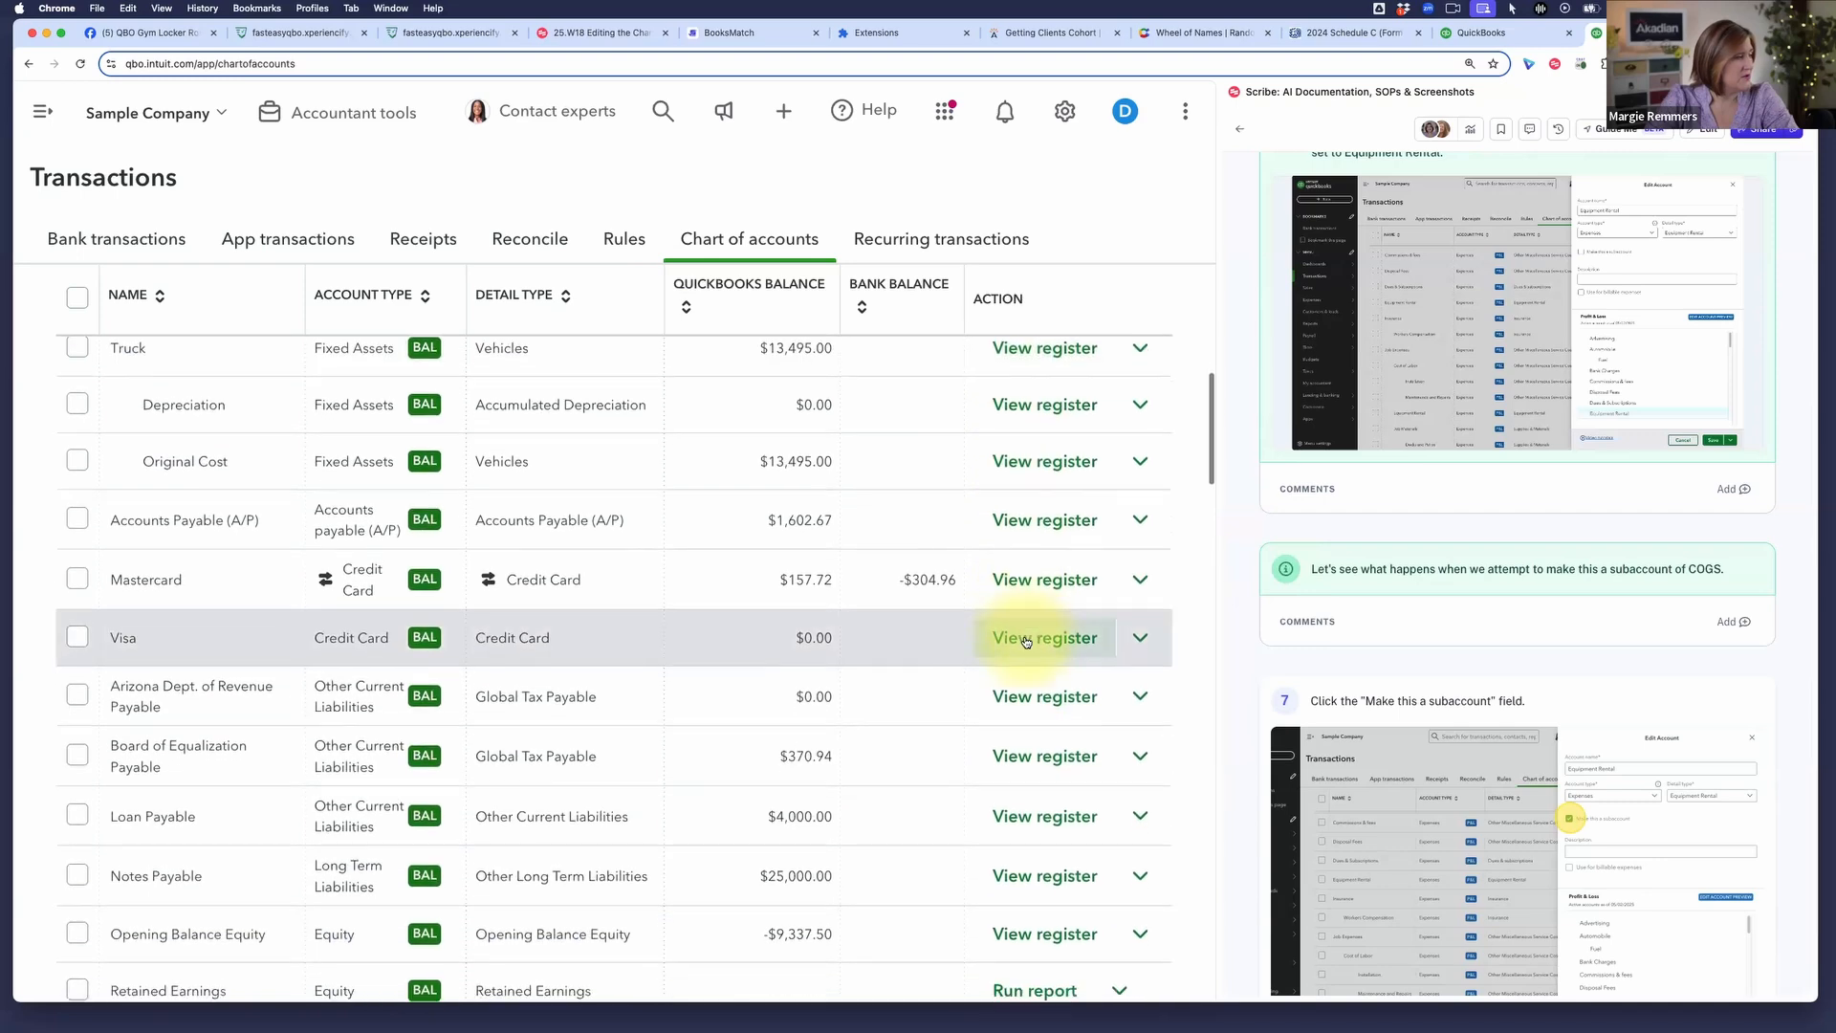
scroll(1025, 640, up, 6)
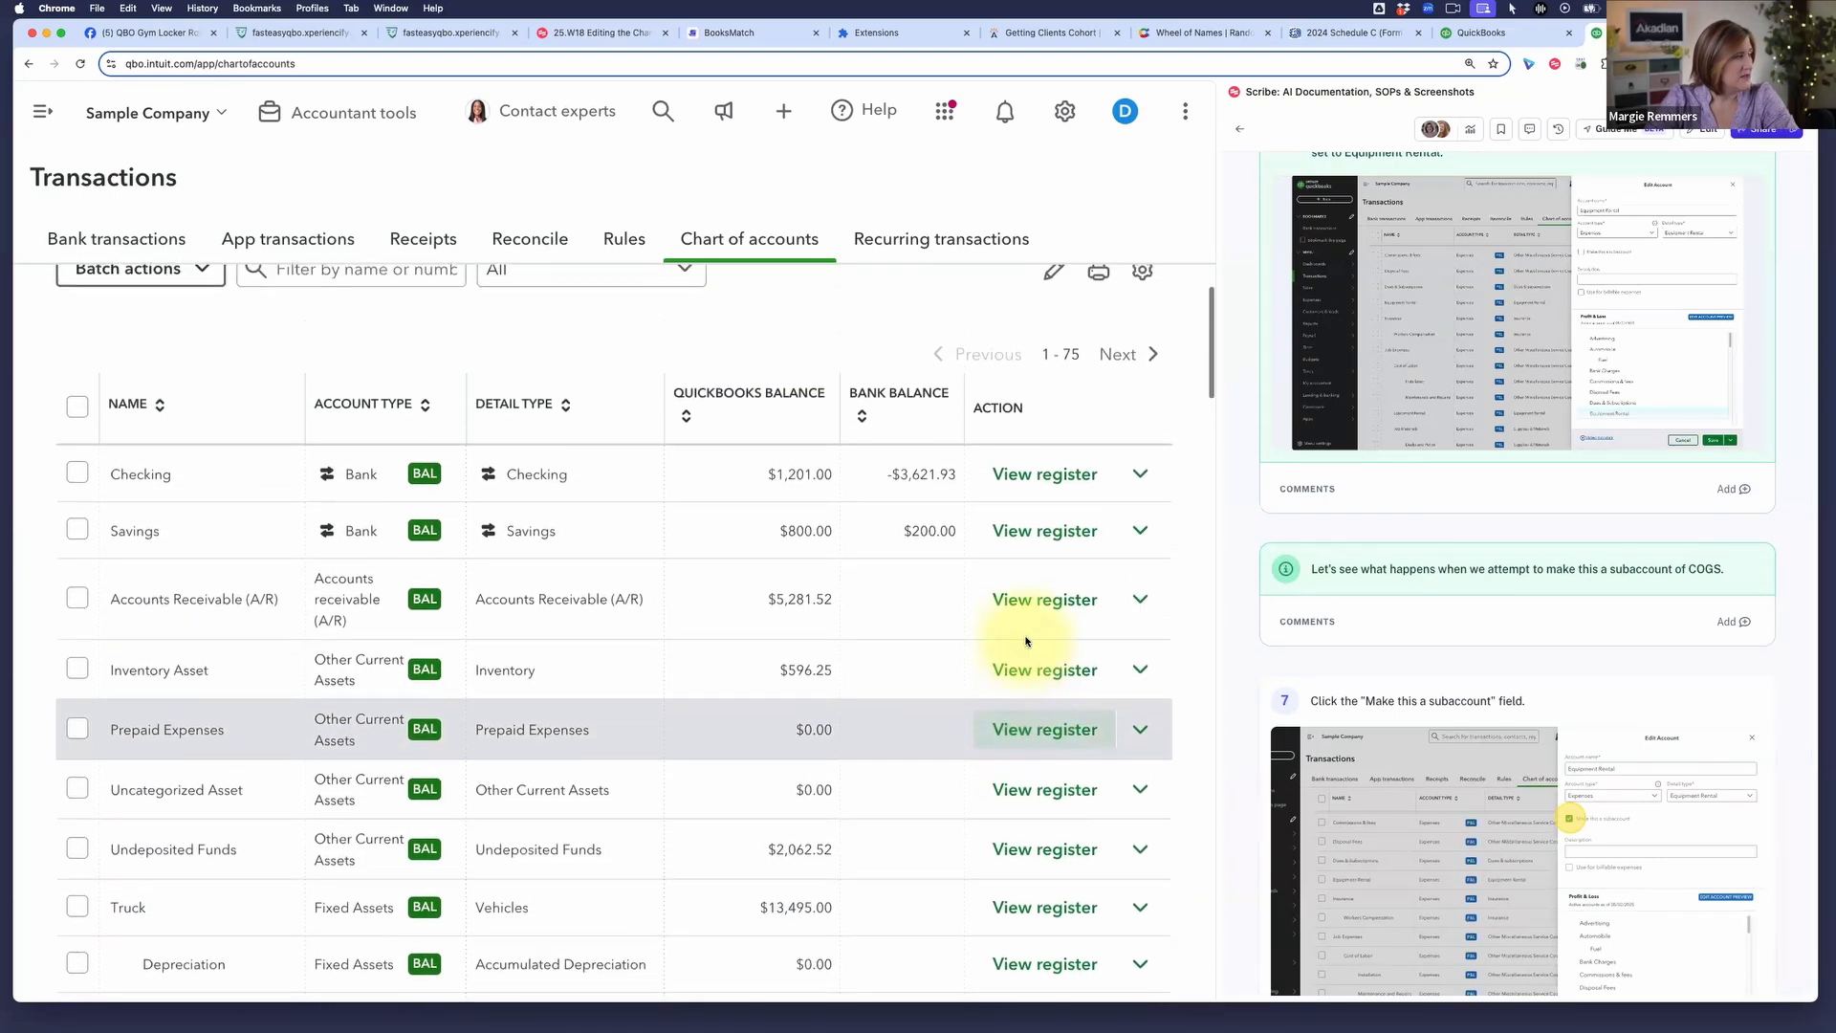
scroll(1025, 641, down, 8)
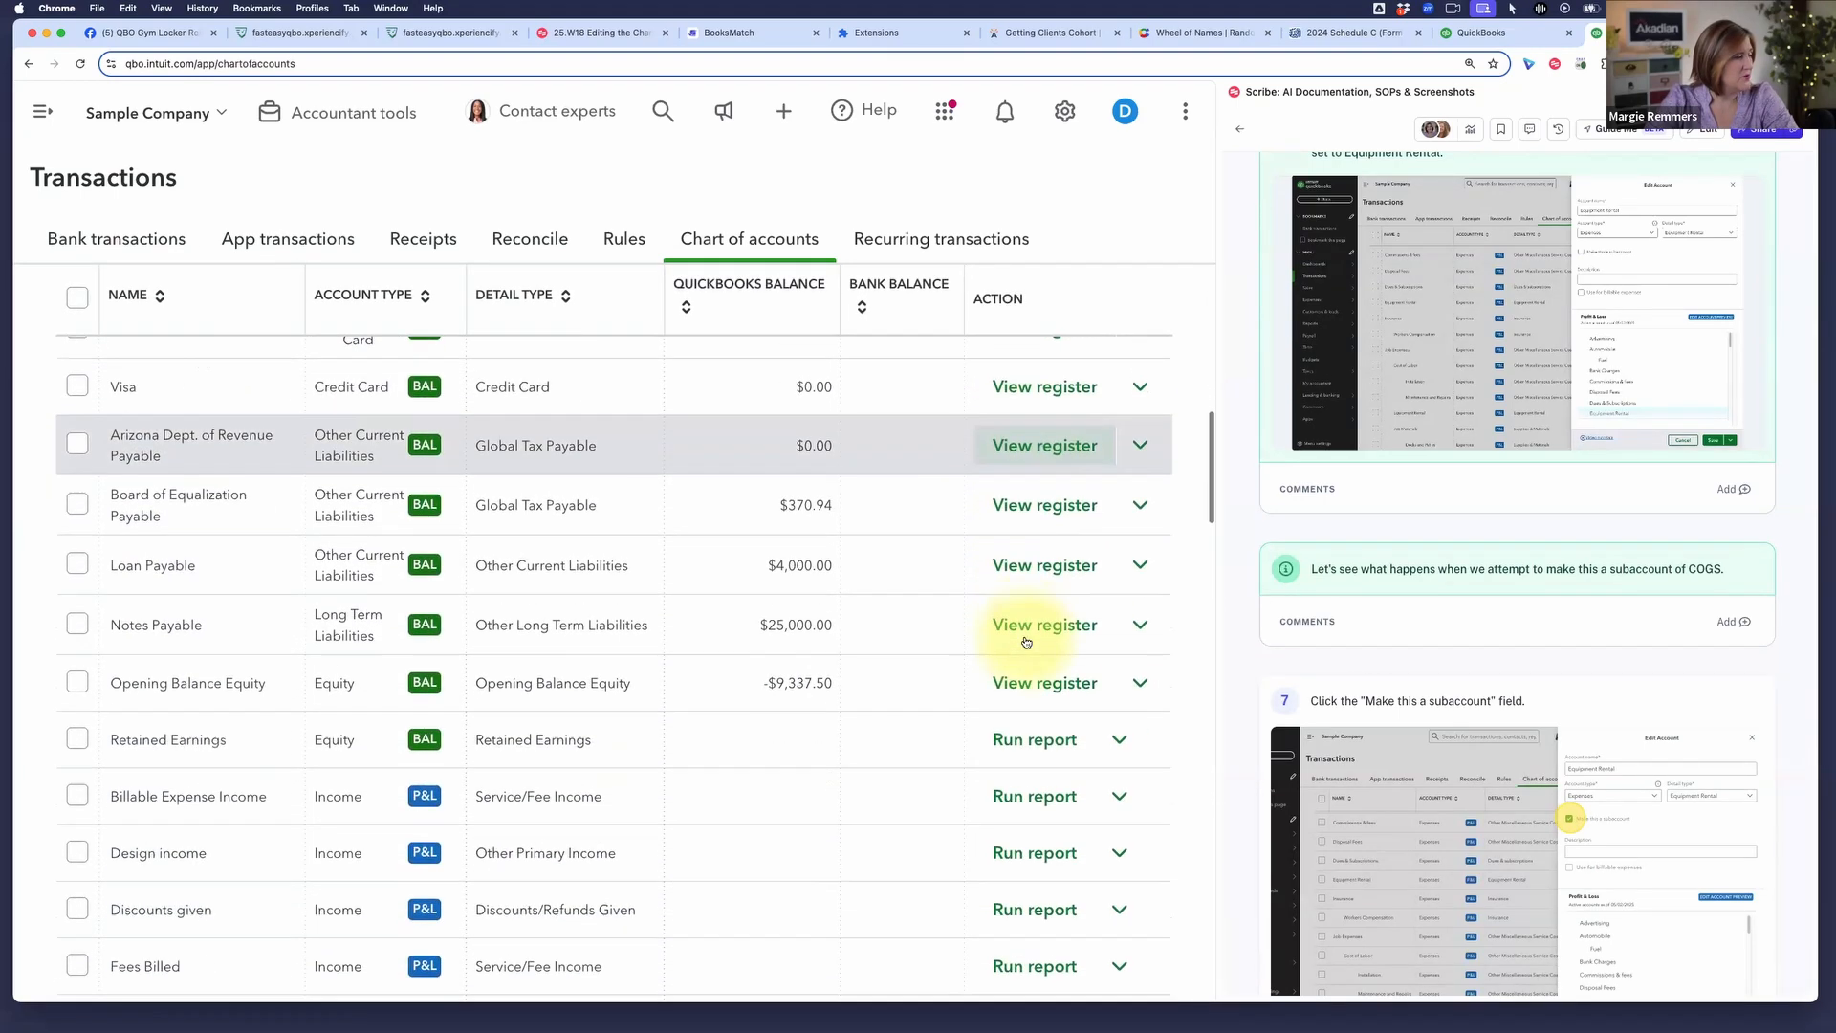
scroll(1025, 642, down, 6)
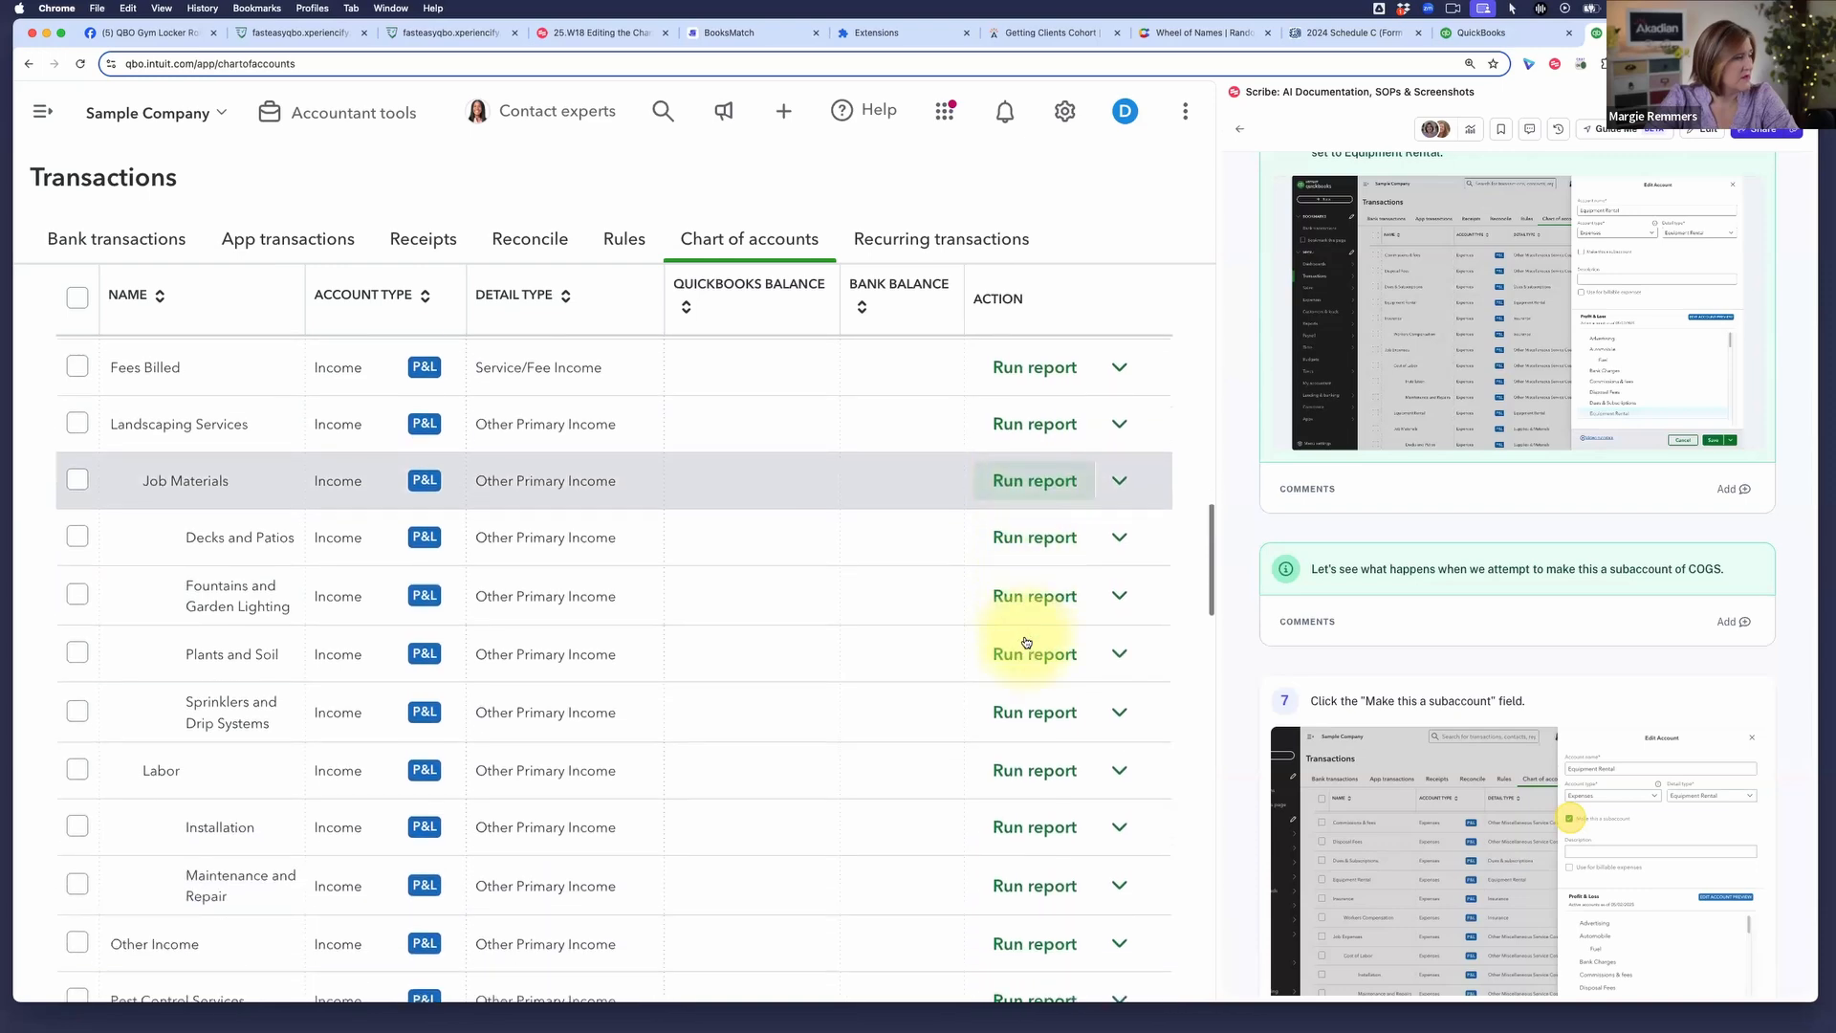
scroll(1025, 642, down, 6)
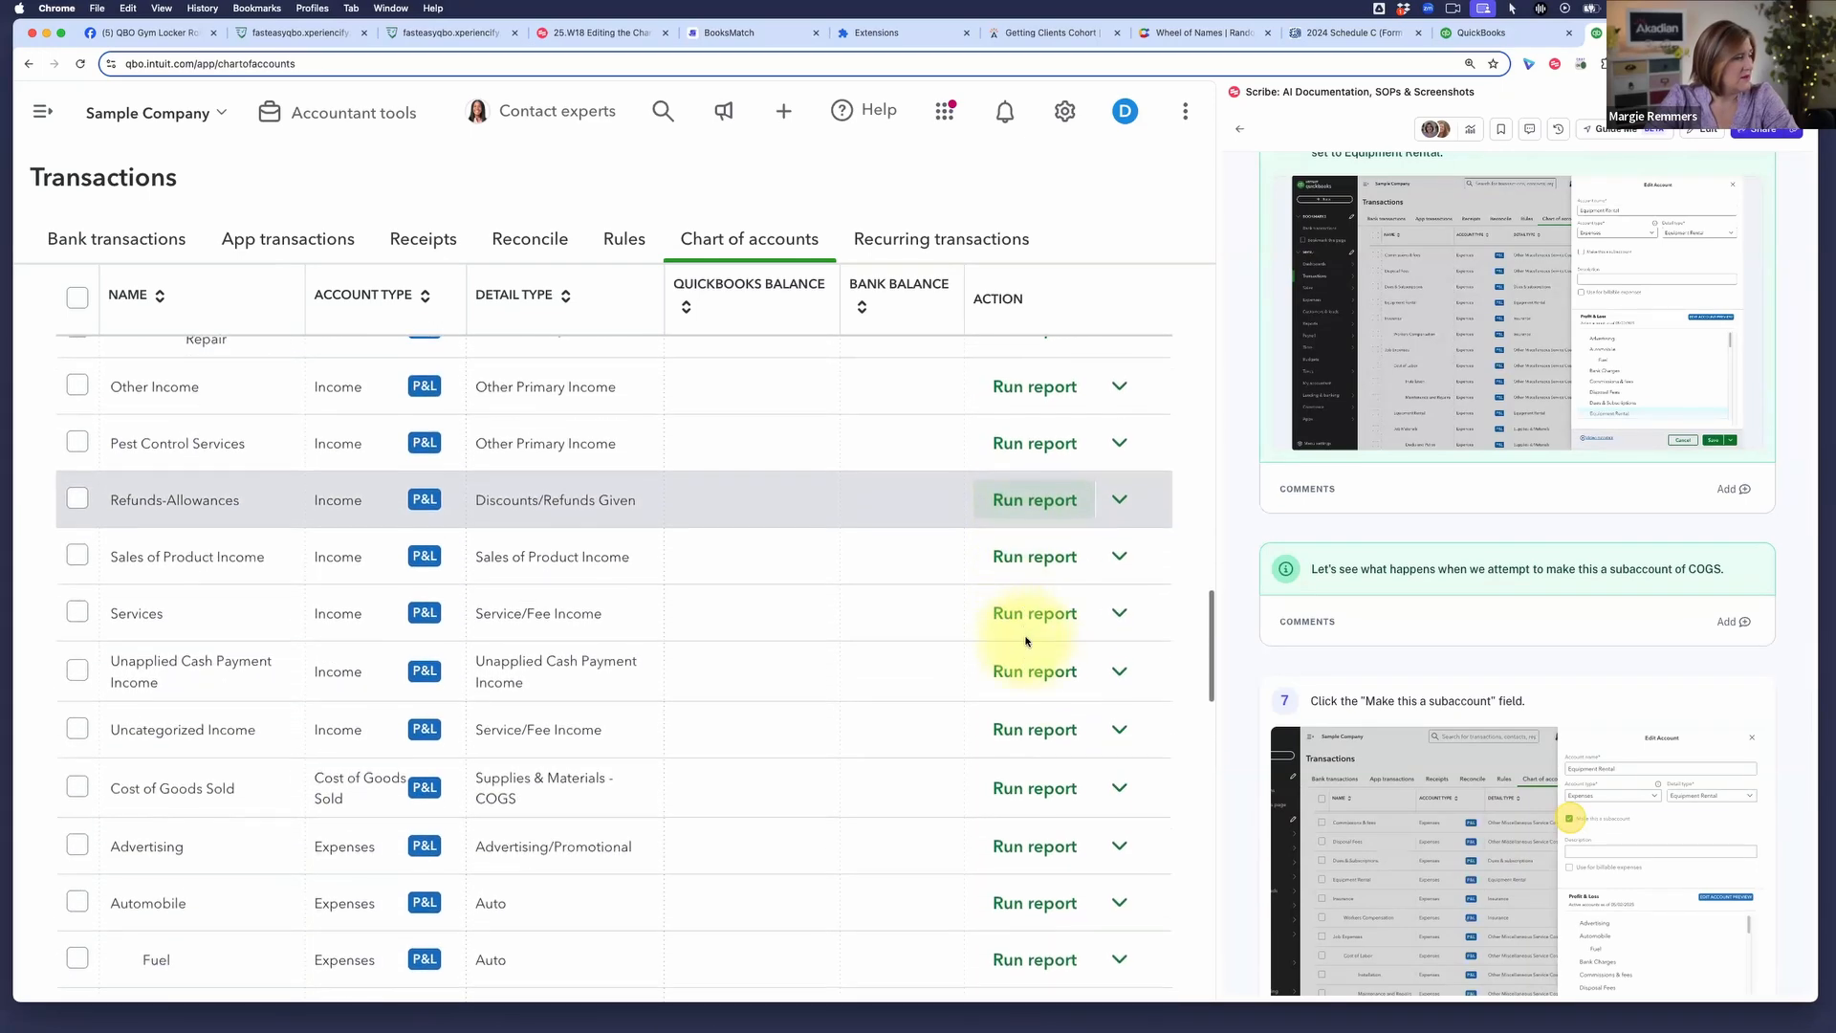
scroll(1025, 641, down, 5)
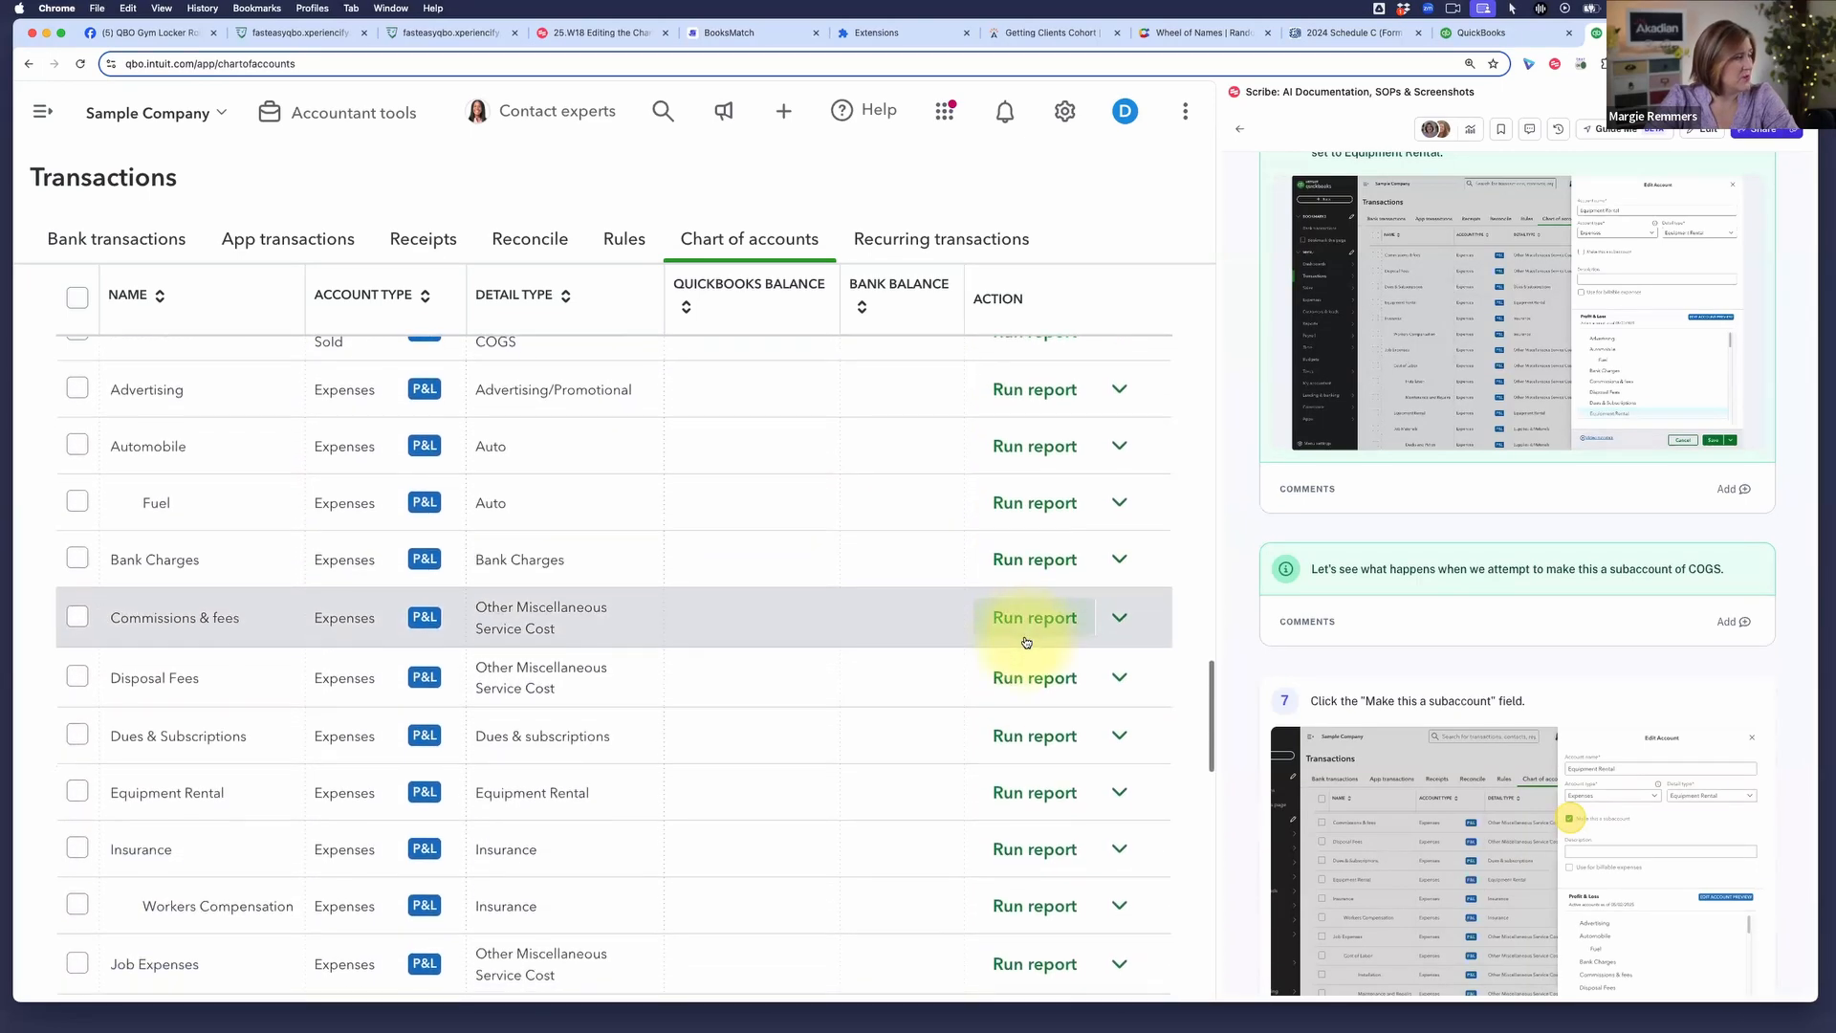
scroll(1025, 631, down, 1)
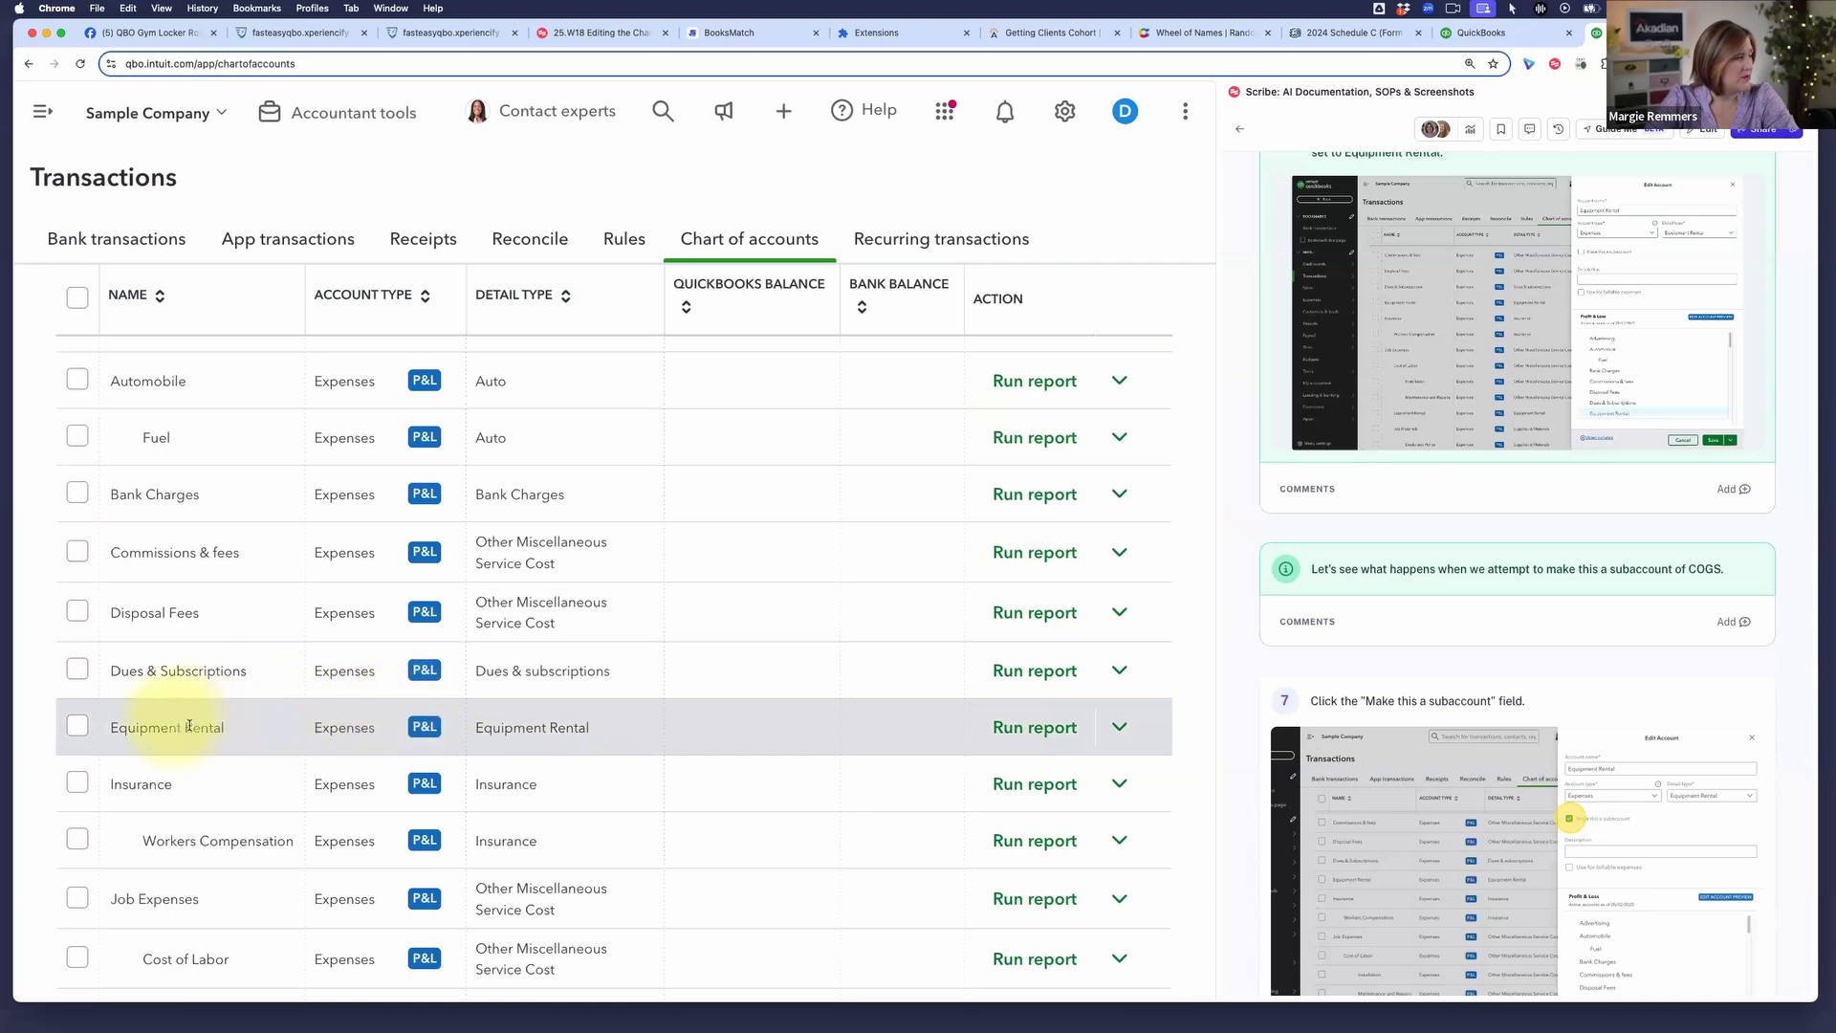
scroll(818, 741, down, 4)
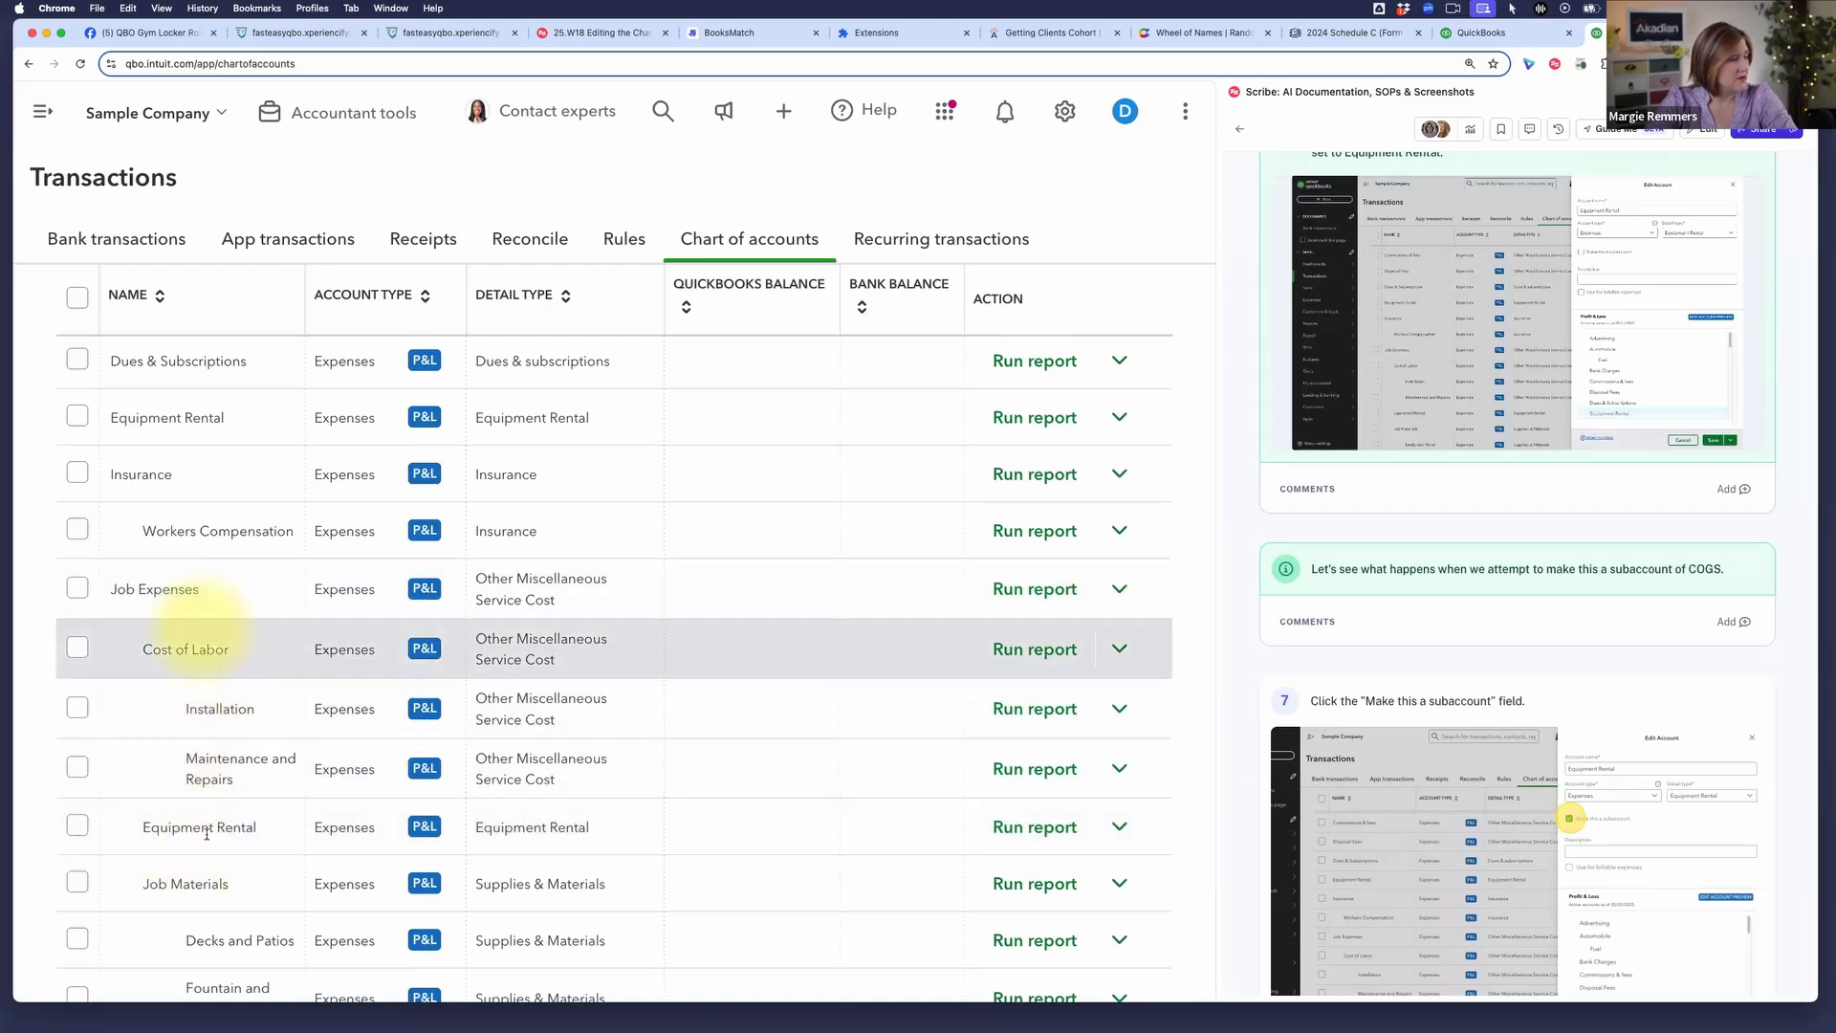
scroll(256, 828, up, 1)
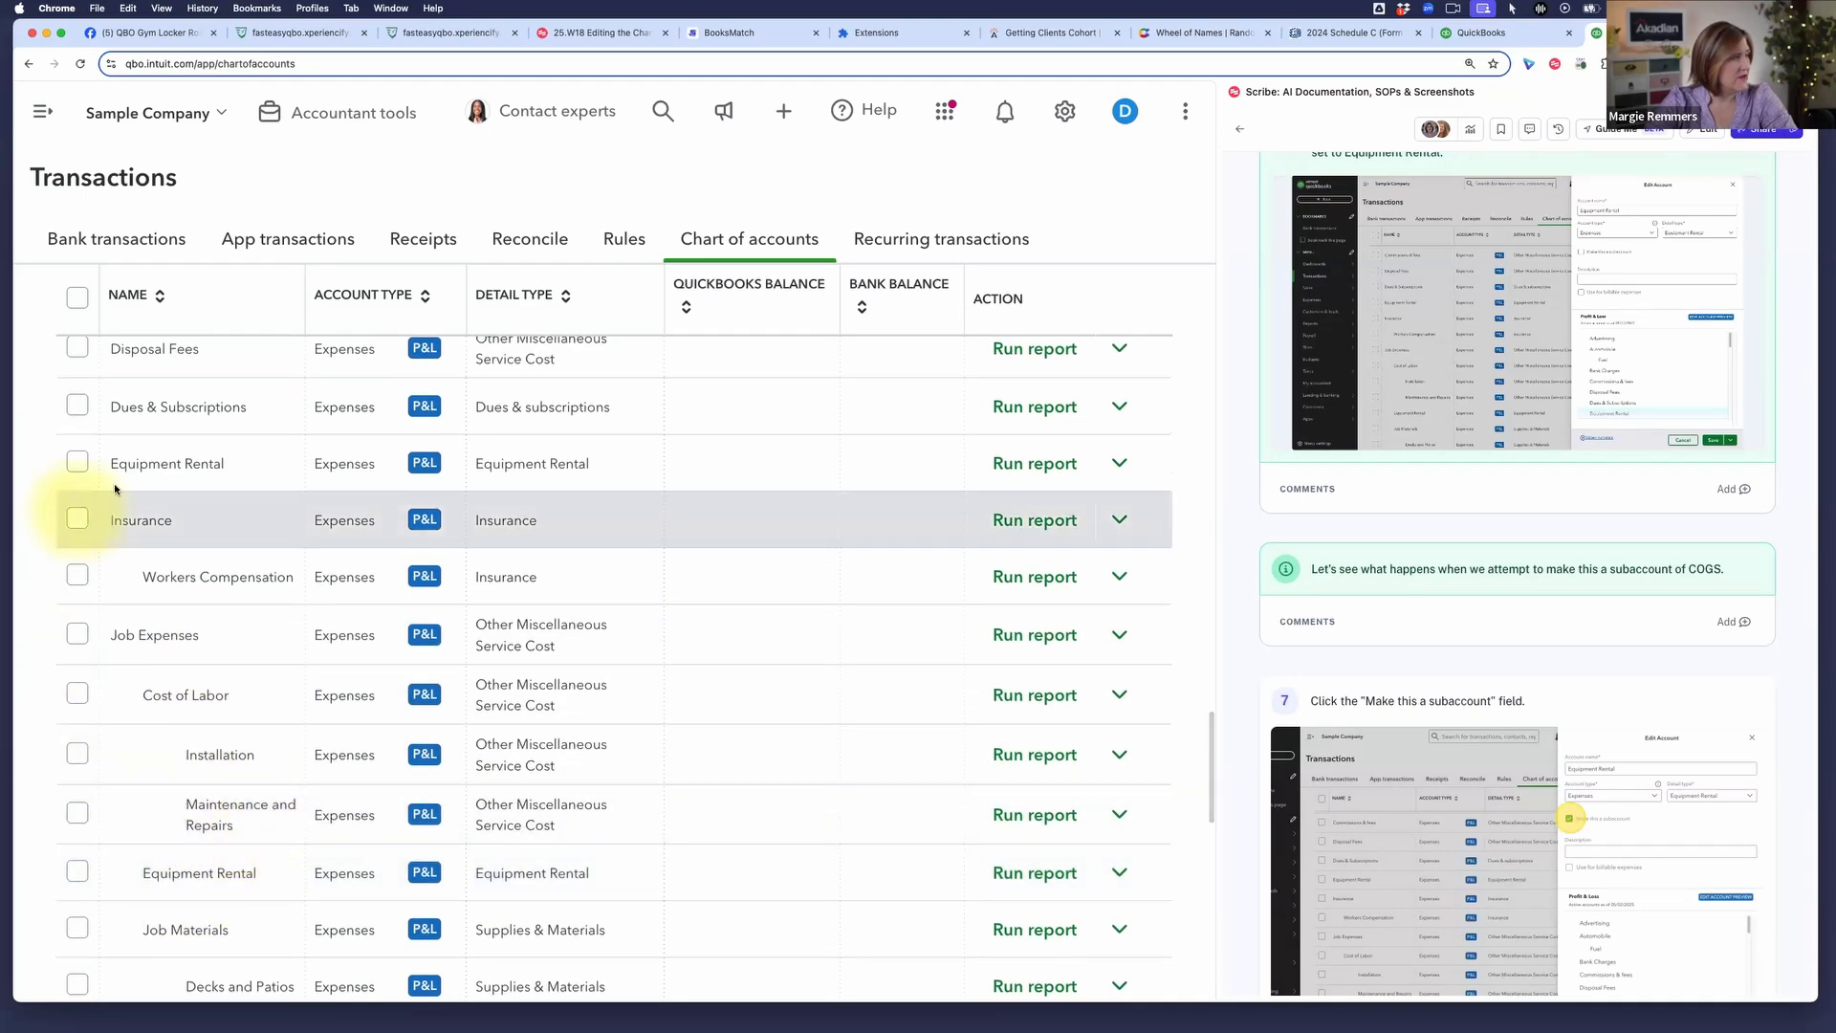
scroll(131, 465, up, 3)
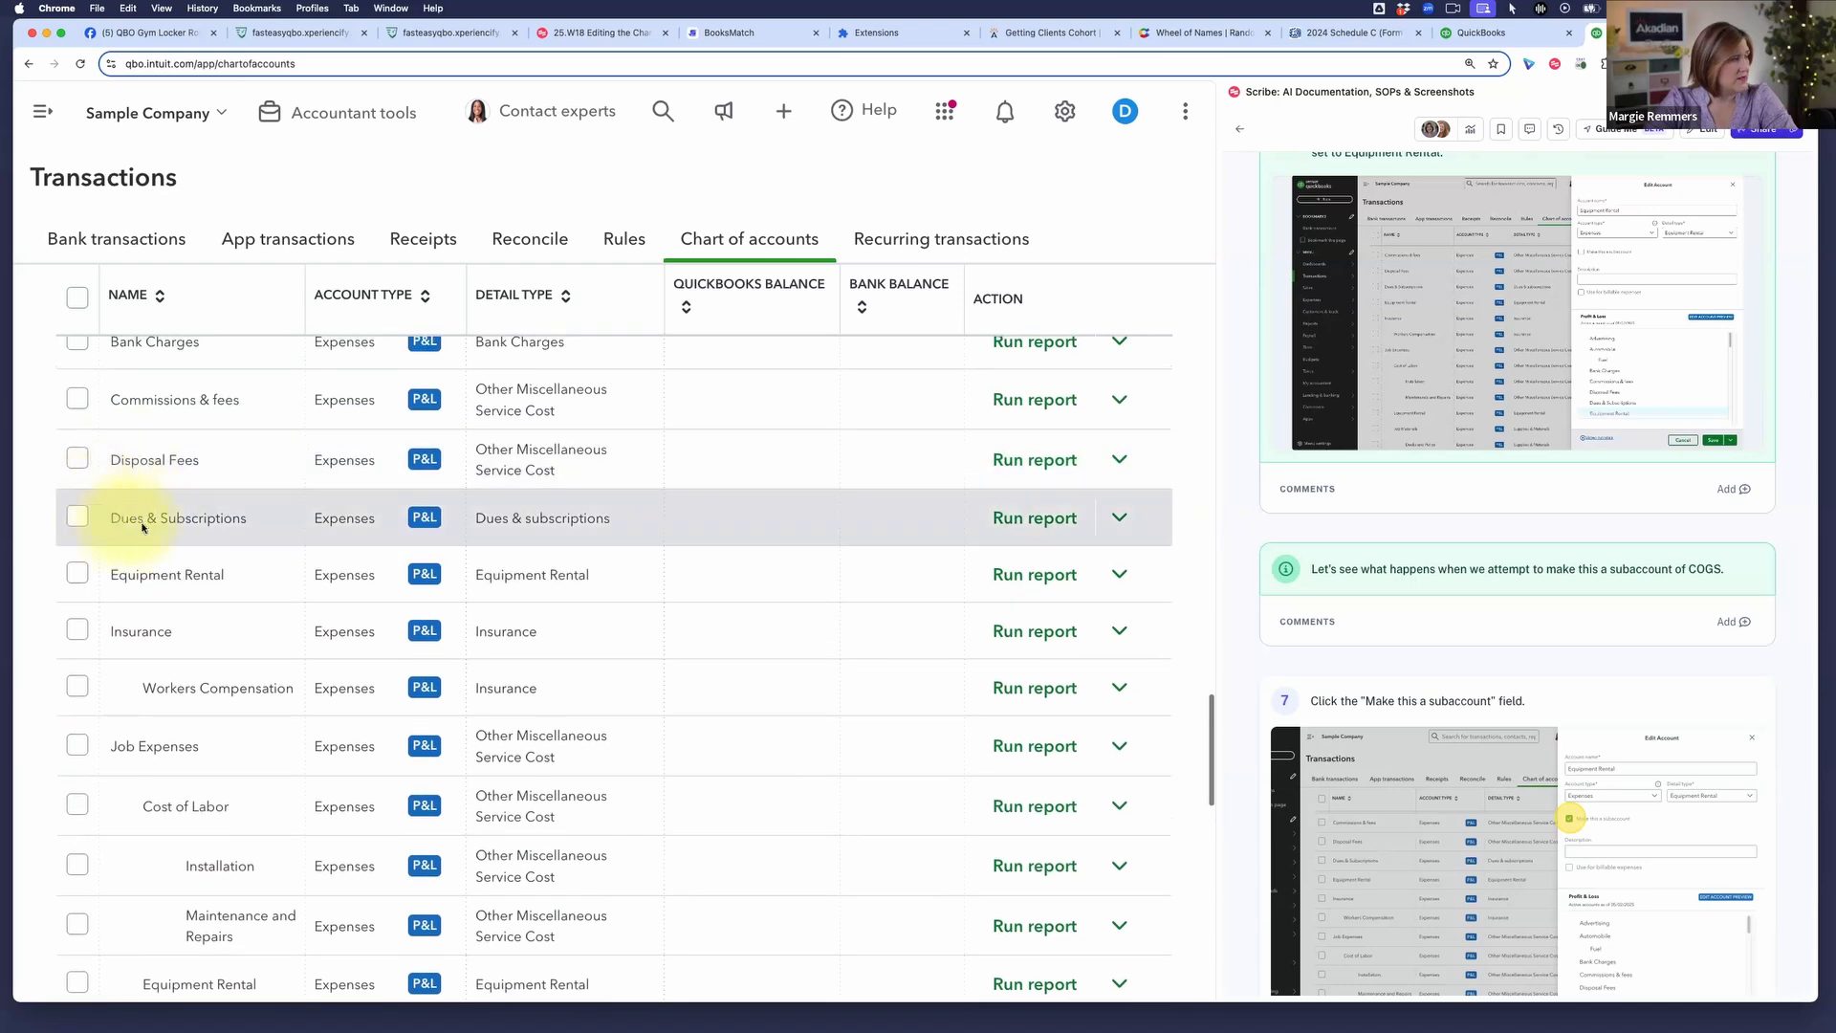
click(1118, 573)
click(915, 620)
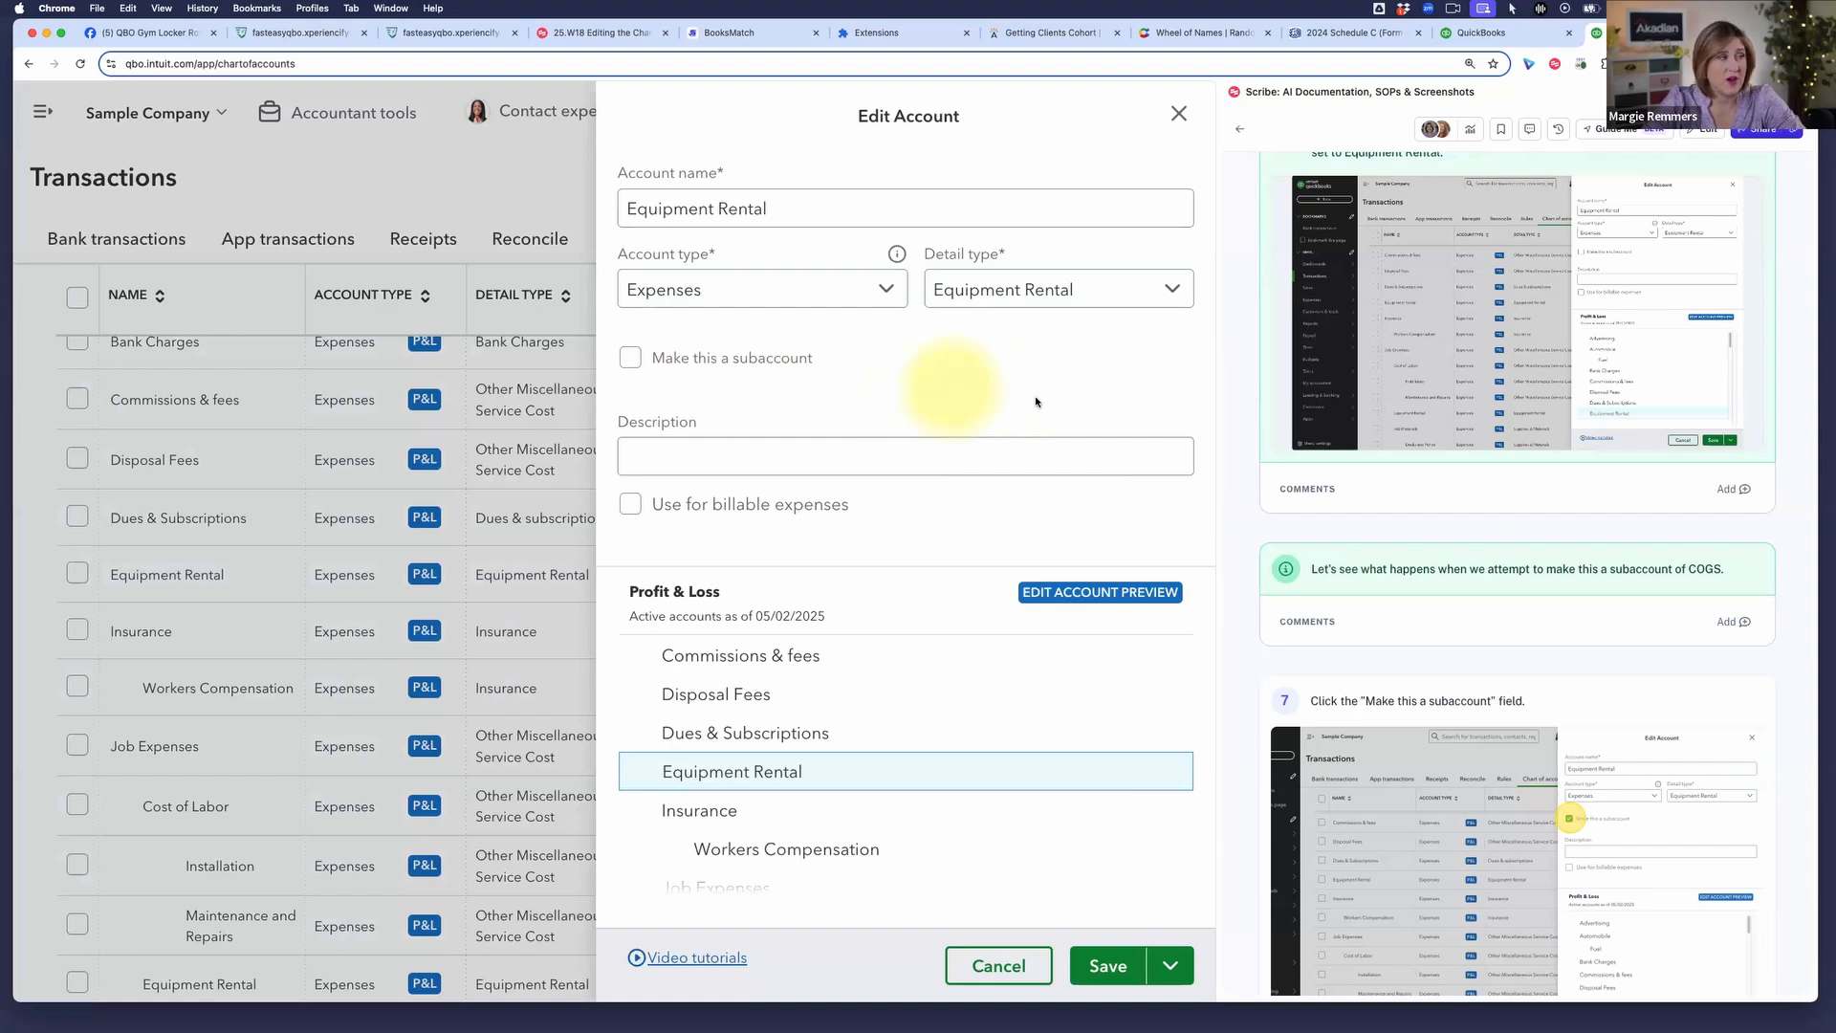
Follow guide step 7 to make Equipment Rental a subaccount, and read the guide's note on choosing COGS as parent
click(631, 360)
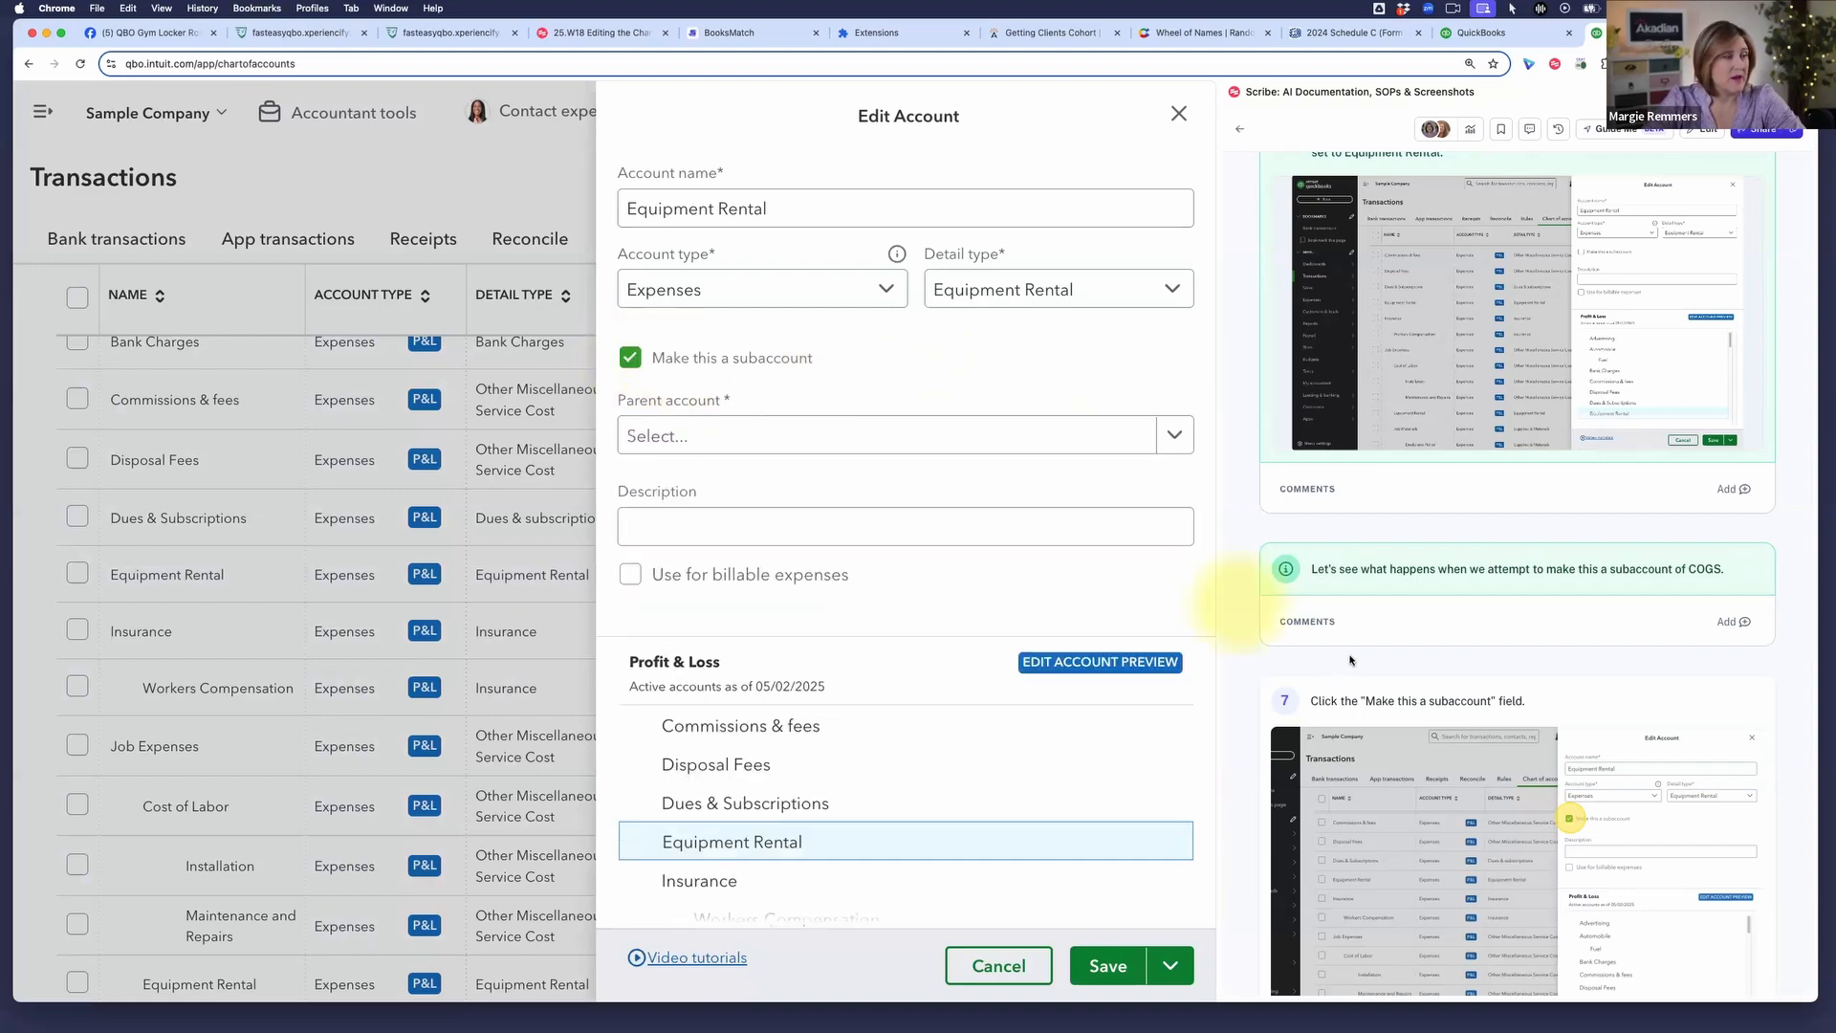
scroll(1398, 652, down, 5)
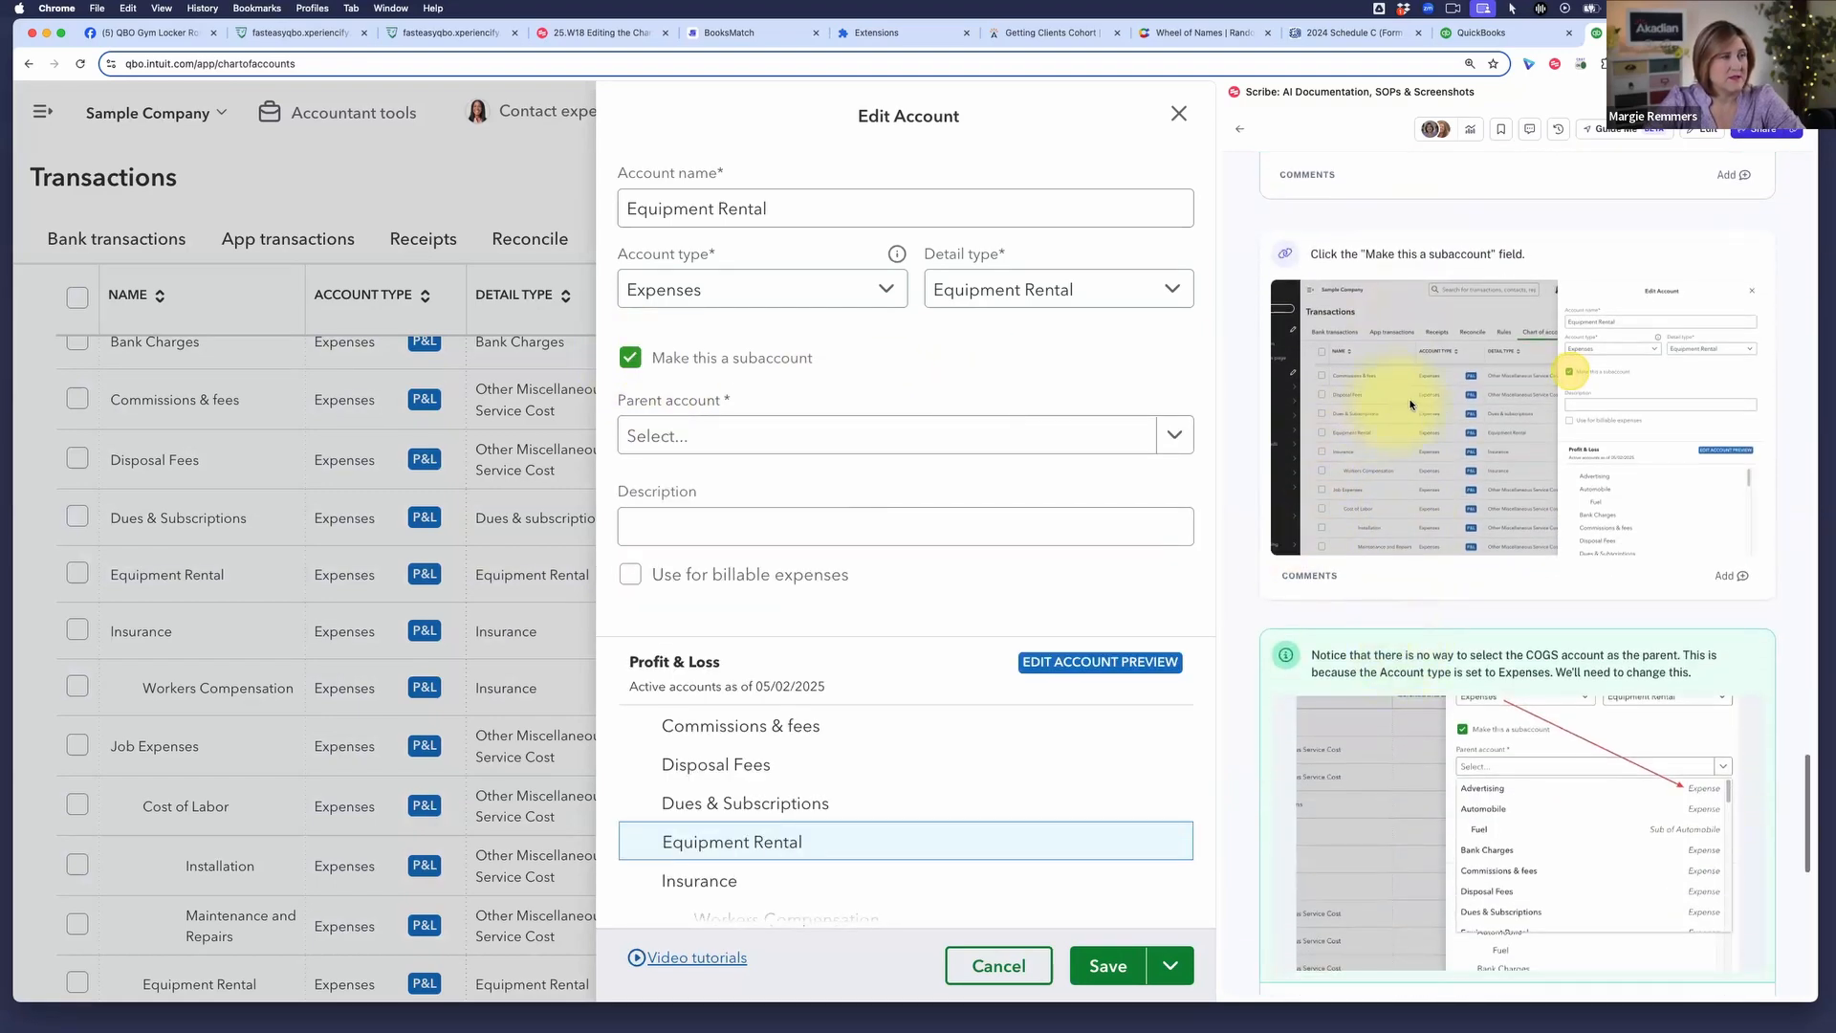
scroll(1427, 553, down, 5)
scroll(1428, 553, down, 2)
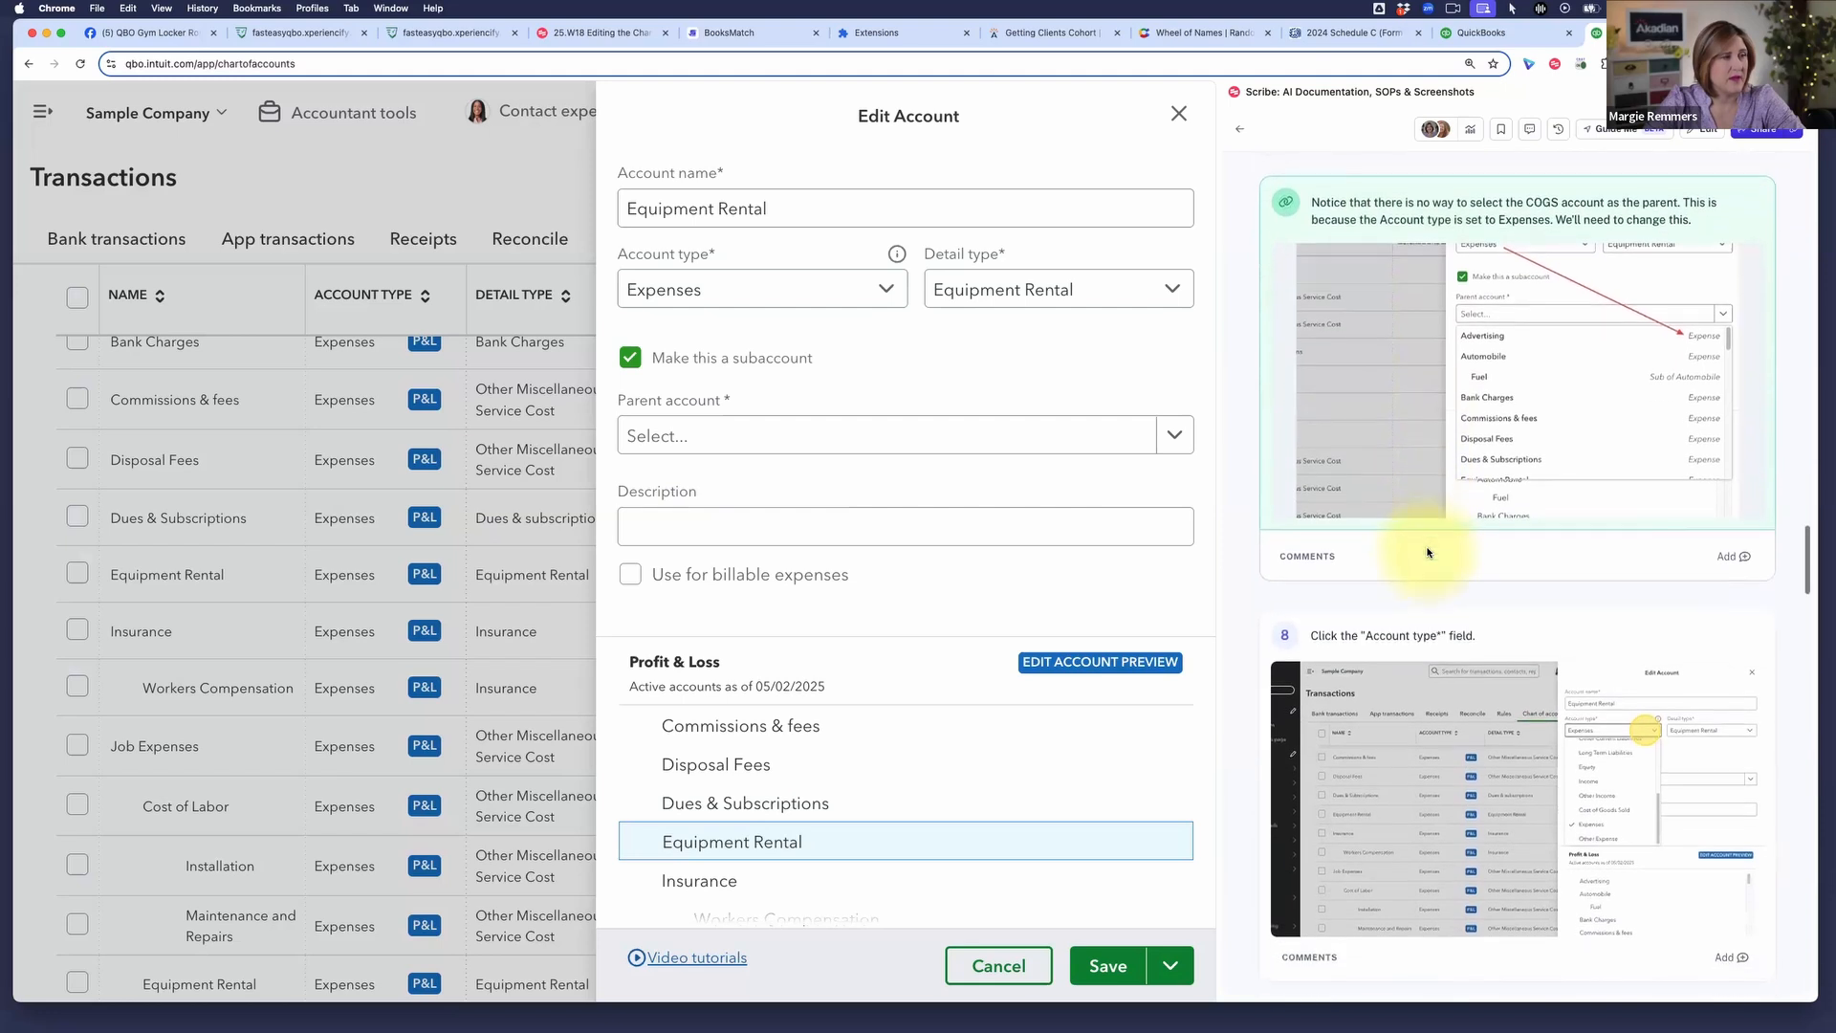
Look through the whole list of available parent accounts for a Cost of Goods Sold account
click(1179, 438)
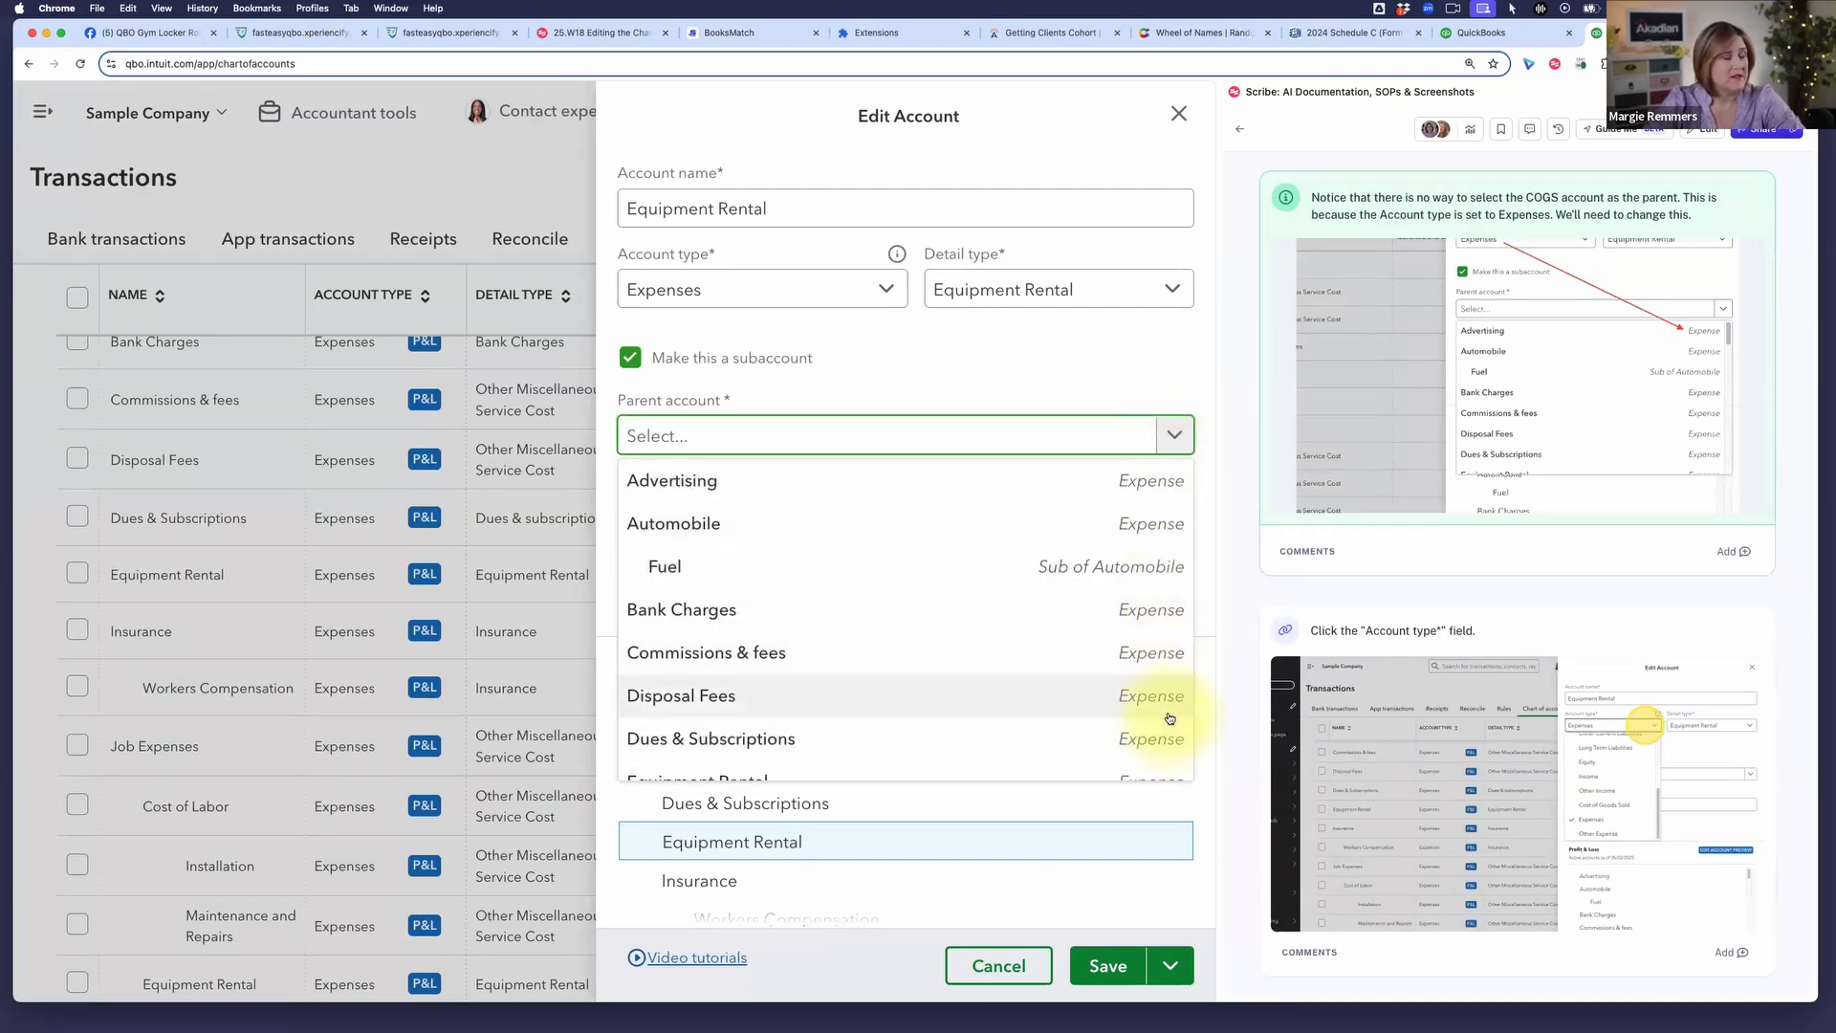
scroll(1169, 717, down, 2)
scroll(1169, 717, down, 10)
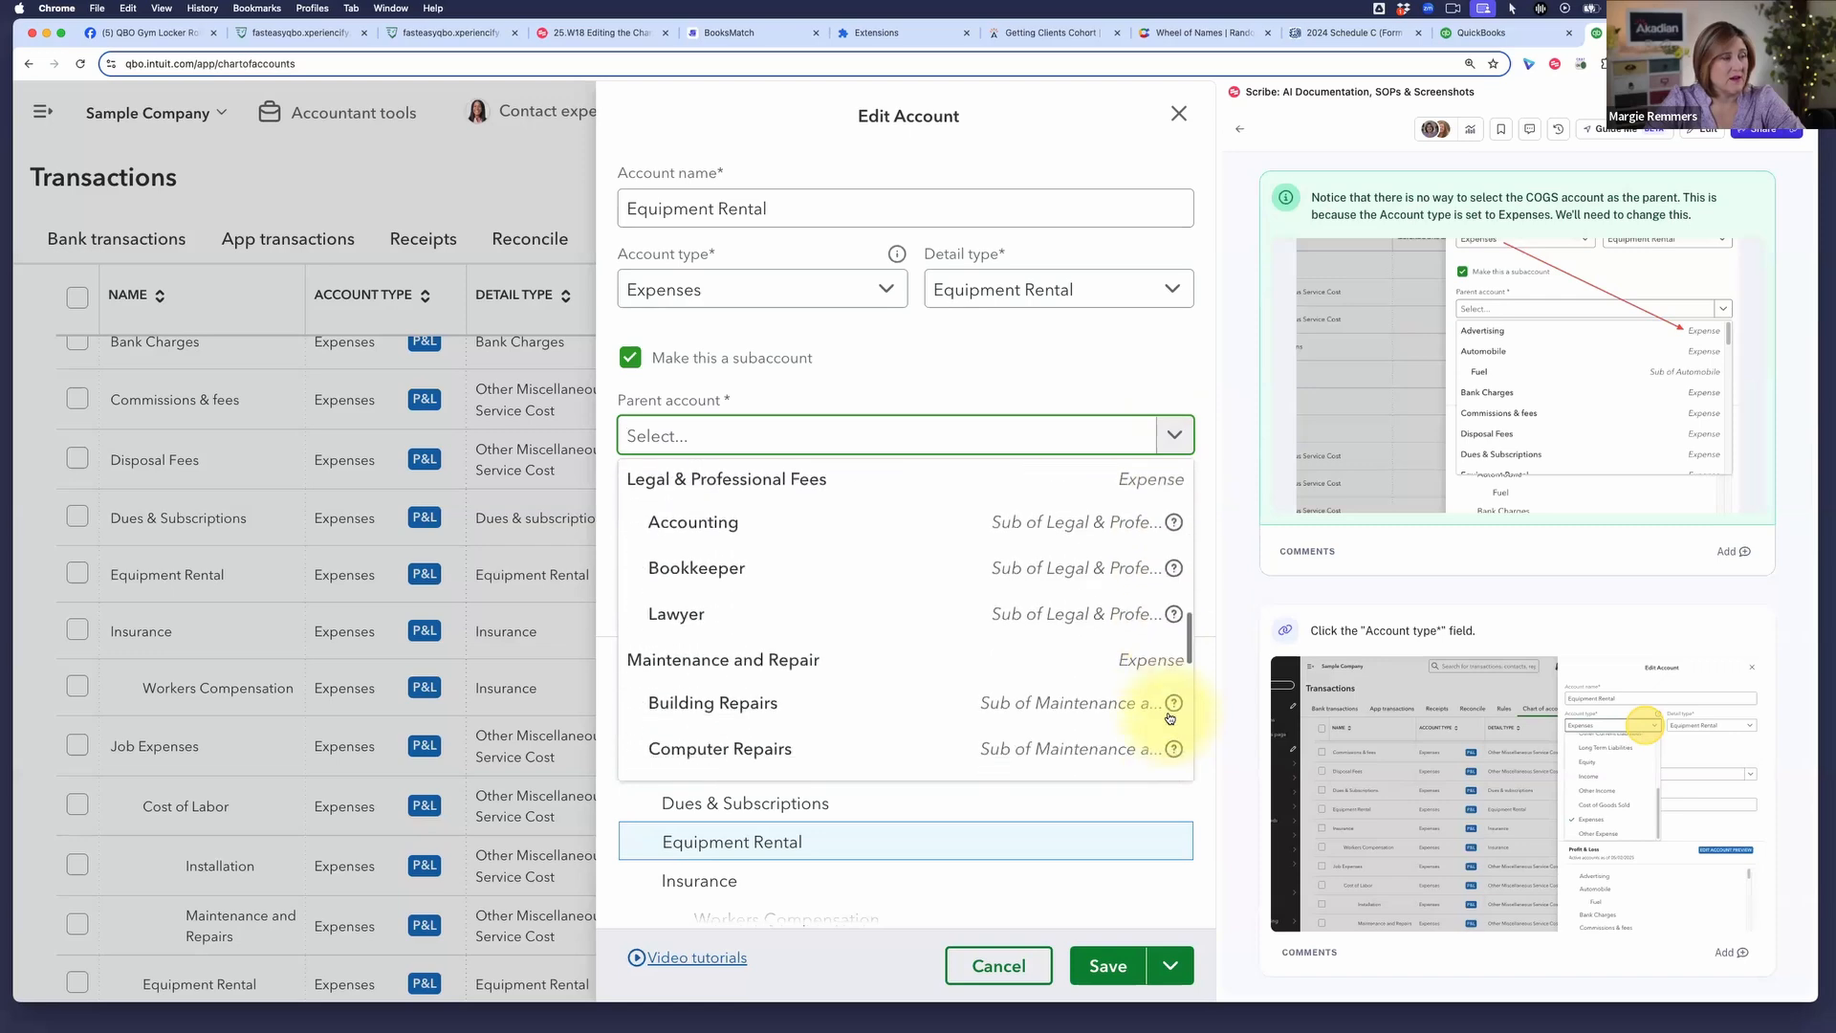
scroll(1169, 718, down, 6)
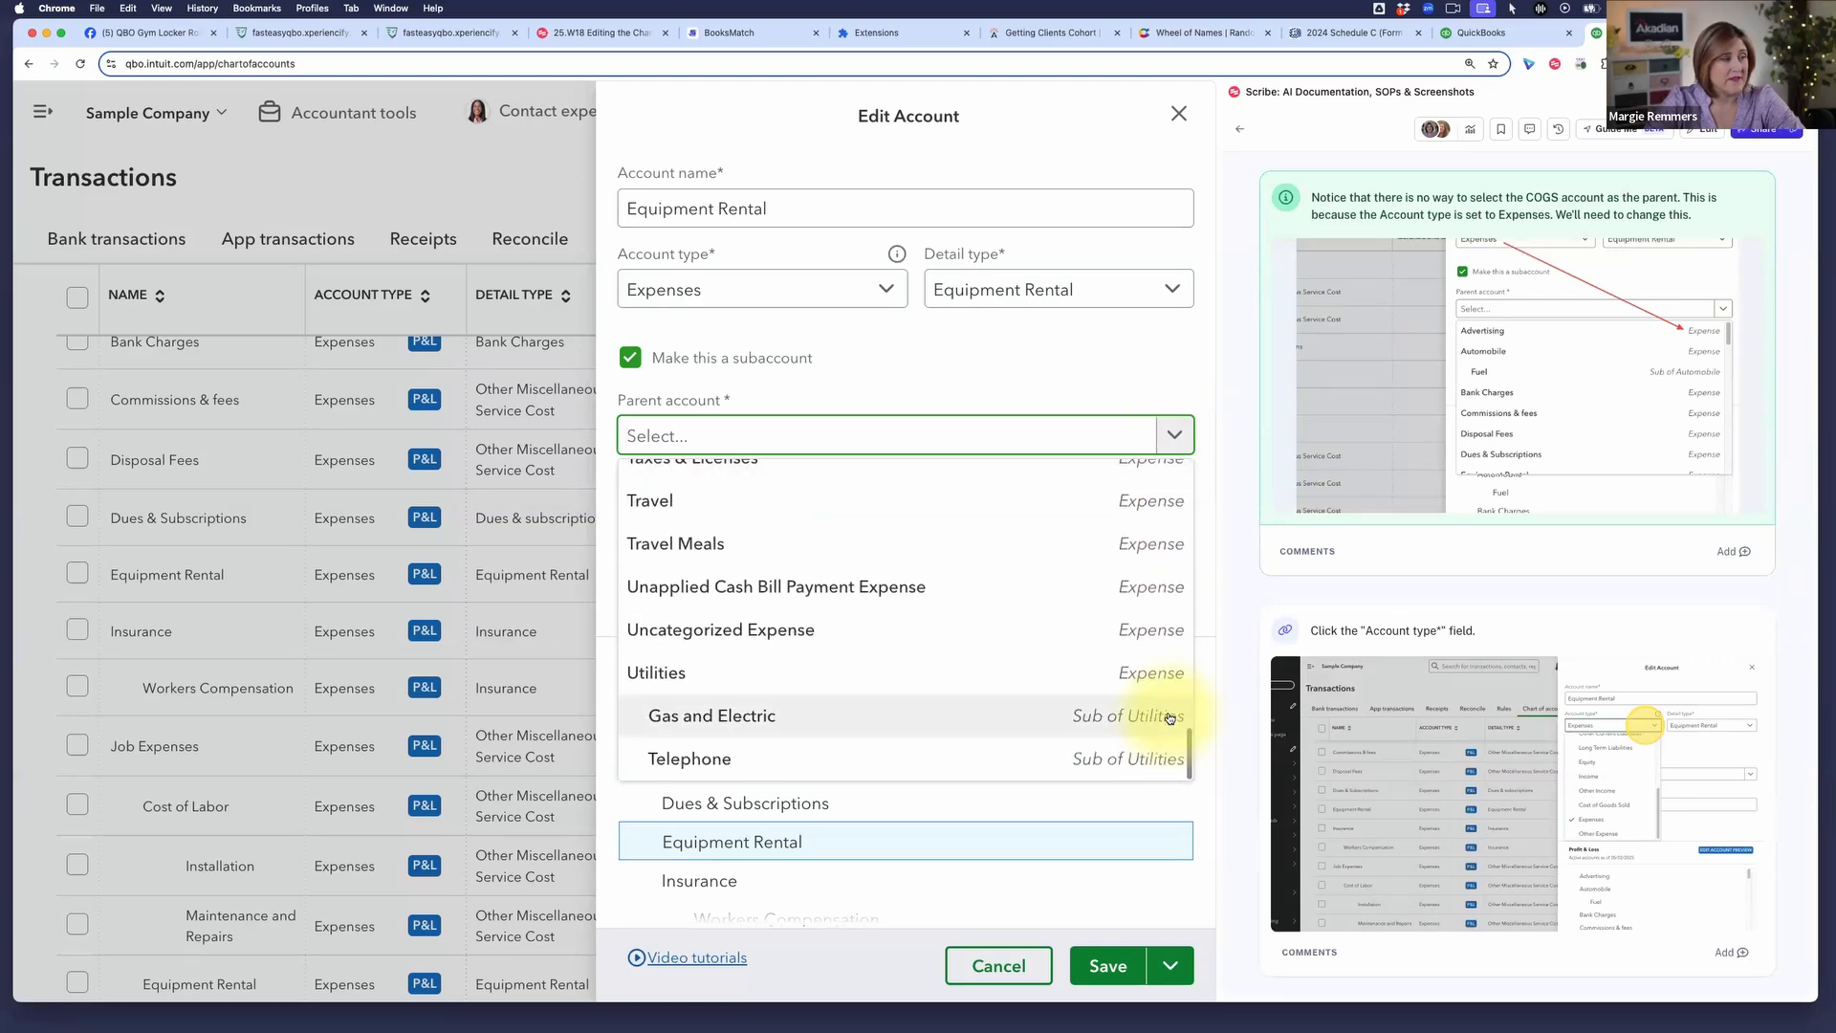
scroll(1157, 585, up, 15)
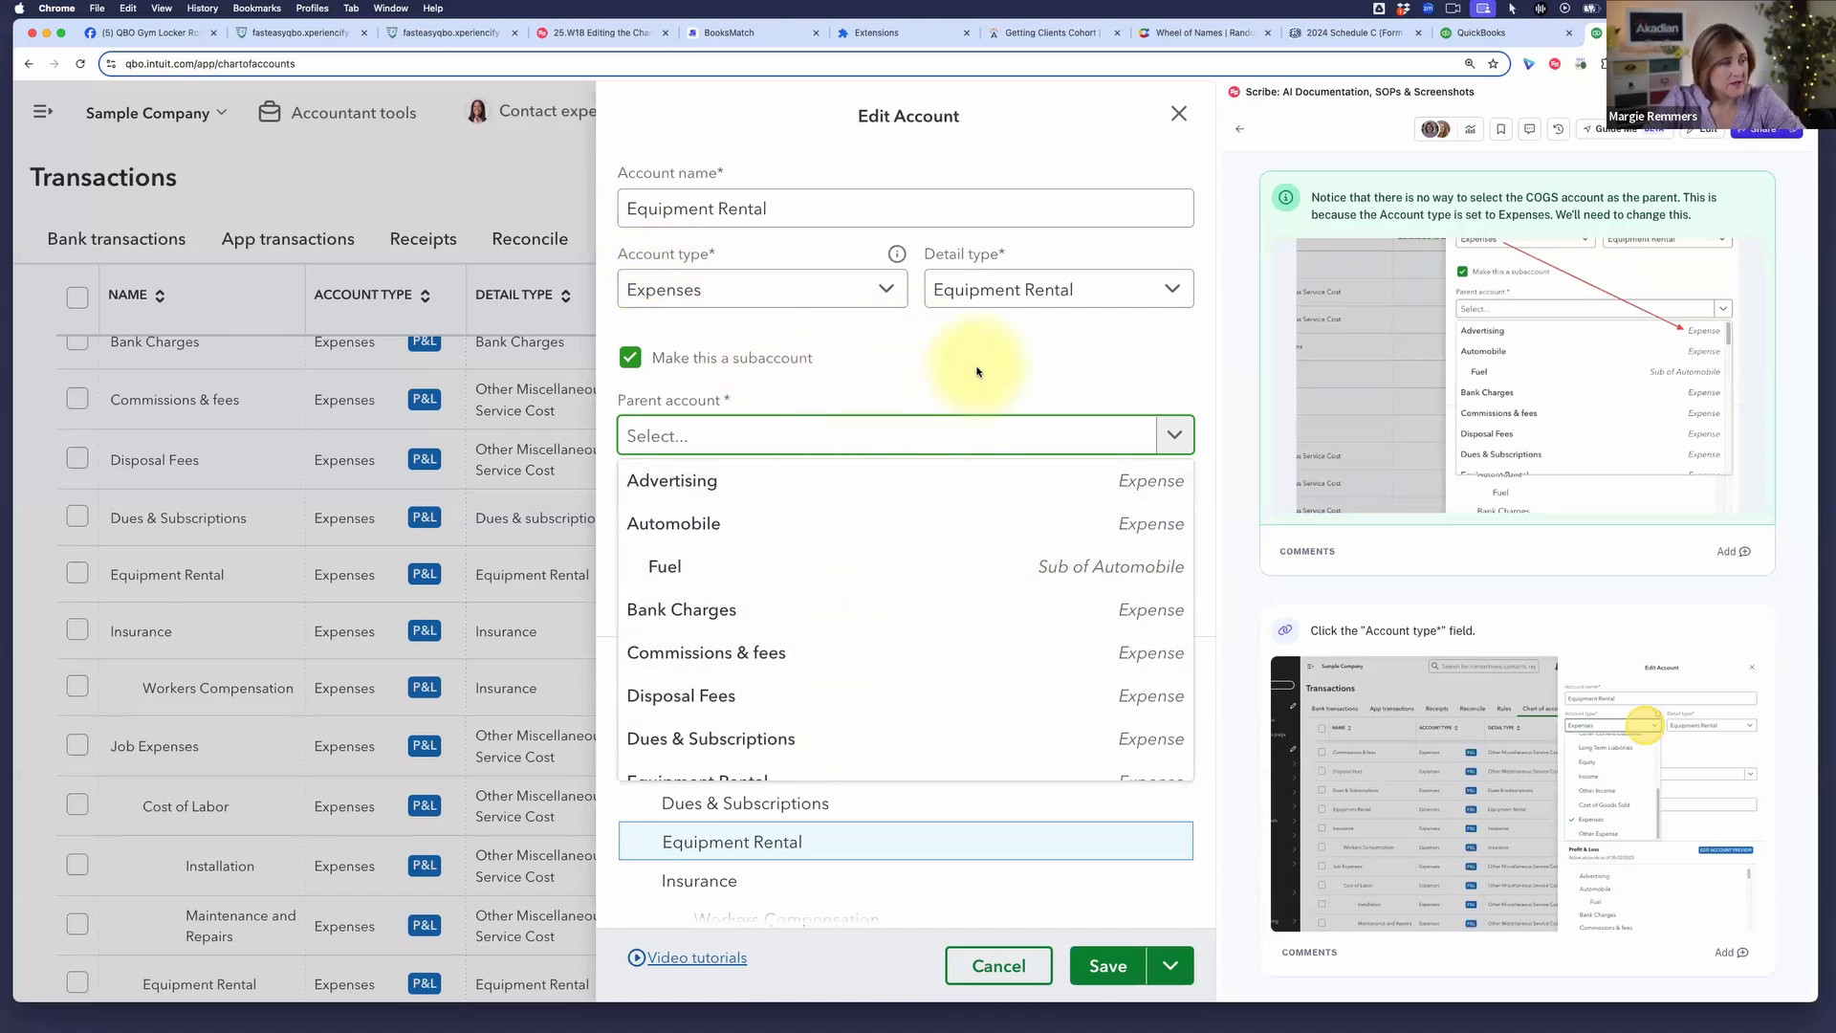
click(936, 363)
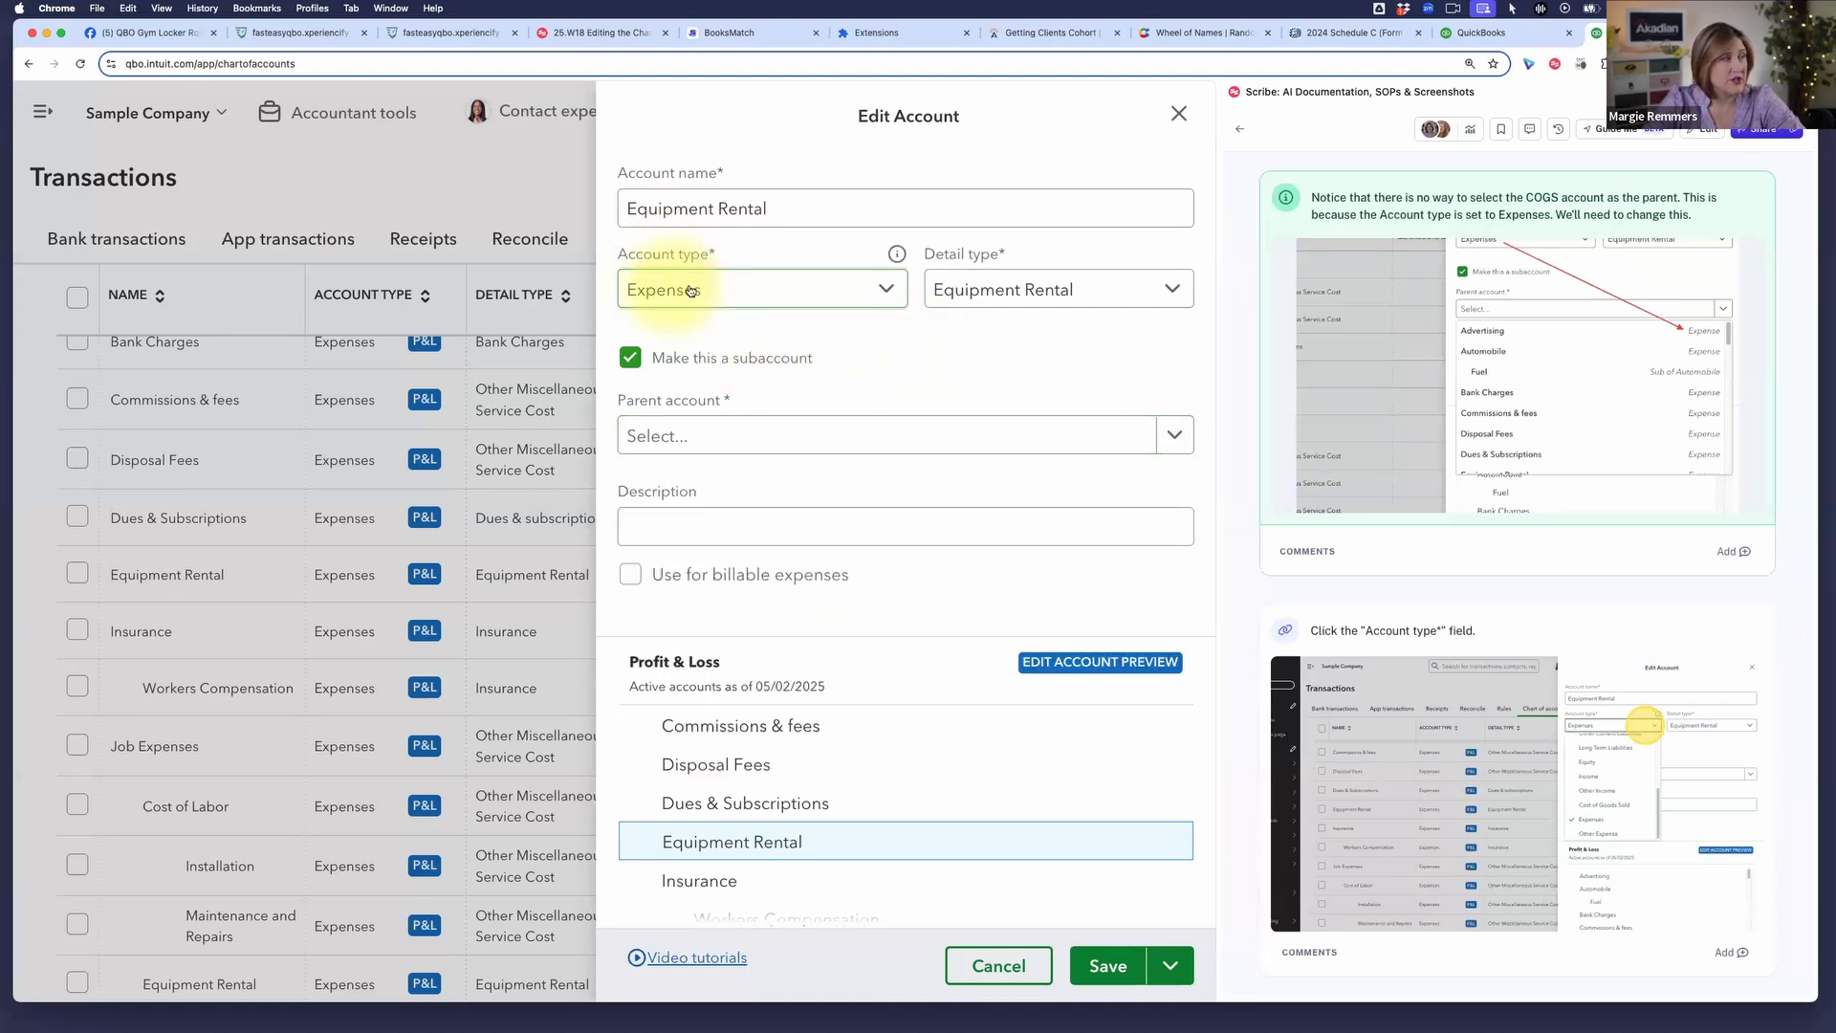
click(720, 294)
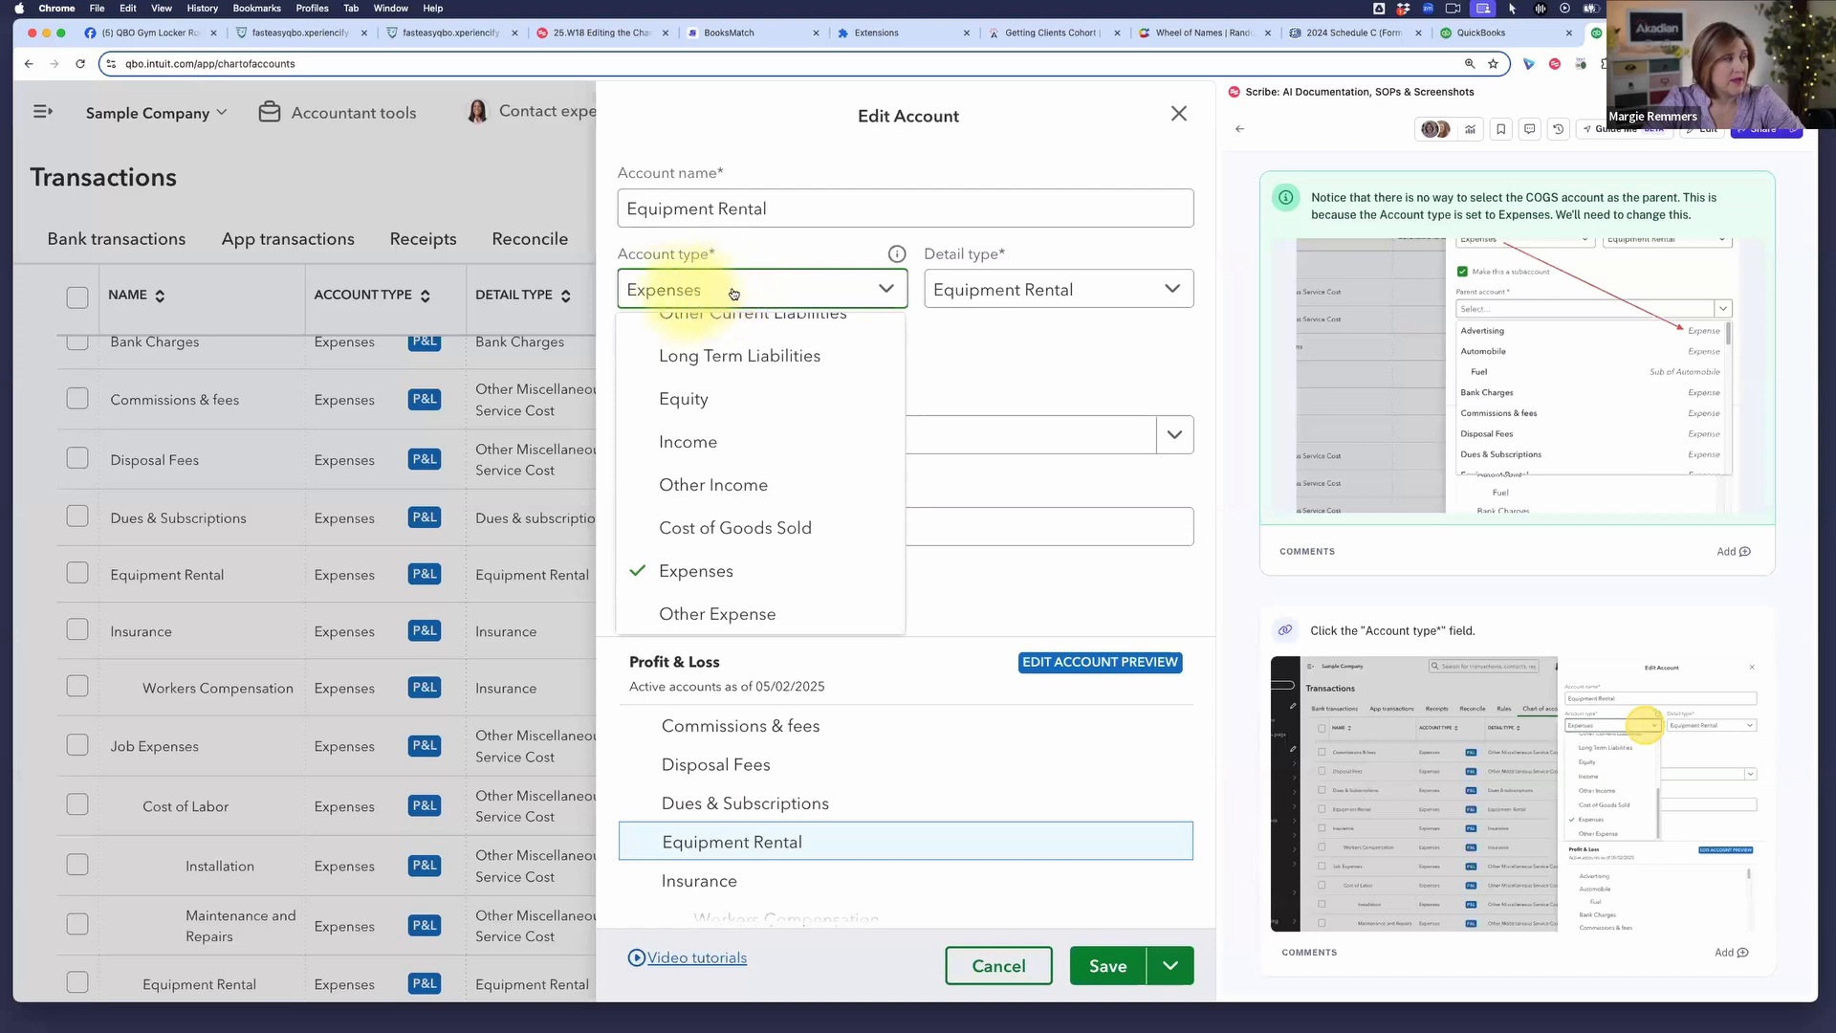
scroll(1393, 532, down, 5)
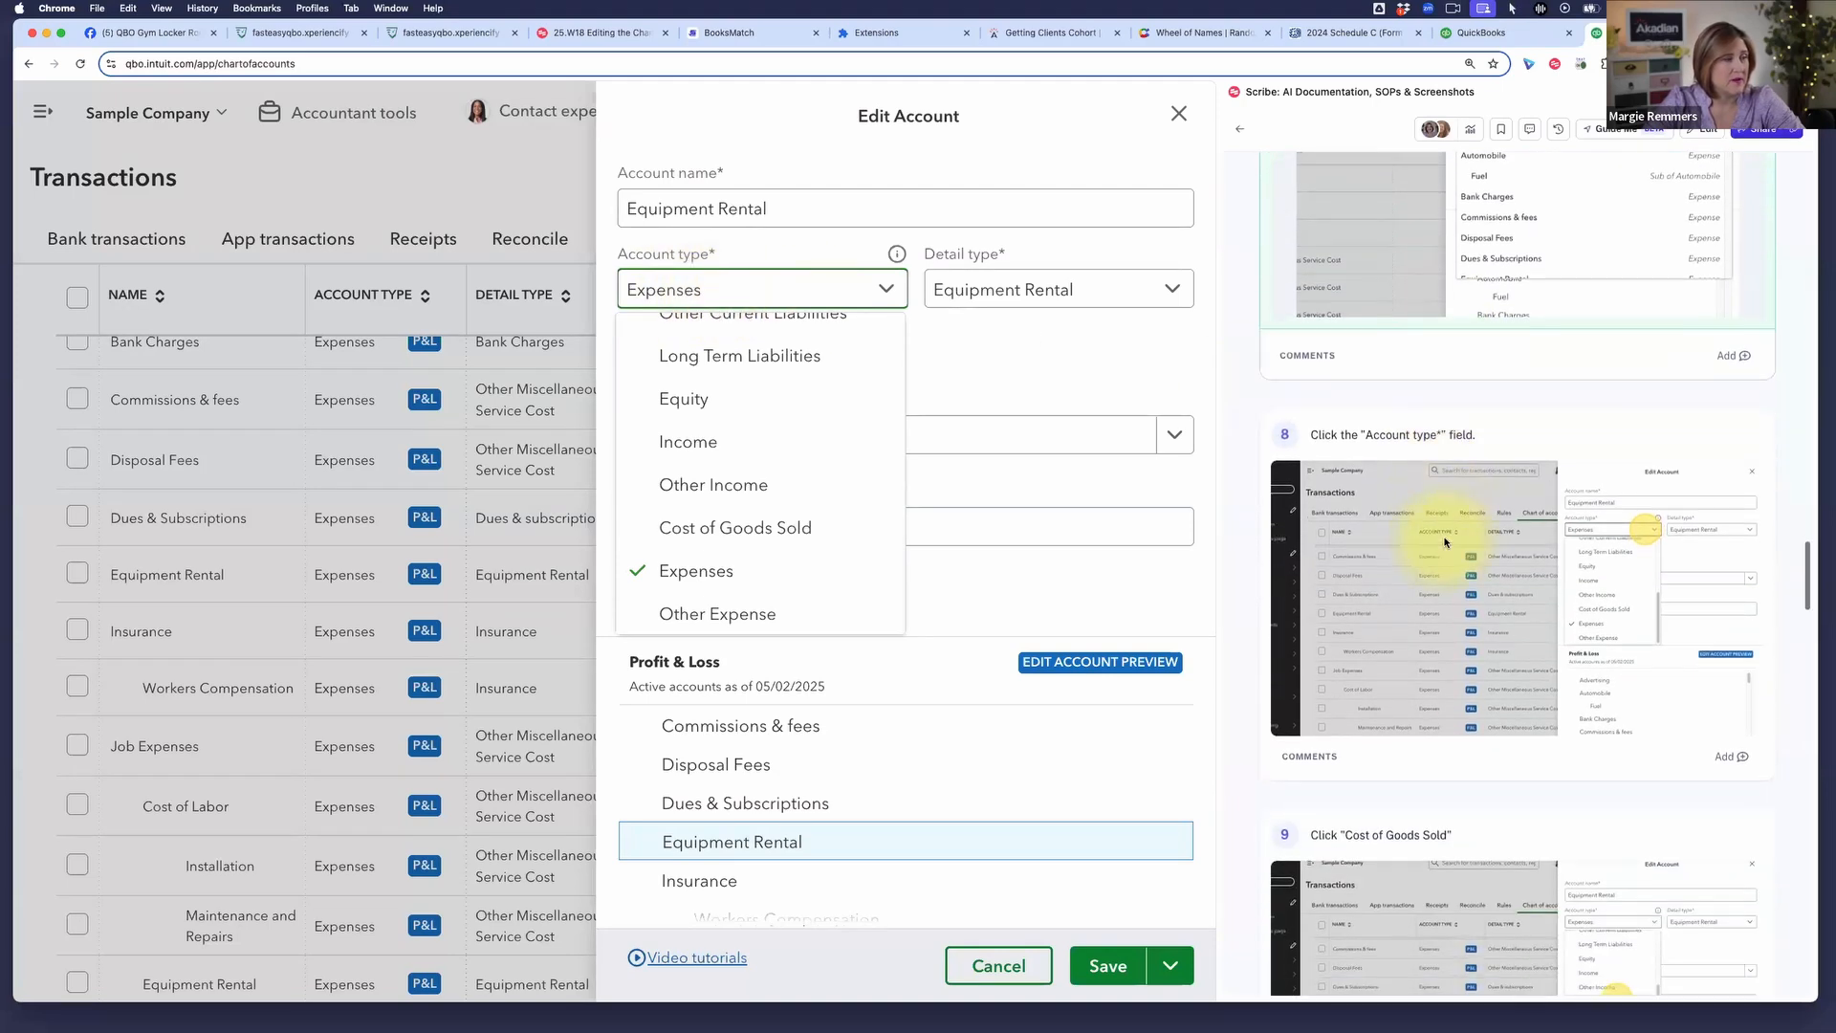
scroll(1402, 363, up, 2)
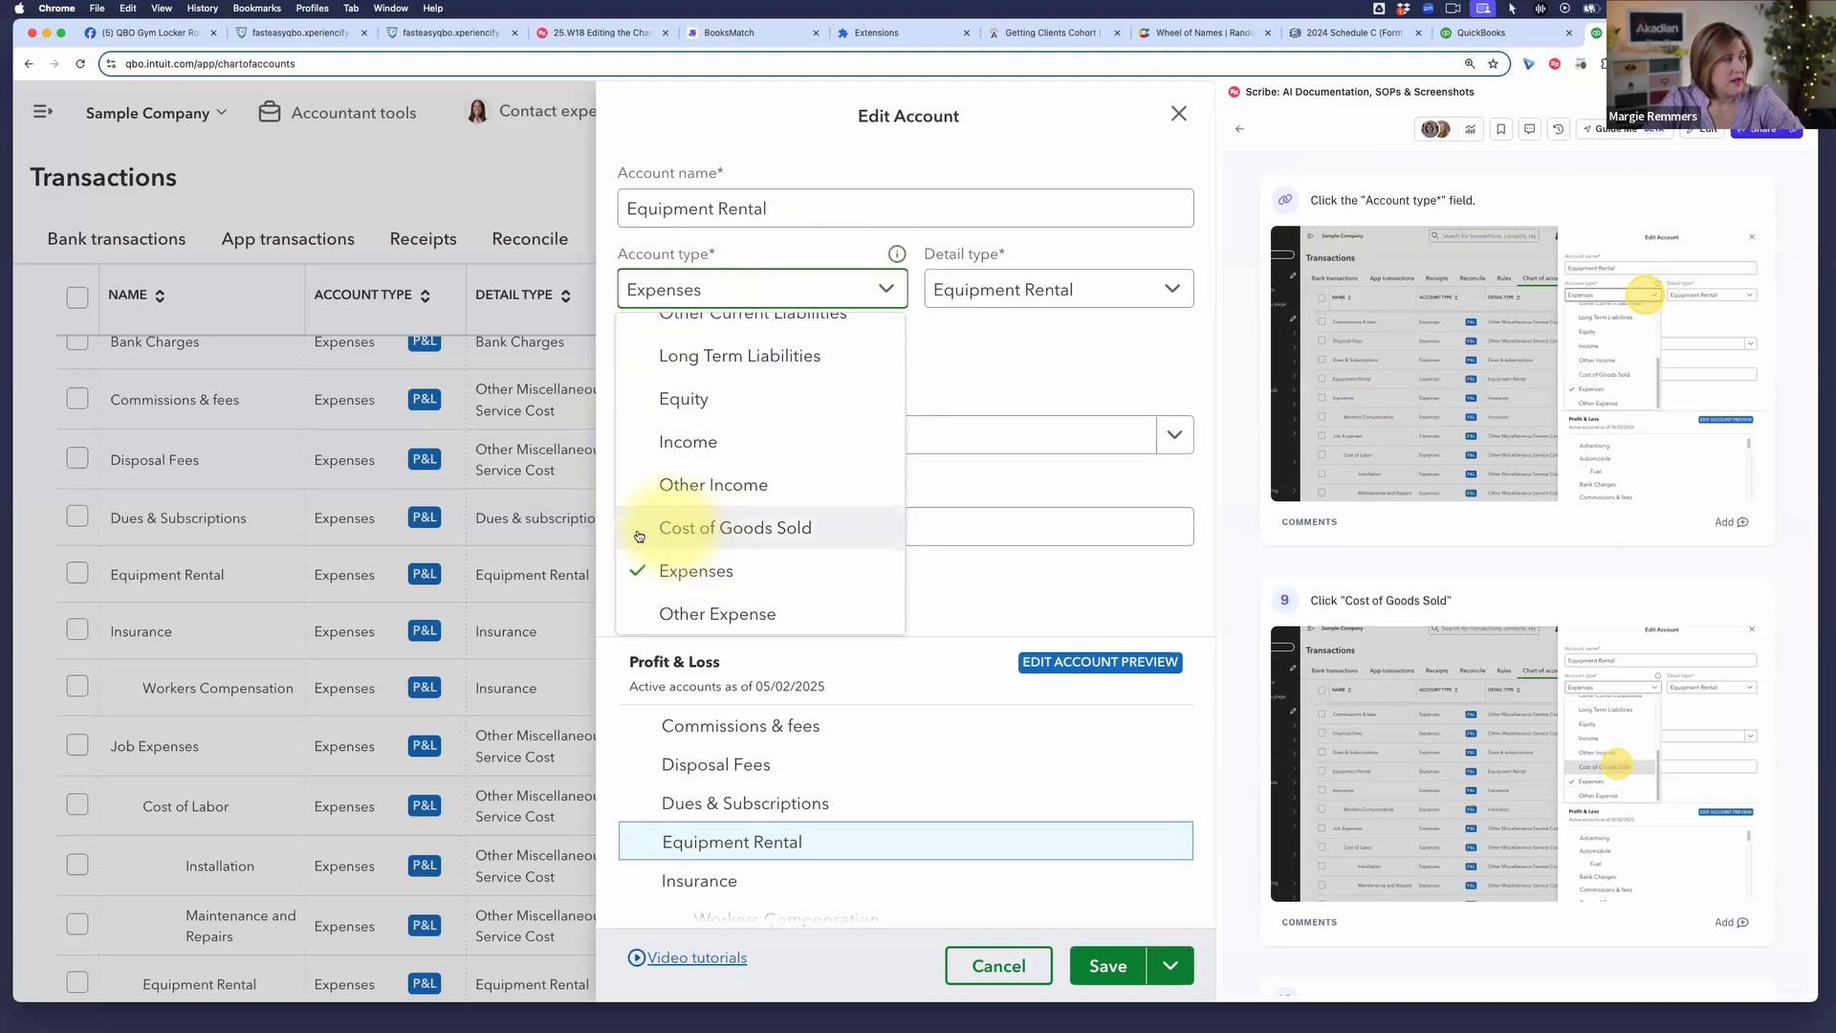
click(708, 528)
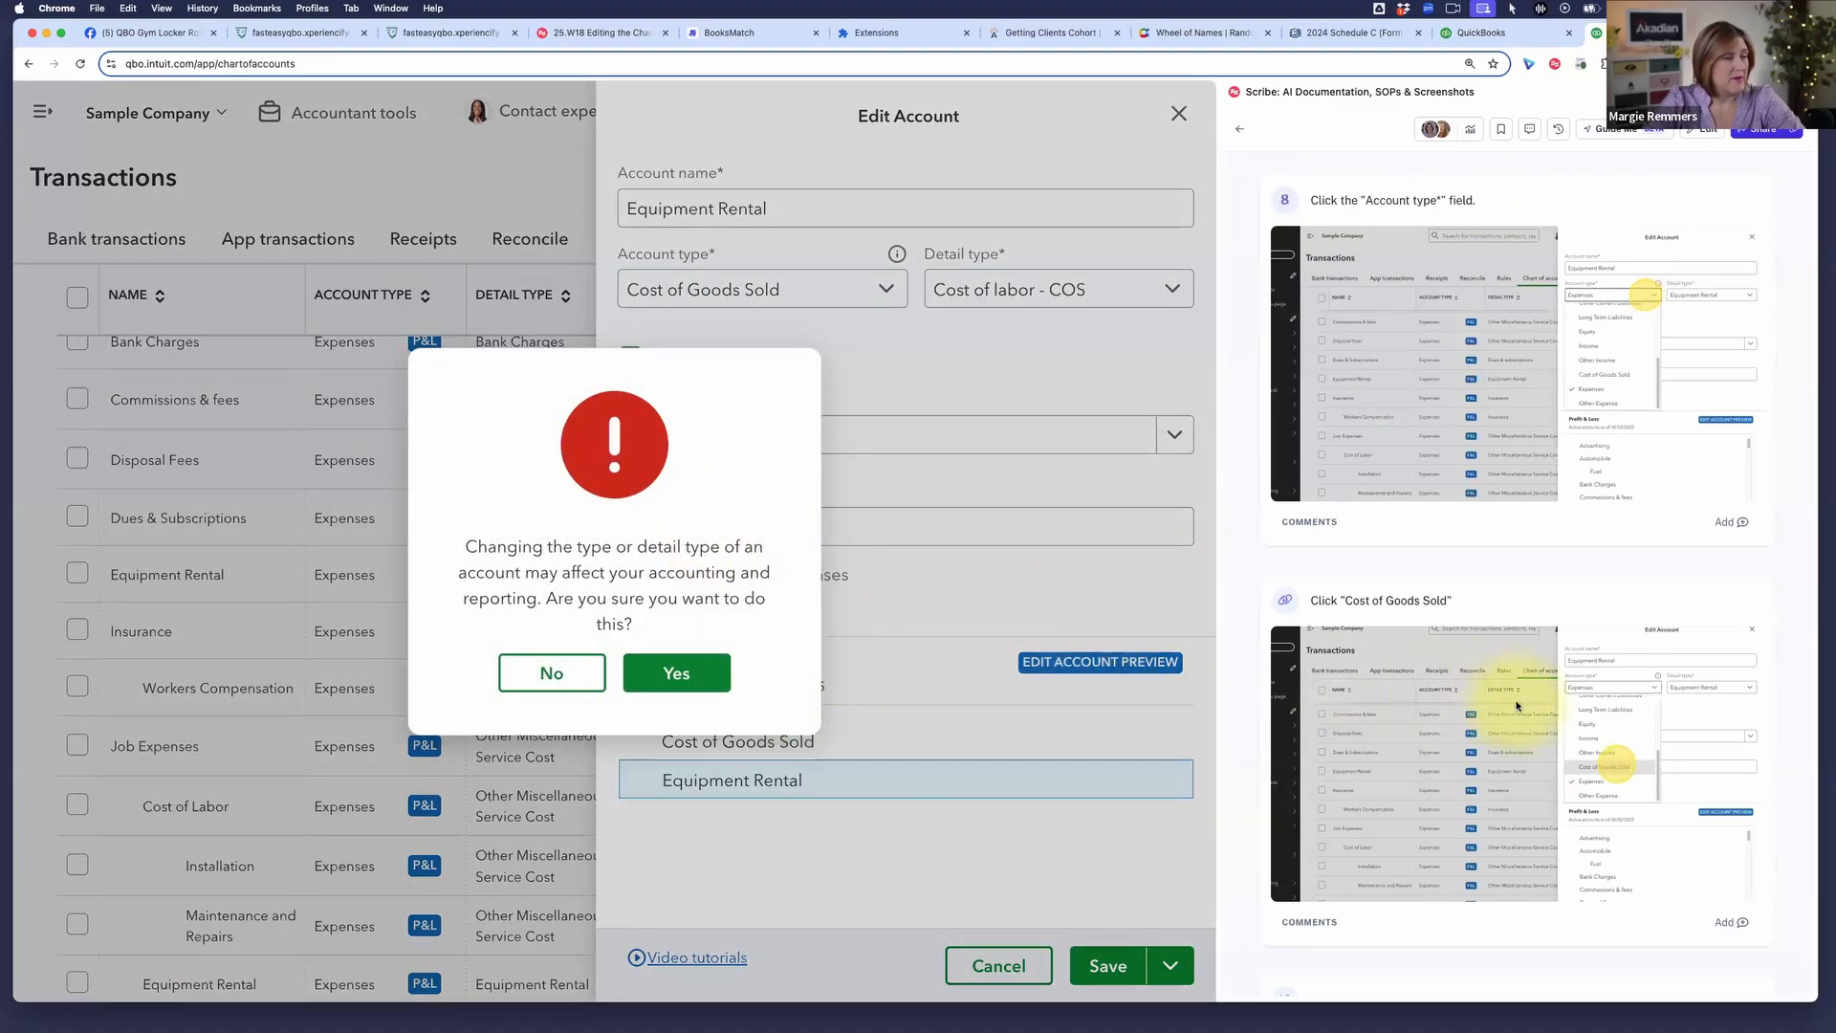
scroll(1521, 574, down, 8)
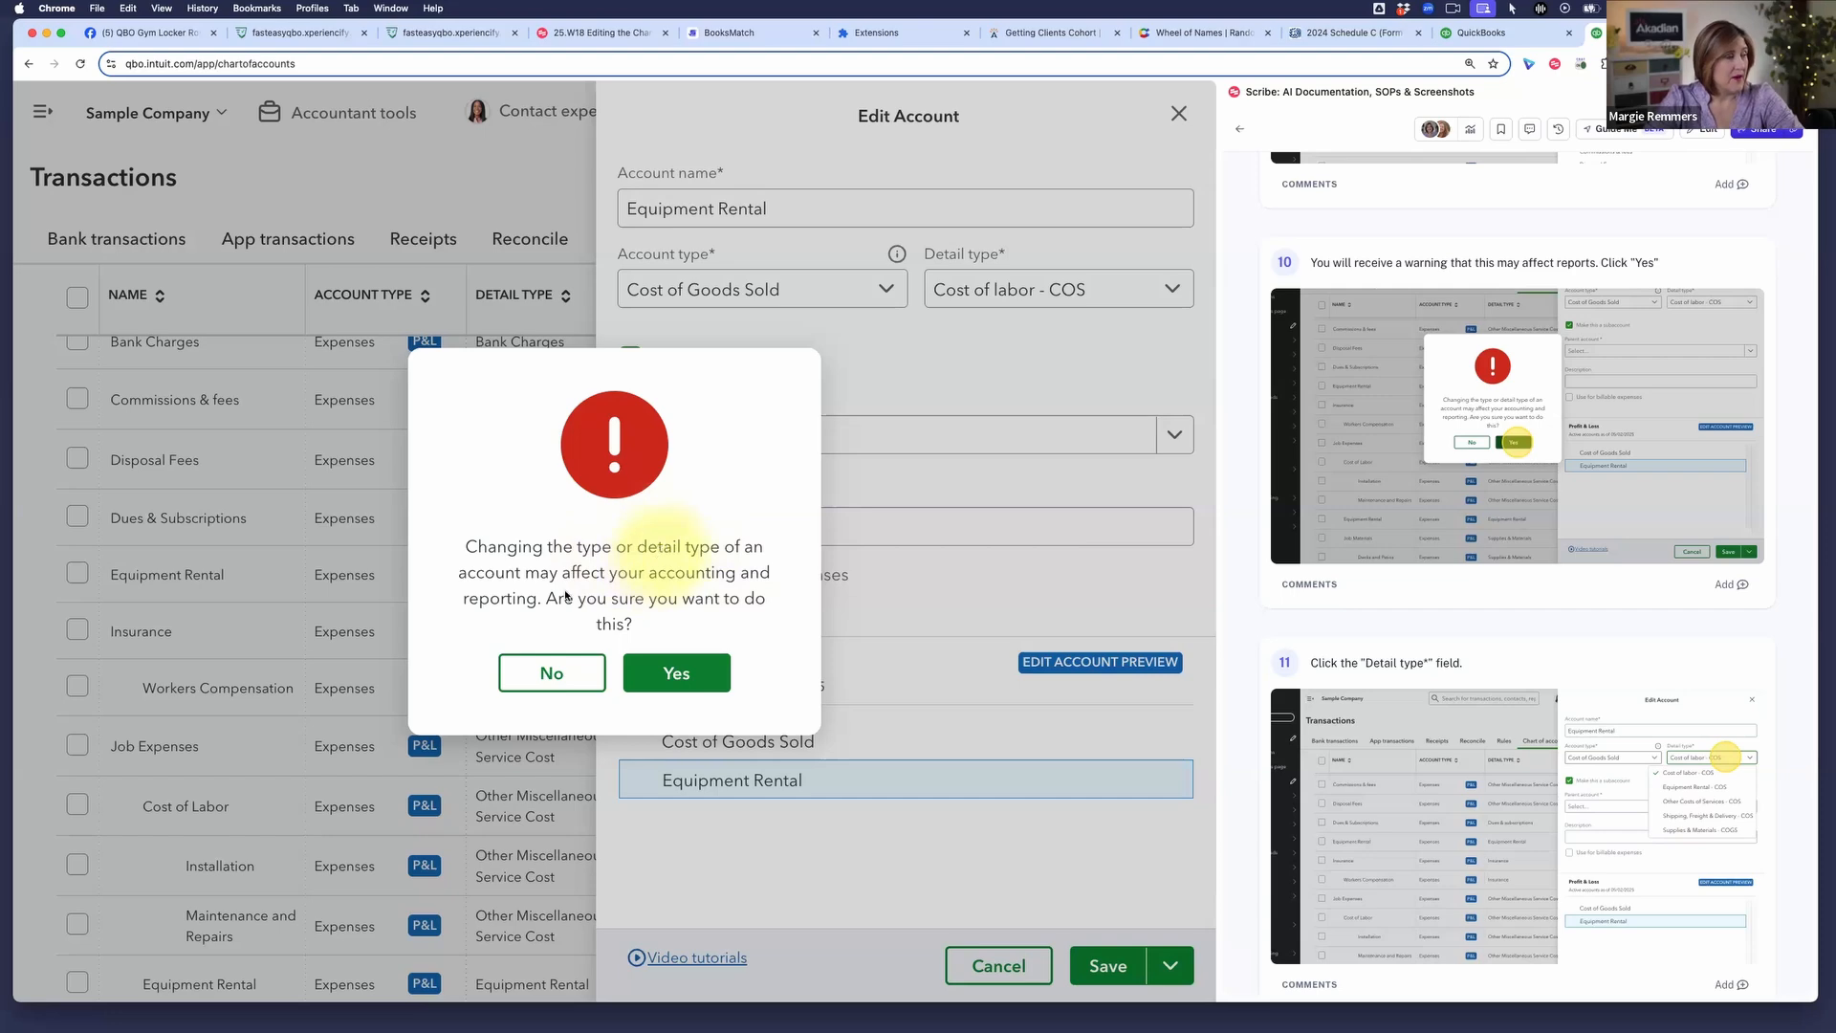
click(676, 672)
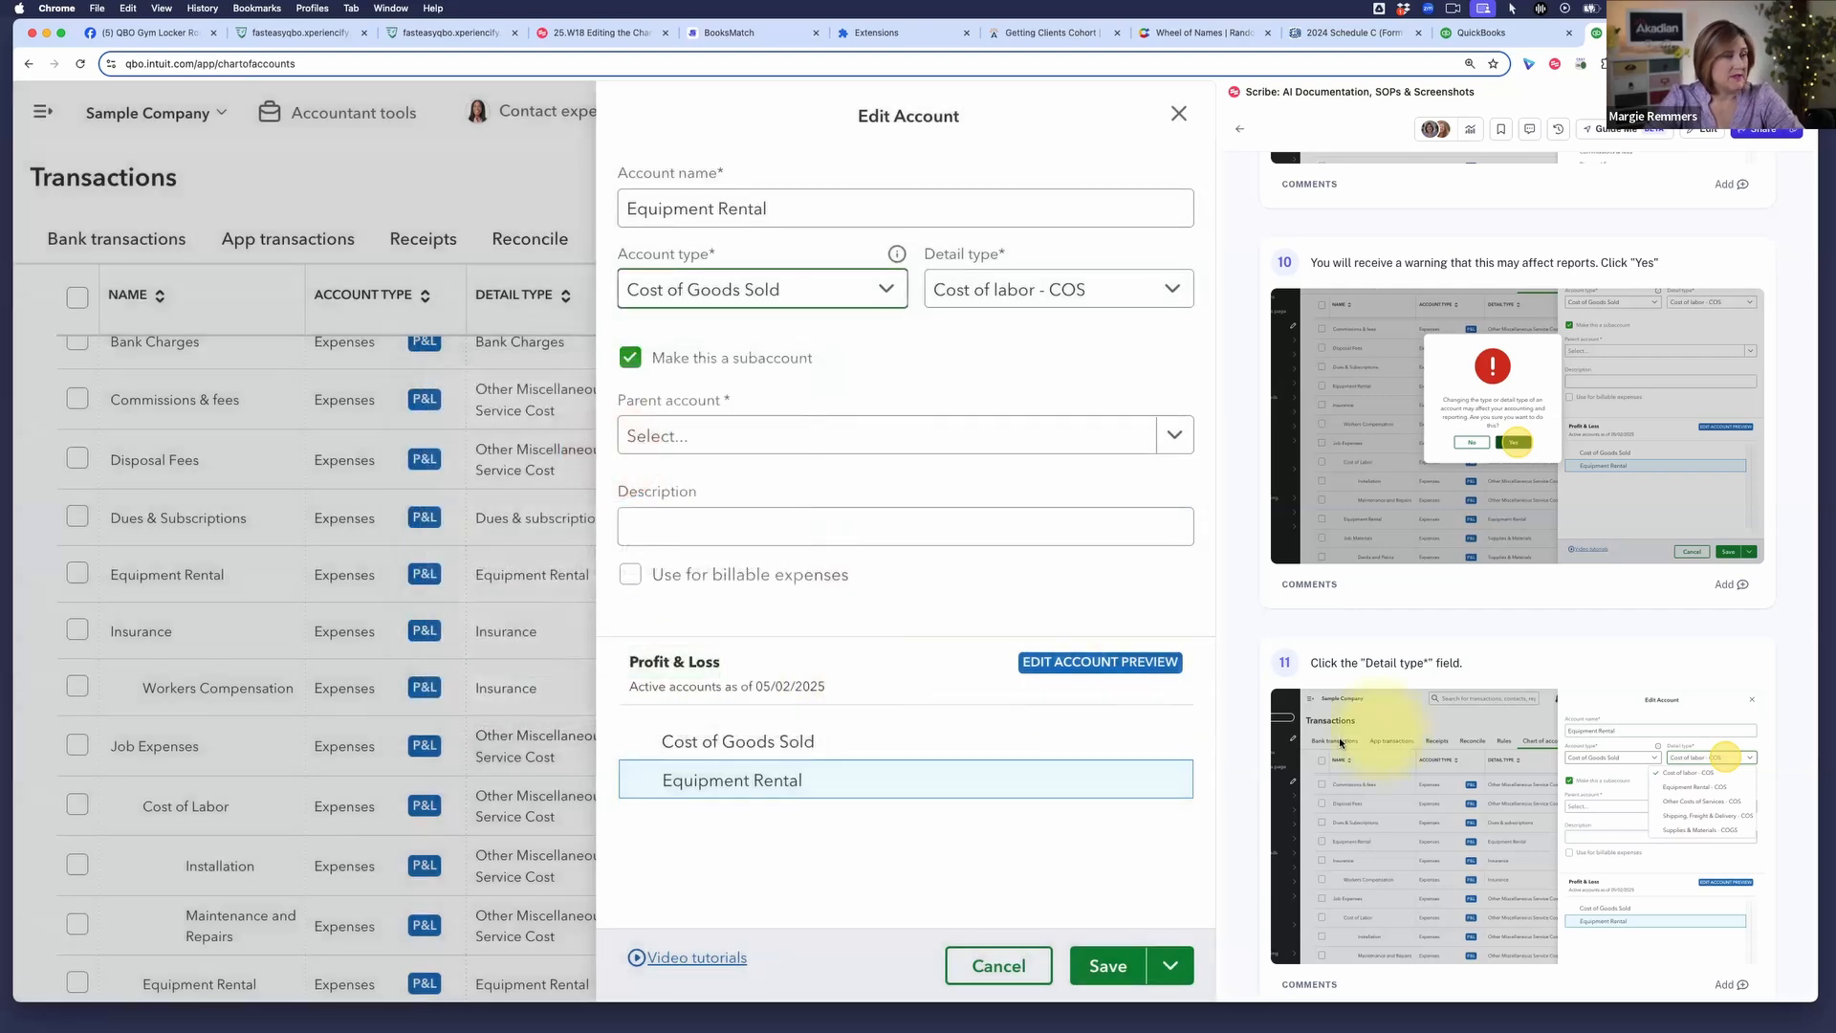
Follow guide steps 11 and 12 to set the account's detail type to Equipment Rental - COS
scroll(1496, 759, down, 5)
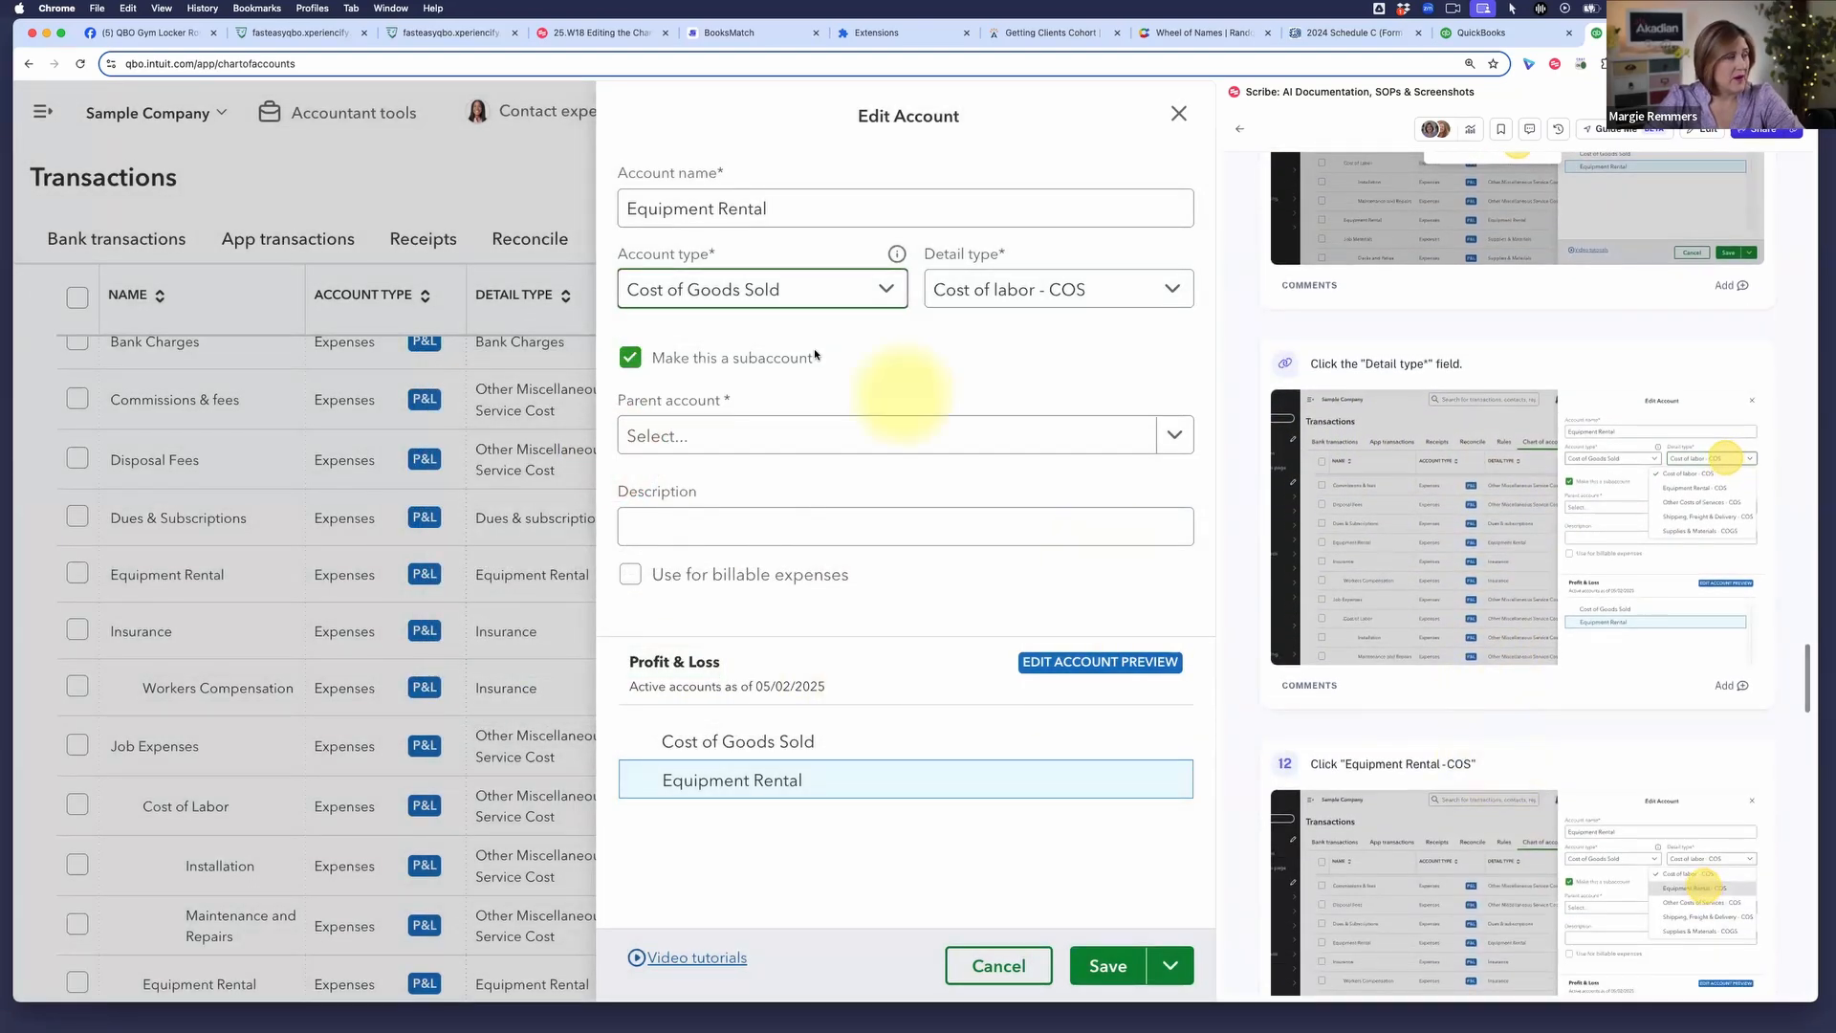
scroll(766, 254, down, 1)
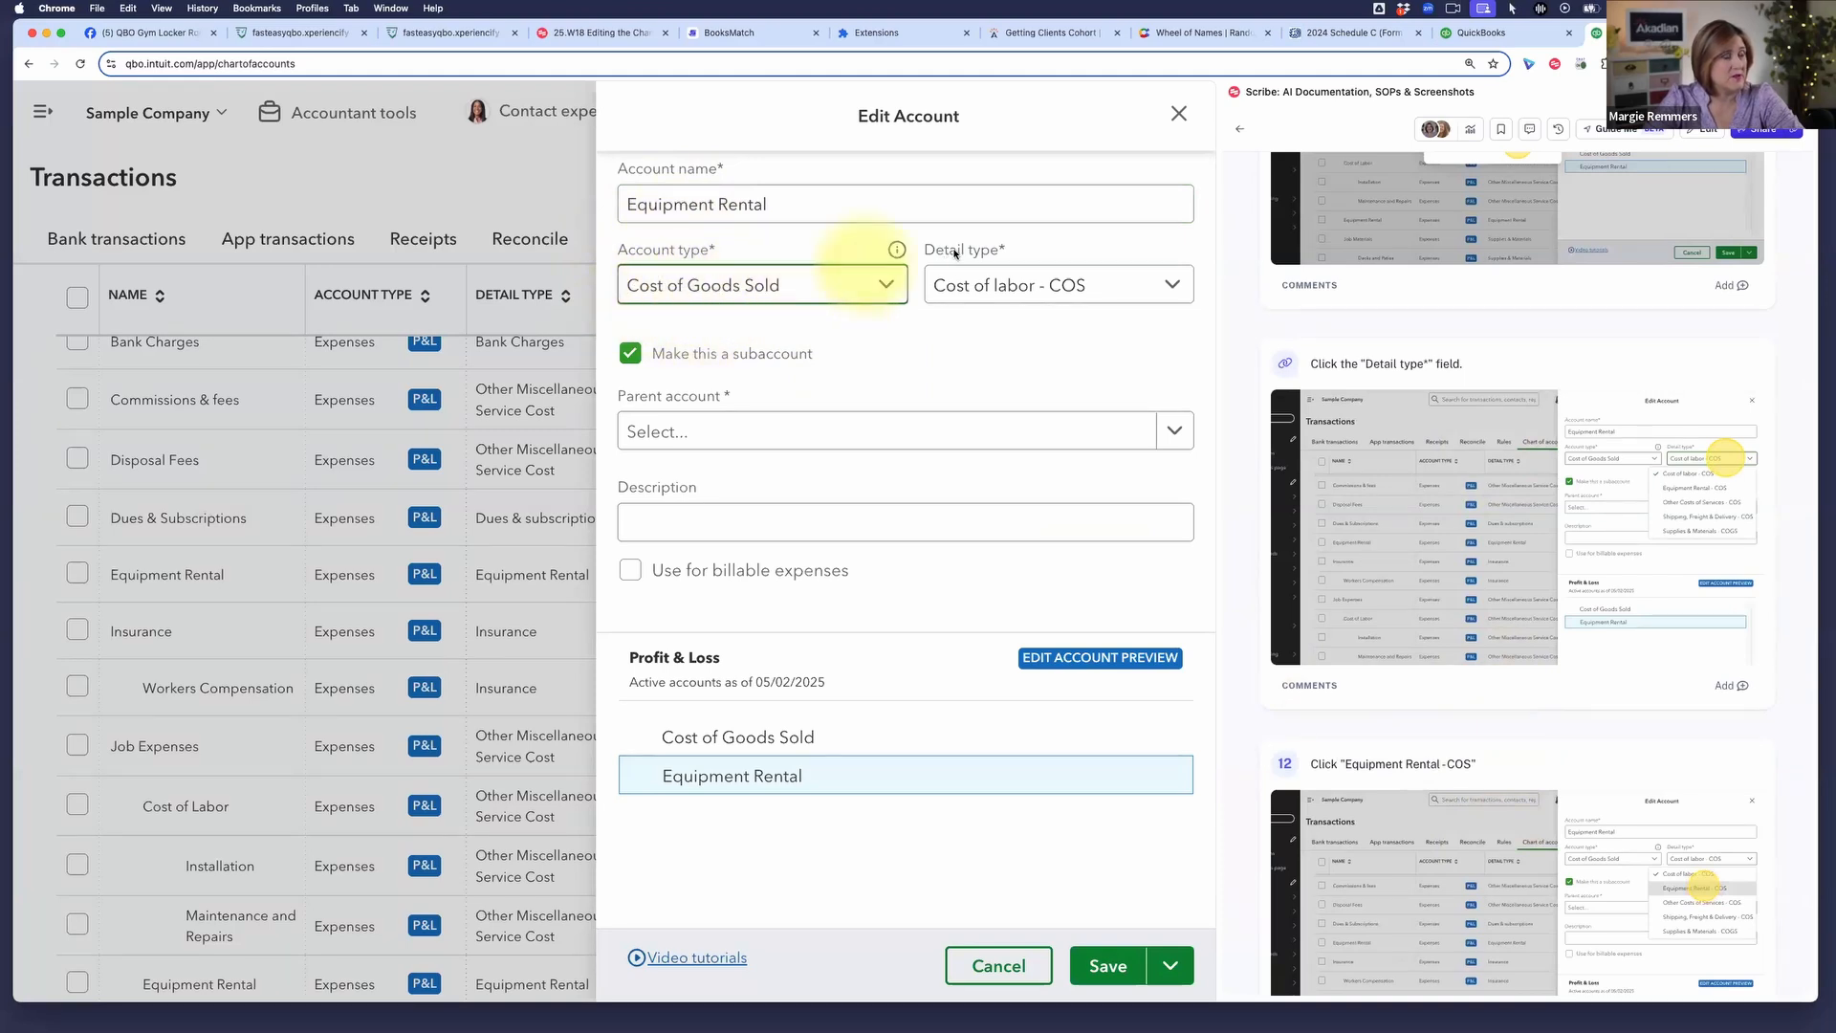
click(1099, 292)
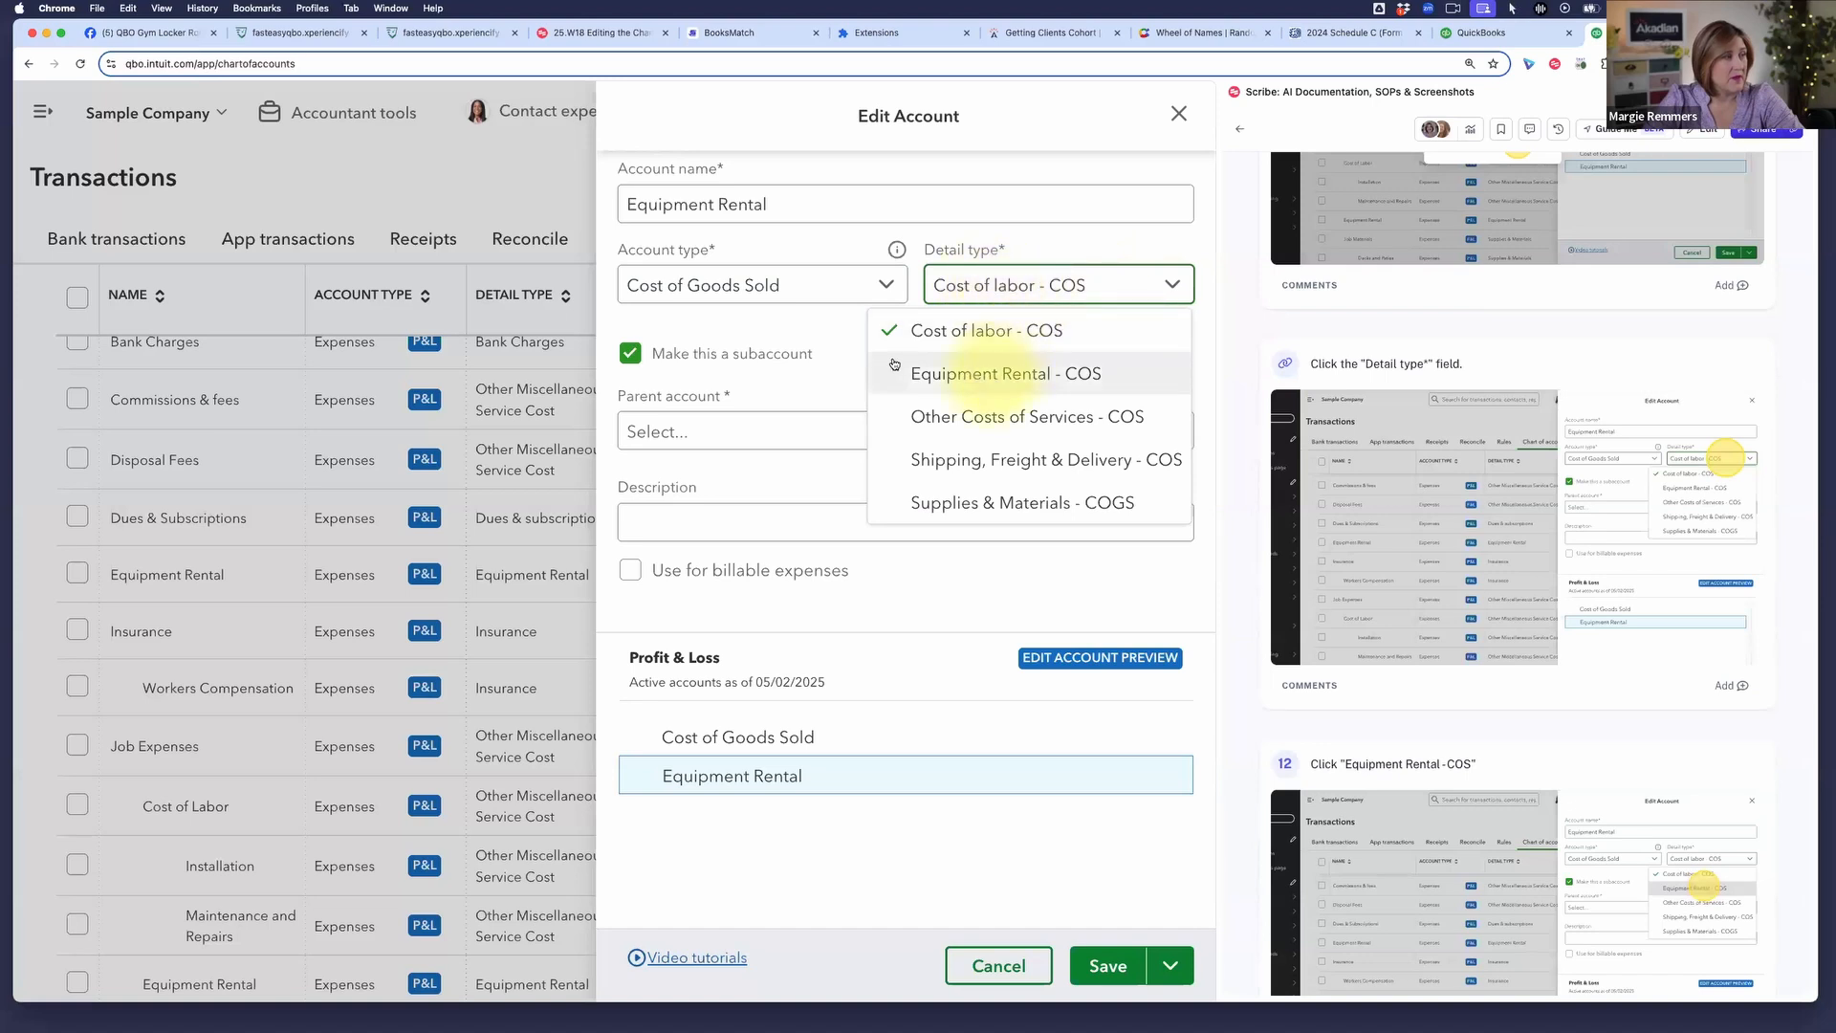
click(950, 380)
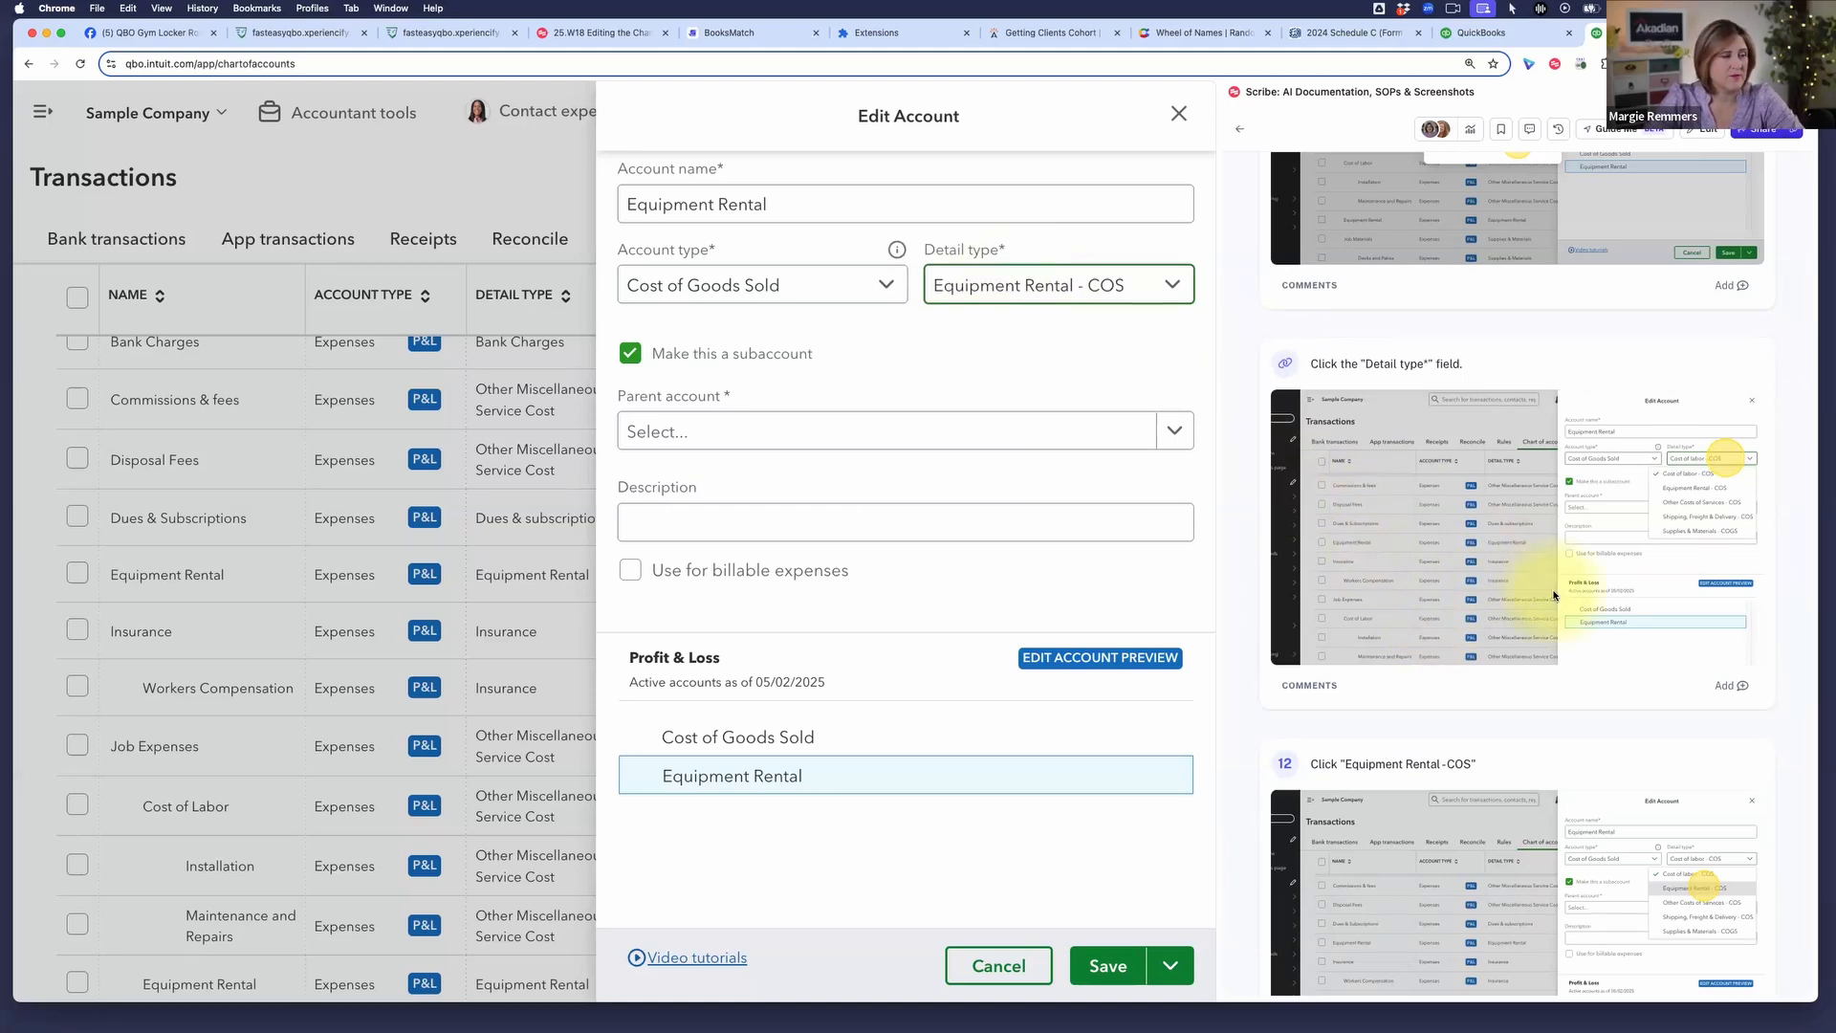
Follow guide steps 13 to 15 to choose Cost of Goods Sold as Equipment Rental's parent account, and save the account
scroll(1549, 594, down, 10)
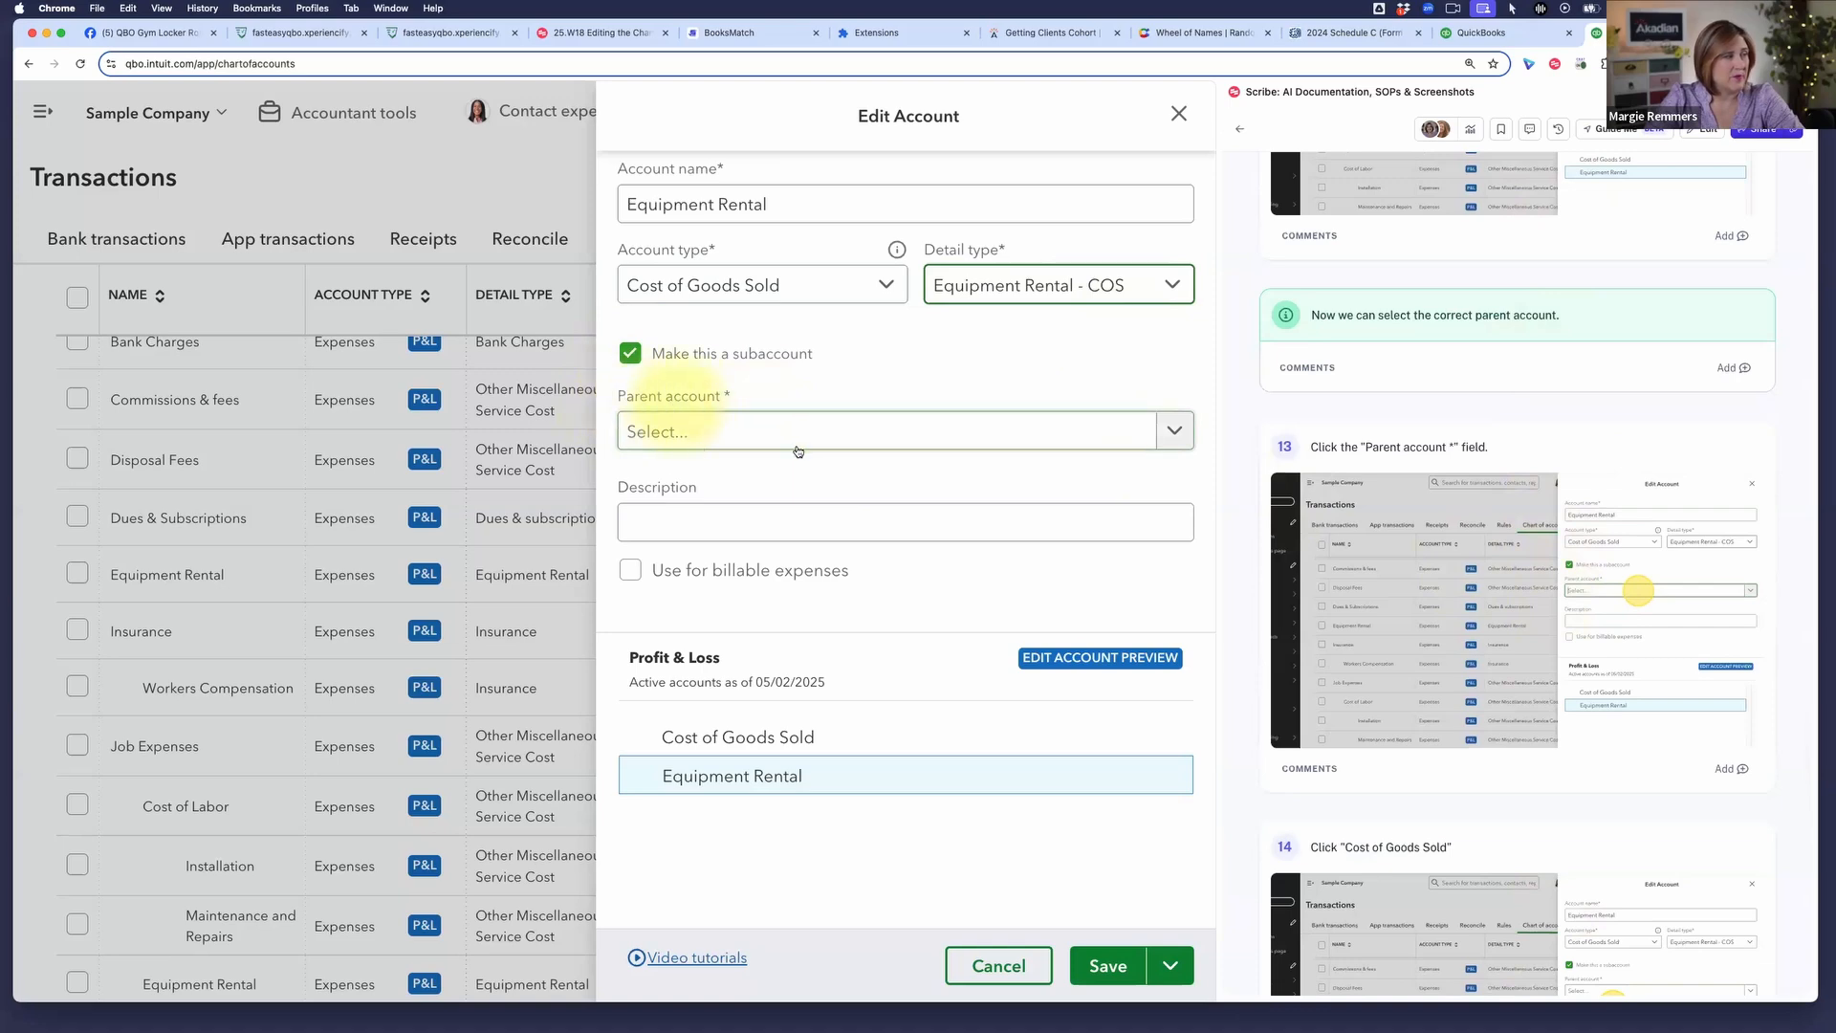
click(1174, 430)
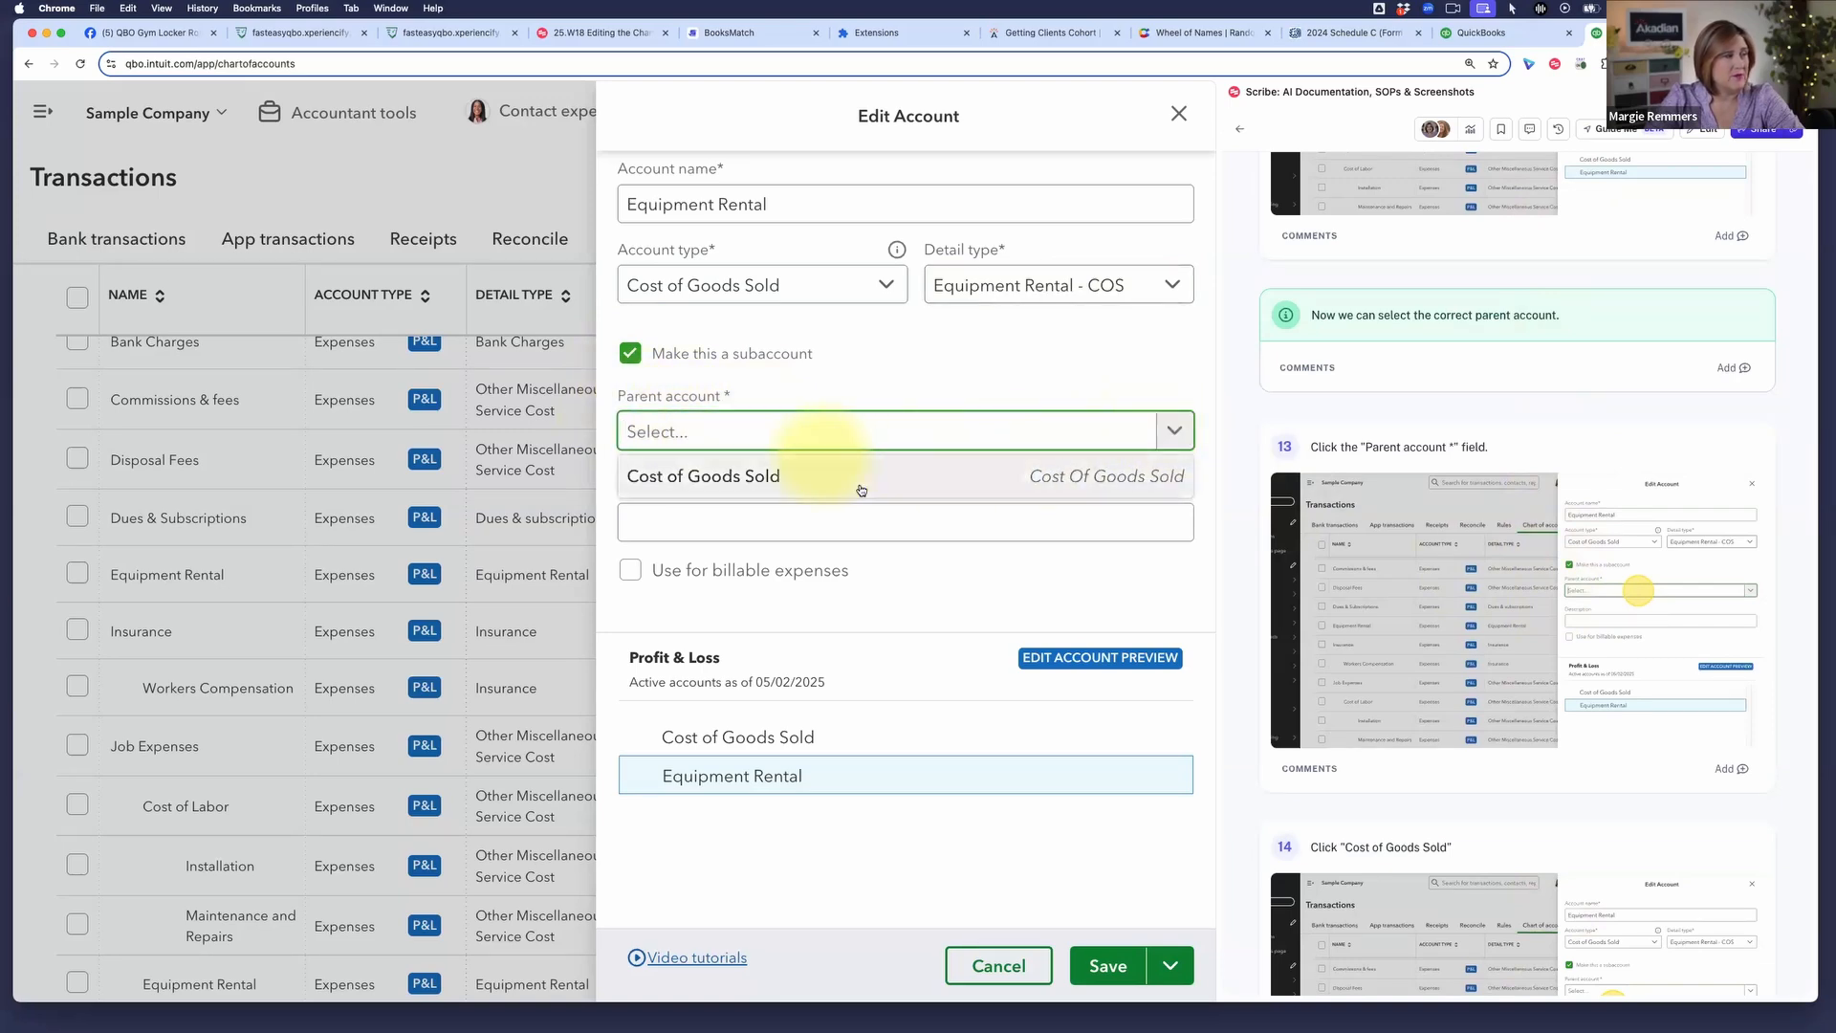
click(827, 485)
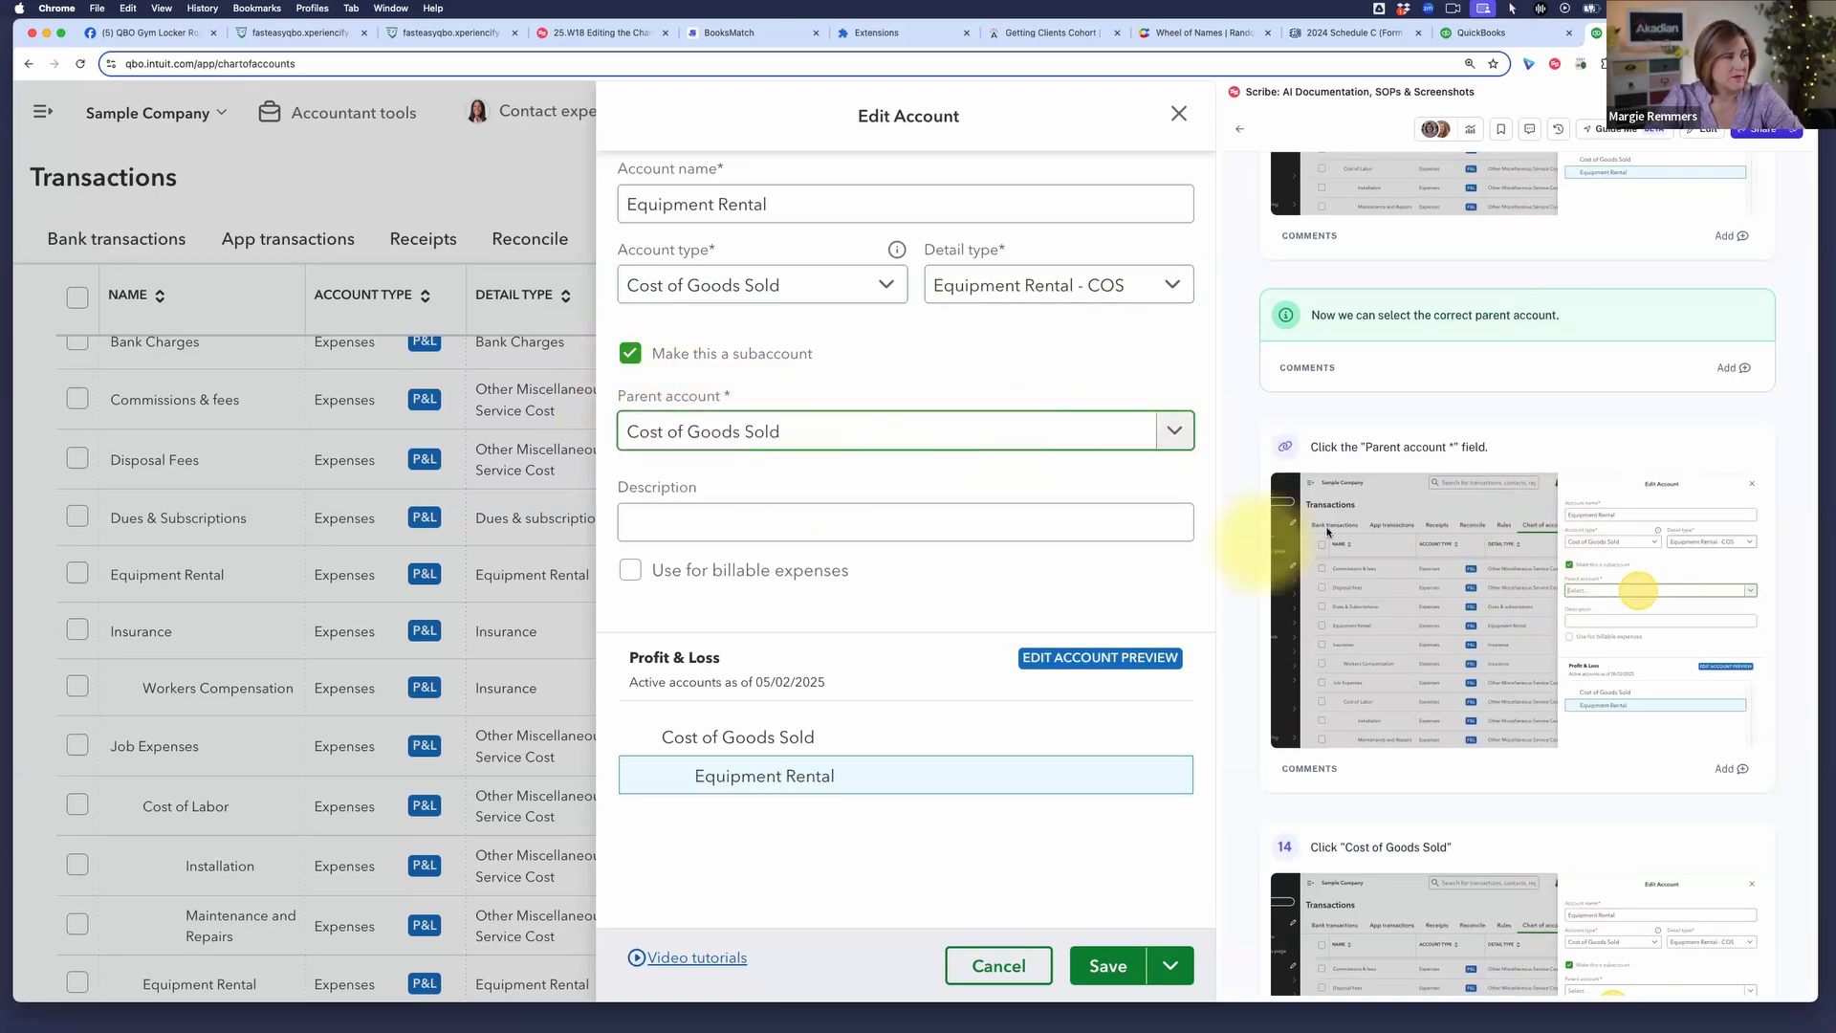
scroll(1352, 605, down, 5)
scroll(1353, 604, down, 6)
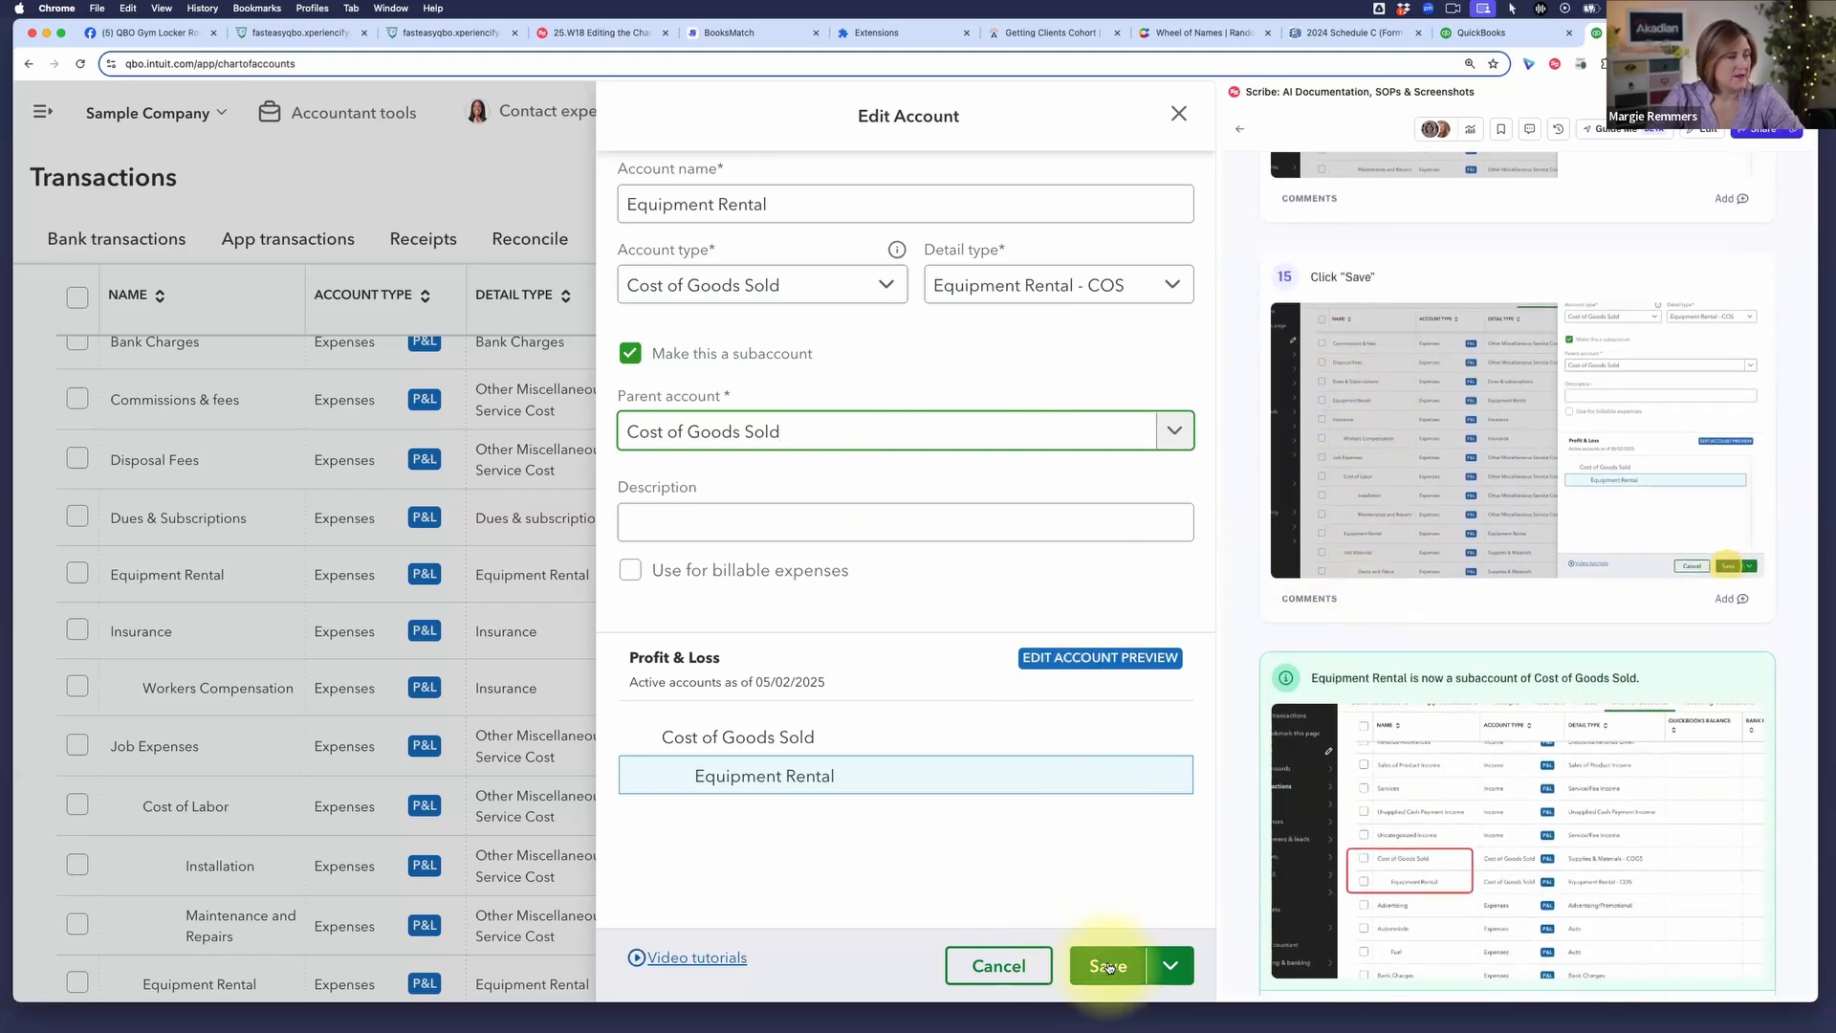
click(1106, 966)
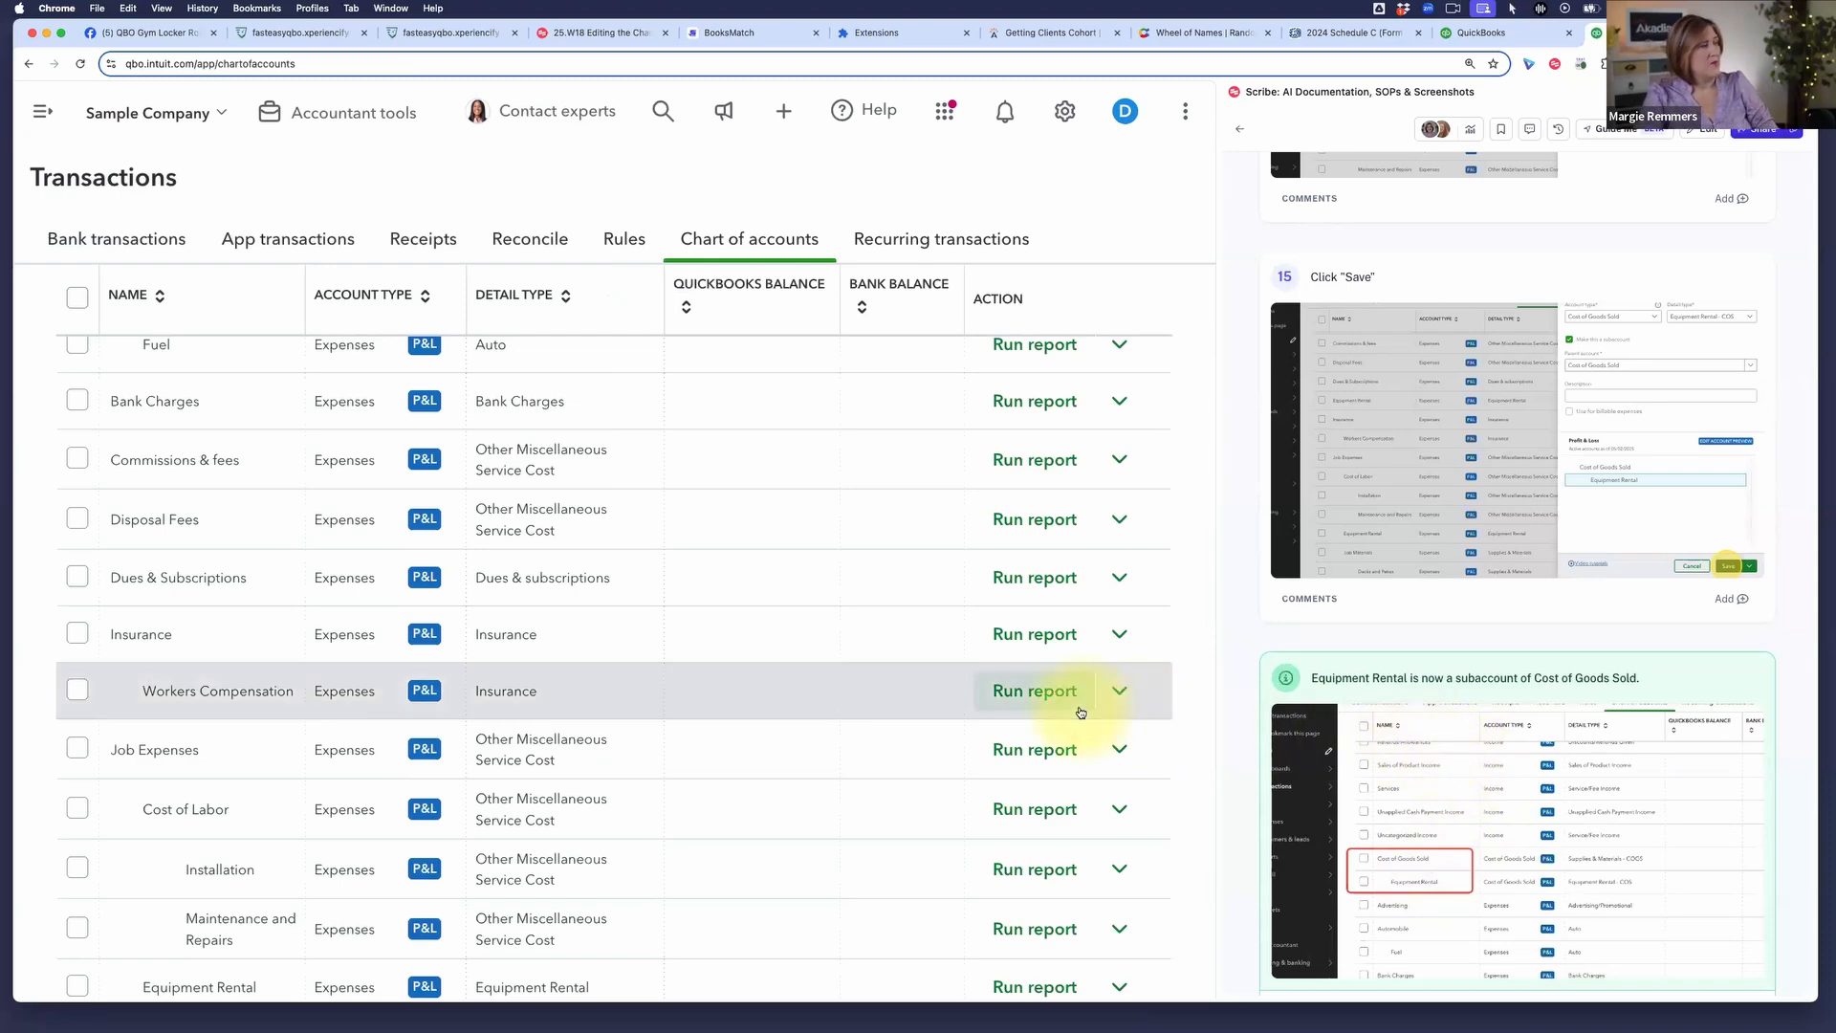
scroll(1080, 713, up, 3)
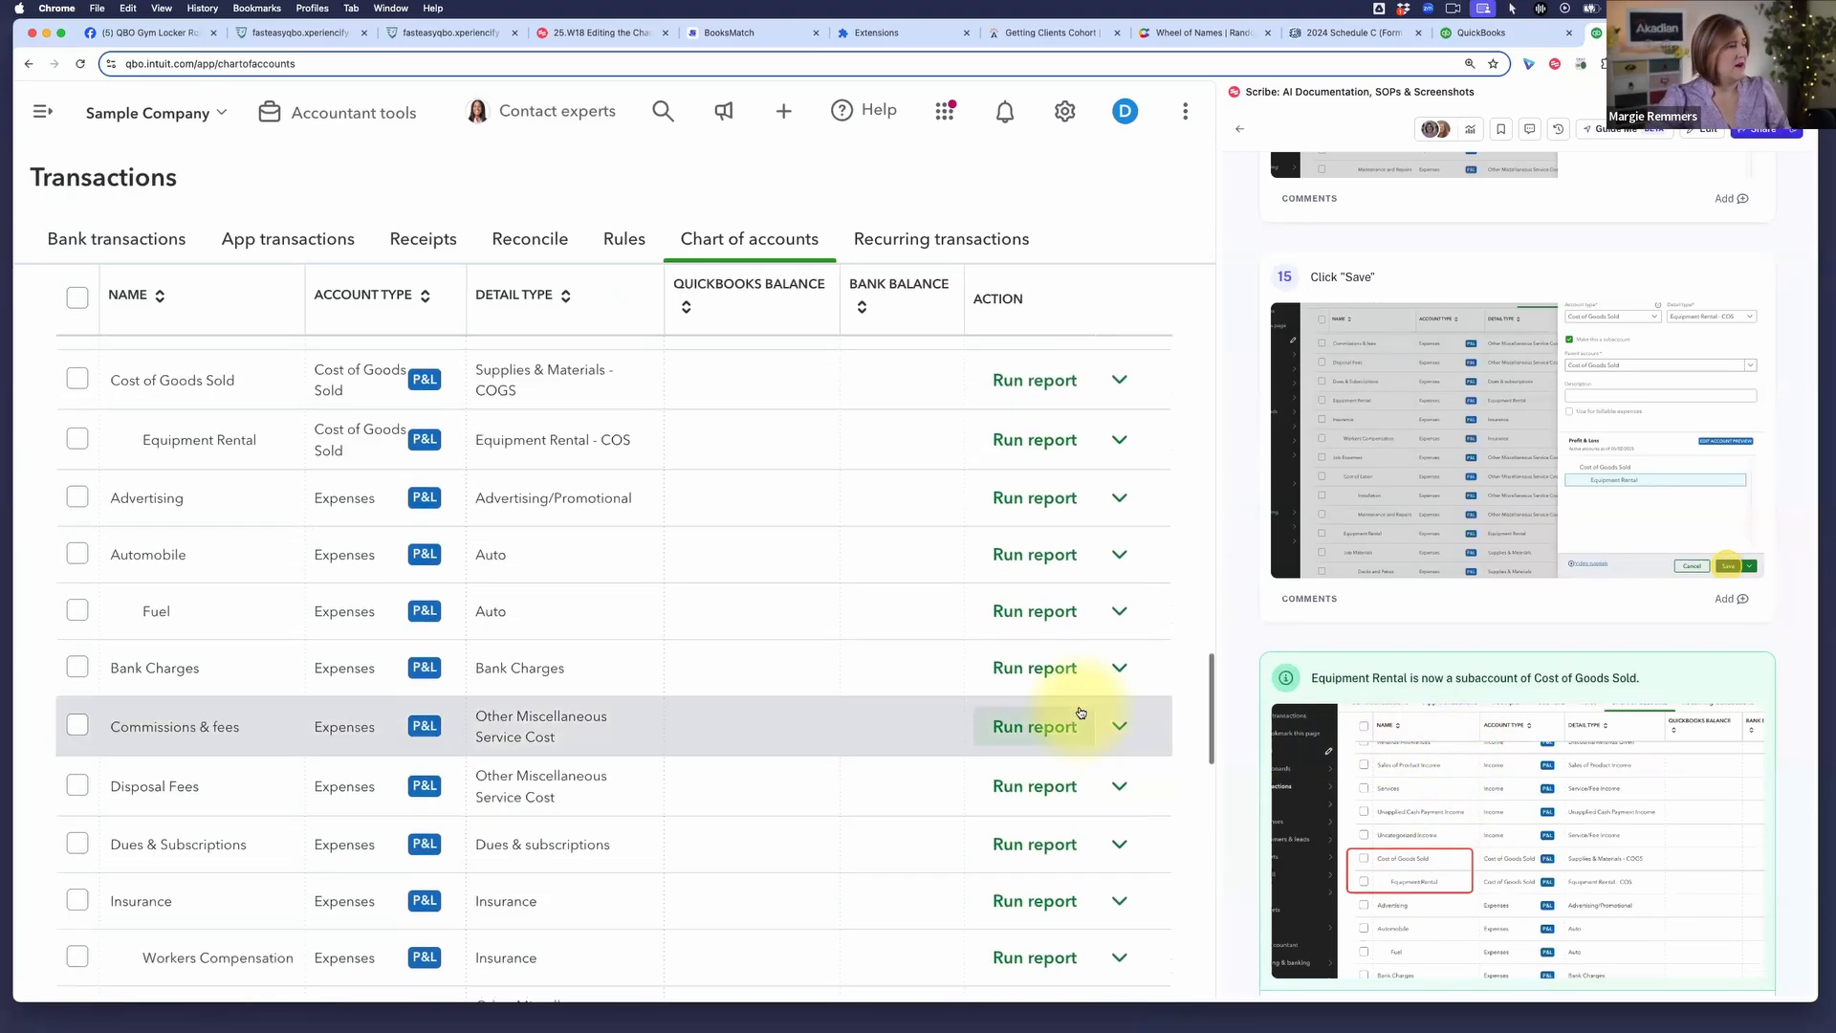
scroll(1080, 712, up, 2)
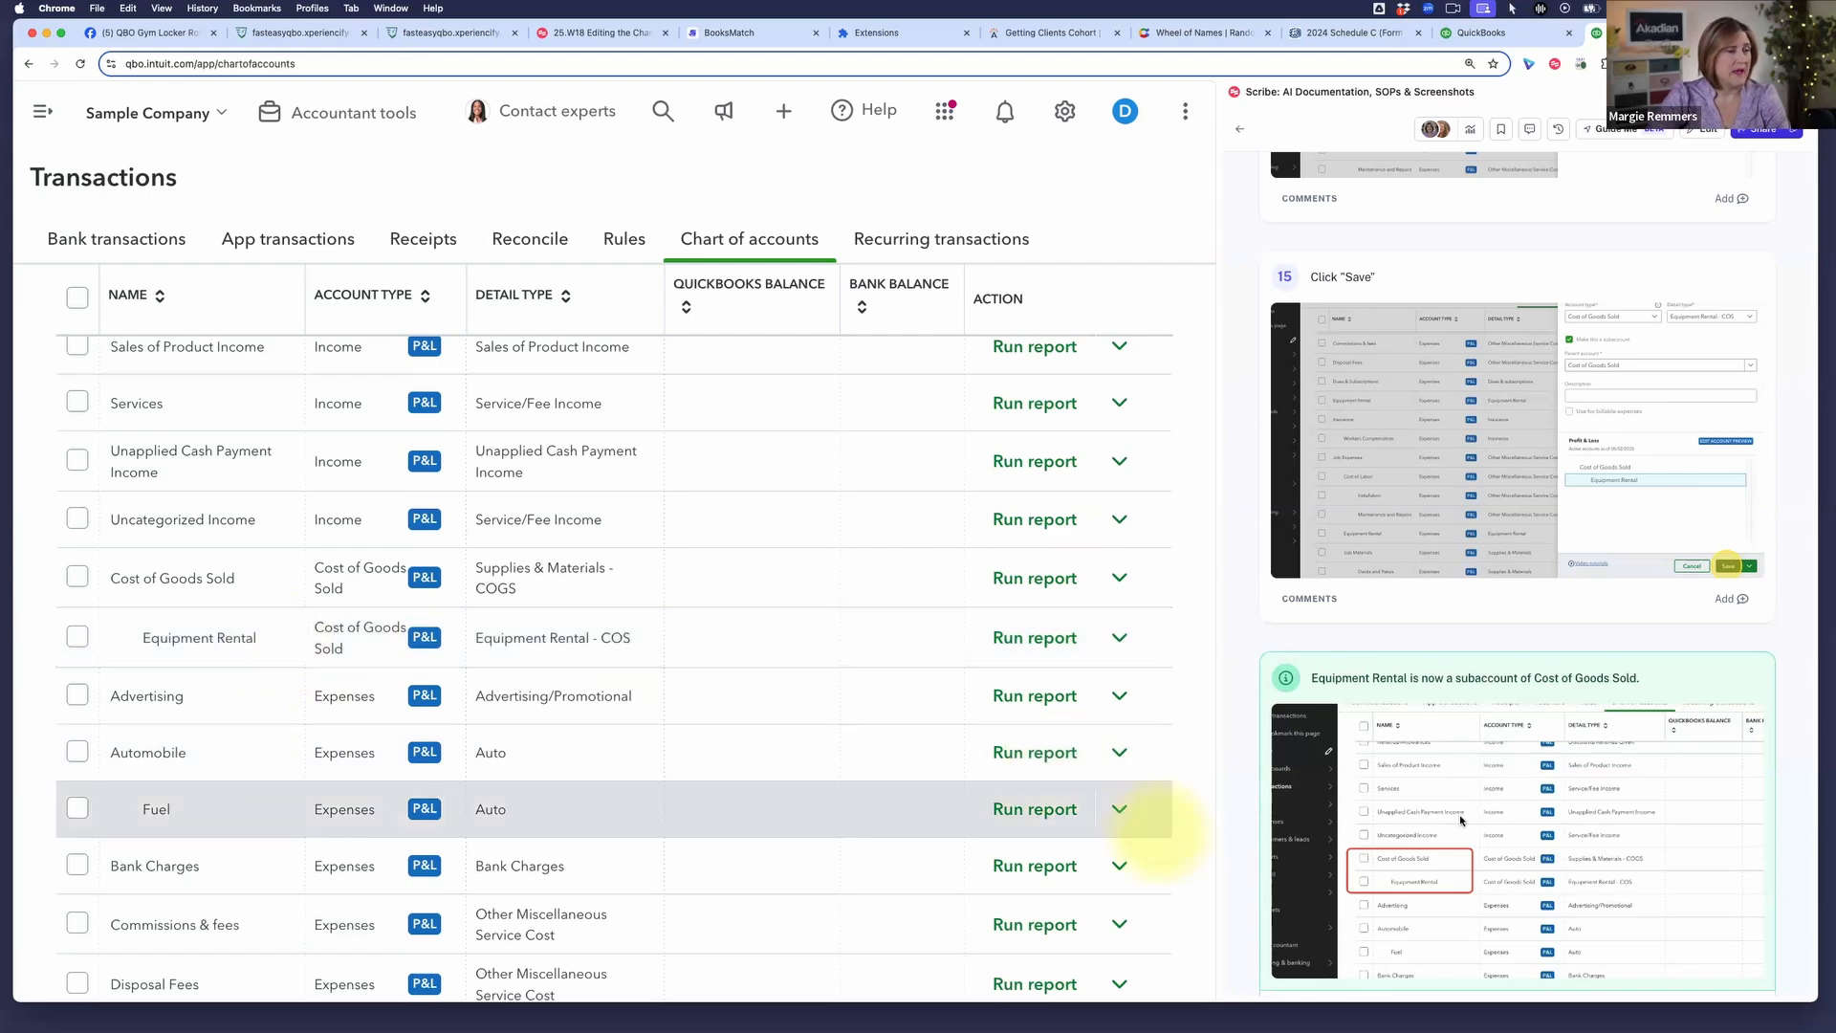
Follow guide steps 16 and 17 to open the Profit and Loss report from the standard reports
scroll(1460, 819, down, 10)
scroll(1460, 819, down, 2)
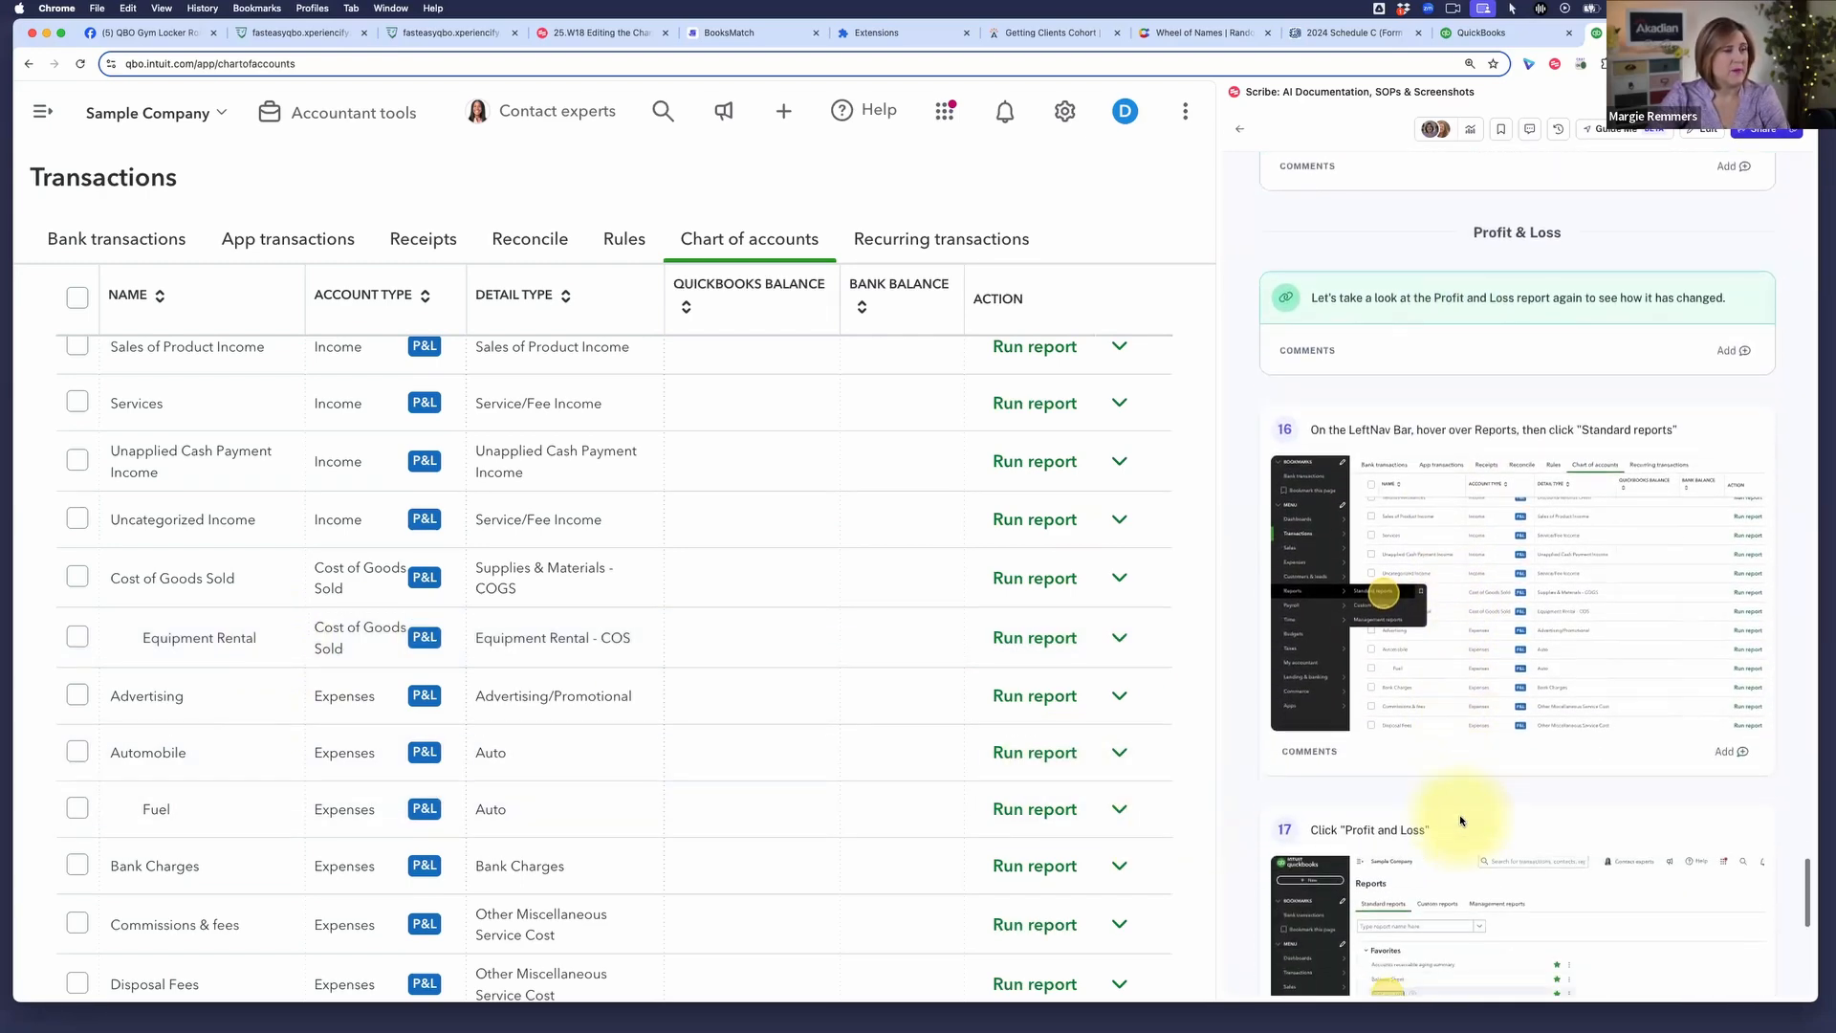
scroll(1458, 820, down, 4)
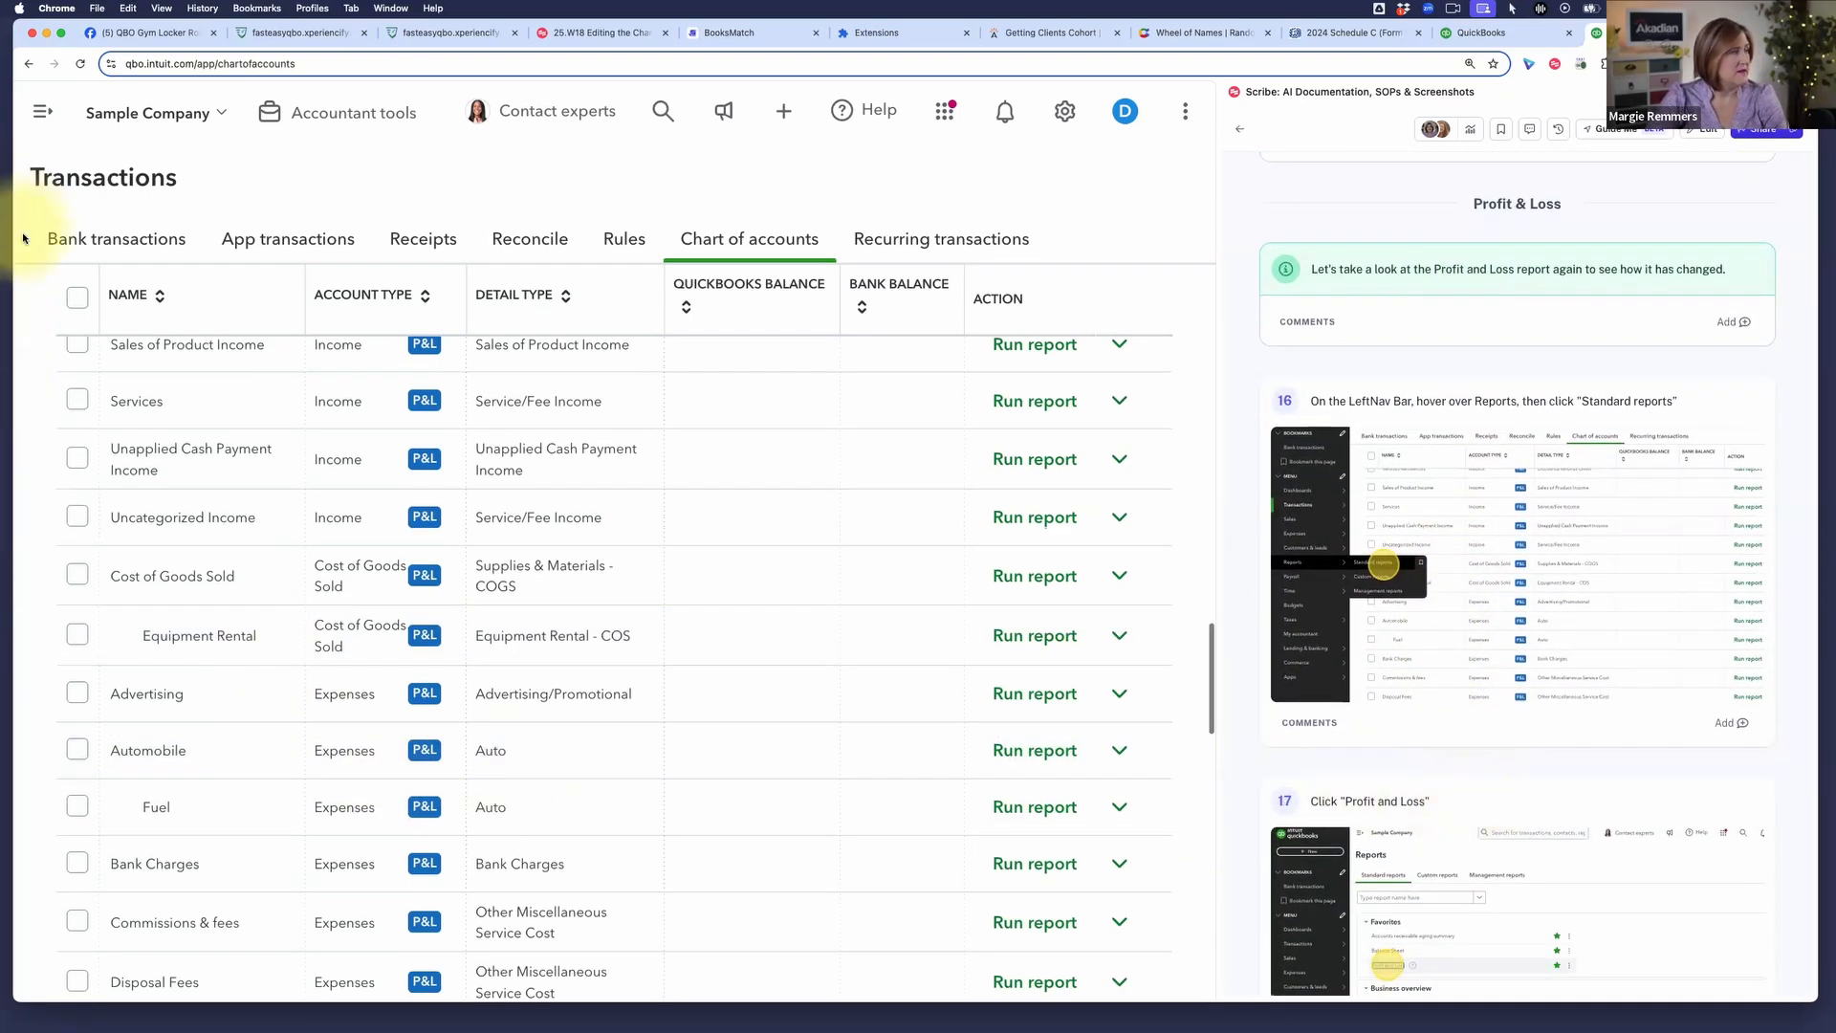
click(42, 117)
mouse_move(33, 464)
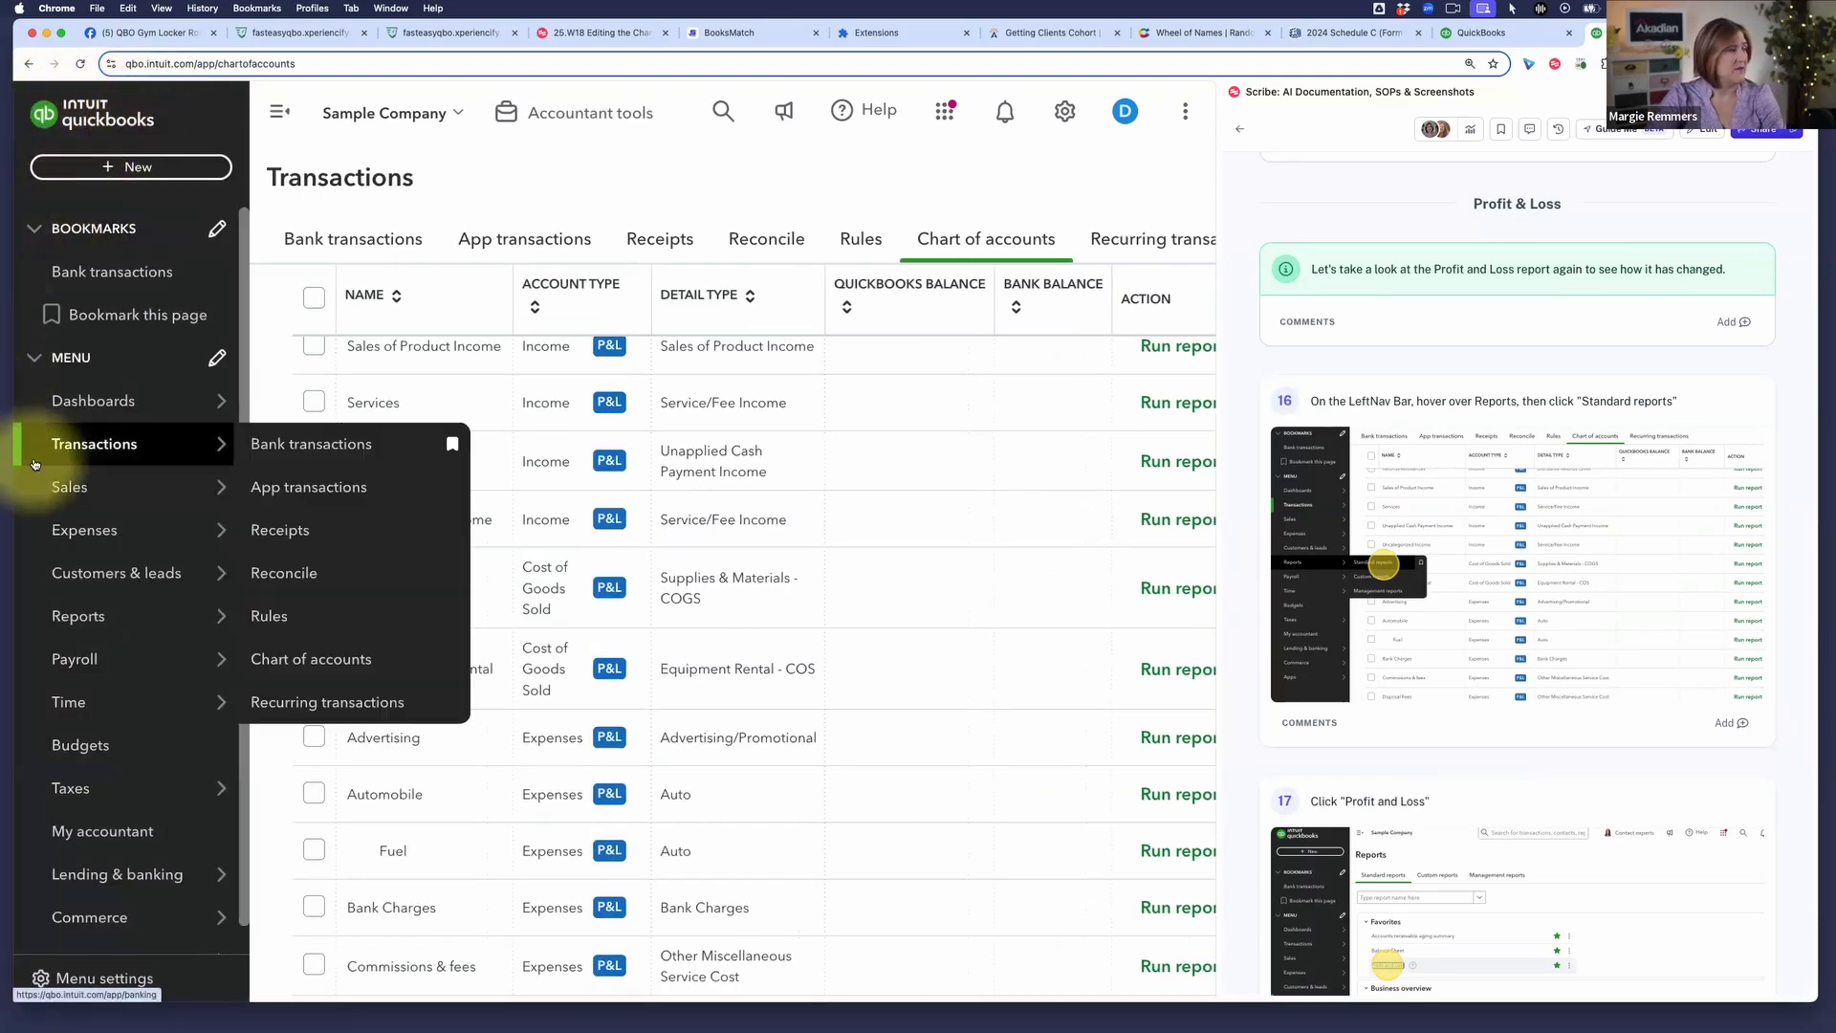
mouse_move(115, 615)
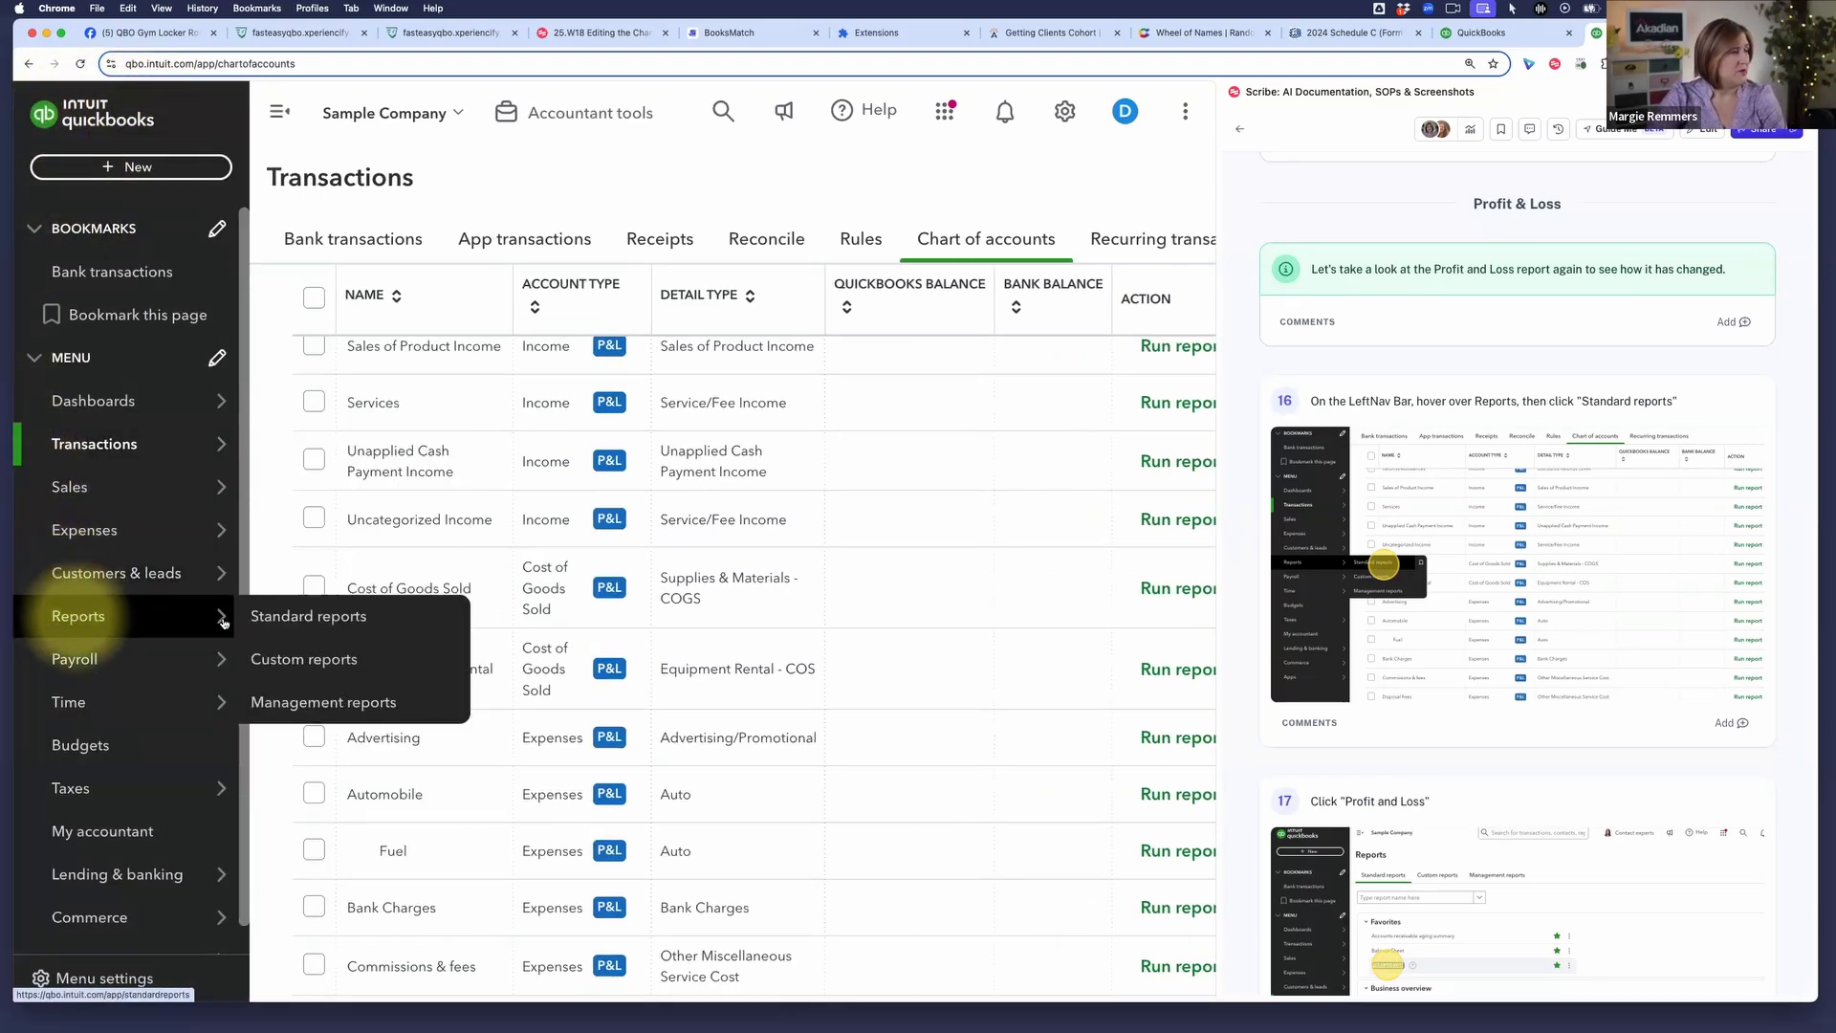
click(326, 617)
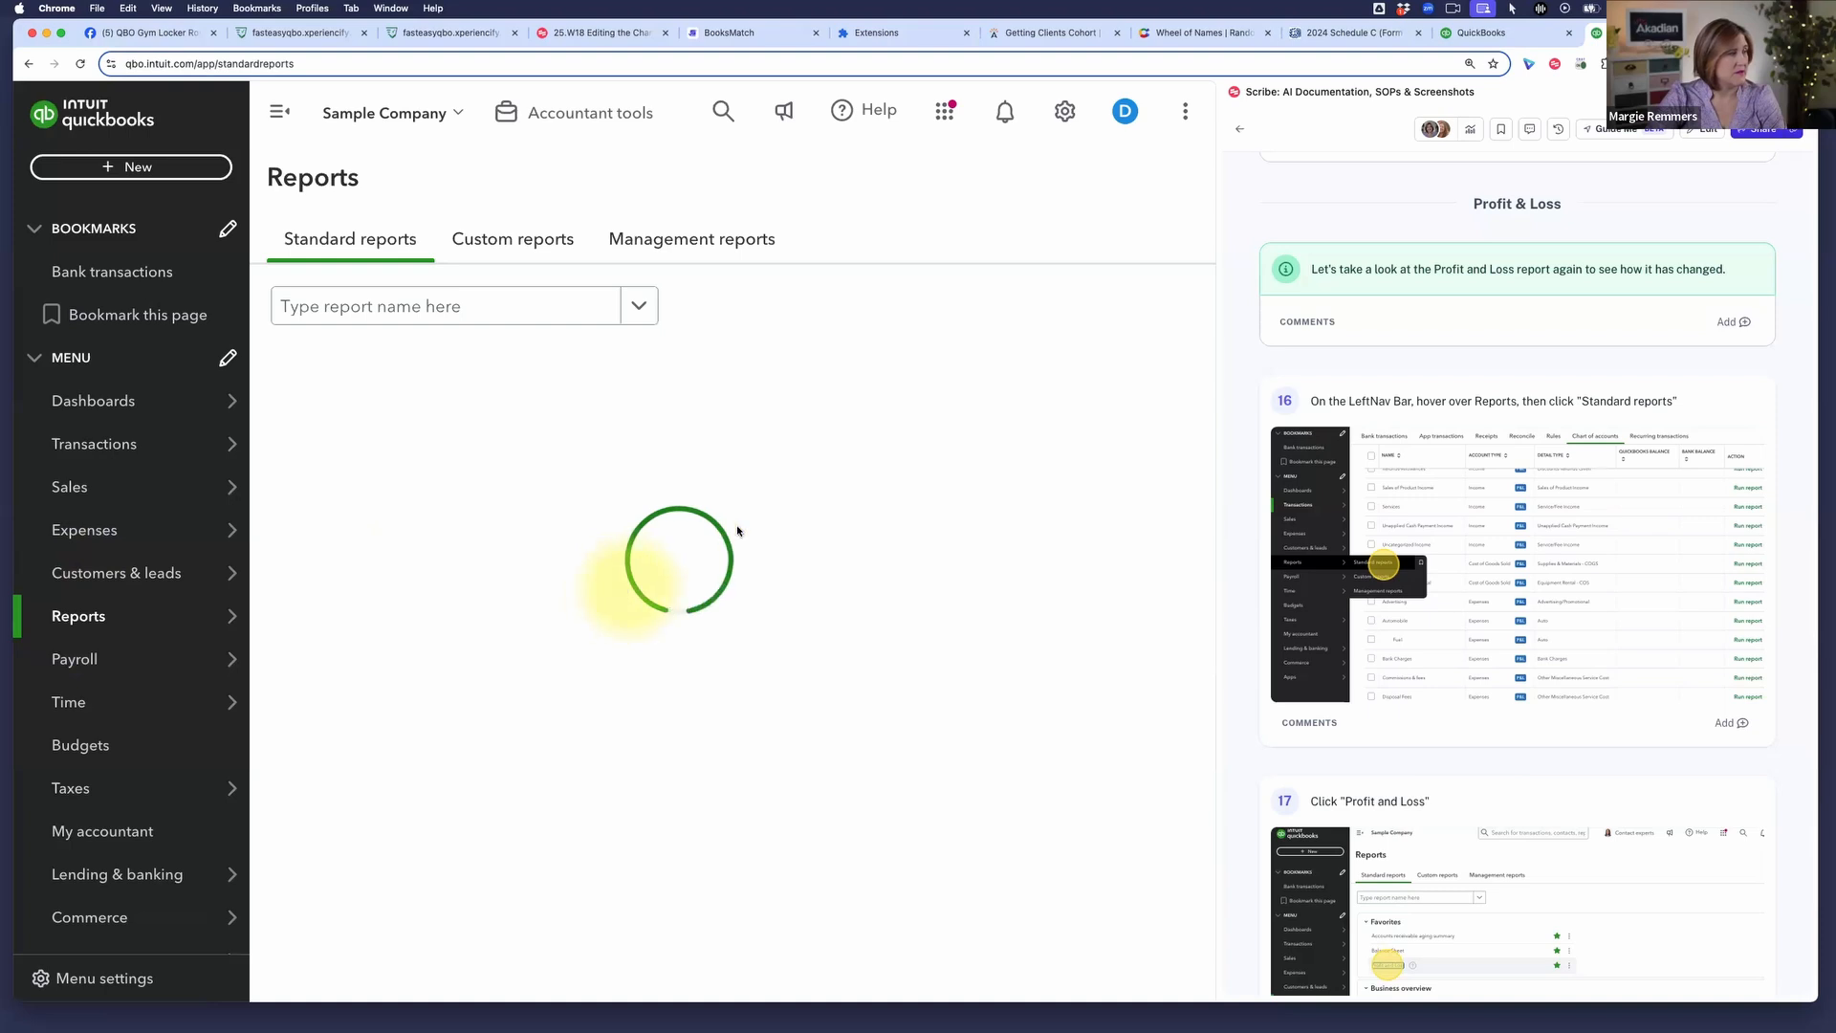
click(373, 508)
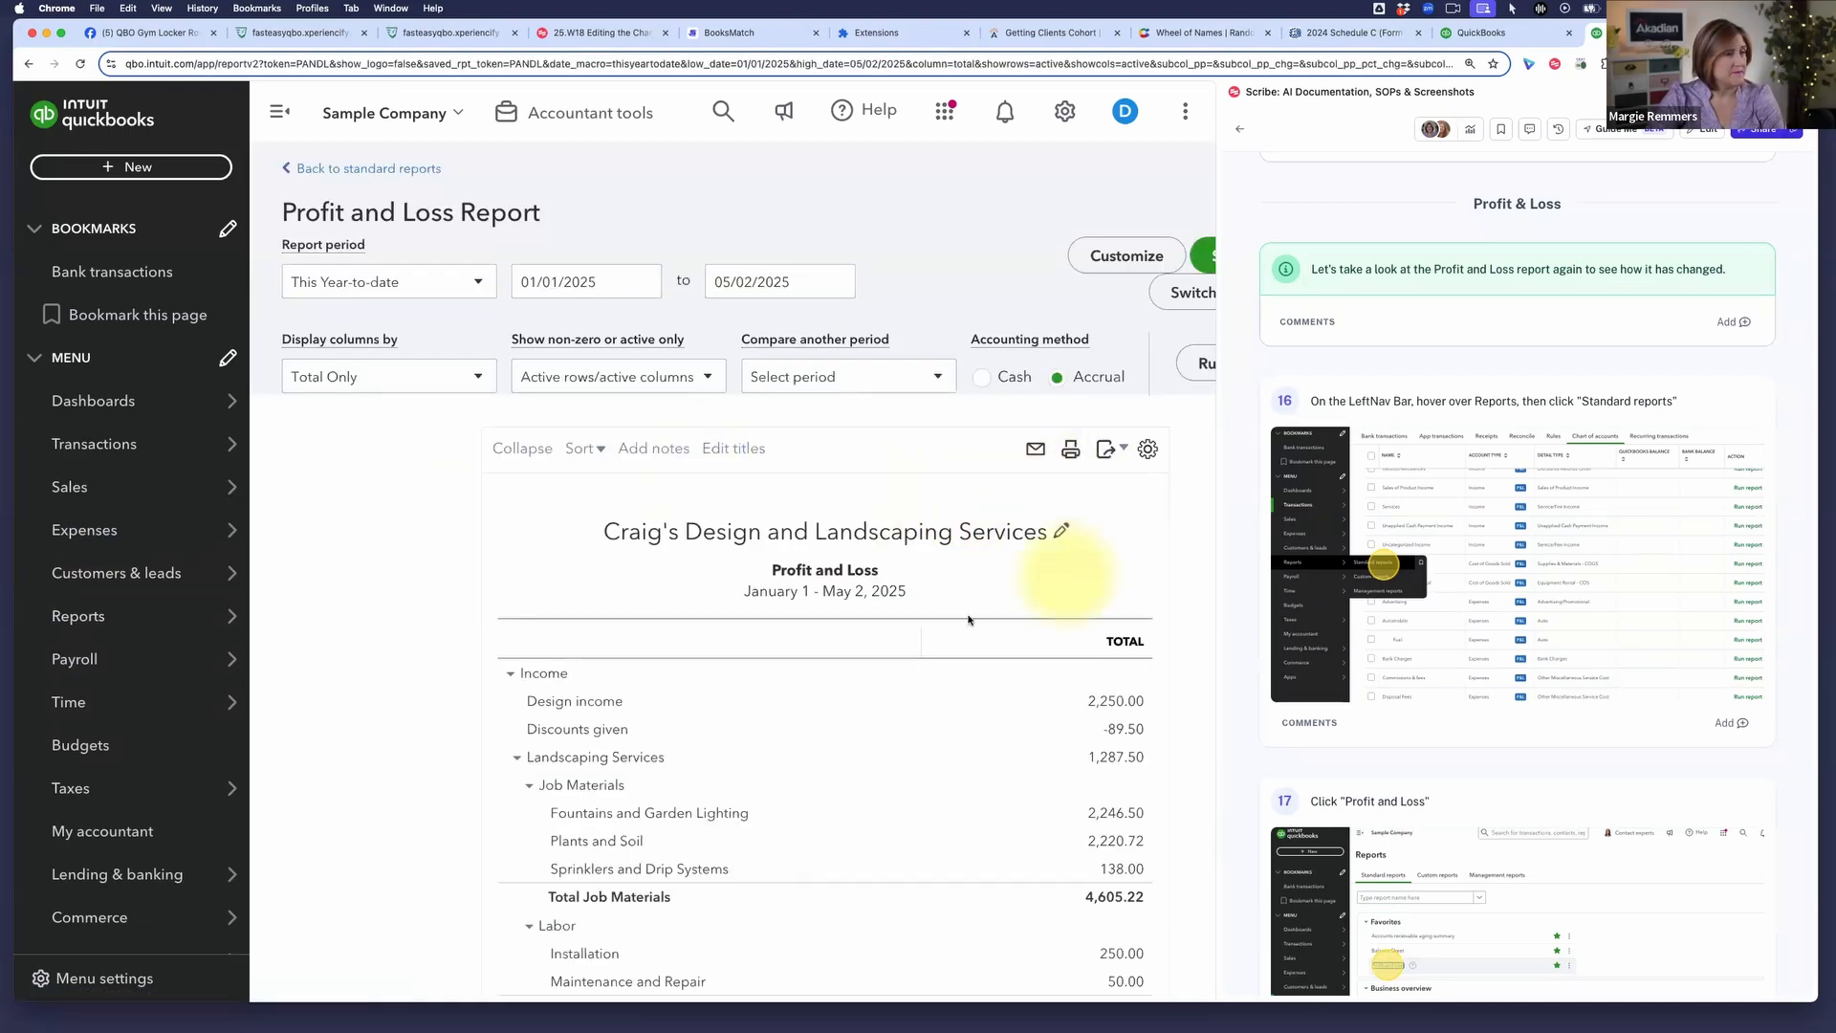
Examine where Equipment Rental falls in the Profit and Loss report and compare it with the guide
scroll(988, 596, down, 5)
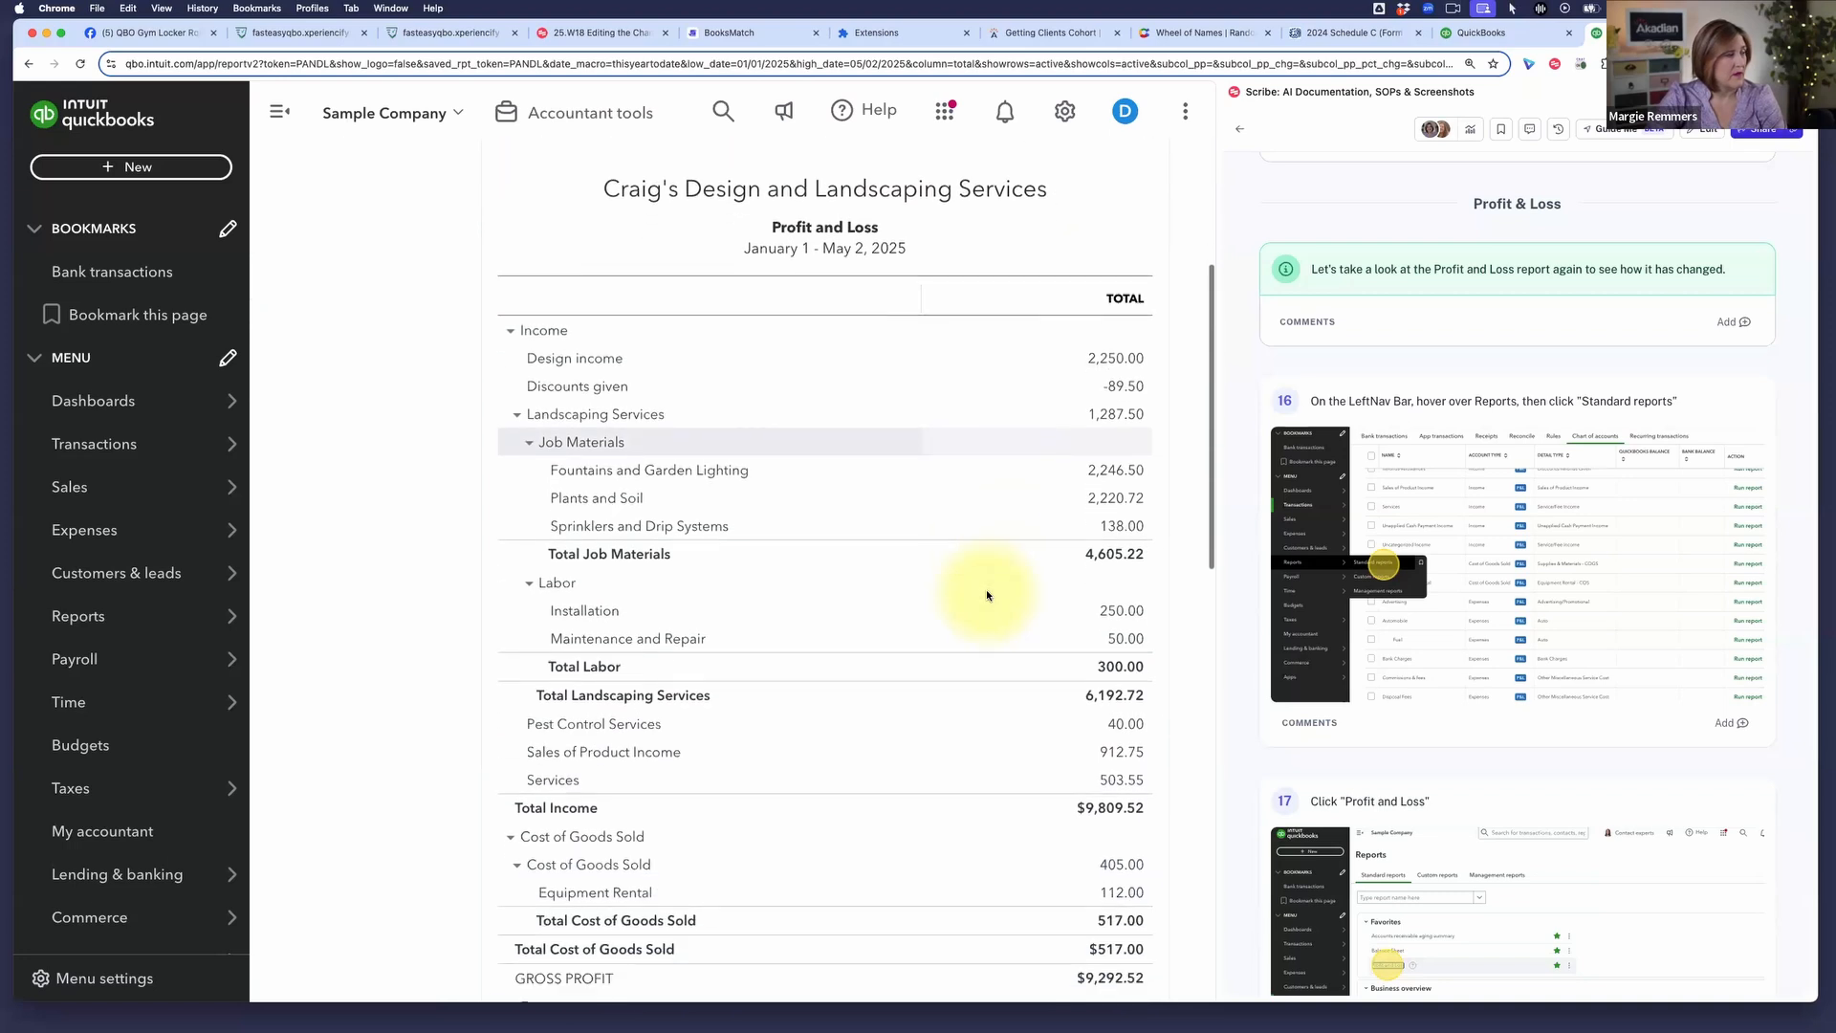
scroll(986, 593, down, 2)
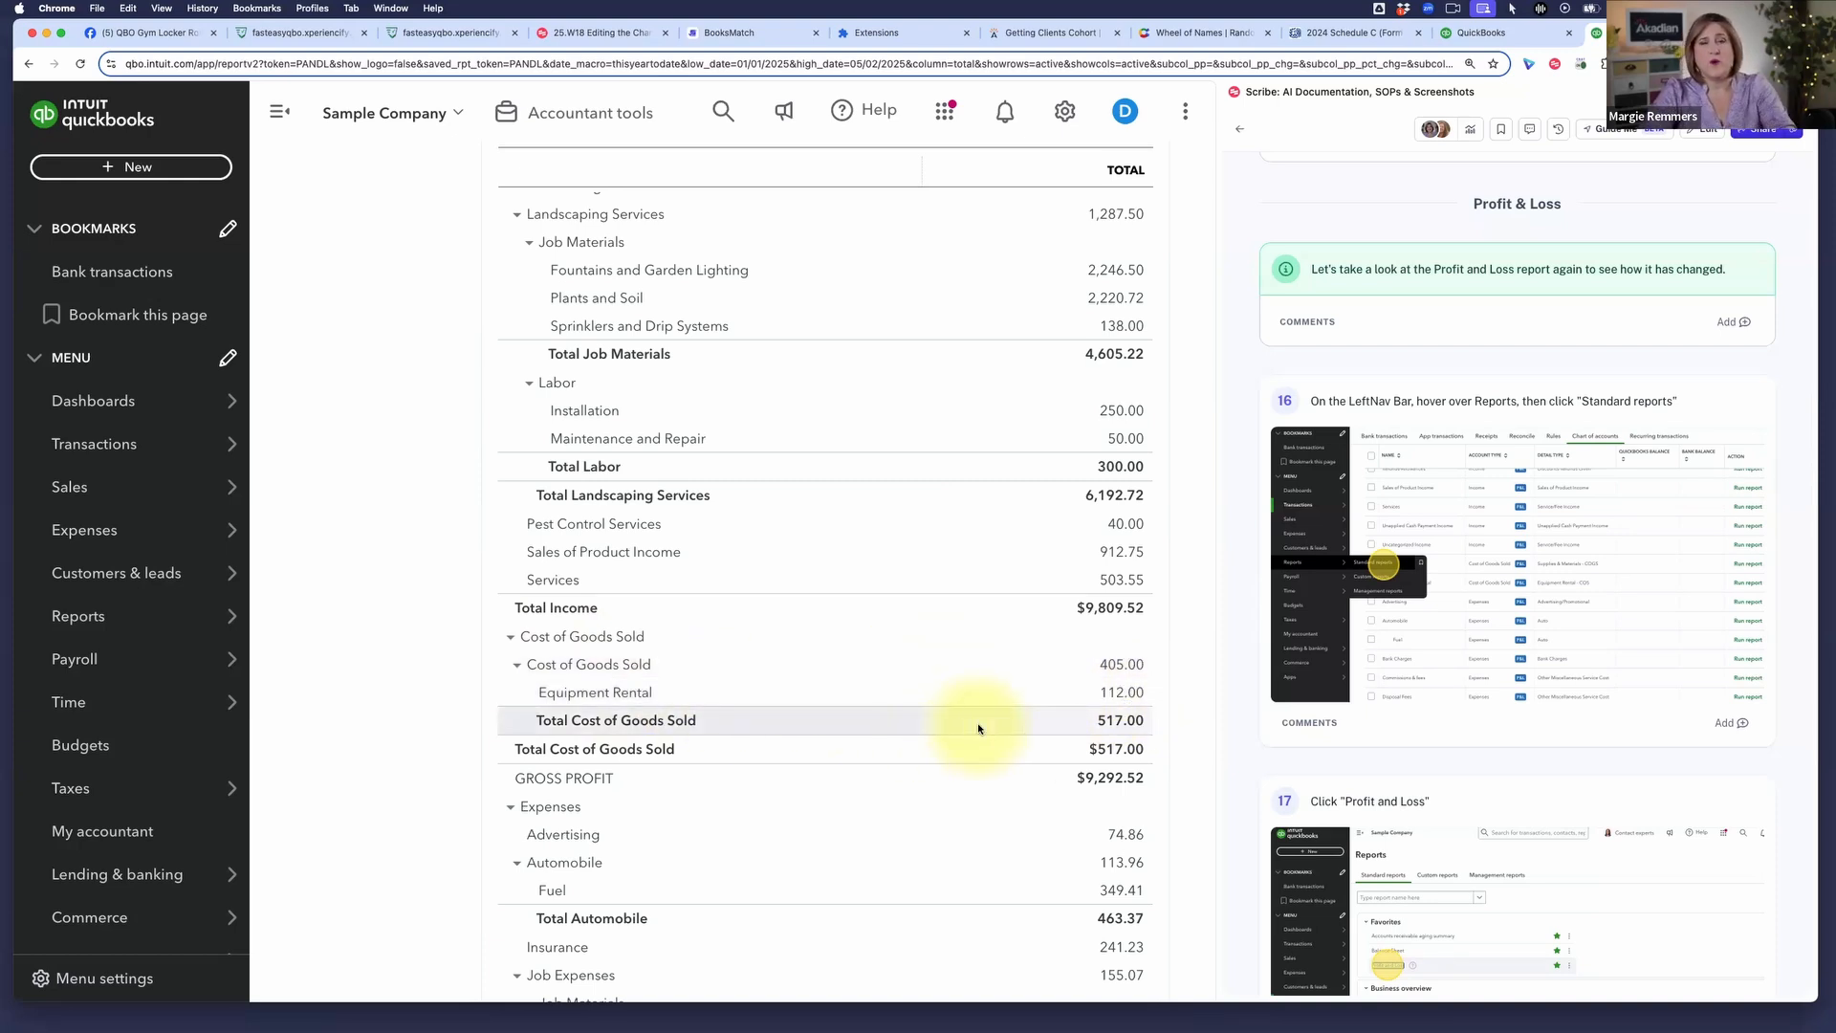
scroll(1554, 620, down, 10)
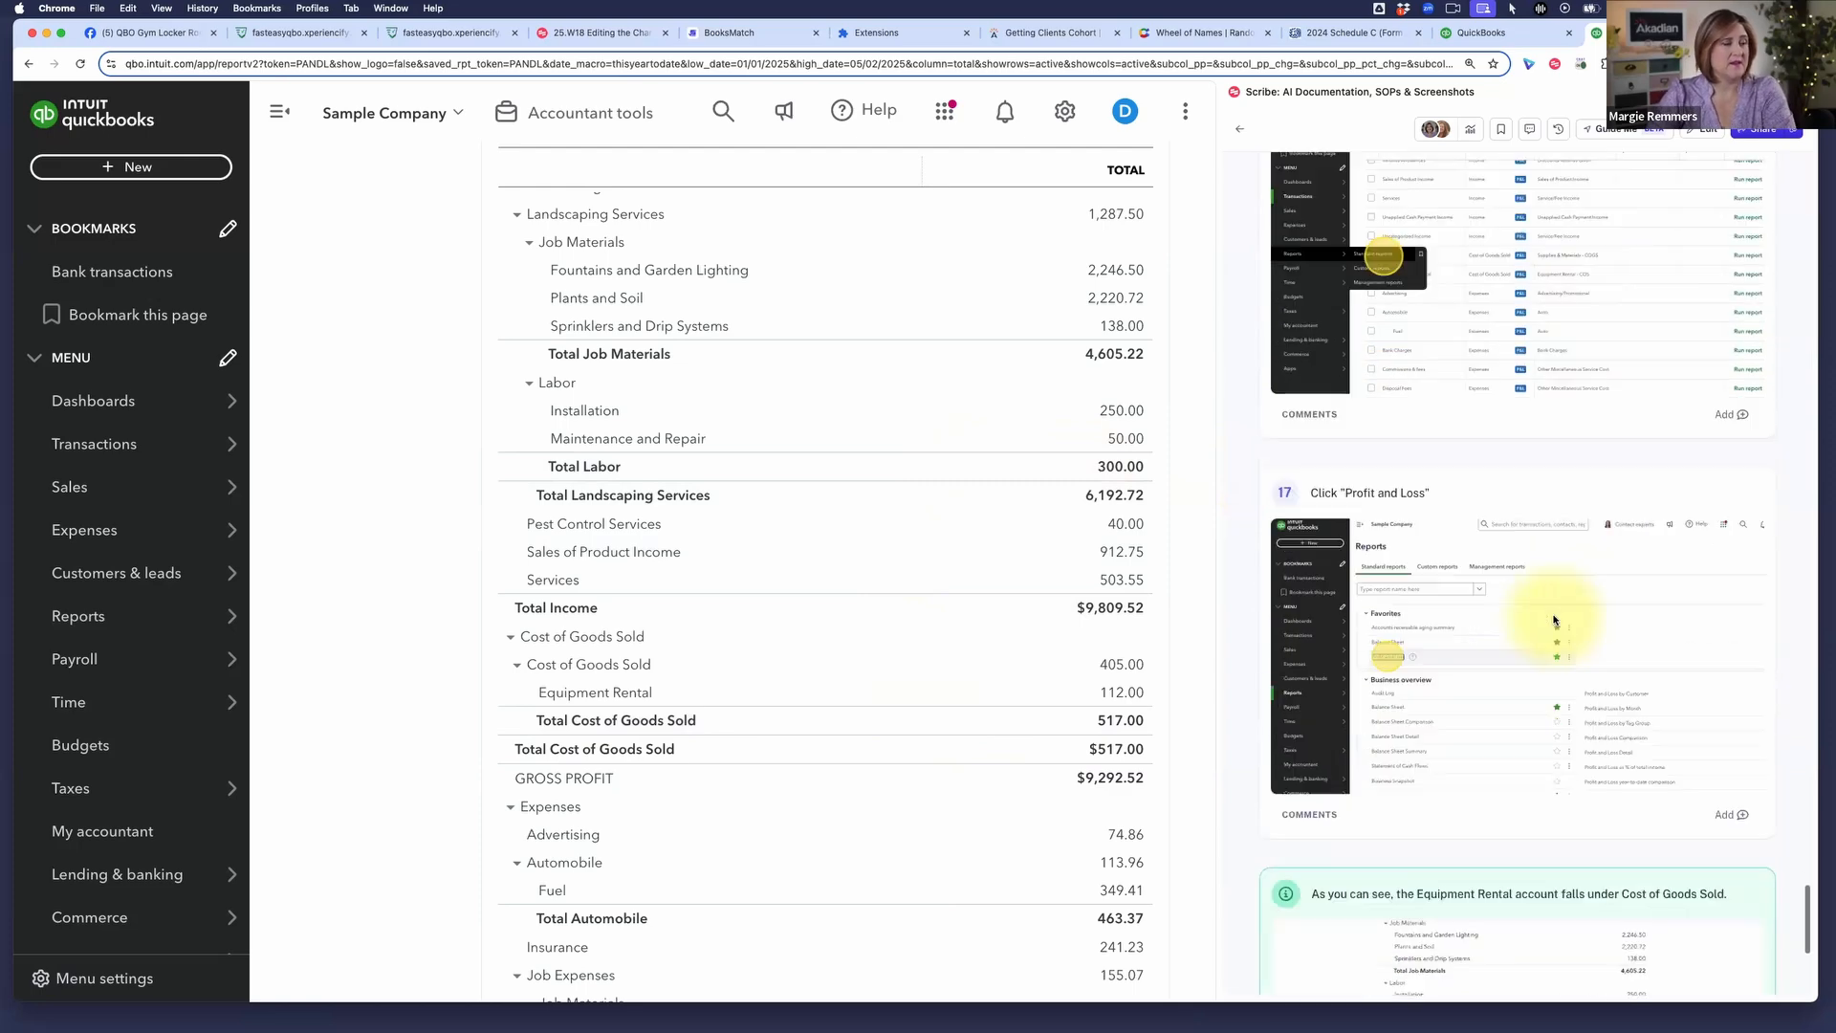